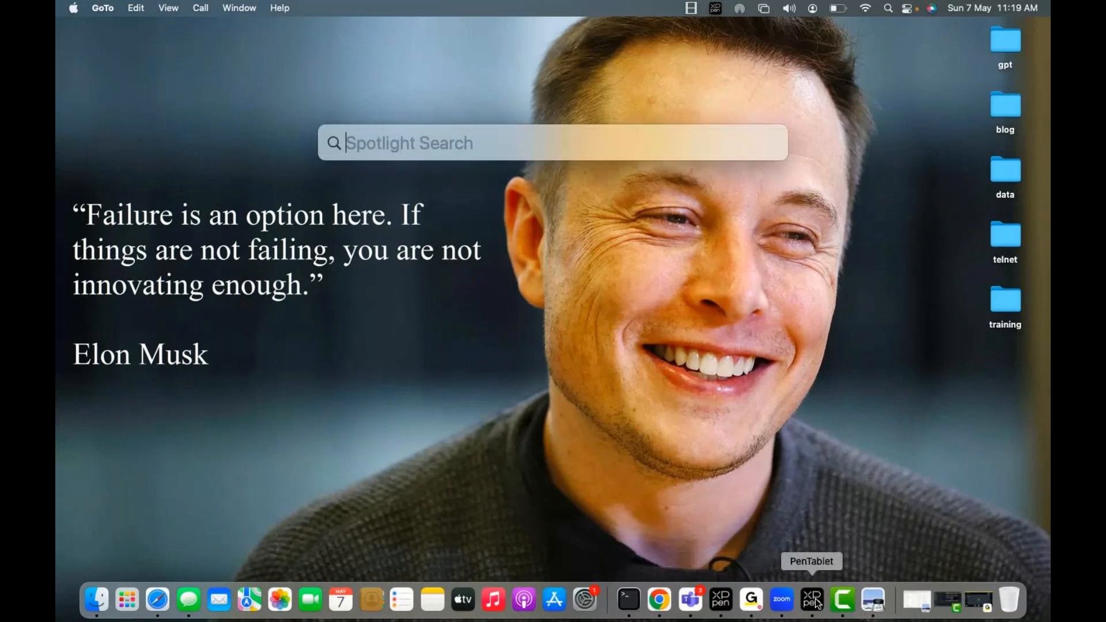
Launch OneNote from Spotlight Search.
key(Escape)
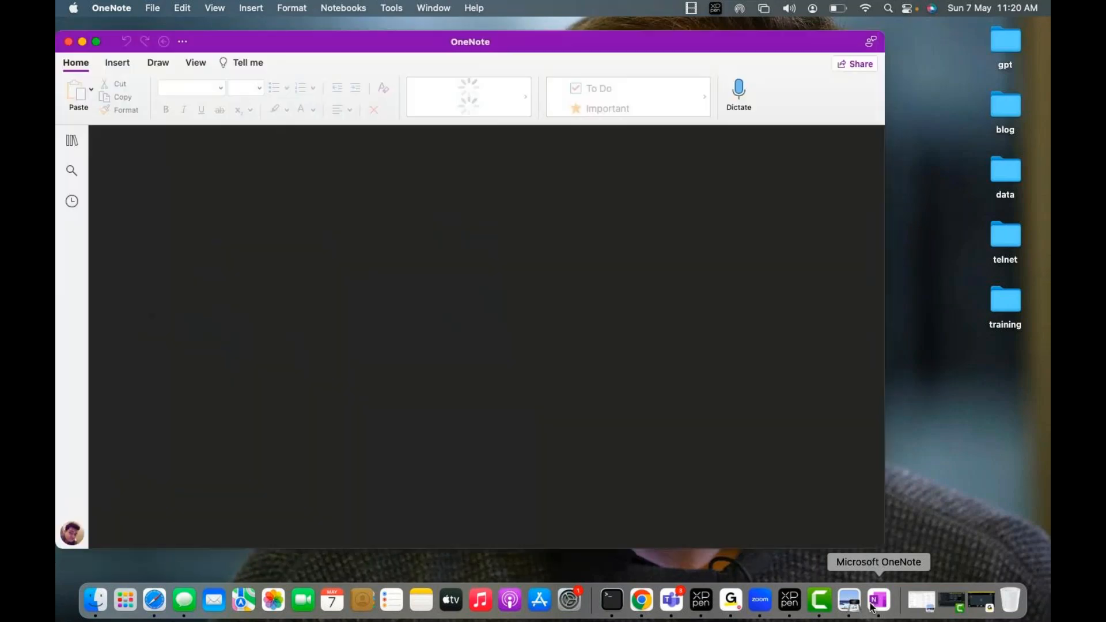
Make OneNote full screen and show the notebook pane, then close and reopen OneNote from the Dock.
click(97, 41)
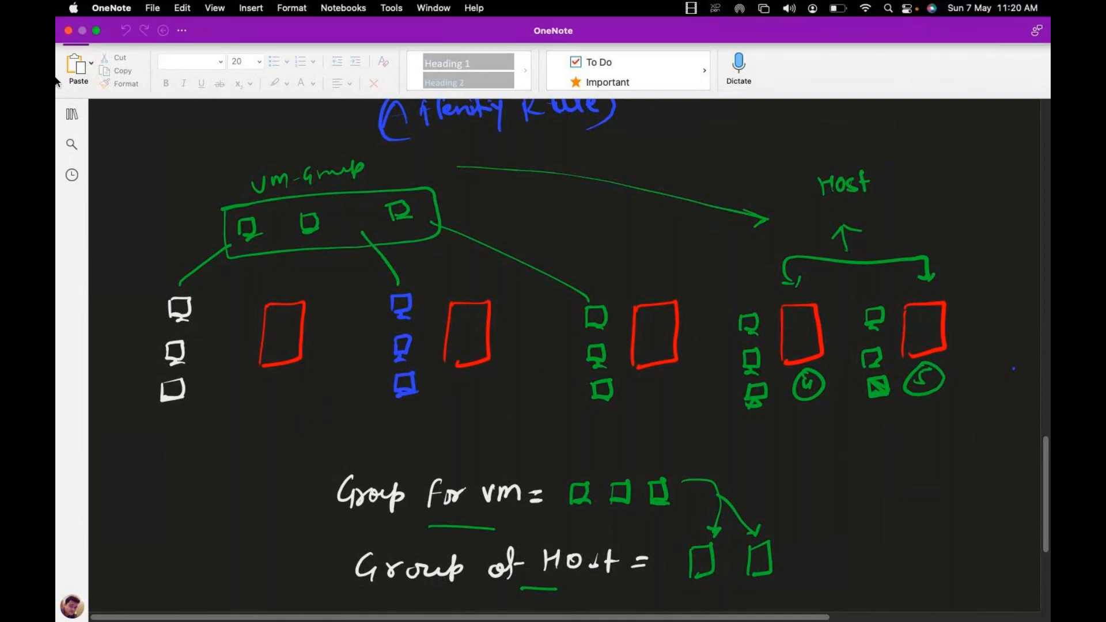
click(72, 113)
scroll(144, 518, down, 5)
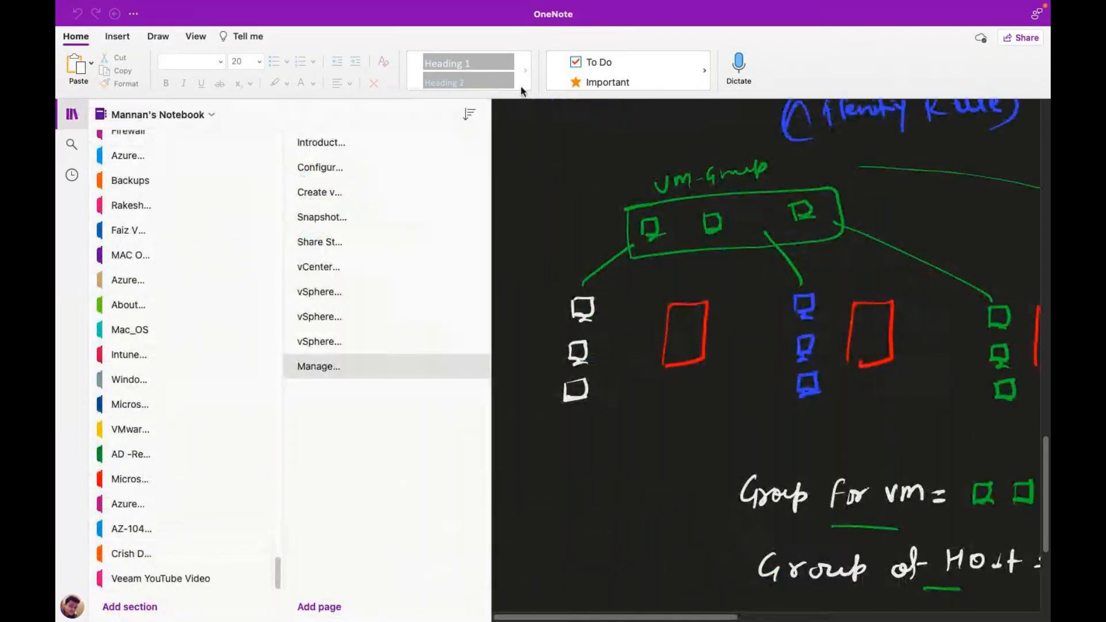
mouse_move(68, 47)
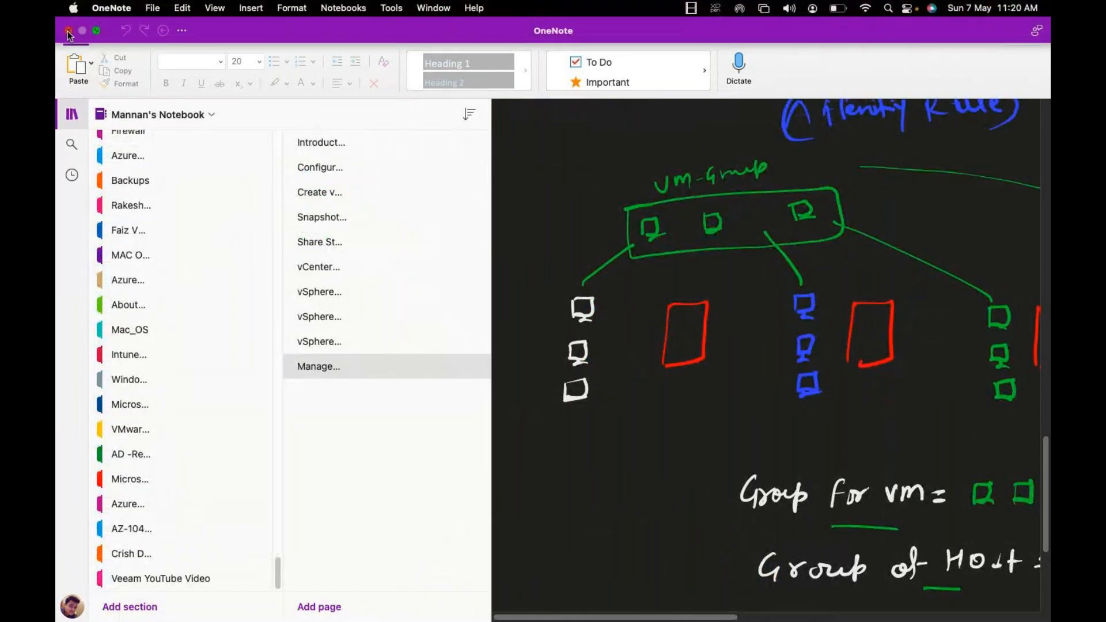
click(68, 31)
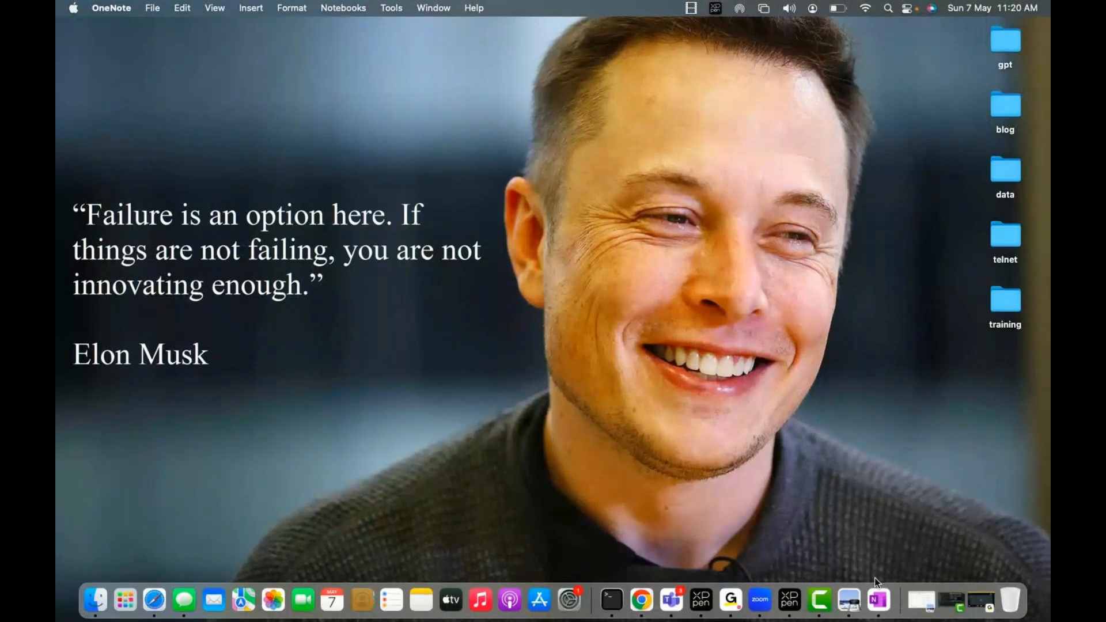
click(878, 600)
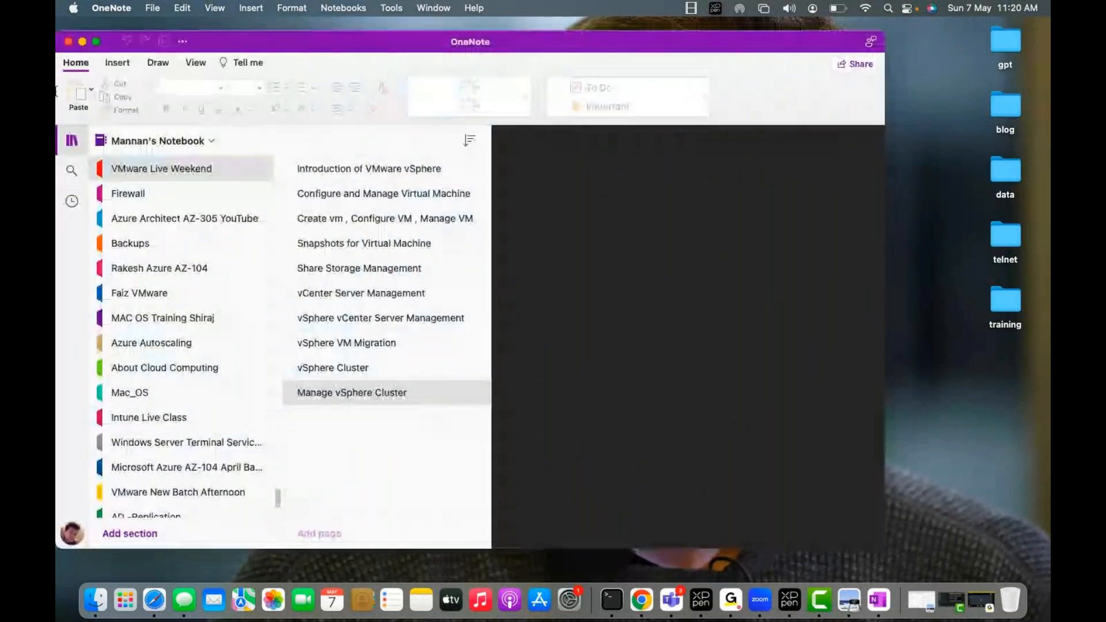
Fill the screen with OneNote and open the Azure AZ-104 section under the Azure admin weekend class.
click(96, 42)
scroll(168, 544, down, 2)
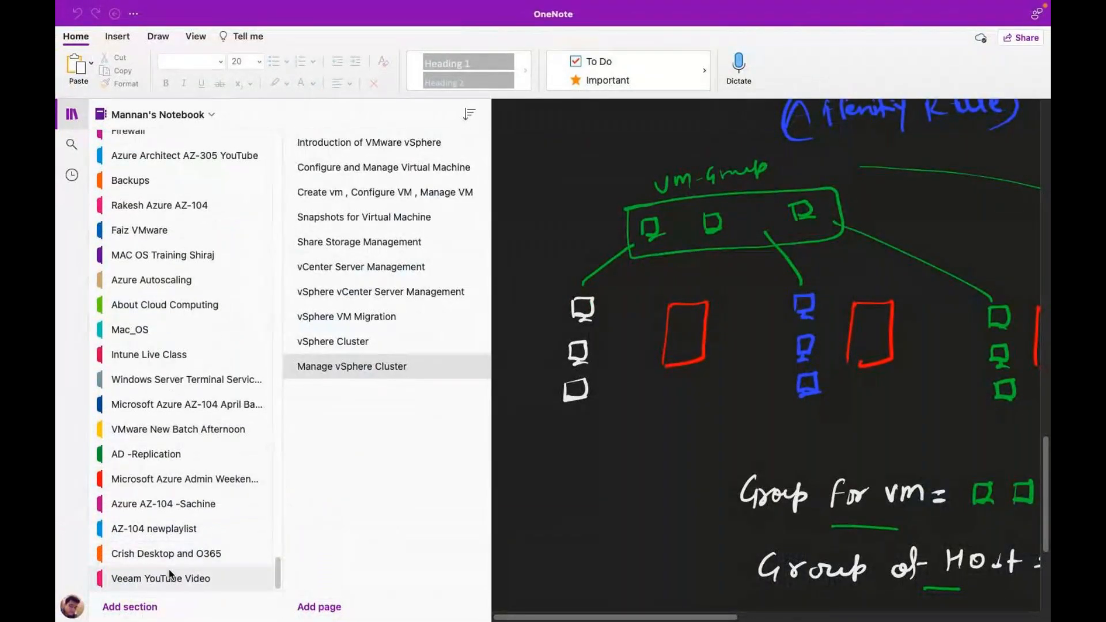
click(210, 480)
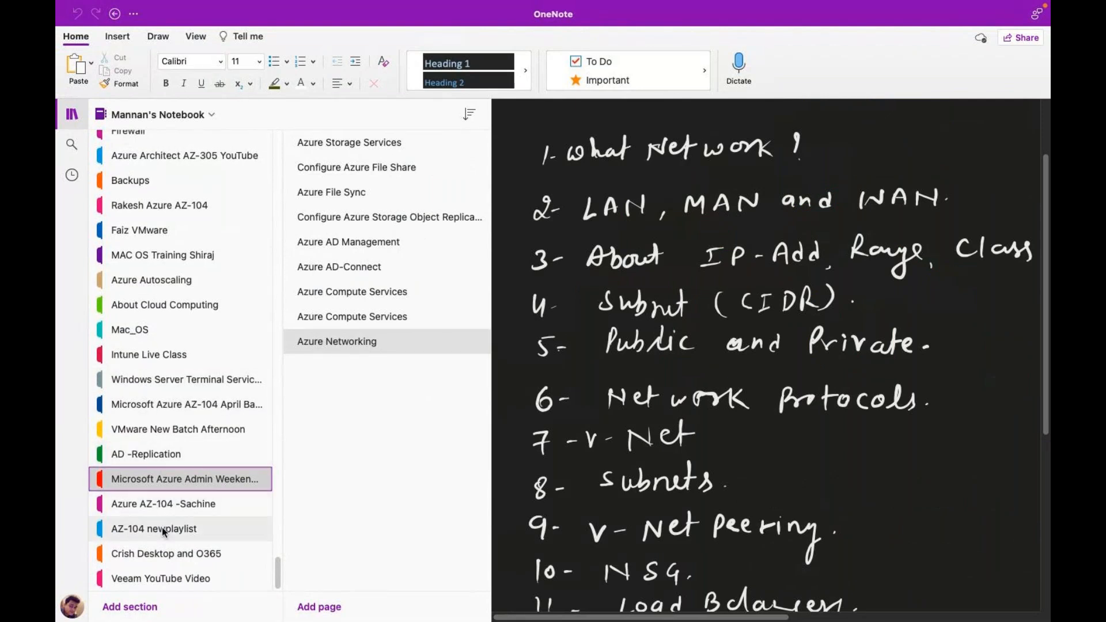
click(192, 505)
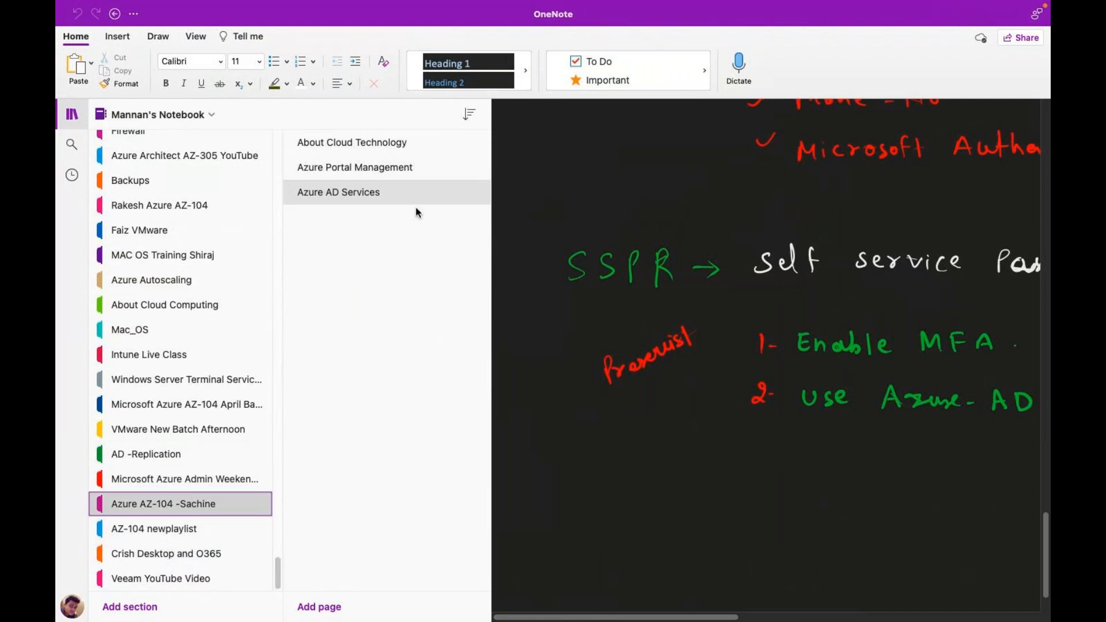
Collapse the sections list and read through the Azure AD Services notes on MFA, SSPR and user management.
click(77, 119)
scroll(380, 334, up, 10)
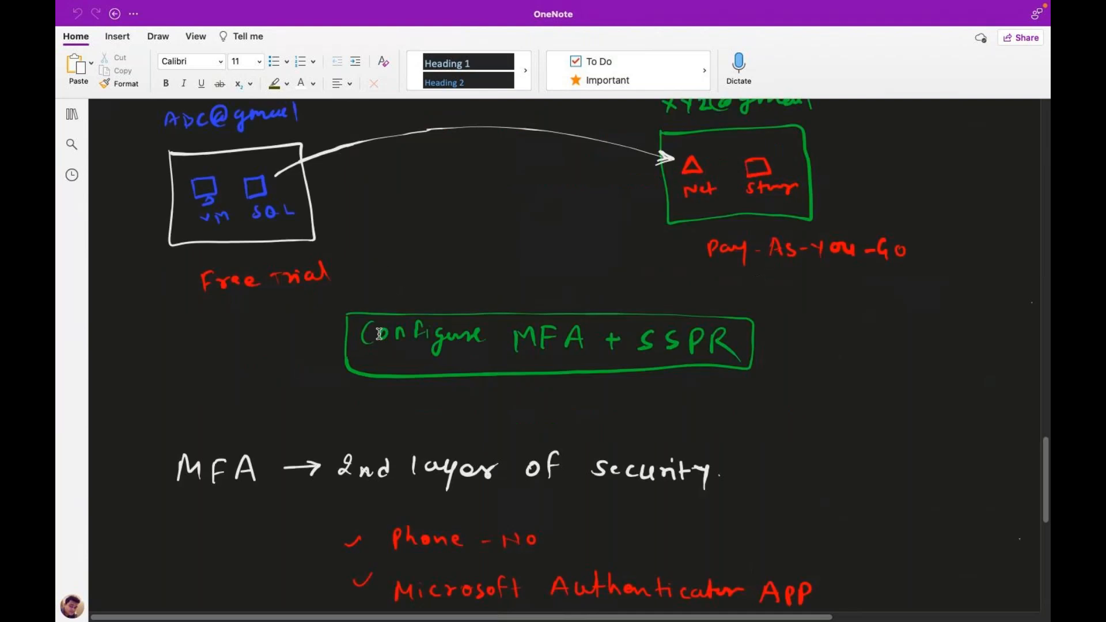
scroll(379, 334, up, 3)
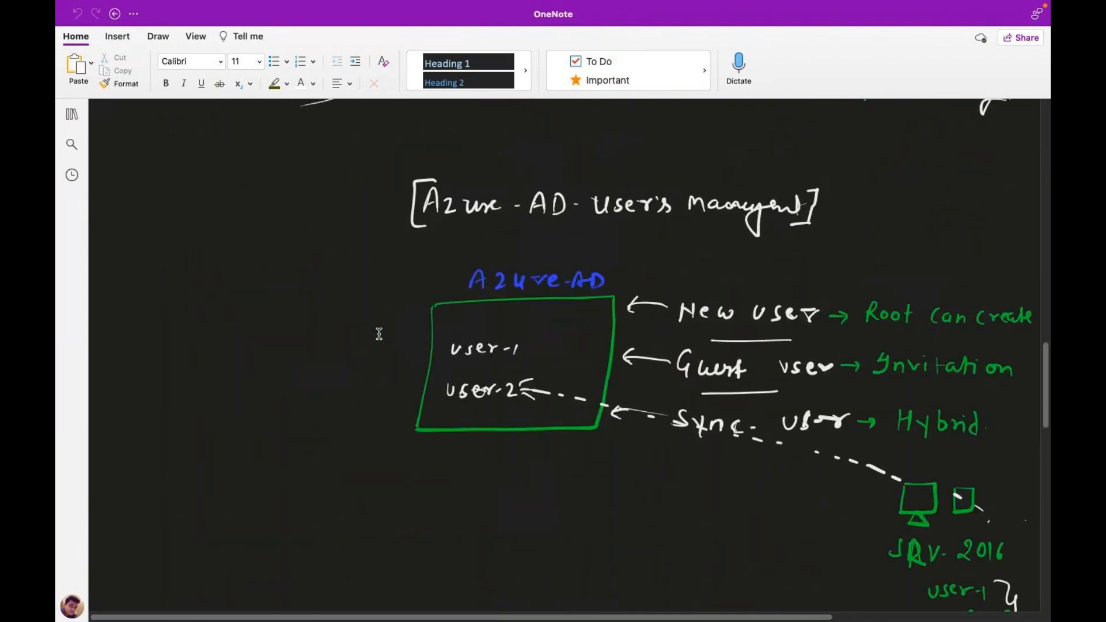
scroll(379, 334, up, 2)
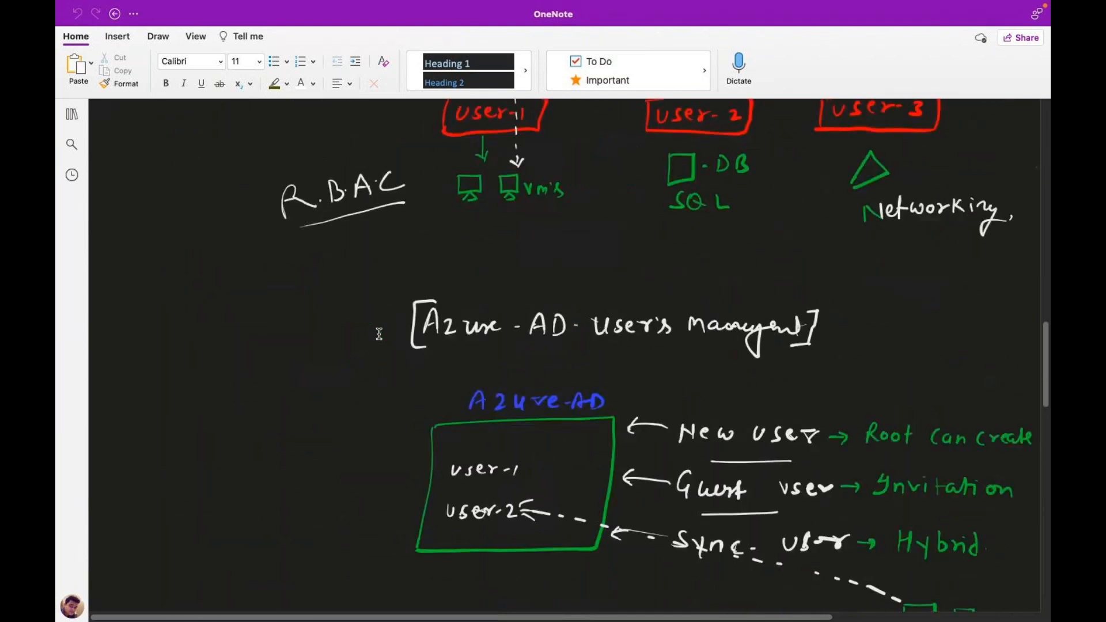
scroll(379, 334, up, 5)
scroll(379, 334, right, 1)
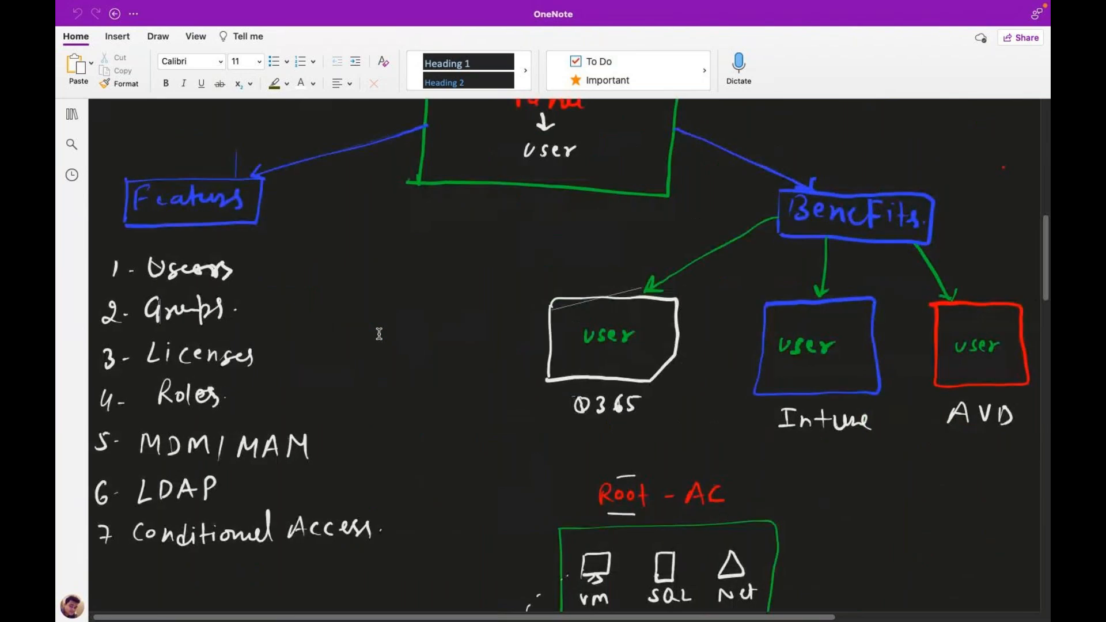
scroll(379, 334, down, 1)
scroll(378, 334, up, 2)
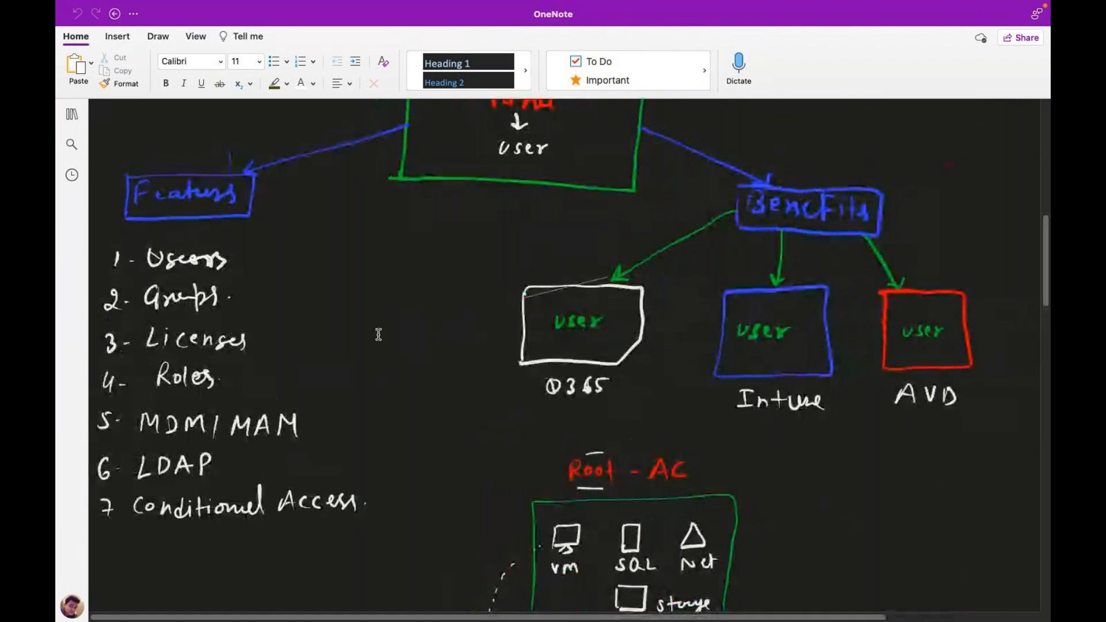
scroll(416, 414, up, 10)
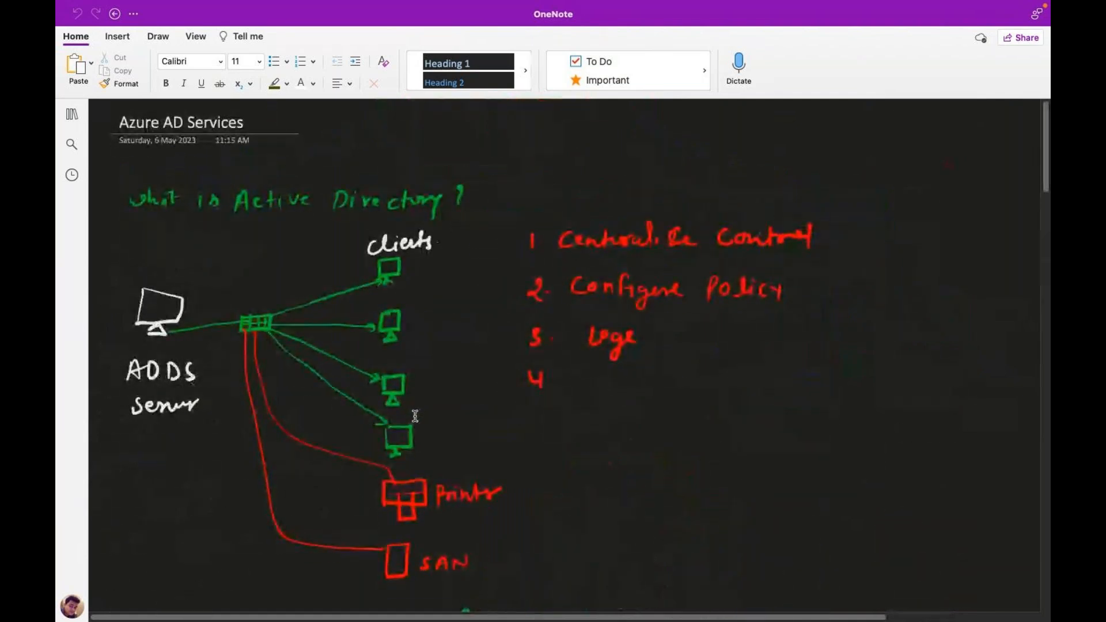
scroll(416, 414, down, 12)
scroll(416, 408, up, 1)
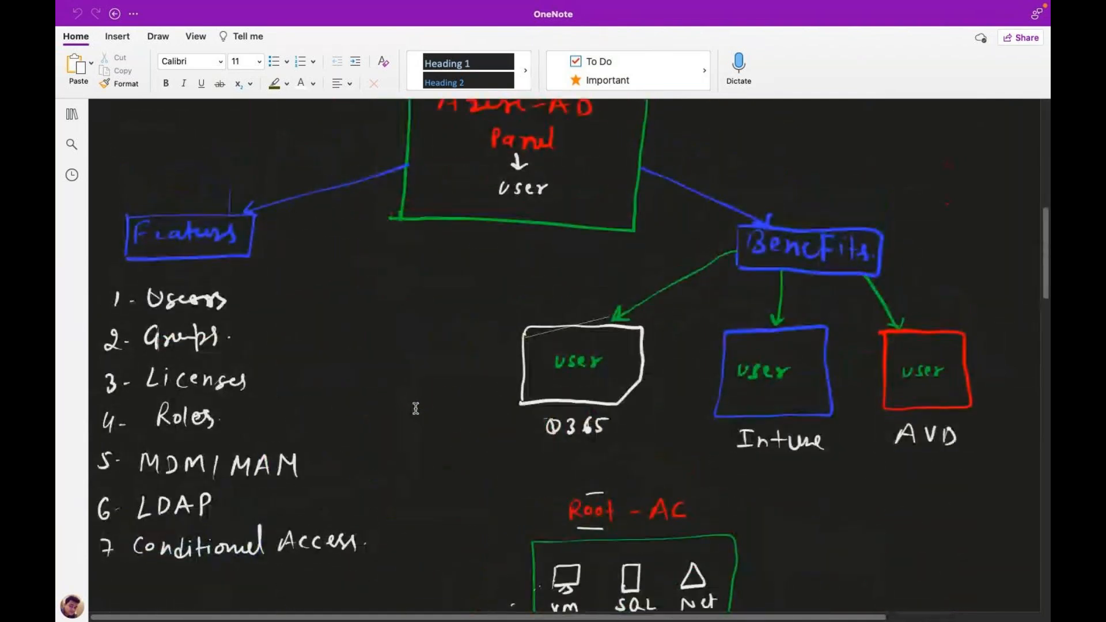
scroll(416, 407, down, 5)
scroll(416, 408, down, 4)
scroll(416, 408, down, 10)
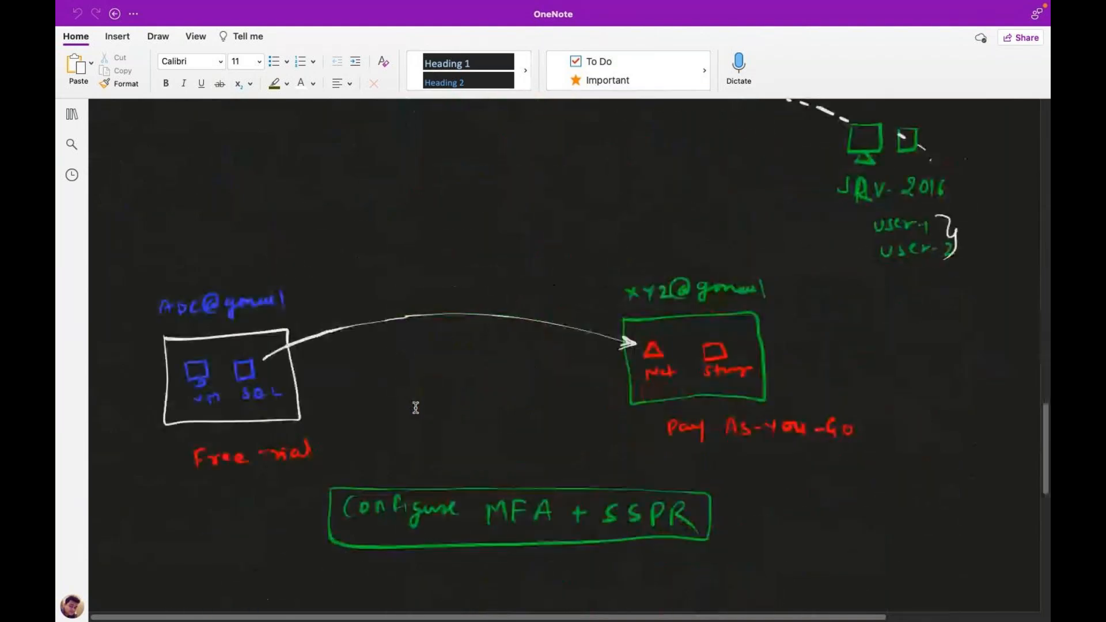
scroll(423, 397, up, 6)
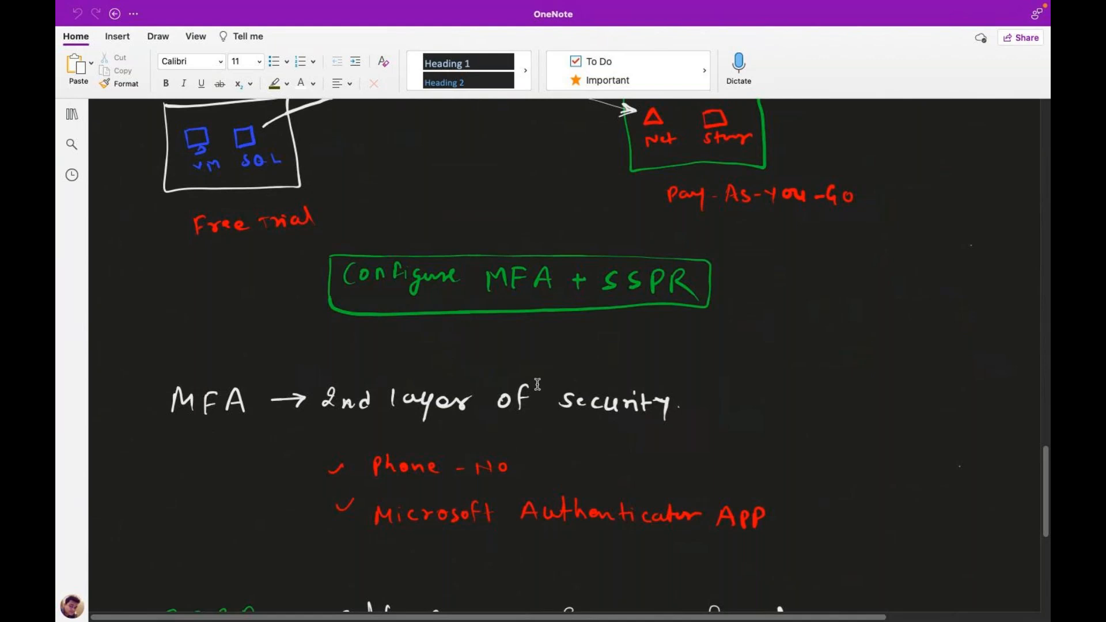
scroll(431, 547, down, 7)
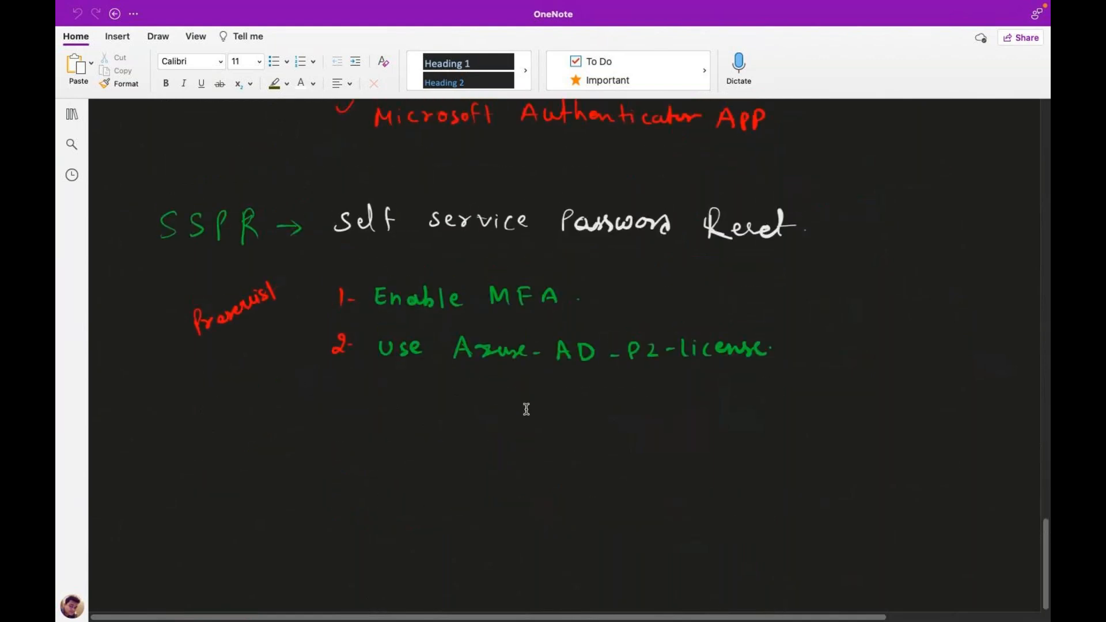
scroll(549, 388, up, 3)
scroll(549, 387, down, 2)
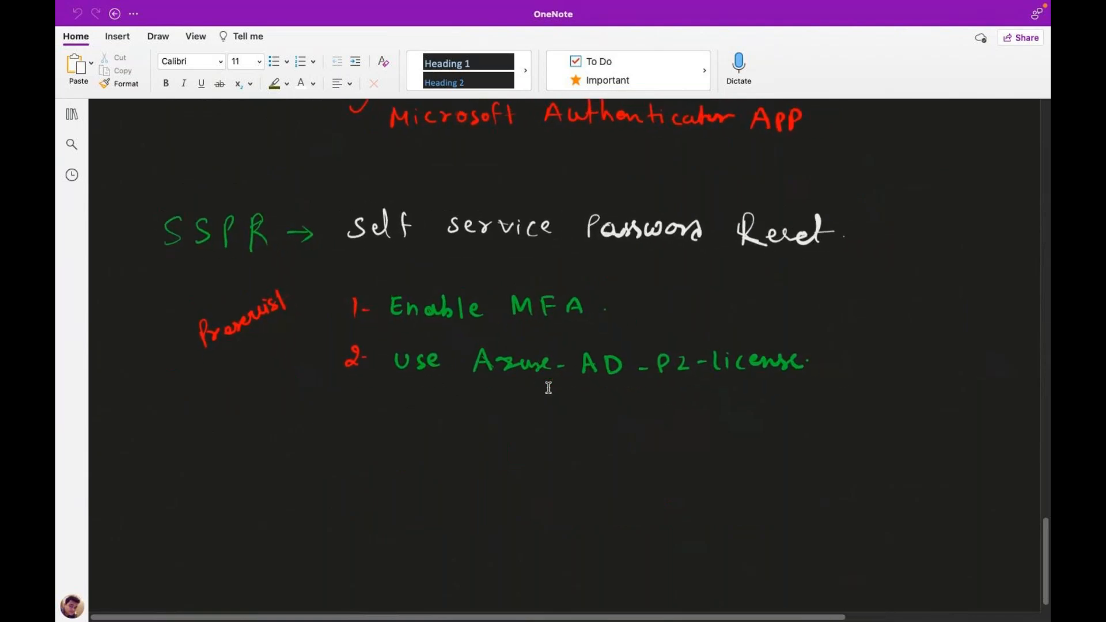
scroll(549, 387, up, 6)
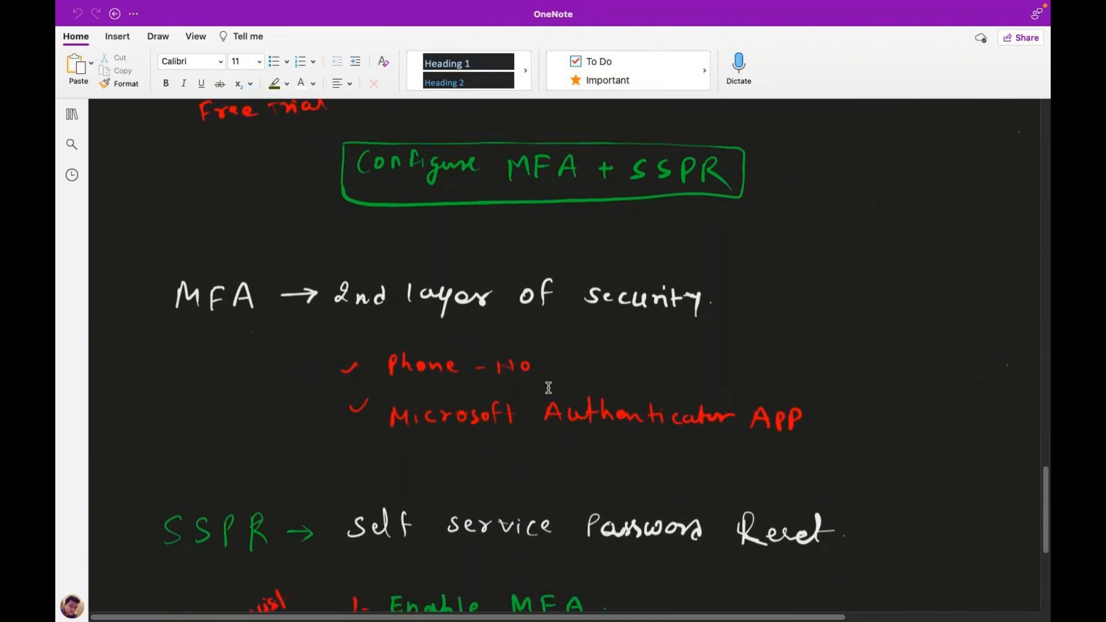
scroll(549, 388, down, 6)
scroll(549, 388, down, 1)
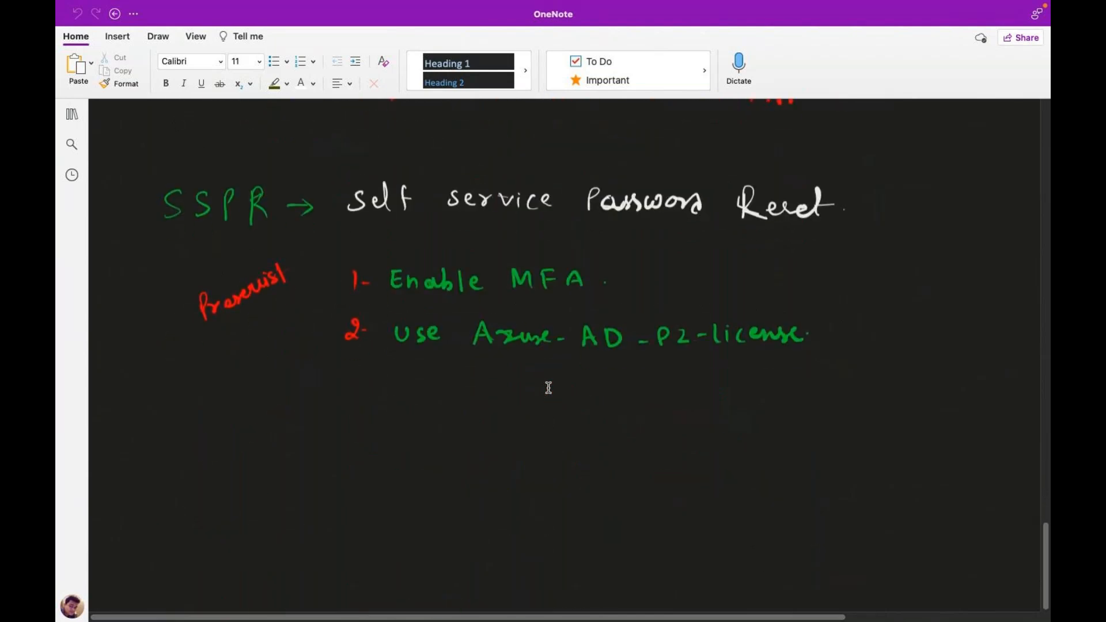
scroll(548, 421, up, 4)
scroll(549, 422, down, 4)
scroll(549, 422, up, 12)
scroll(548, 422, up, 1)
scroll(548, 422, up, 1)
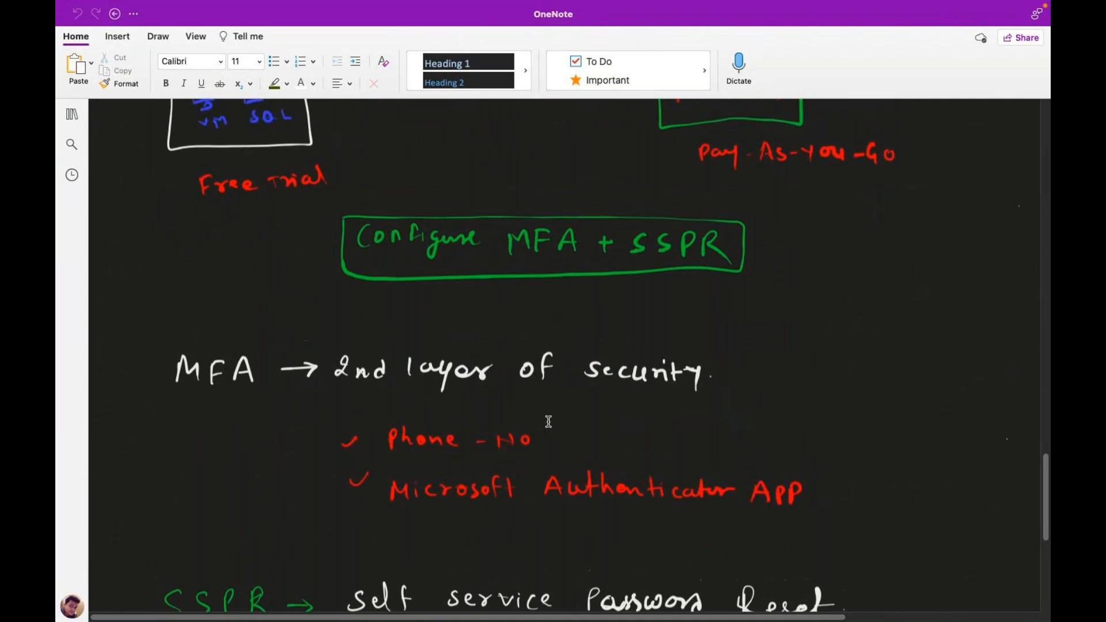
scroll(548, 422, up, 15)
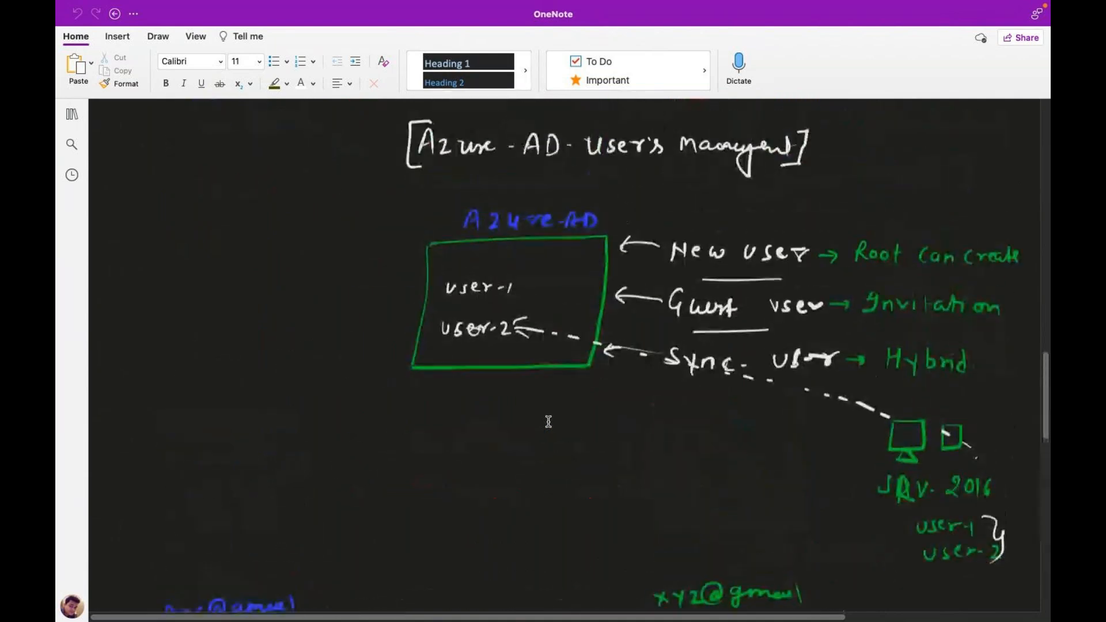
Turn up the volume, then open Safari and load portal.azure.com via the 'po' autocomplete.
key(XF86AudioRaiseVolume)
key(XF86AudioRaiseVolume)
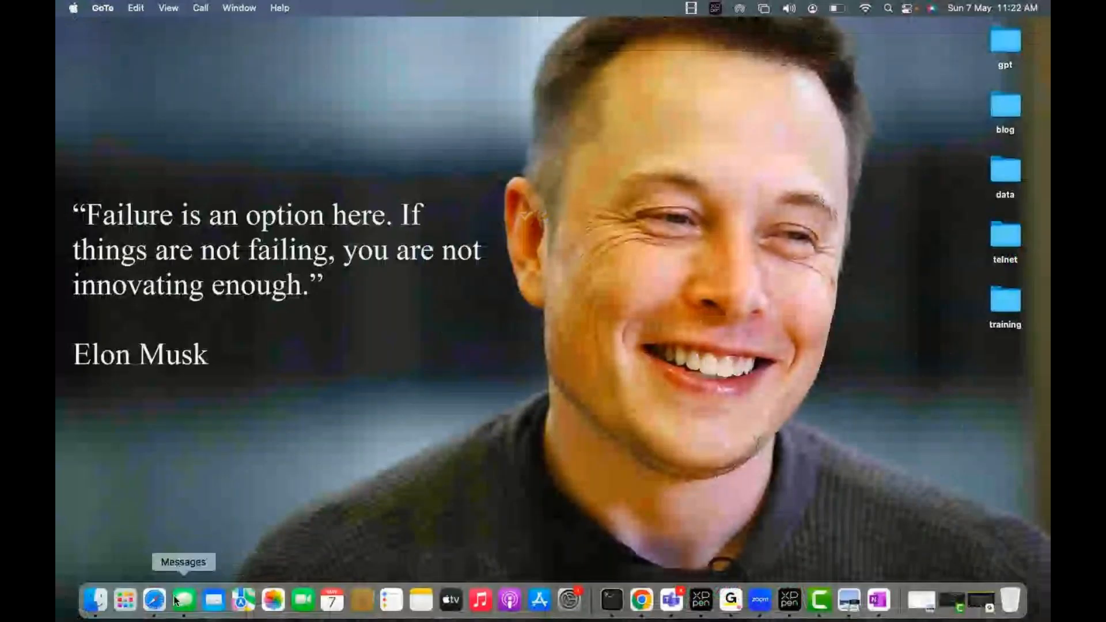
click(152, 599)
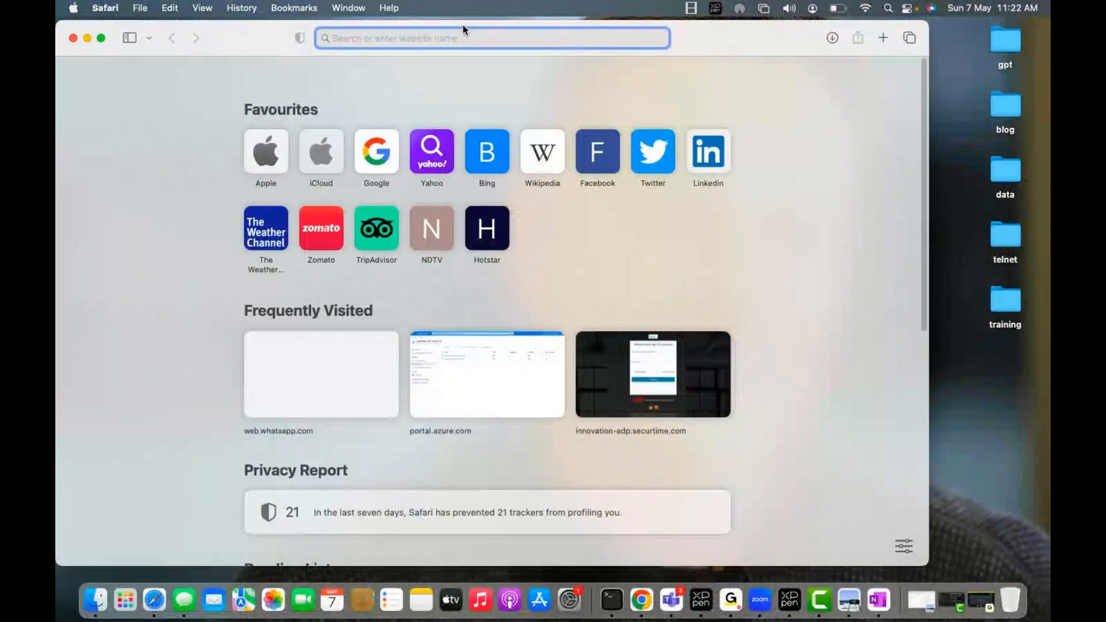
text(po)
key(Return)
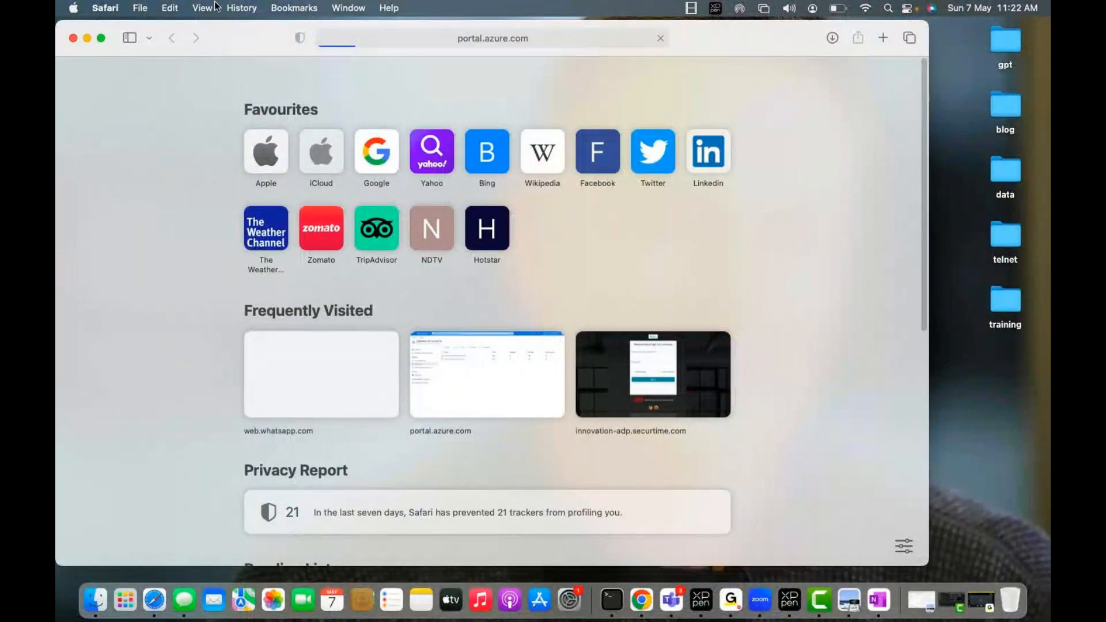
Maximize Safari and sign in to the Azure portal with the listed account.
click(101, 38)
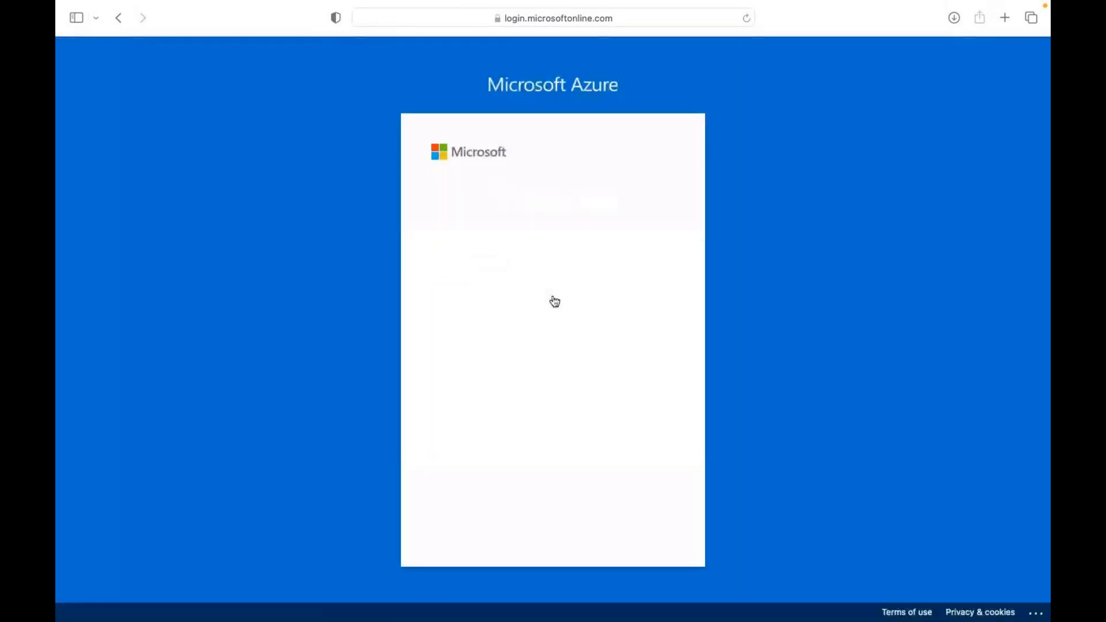
click(546, 247)
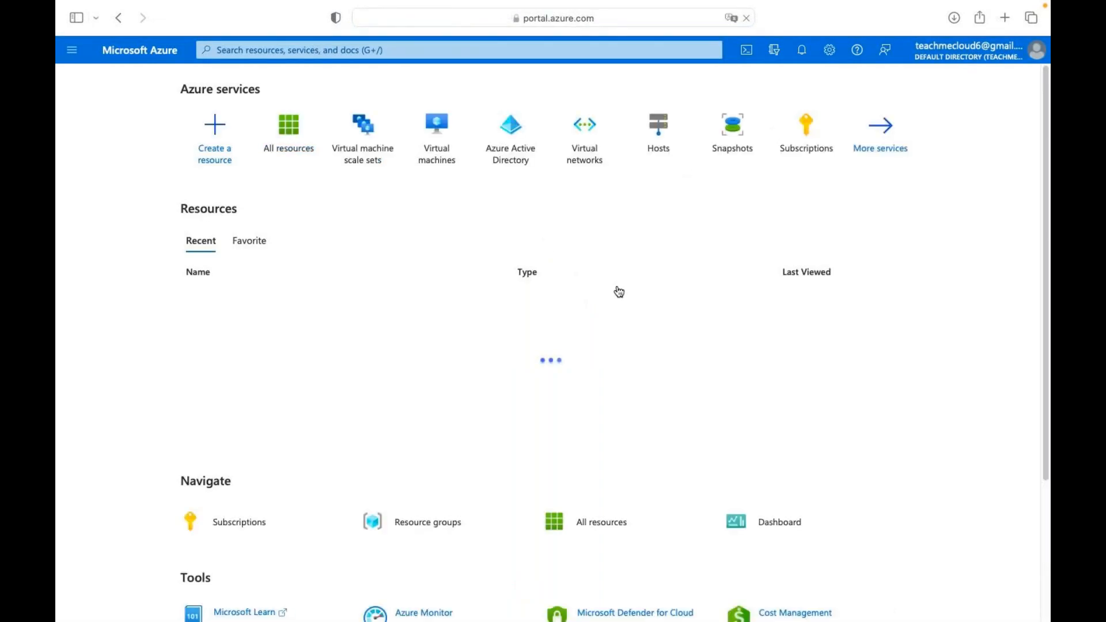
From the Virtual machines list, choose Create > Azure virtual machine.
mouse_move(444, 149)
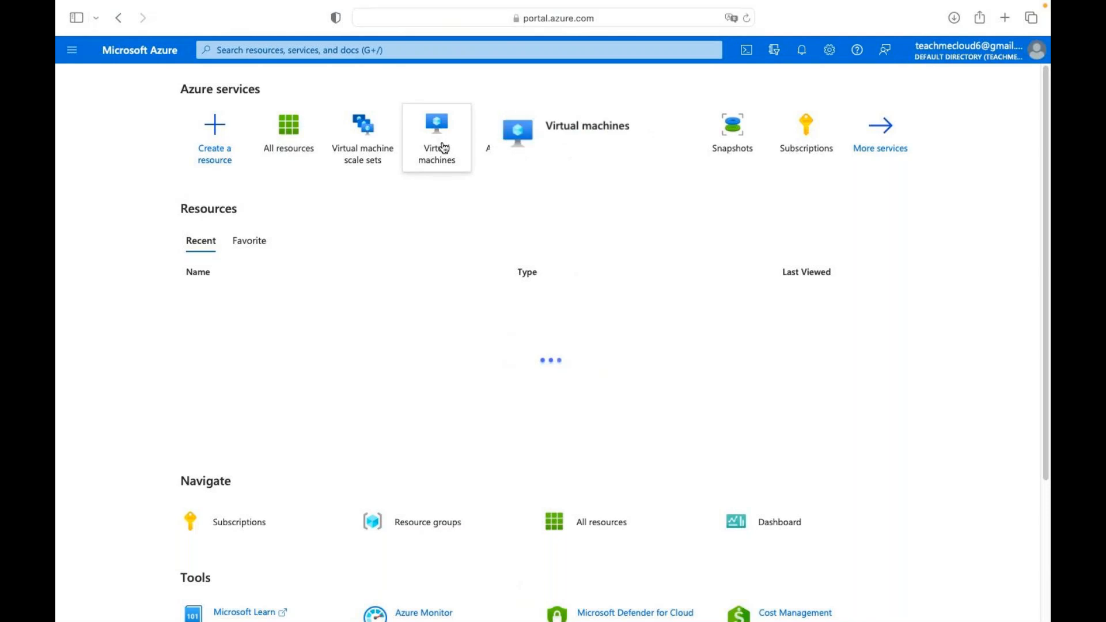
click(450, 156)
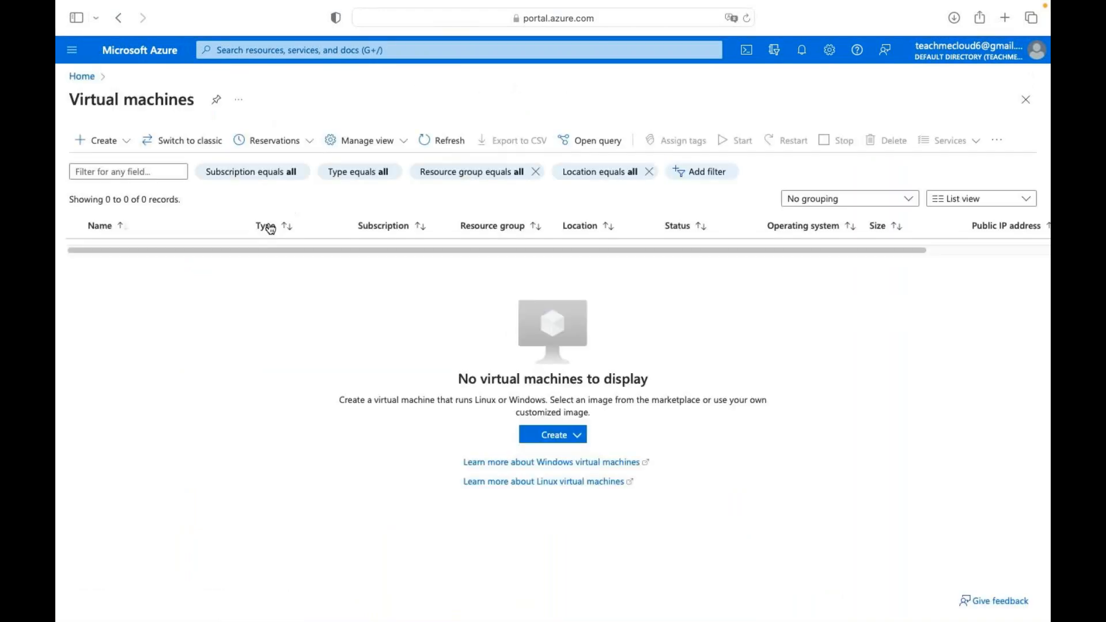
click(123, 141)
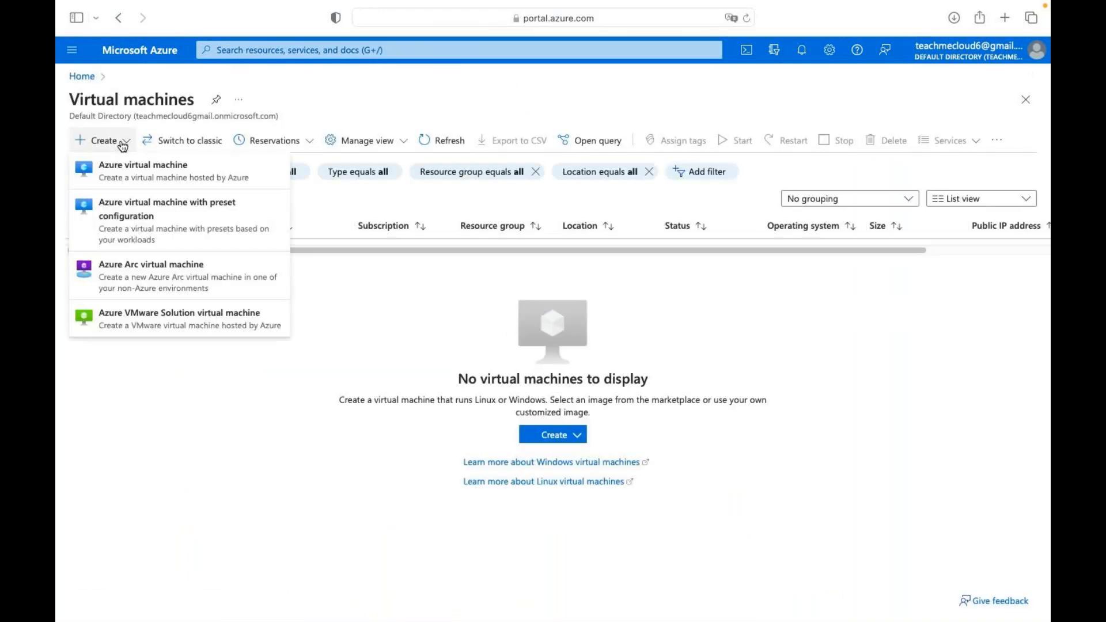
click(132, 172)
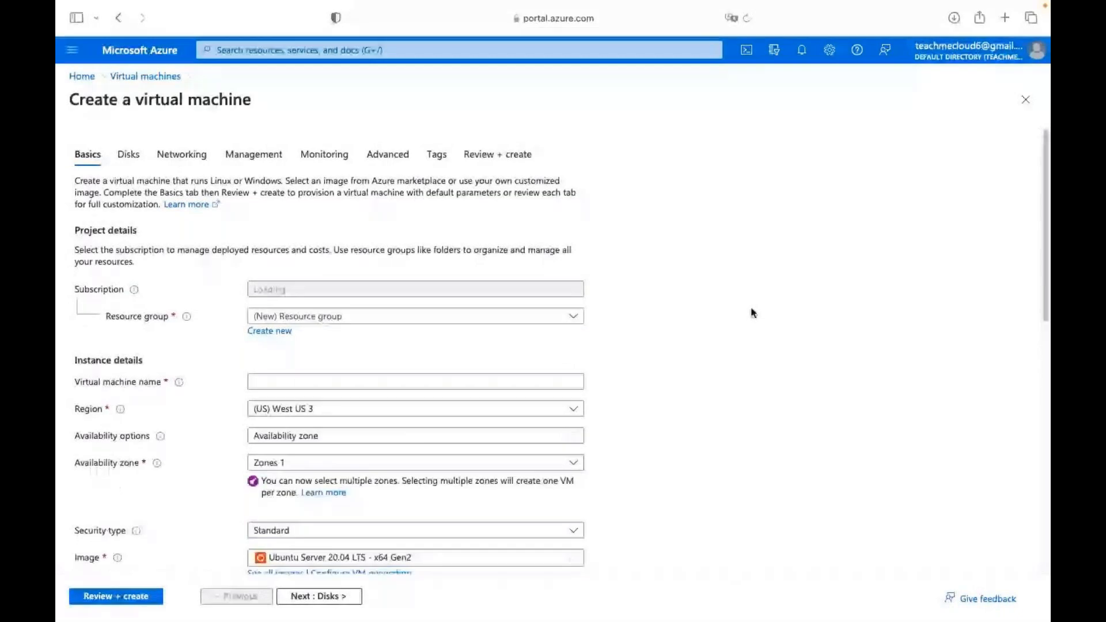
Open the Availability options dropdown on the Basics tab, then switch over to OneNote.
click(415, 436)
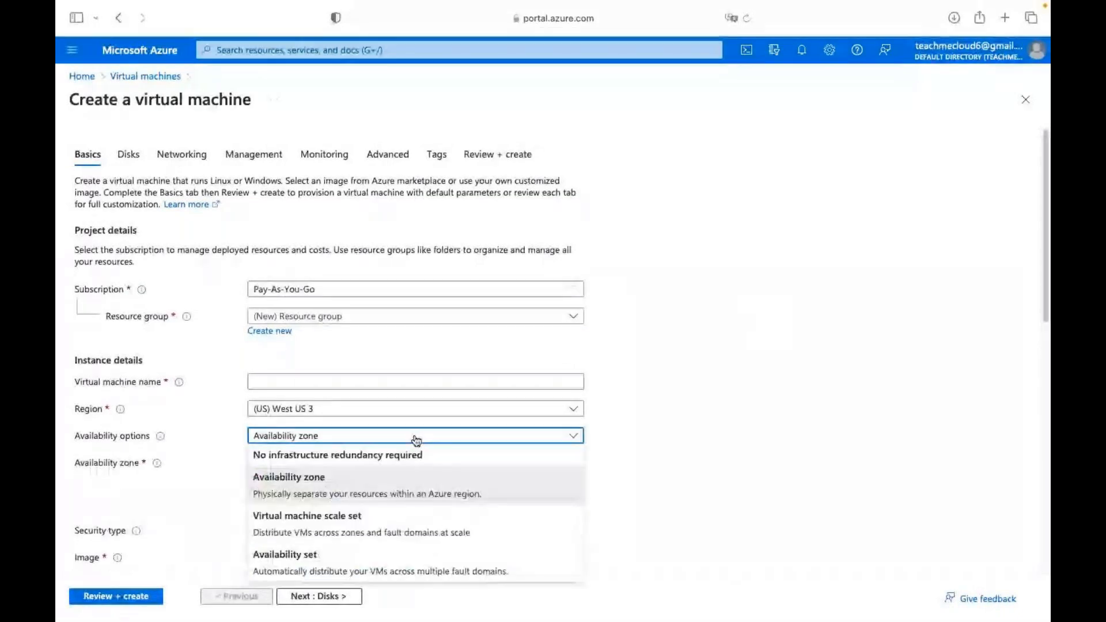
scroll(416, 441, down, 2)
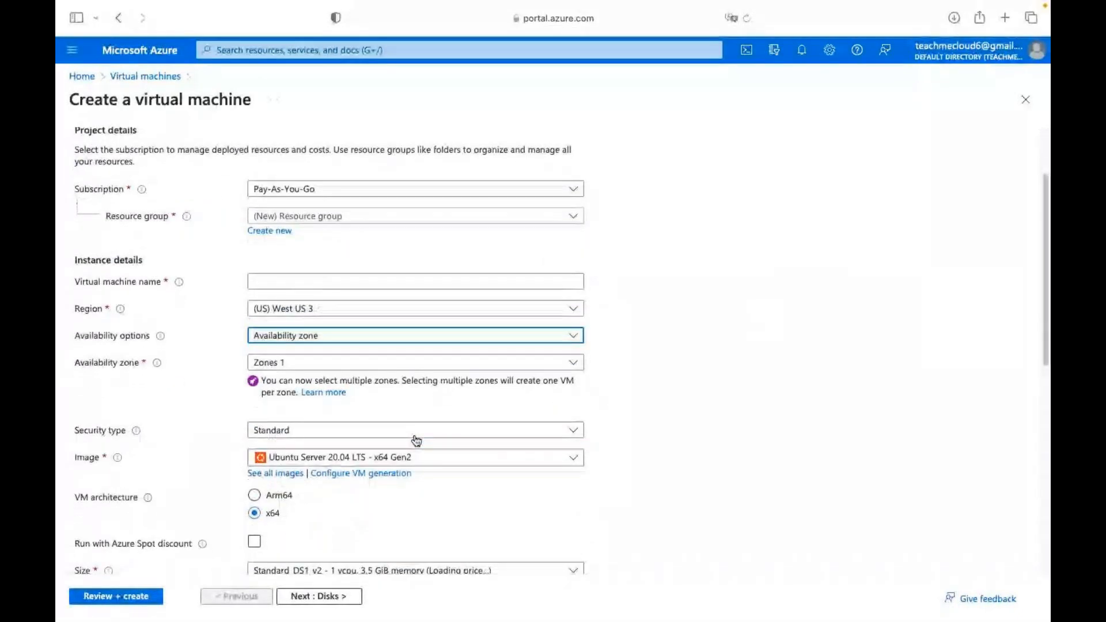
click(435, 343)
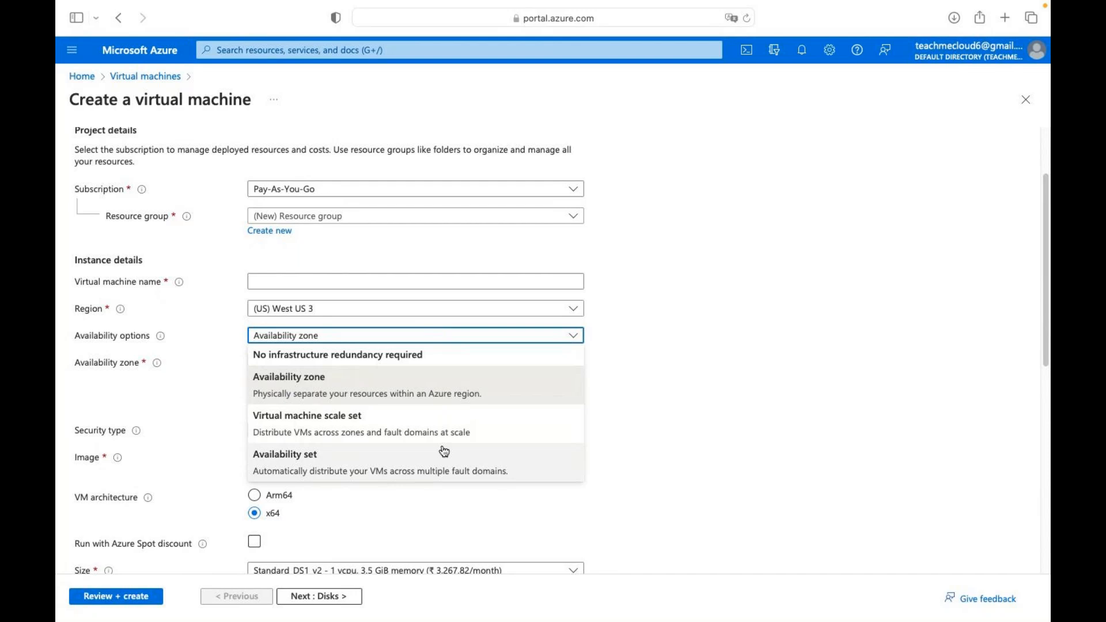
key(ctrl+Right)
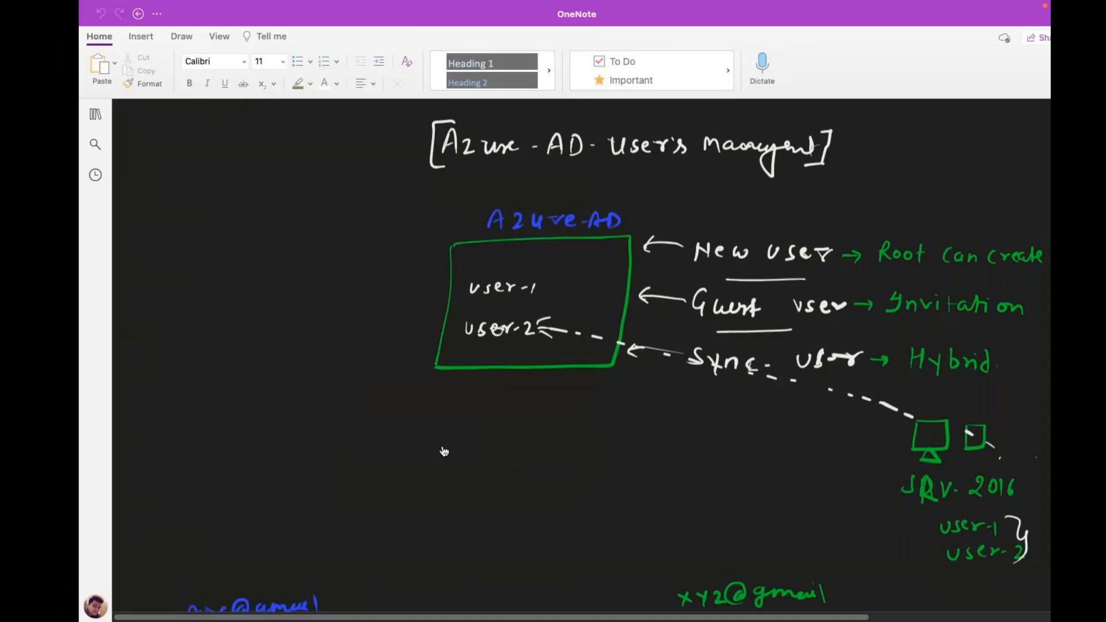
Below the SSPR notes, draw a highlighted server bar outlined in white with green monitors.
scroll(443, 447, down, 10)
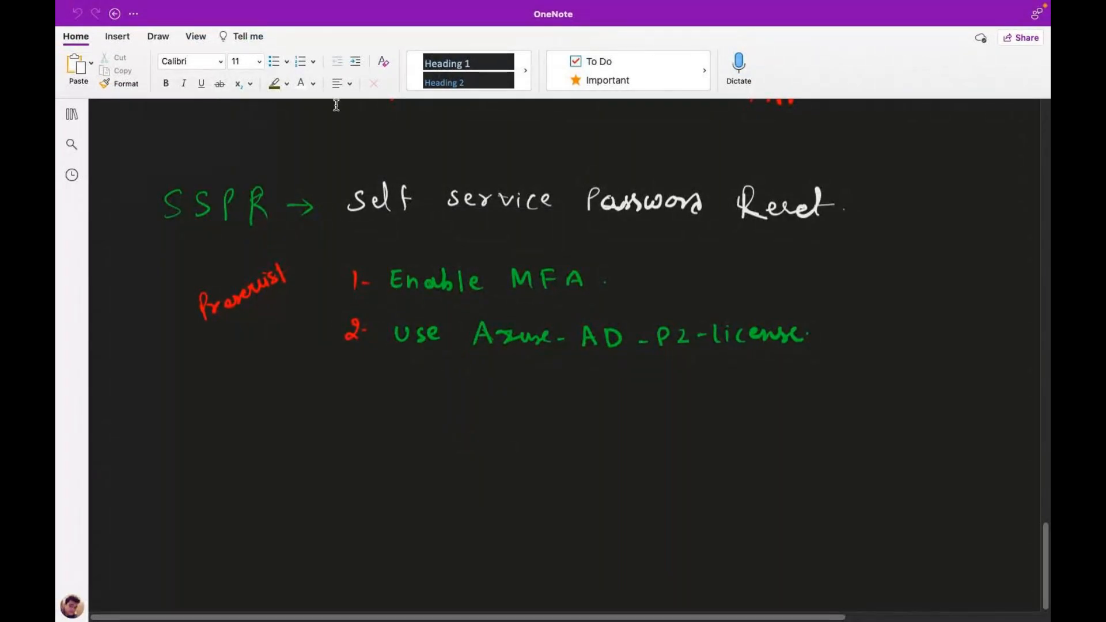
click(165, 38)
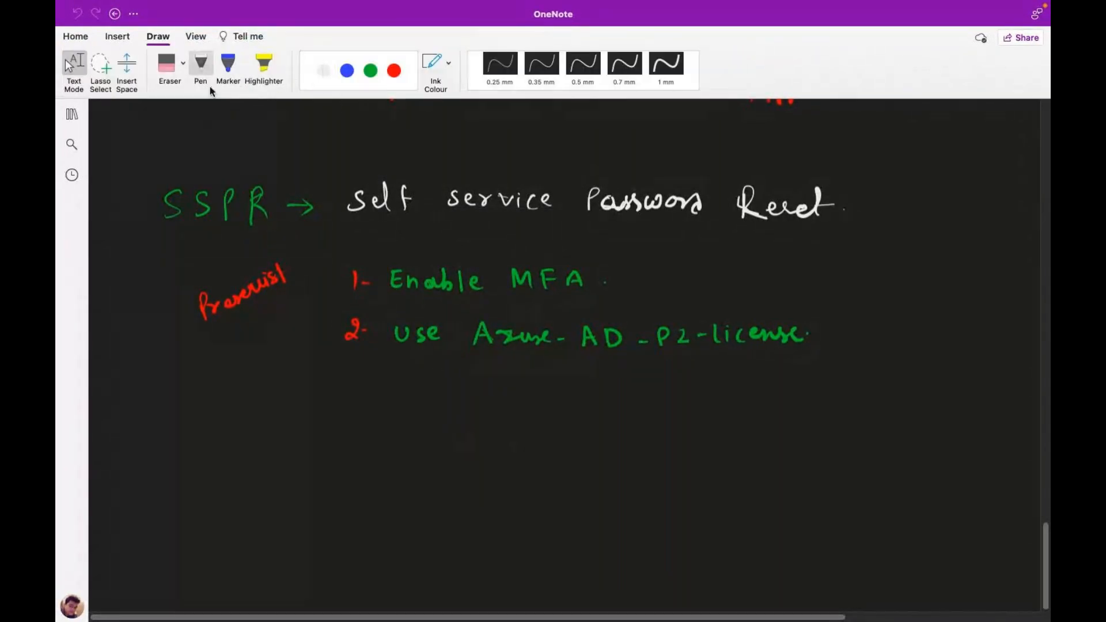
click(264, 64)
drag(388, 457, 570, 450)
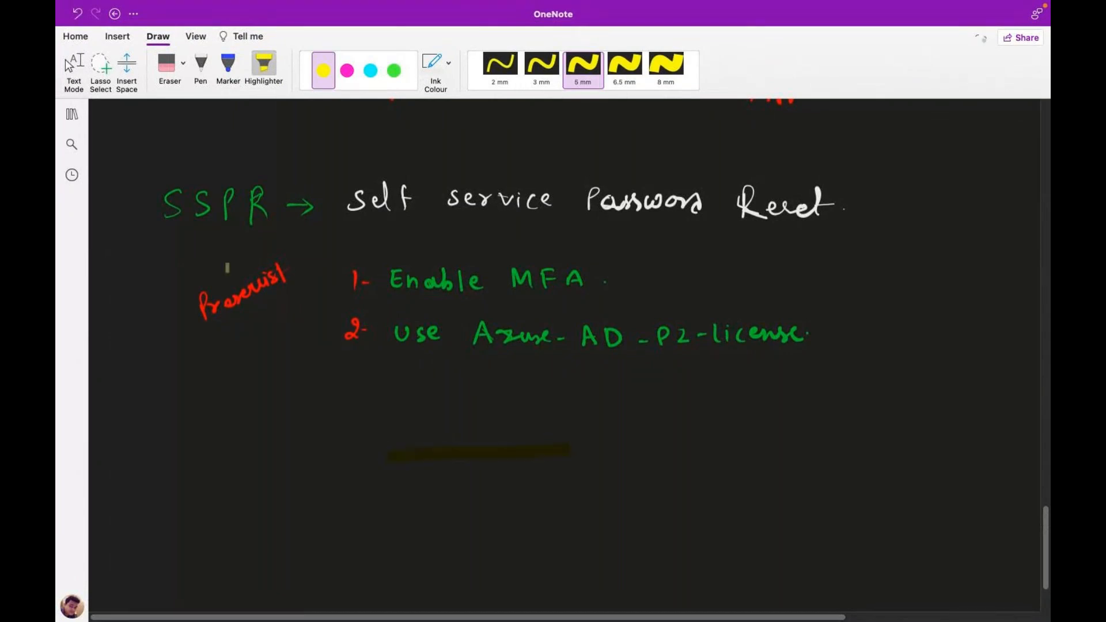
click(200, 65)
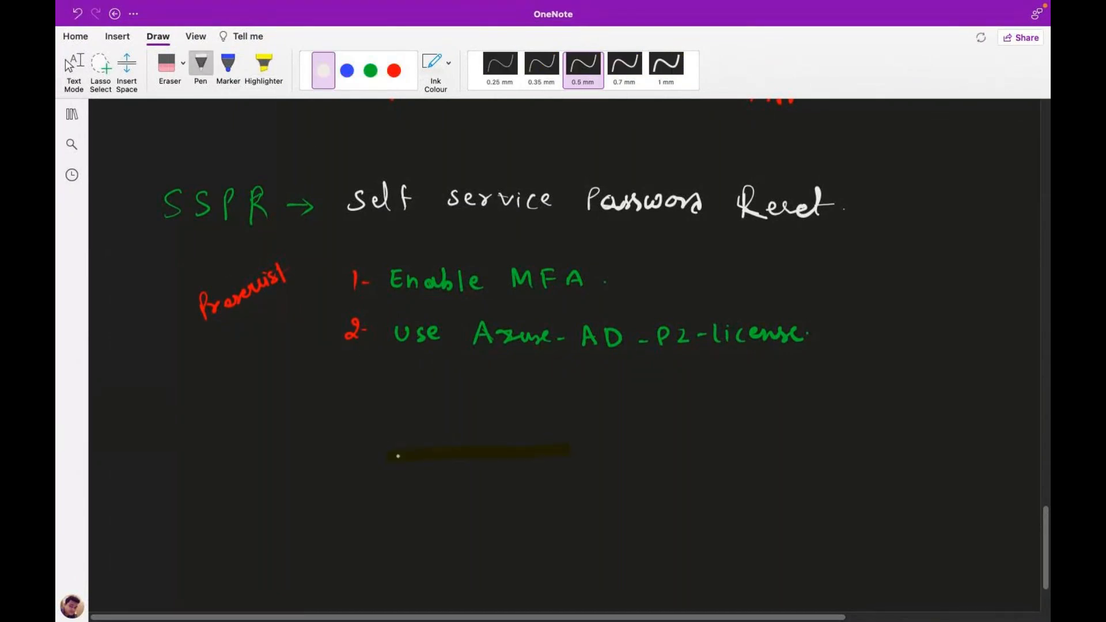
mouse_move(389, 465)
mouse_down()
mouse_move(409, 446)
mouse_move(563, 446)
mouse_move(424, 466)
mouse_move(559, 445)
mouse_move(536, 465)
mouse_move(376, 466)
mouse_move(416, 428)
mouse_move(512, 438)
mouse_up()
click(370, 70)
click(441, 413)
mouse_move(512, 417)
mouse_down()
mouse_move(528, 414)
mouse_move(535, 438)
mouse_move(537, 414)
mouse_move(533, 441)
mouse_up()
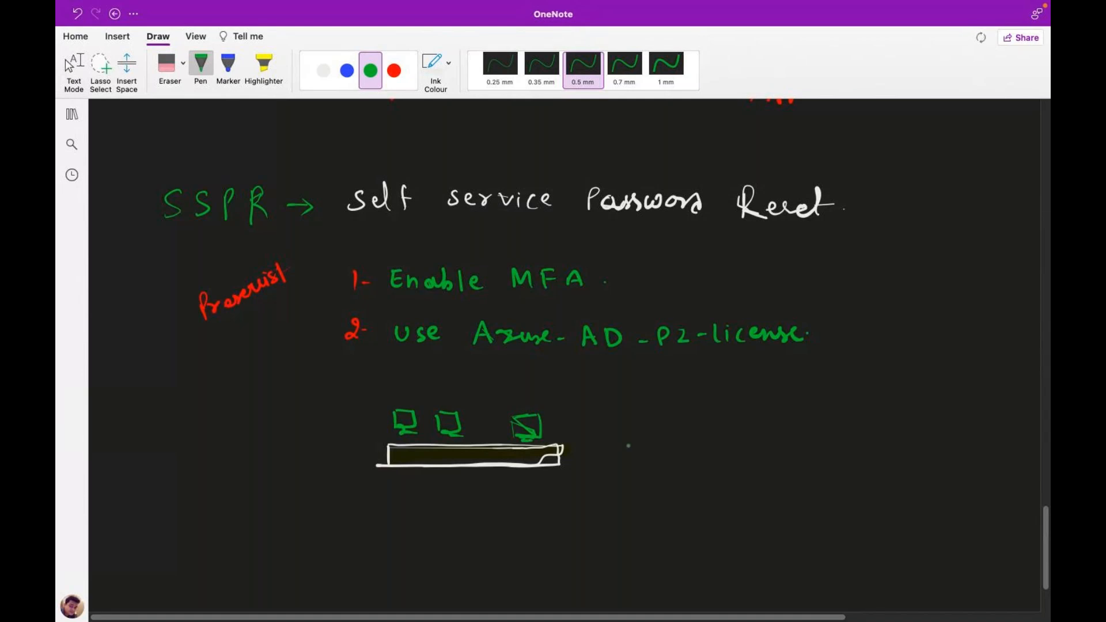
Handwrite the Autoscaling label, add a red 75% arrow, and sketch a white monitor.
mouse_move(613, 468)
mouse_down()
mouse_move(648, 444)
mouse_move(648, 472)
mouse_up()
mouse_move(656, 445)
mouse_down()
mouse_move(658, 466)
mouse_move(668, 453)
mouse_up()
key(ctrl+z)
mouse_move(671, 454)
mouse_down()
mouse_move(698, 469)
mouse_move(725, 447)
mouse_move(733, 468)
mouse_move(756, 468)
mouse_move(767, 498)
mouse_move(789, 459)
mouse_up()
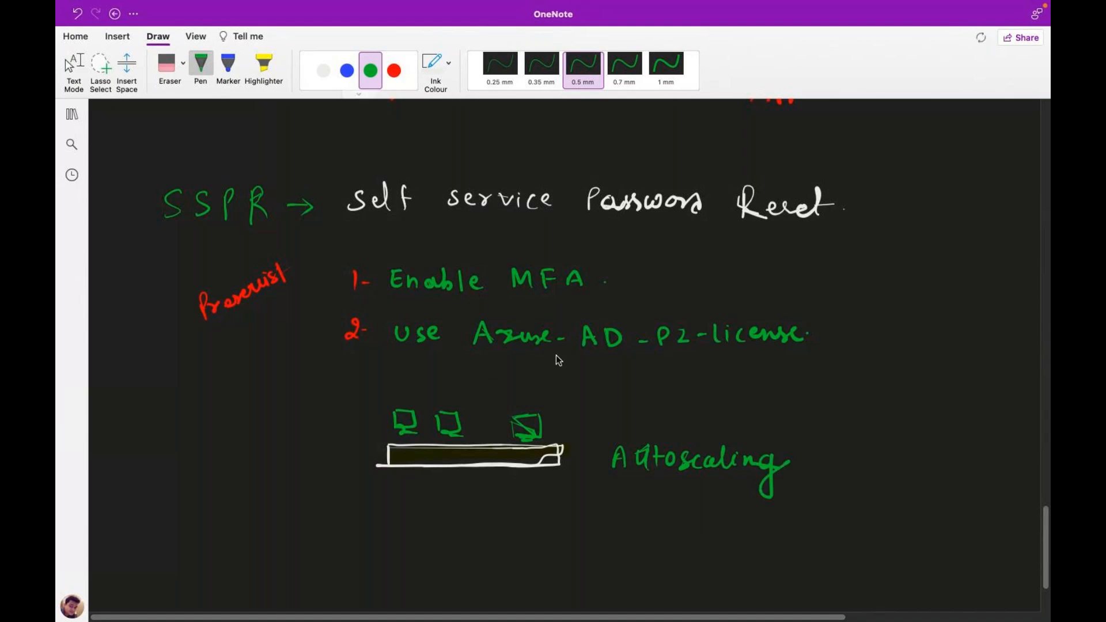
mouse_move(562, 404)
mouse_down()
mouse_move(605, 403)
mouse_move(624, 382)
mouse_move(628, 401)
mouse_up()
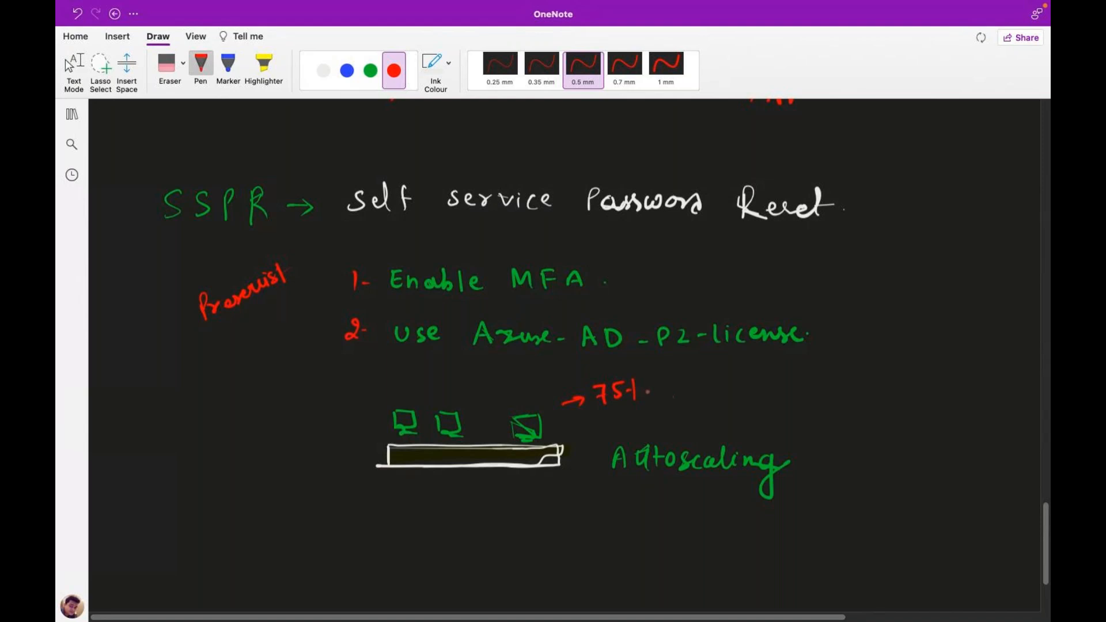
drag(672, 381, 680, 380)
click(323, 71)
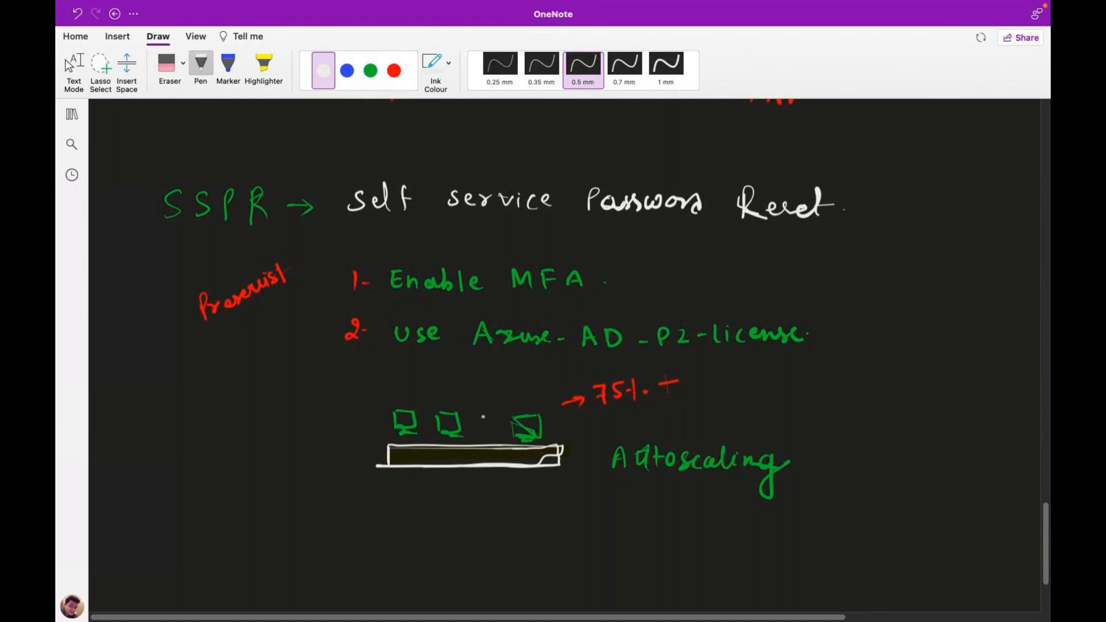
mouse_move(475, 416)
mouse_down()
mouse_move(475, 435)
mouse_move(495, 432)
mouse_move(479, 433)
mouse_move(488, 440)
mouse_up()
Underline the 75% threshold, tick the white monitor and draw an arrow down to a 50% note.
drag(603, 415, 630, 412)
drag(480, 402, 487, 401)
mouse_move(618, 421)
mouse_down()
mouse_move(644, 437)
mouse_move(674, 421)
mouse_move(699, 433)
mouse_move(657, 439)
mouse_move(709, 426)
mouse_move(669, 421)
mouse_up()
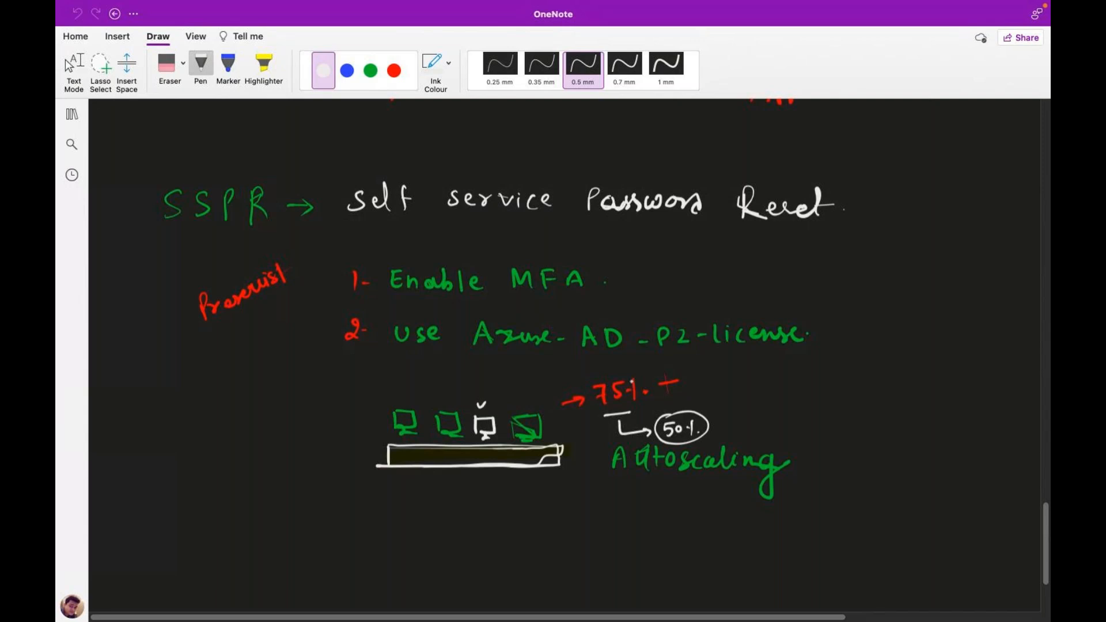
Write the +80 and +90 thresholds and enclose the whole autoscaling sketch in a border.
mouse_move(688, 374)
mouse_down()
mouse_move(687, 385)
mouse_move(689, 373)
mouse_up()
mouse_move(704, 377)
mouse_down()
mouse_move(743, 374)
mouse_move(728, 384)
mouse_up()
mouse_move(748, 372)
mouse_down()
mouse_move(744, 384)
mouse_move(759, 372)
mouse_up()
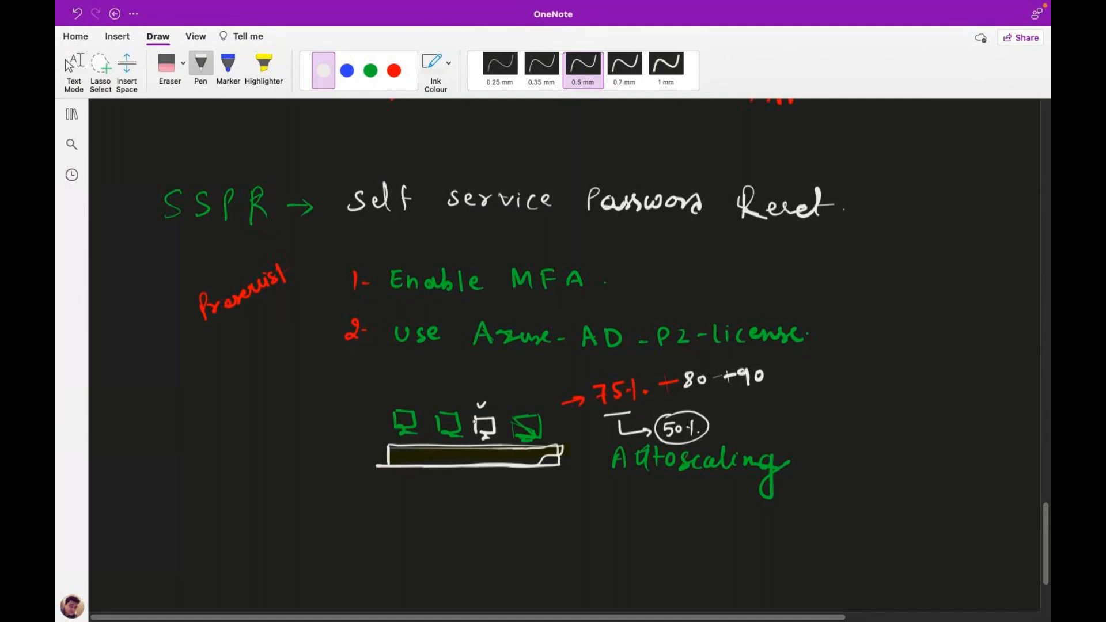
mouse_move(368, 396)
mouse_down()
mouse_move(428, 490)
mouse_move(801, 477)
mouse_move(795, 380)
mouse_move(643, 369)
mouse_move(427, 372)
mouse_move(374, 409)
mouse_move(365, 465)
mouse_move(359, 399)
mouse_move(398, 367)
mouse_up()
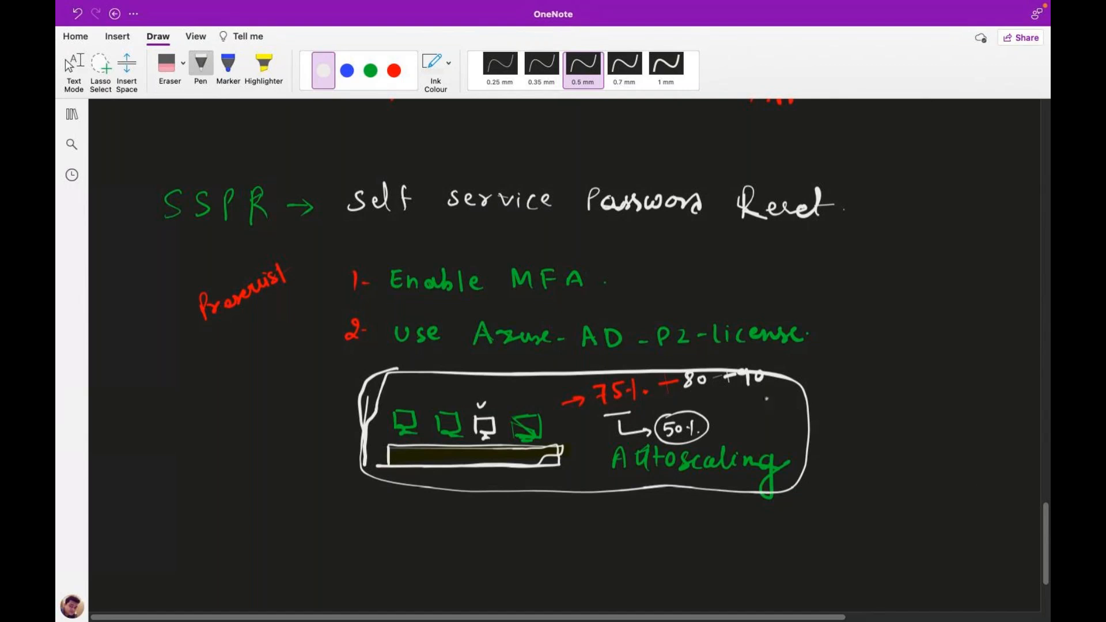
scroll(1030, 504, down, 5)
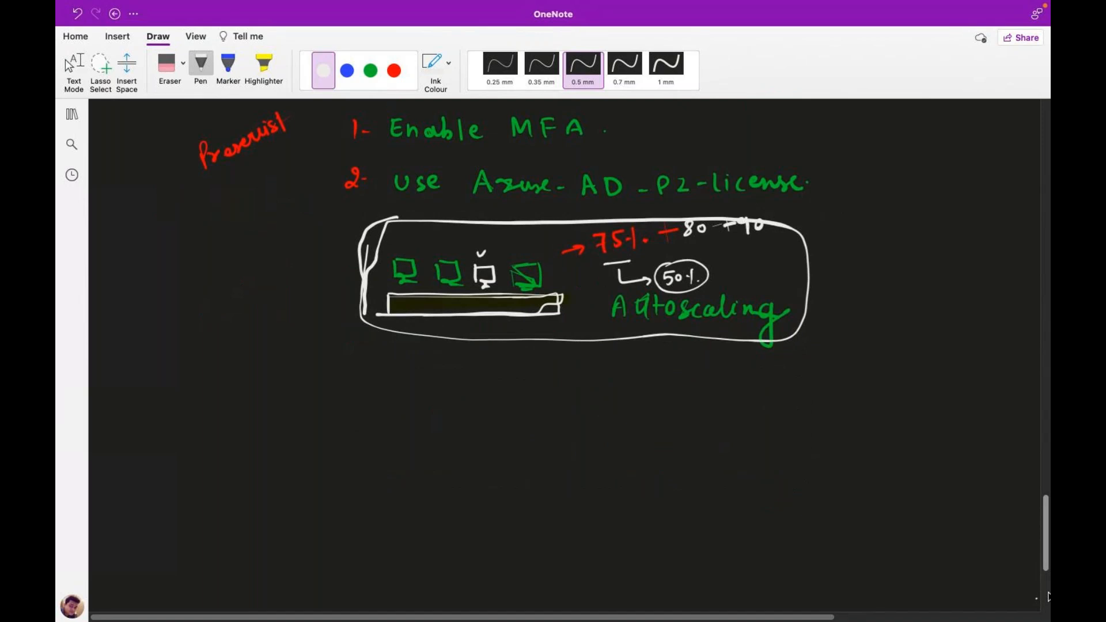
scroll(1048, 567, down, 5)
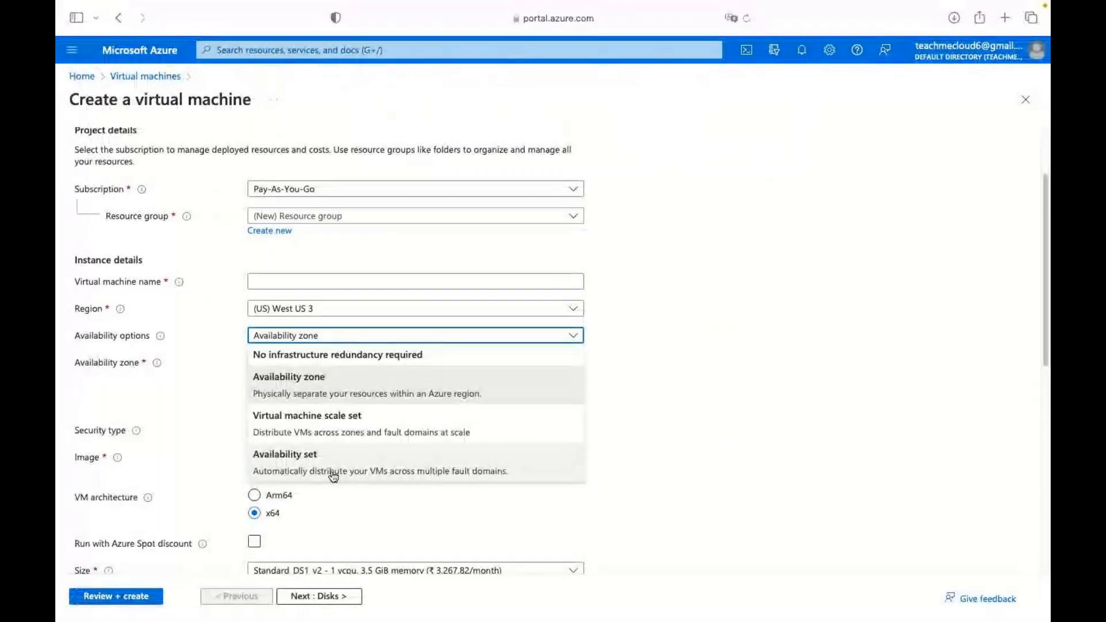
Select Availability set and start a new availability set, then return to OneNote.
click(298, 460)
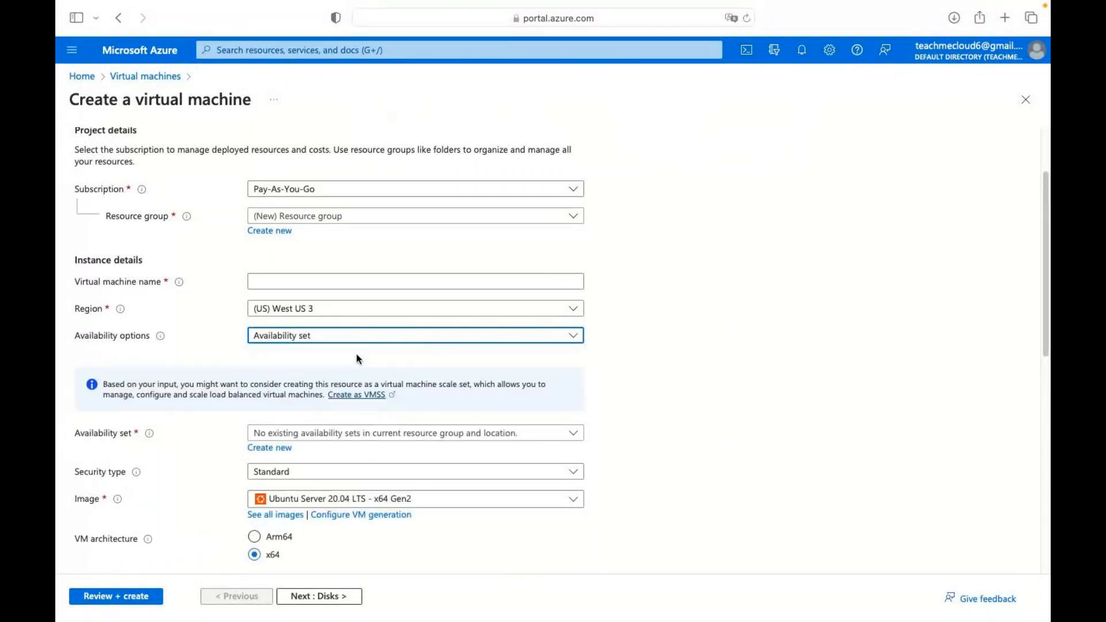
click(270, 448)
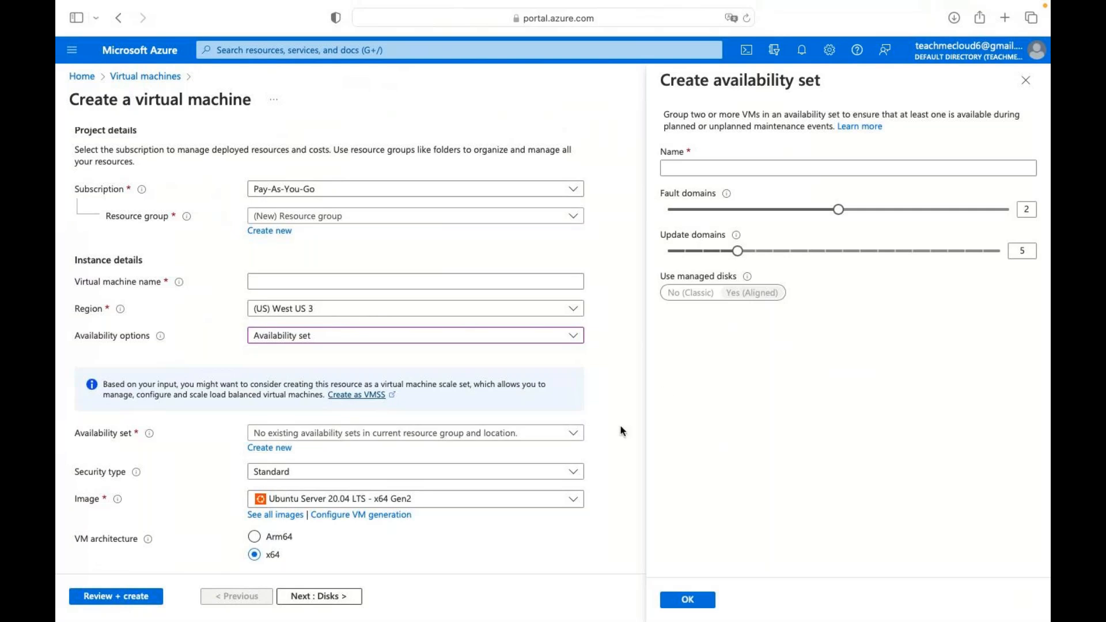
key(ctrl+Right)
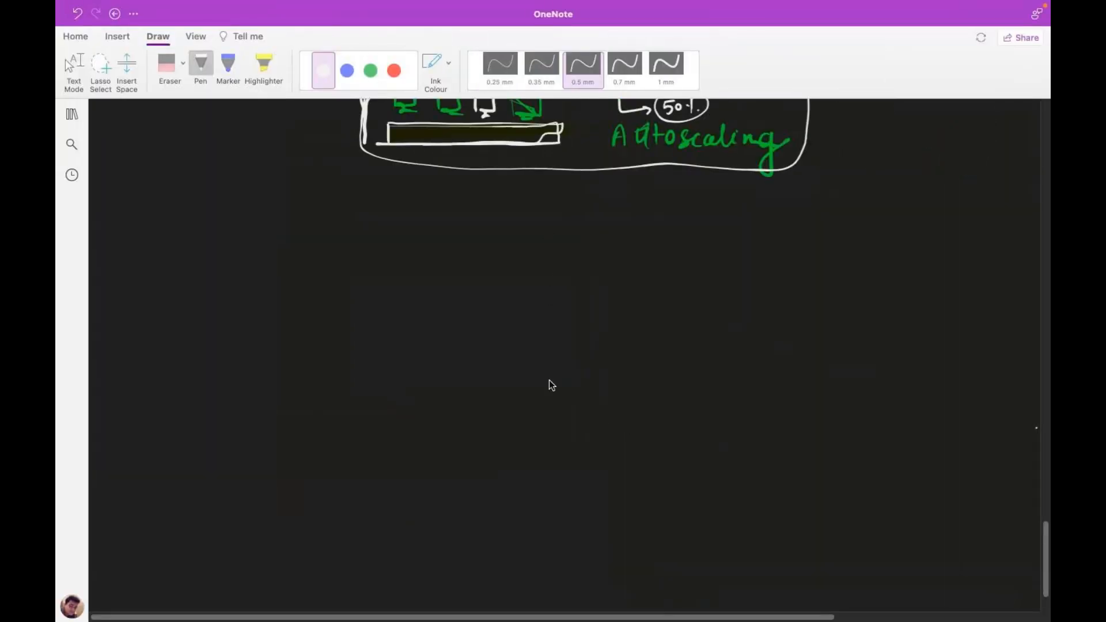
Draw a vertical divider line and write the Azure DC-Backend and Azure-Portal headings on either side.
drag(544, 226, 553, 508)
mouse_move(675, 242)
mouse_down()
mouse_move(725, 233)
mouse_move(768, 242)
mouse_up()
drag(772, 238, 874, 242)
mouse_move(237, 266)
mouse_down()
mouse_move(283, 265)
mouse_move(256, 256)
mouse_up()
mouse_move(285, 251)
mouse_down()
mouse_move(299, 264)
mouse_move(317, 250)
mouse_move(356, 269)
mouse_move(516, 265)
mouse_move(518, 249)
mouse_up()
Sketch red server boxes on the left under the DC-Backend heading.
click(392, 71)
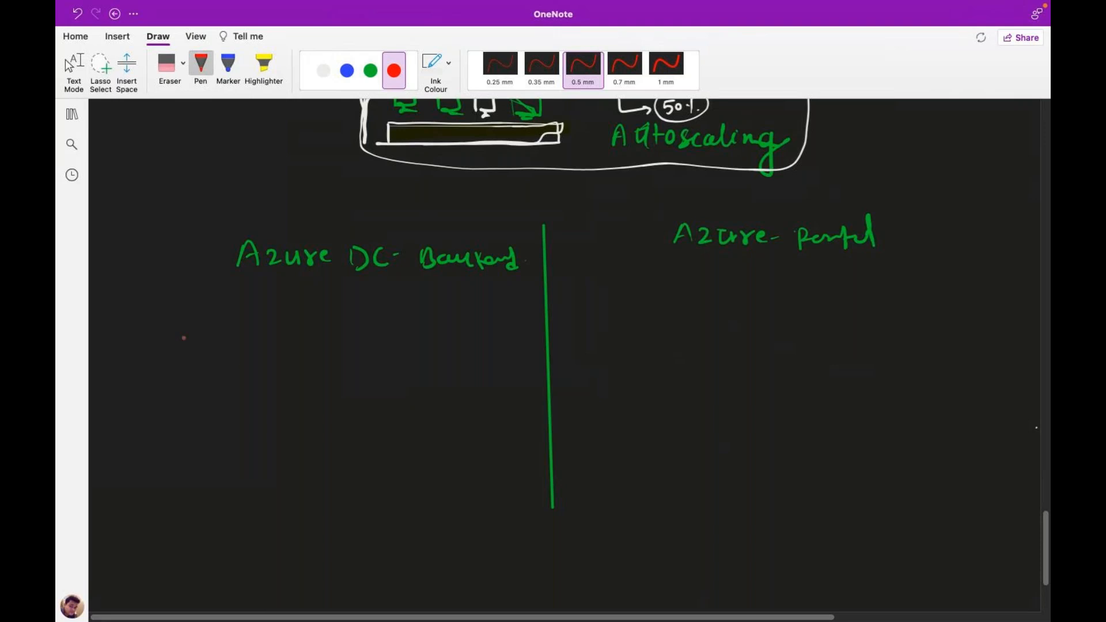
mouse_move(263, 375)
mouse_down()
mouse_move(264, 338)
mouse_move(290, 337)
mouse_move(262, 376)
mouse_up()
drag(351, 341, 352, 375)
drag(350, 338, 380, 338)
mouse_move(354, 373)
mouse_down()
mouse_move(379, 338)
mouse_move(385, 364)
mouse_move(355, 376)
mouse_up()
Sketch a row of white server boxes below, plus a white server under the Azure-Portal heading.
click(323, 71)
mouse_move(197, 522)
mouse_down()
mouse_move(224, 494)
mouse_move(199, 526)
mouse_up()
drag(285, 482, 287, 525)
drag(286, 484, 321, 518)
mouse_move(287, 483)
mouse_down()
mouse_move(313, 495)
mouse_move(317, 522)
mouse_move(288, 526)
mouse_up()
mouse_move(378, 484)
mouse_down()
mouse_move(379, 526)
mouse_move(411, 480)
mouse_move(380, 524)
mouse_up()
mouse_move(436, 483)
mouse_down()
mouse_move(440, 521)
mouse_move(466, 476)
mouse_up()
mouse_move(467, 521)
mouse_down()
mouse_move(460, 486)
mouse_move(493, 514)
mouse_move(526, 472)
mouse_move(491, 521)
mouse_up()
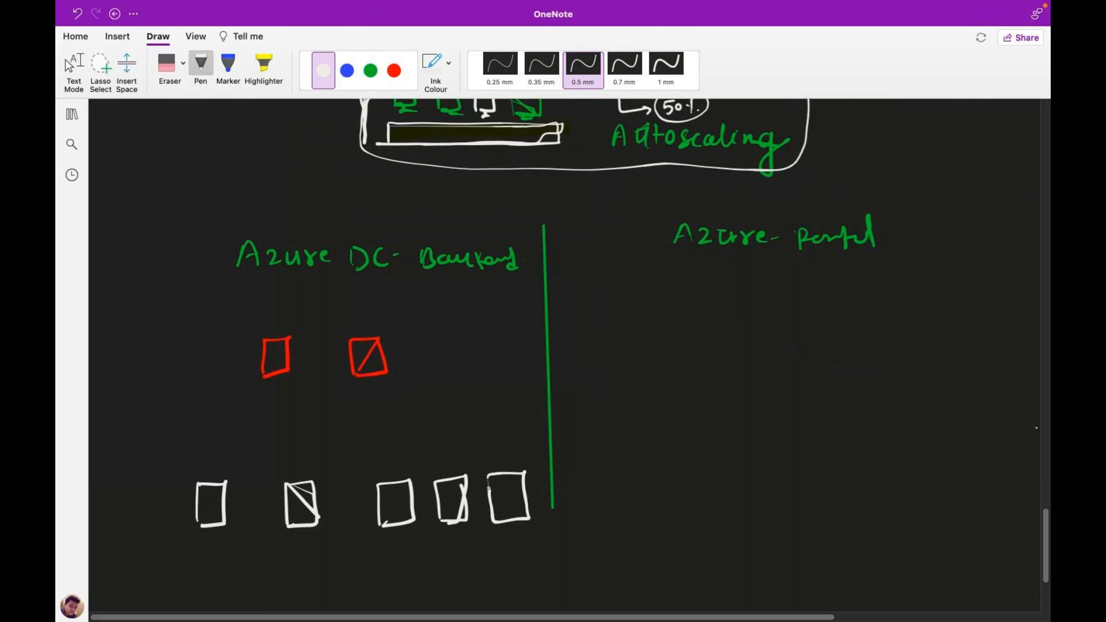
mouse_move(744, 385)
mouse_down()
mouse_move(745, 415)
mouse_move(775, 384)
mouse_move(743, 414)
mouse_move(754, 431)
mouse_up()
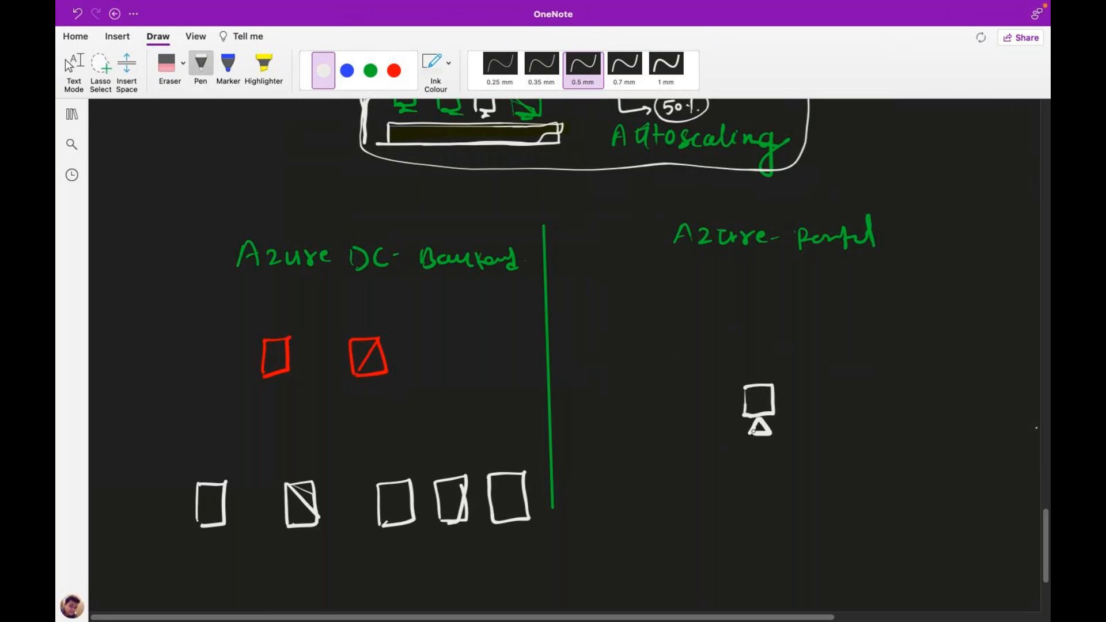
In blue ink, draw a line linking the portal server to the crossed red box.
click(370, 70)
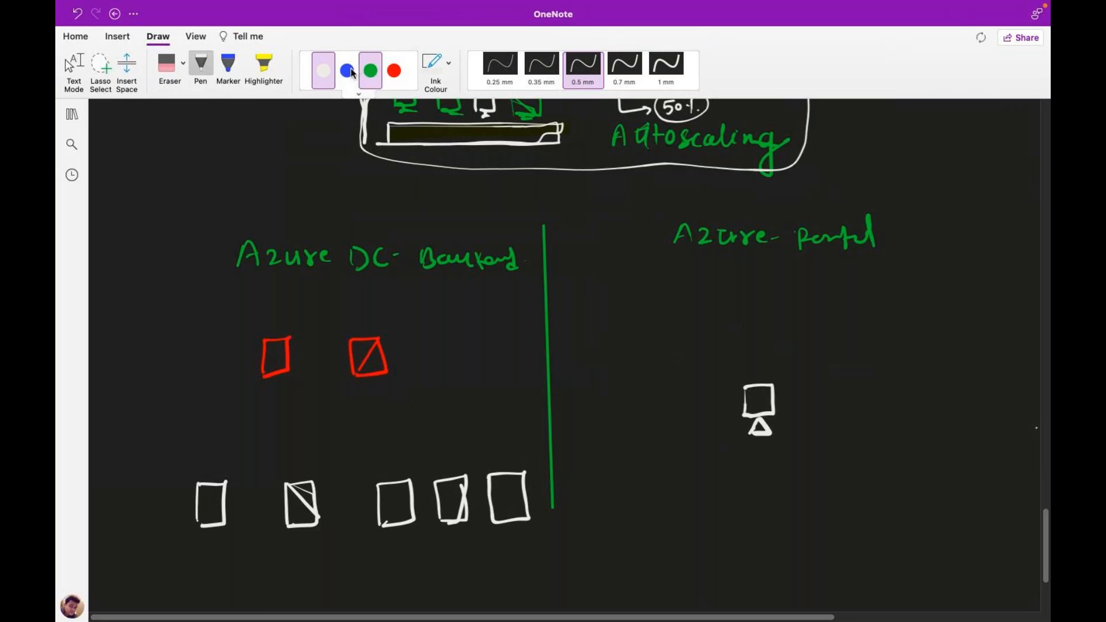
click(347, 70)
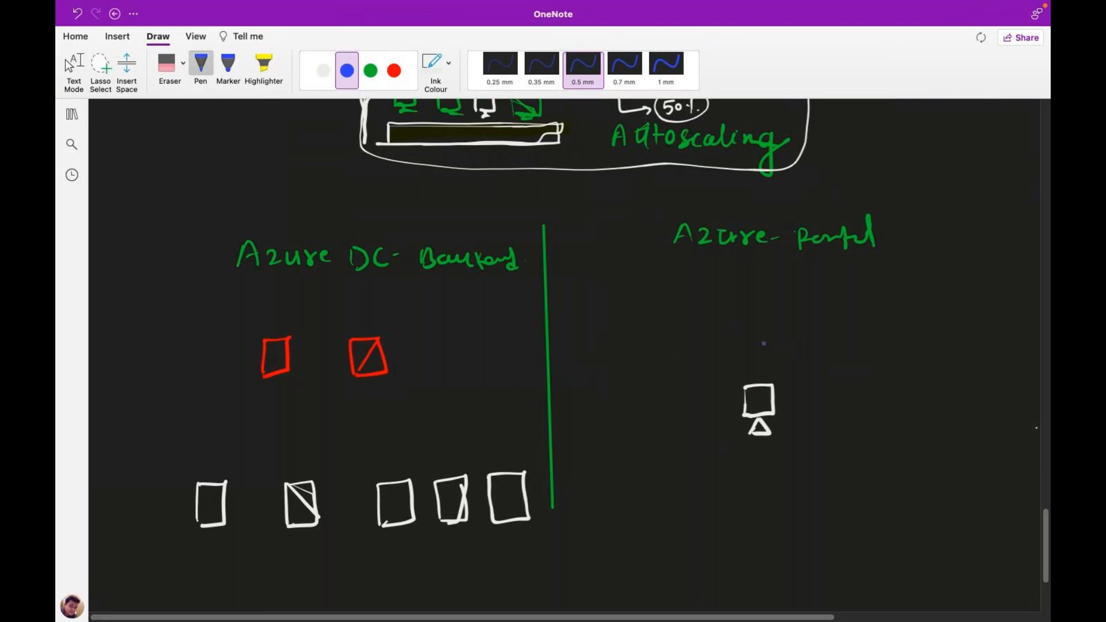
mouse_move(747, 387)
mouse_down()
mouse_move(385, 352)
mouse_move(362, 319)
mouse_move(369, 329)
mouse_up()
Add a small blue square, an underline, an x and a dashed arc toward the portal server.
mouse_move(270, 334)
mouse_down()
mouse_move(285, 324)
mouse_move(269, 336)
mouse_up()
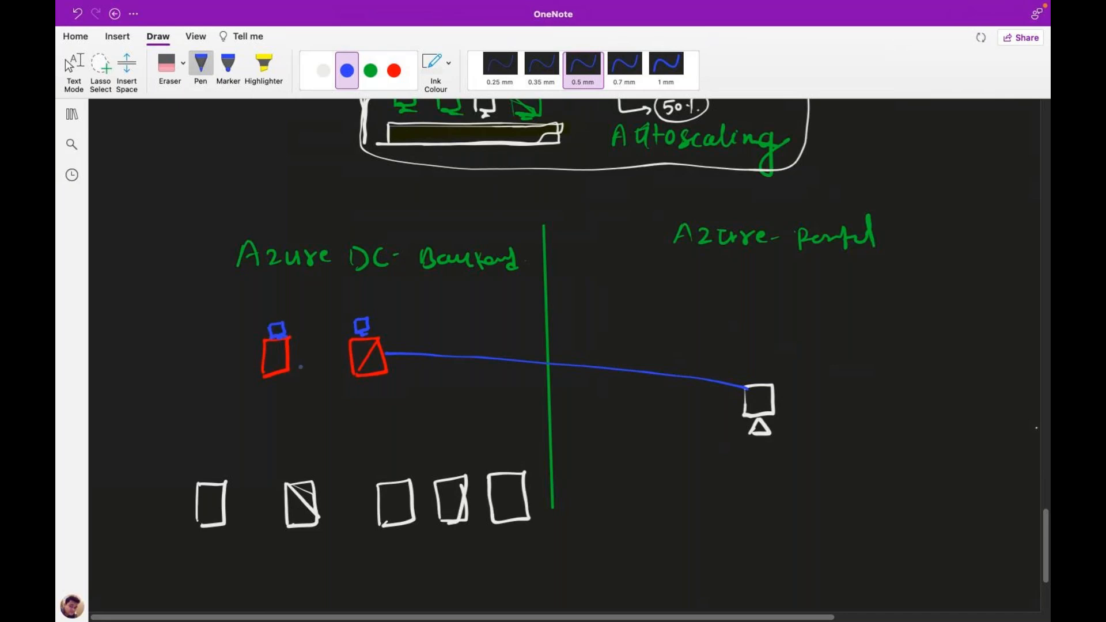
drag(275, 381, 373, 372)
drag(379, 316, 392, 327)
drag(391, 316, 382, 328)
mouse_move(302, 314)
mouse_down()
mouse_move(391, 299)
mouse_move(474, 317)
mouse_up()
drag(644, 360, 653, 365)
In white, draw an arrow from the rightmost white box to the crossed red box and write 'Fault Domain' and 'Update Domain' labels.
click(324, 70)
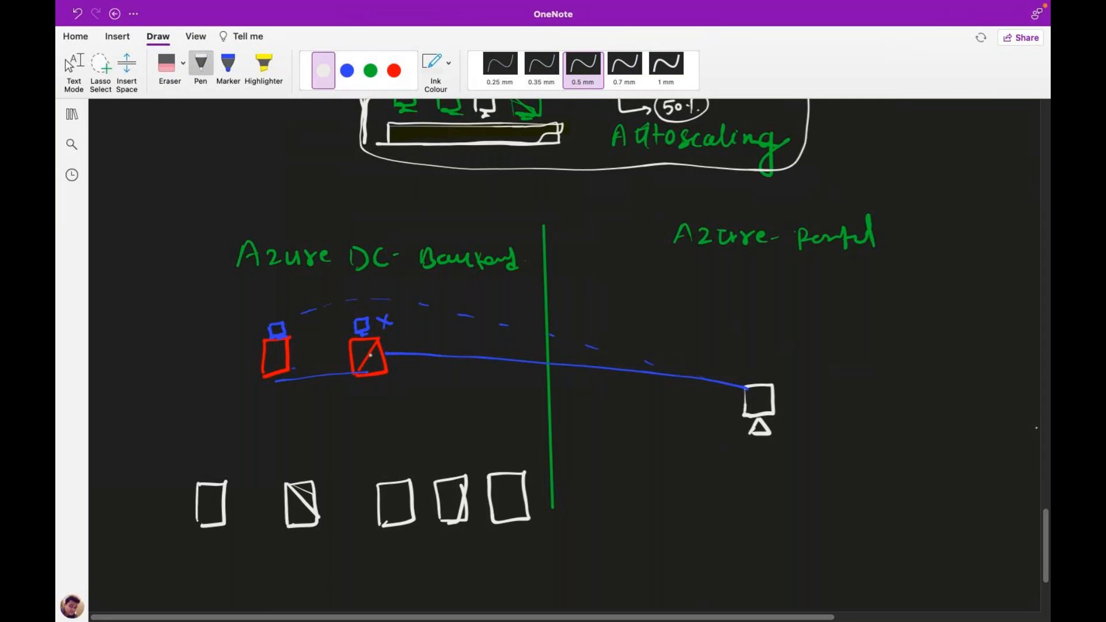
mouse_move(524, 472)
mouse_down()
mouse_move(393, 366)
mouse_move(409, 369)
mouse_up()
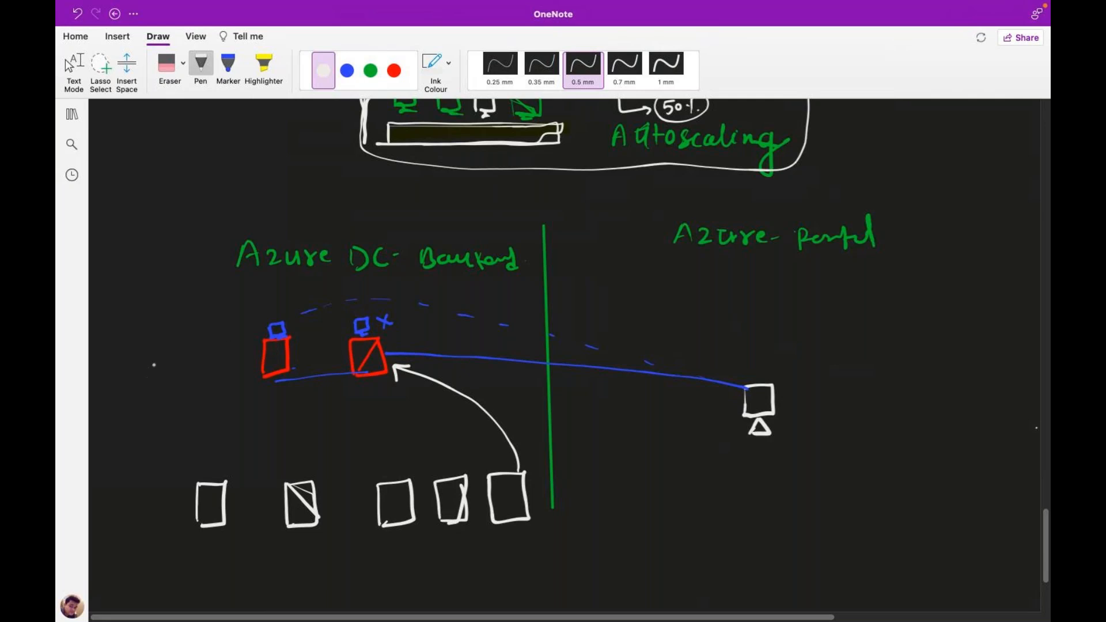
mouse_move(159, 341)
mouse_down()
mouse_move(153, 366)
mouse_move(160, 347)
mouse_move(181, 355)
mouse_move(199, 324)
mouse_move(197, 353)
mouse_up()
mouse_move(205, 326)
mouse_down()
mouse_move(206, 348)
mouse_move(215, 333)
mouse_up()
mouse_move(115, 465)
mouse_down()
mouse_move(151, 465)
mouse_move(172, 437)
mouse_move(190, 443)
mouse_up()
drag(142, 489, 226, 456)
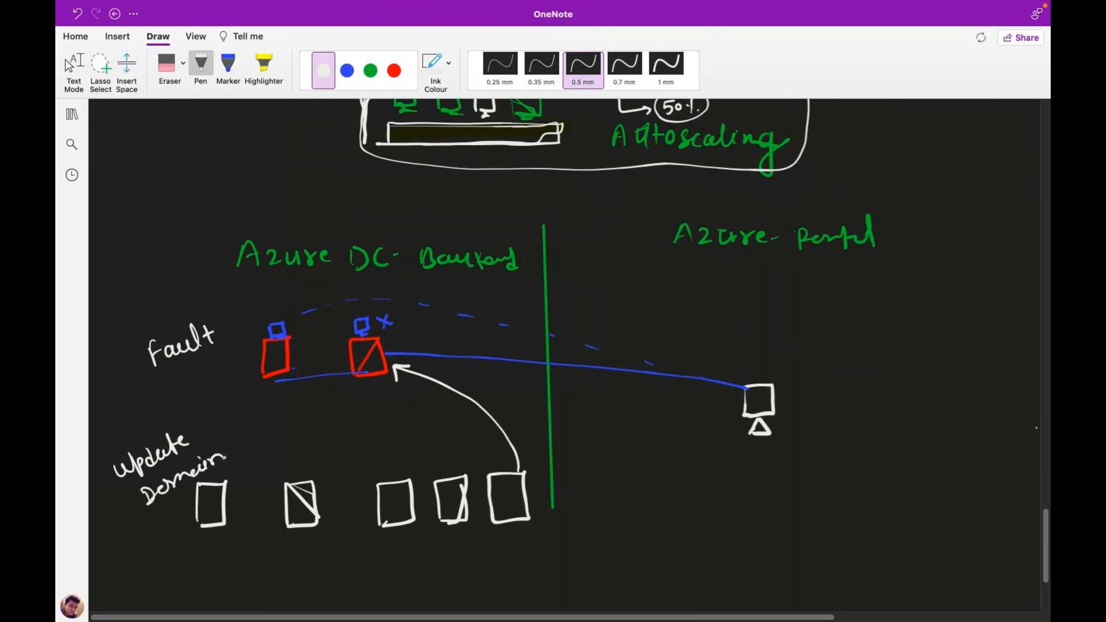
mouse_move(179, 371)
mouse_down()
mouse_move(182, 385)
mouse_move(247, 355)
mouse_up()
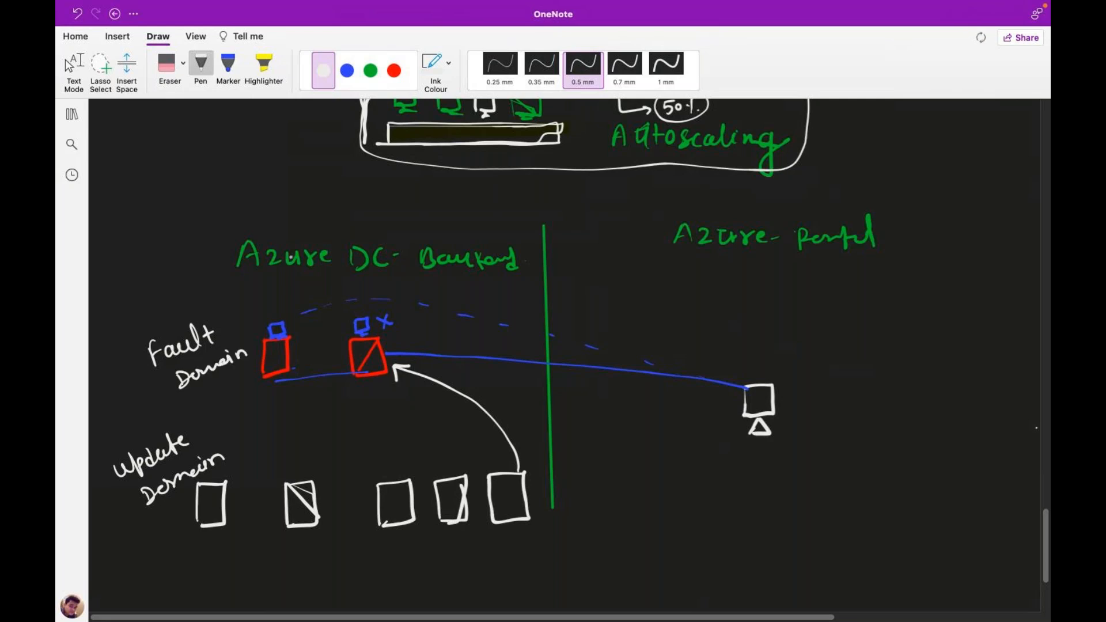
Handwrite 'Failover' in green next to the portal-side server.
click(371, 70)
mouse_move(804, 367)
mouse_down()
mouse_move(794, 395)
mouse_move(811, 377)
mouse_move(839, 392)
mouse_move(869, 377)
mouse_up()
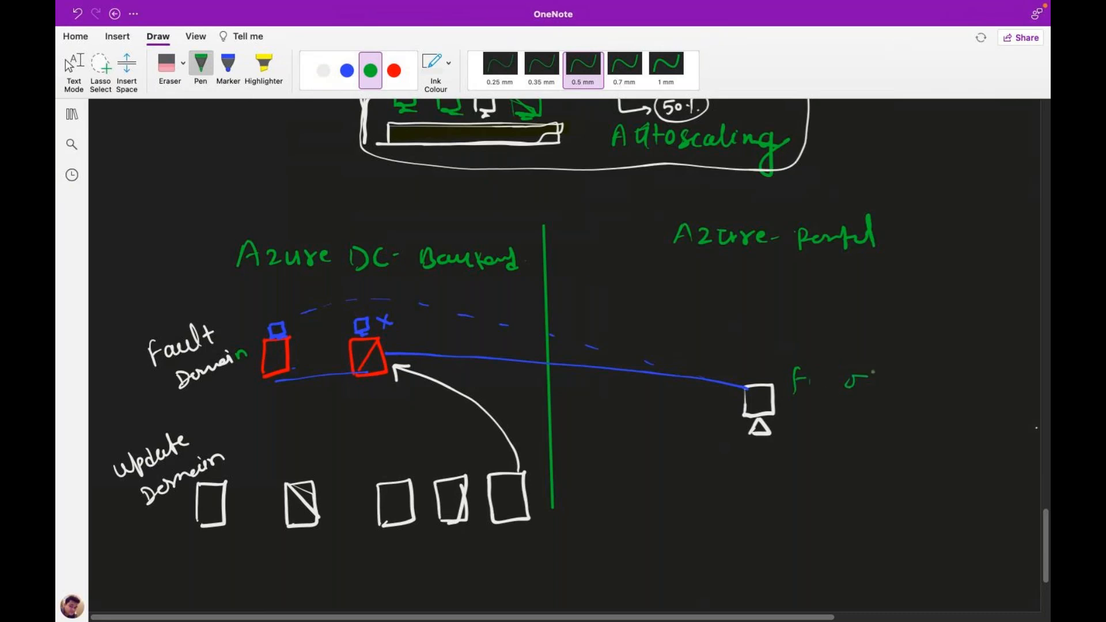
drag(863, 376, 915, 374)
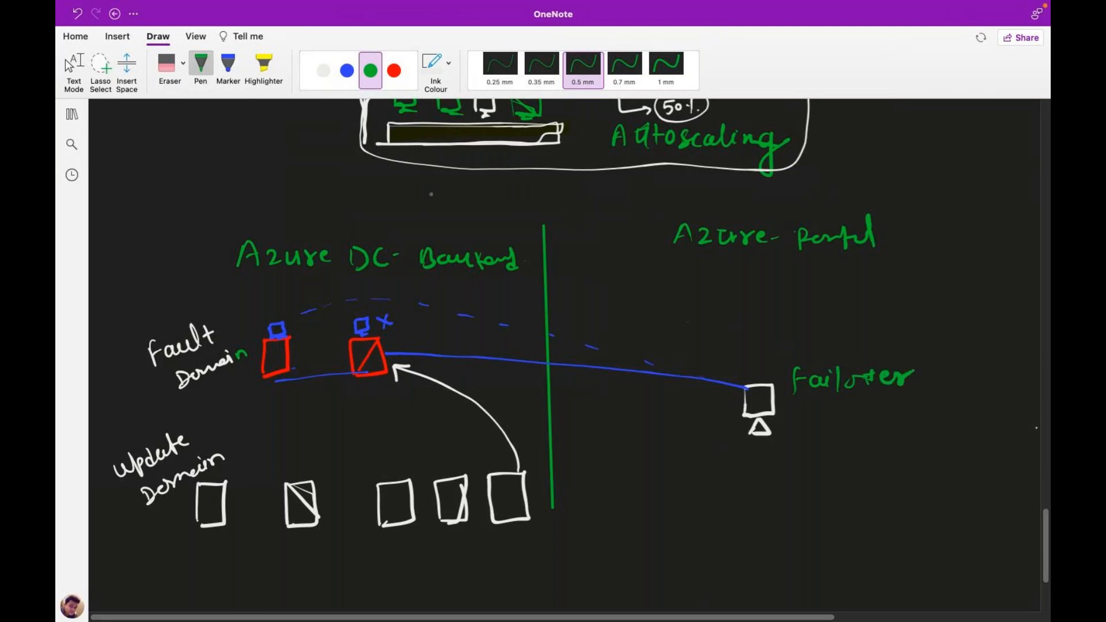
click(394, 70)
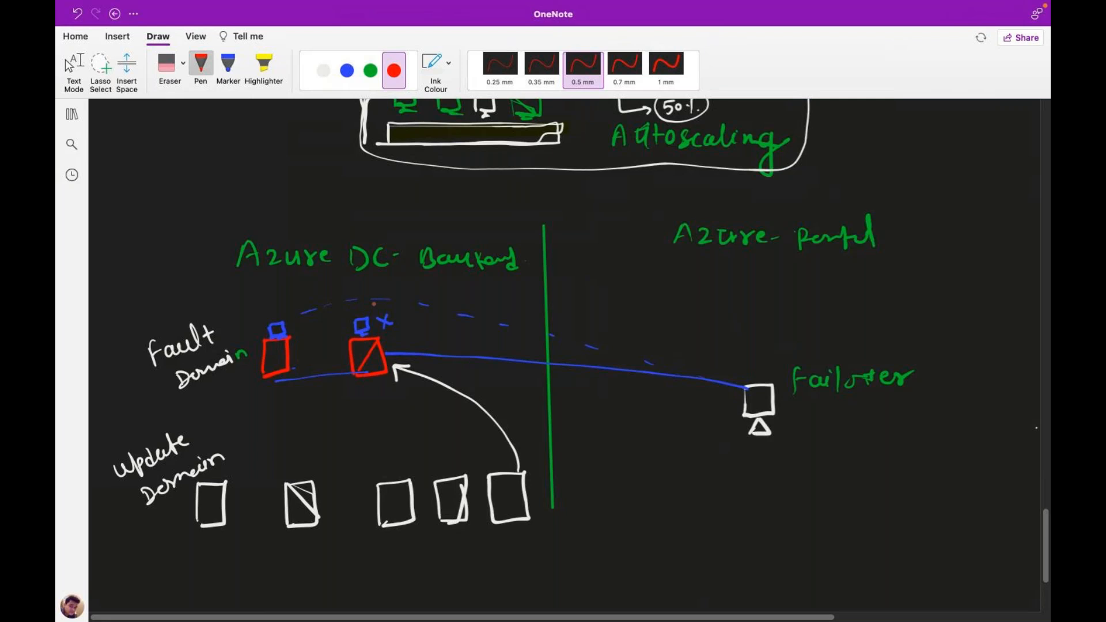
Write '99.99999% F.T.' in red beneath the failover server.
mouse_move(761, 471)
mouse_down()
mouse_move(759, 488)
mouse_move(780, 472)
mouse_move(779, 488)
mouse_move(807, 473)
mouse_move(806, 492)
mouse_up()
mouse_move(826, 473)
mouse_down()
mouse_move(825, 492)
mouse_move(843, 475)
mouse_up()
mouse_move(845, 475)
mouse_down()
mouse_move(847, 494)
mouse_move(866, 496)
mouse_move(866, 479)
mouse_move(869, 496)
mouse_move(887, 478)
mouse_move(890, 499)
mouse_up()
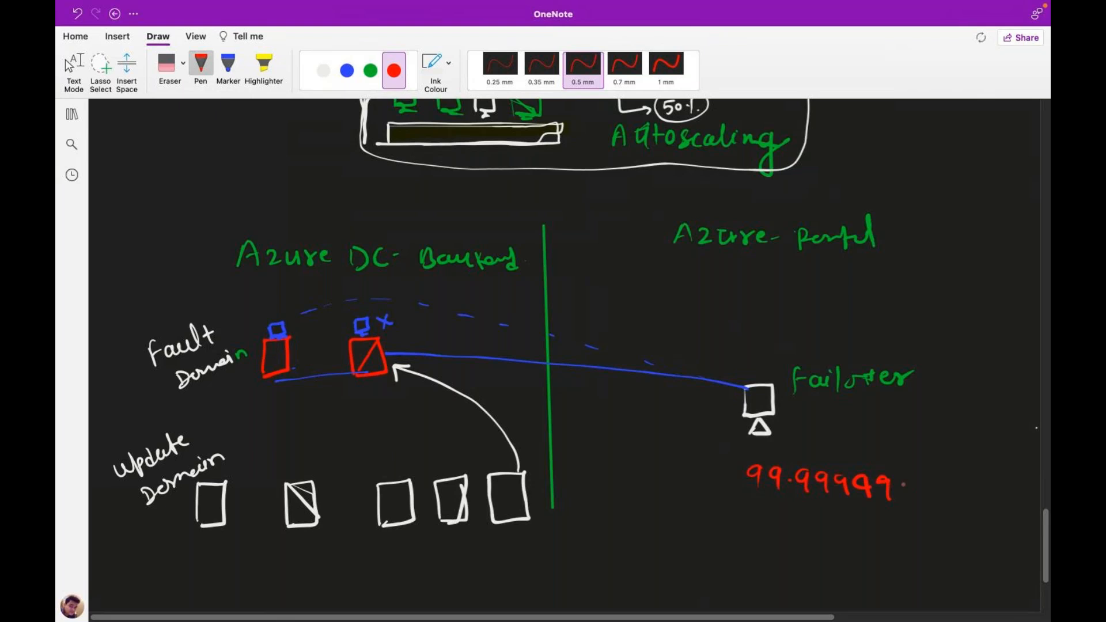
mouse_move(934, 476)
mouse_down()
mouse_move(934, 499)
mouse_move(948, 473)
mouse_up()
mouse_move(966, 477)
mouse_down()
mouse_move(966, 498)
mouse_move(980, 474)
mouse_up()
click(983, 487)
Write '100000 Days' with a trailing 'Day.' below the percentage figure.
mouse_move(764, 530)
mouse_down()
mouse_move(764, 551)
mouse_move(780, 545)
mouse_move(778, 533)
mouse_move(793, 535)
mouse_up()
drag(813, 534, 812, 536)
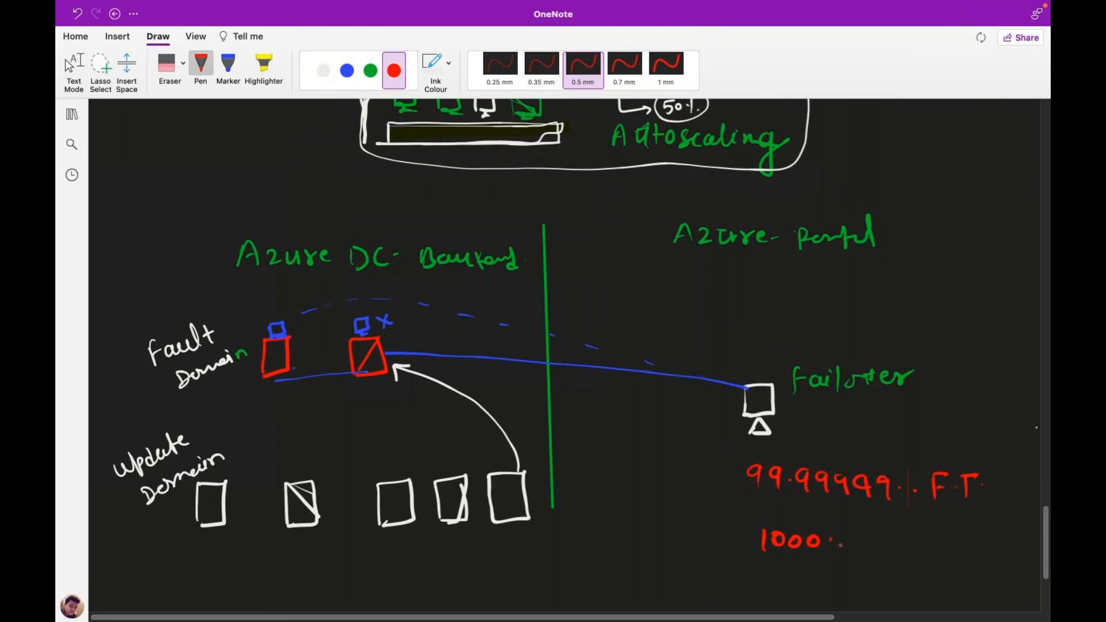
click(831, 540)
mouse_move(833, 537)
mouse_down()
mouse_move(827, 550)
mouse_move(851, 538)
mouse_move(873, 553)
mouse_up()
mouse_move(884, 539)
mouse_down()
mouse_move(873, 557)
mouse_move(944, 541)
mouse_move(941, 557)
mouse_up()
click(951, 553)
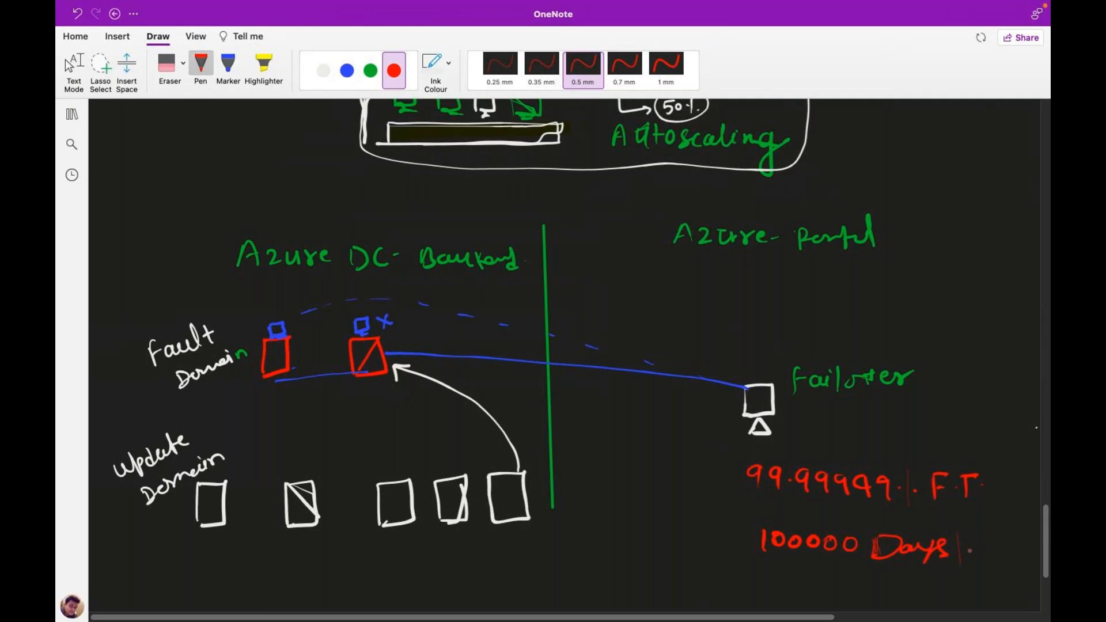
drag(974, 534, 971, 544)
drag(976, 533, 1008, 556)
click(1016, 550)
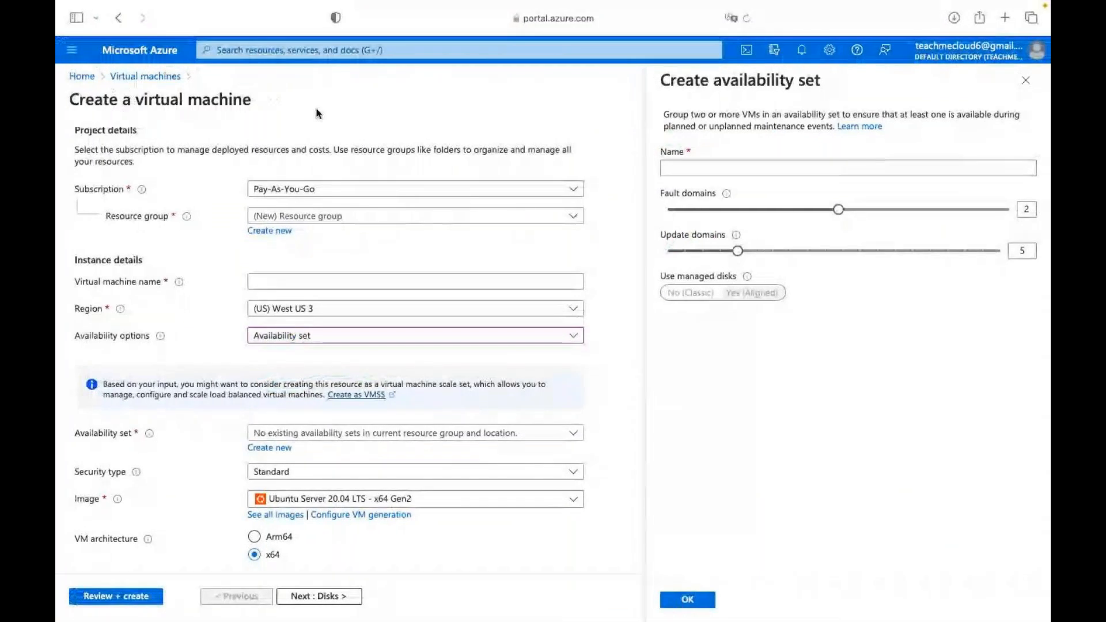
Discard the unfinished availability set and open Azure Active Directory from all services.
click(169, 109)
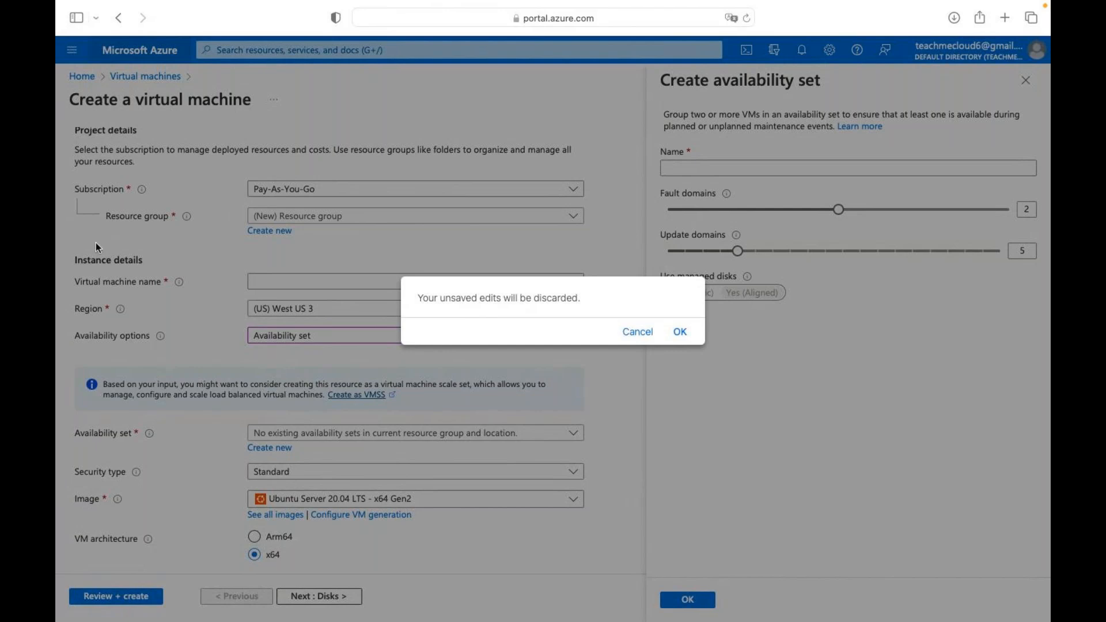
click(681, 333)
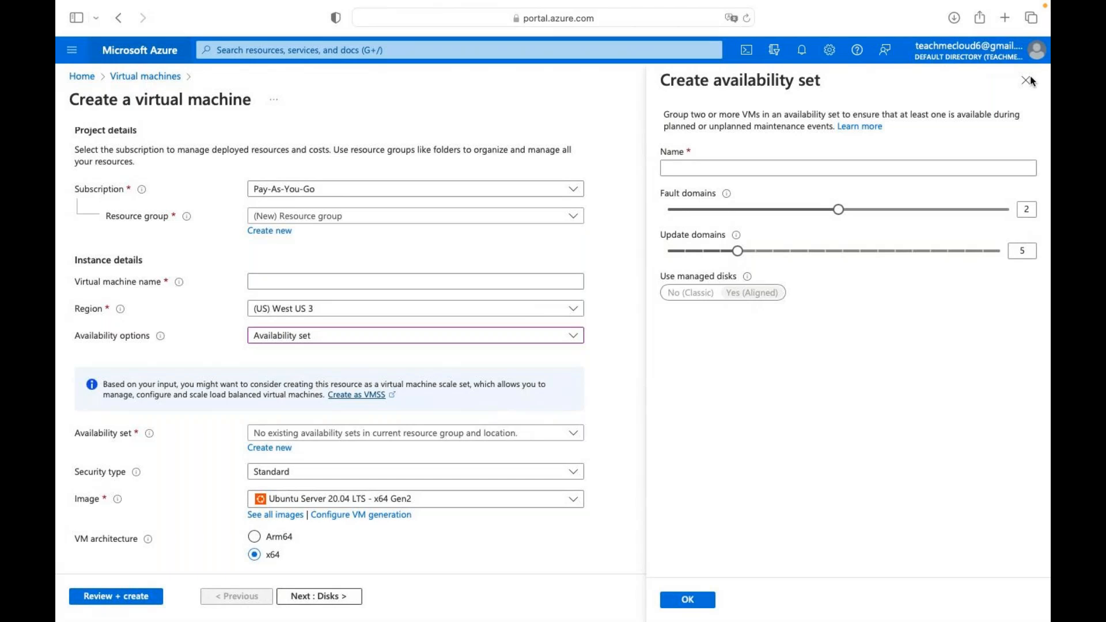
click(885, 155)
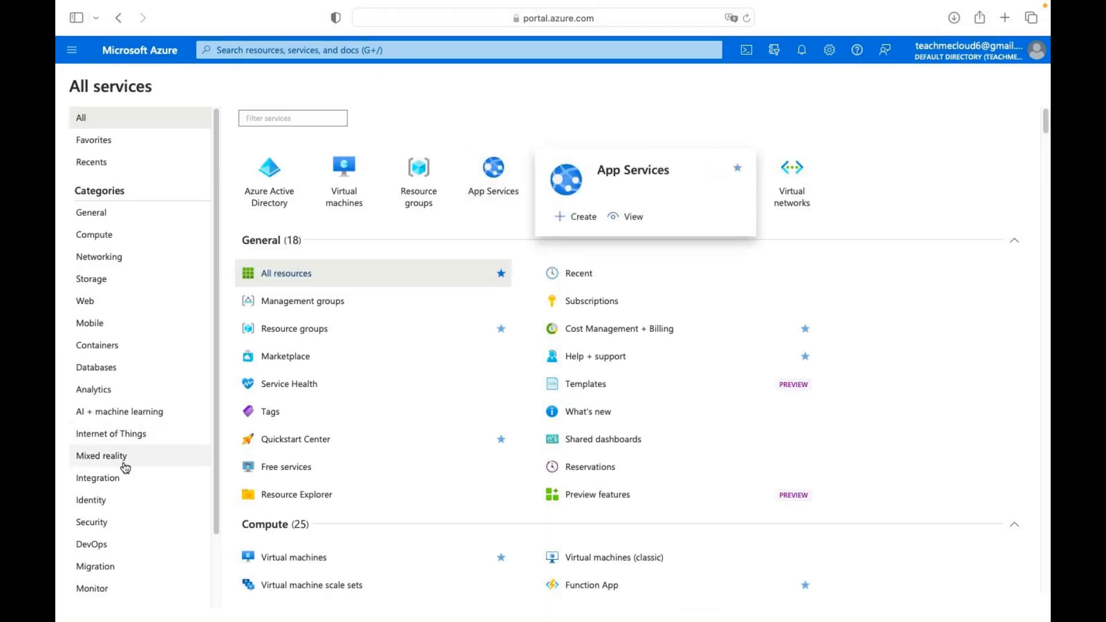
click(284, 196)
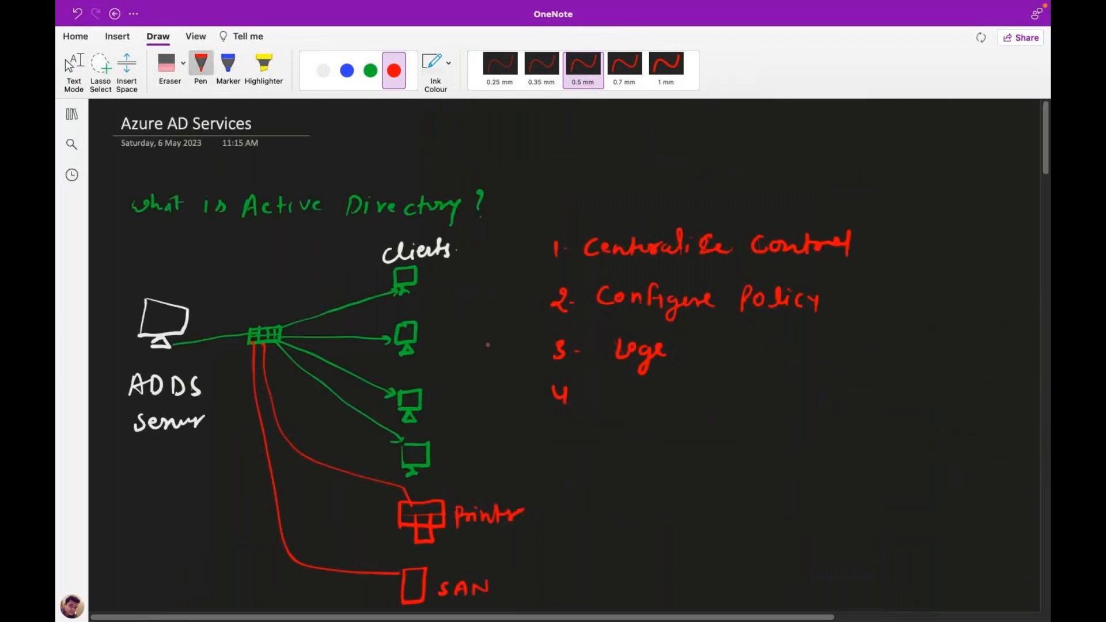
Put red check marks next to Users, Licenses and Roles in the features list.
scroll(488, 344, down, 6)
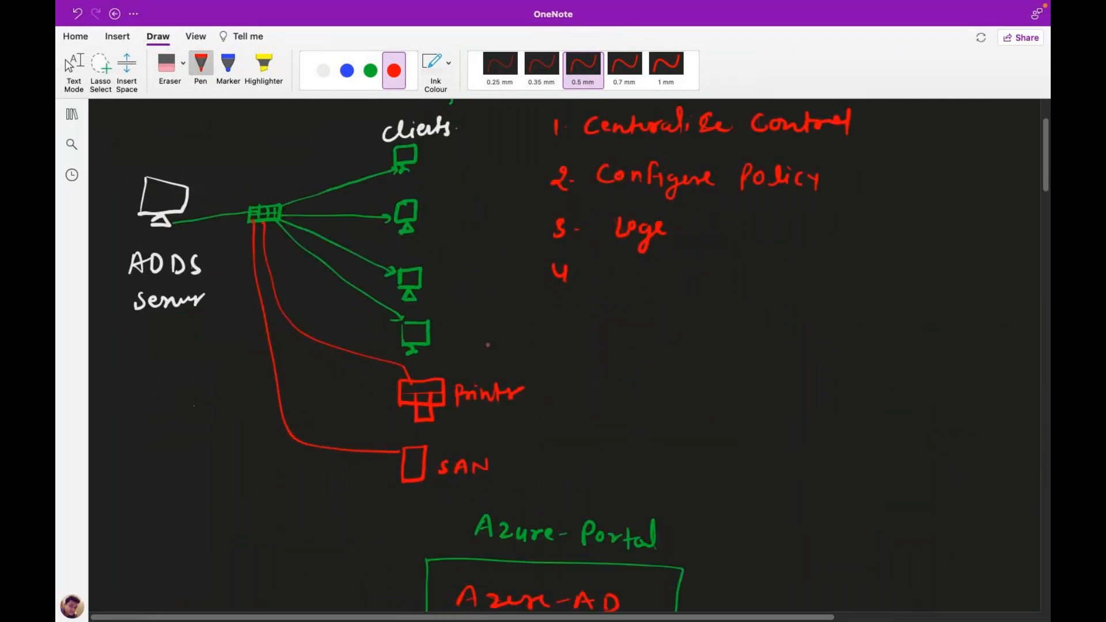
scroll(488, 344, down, 1)
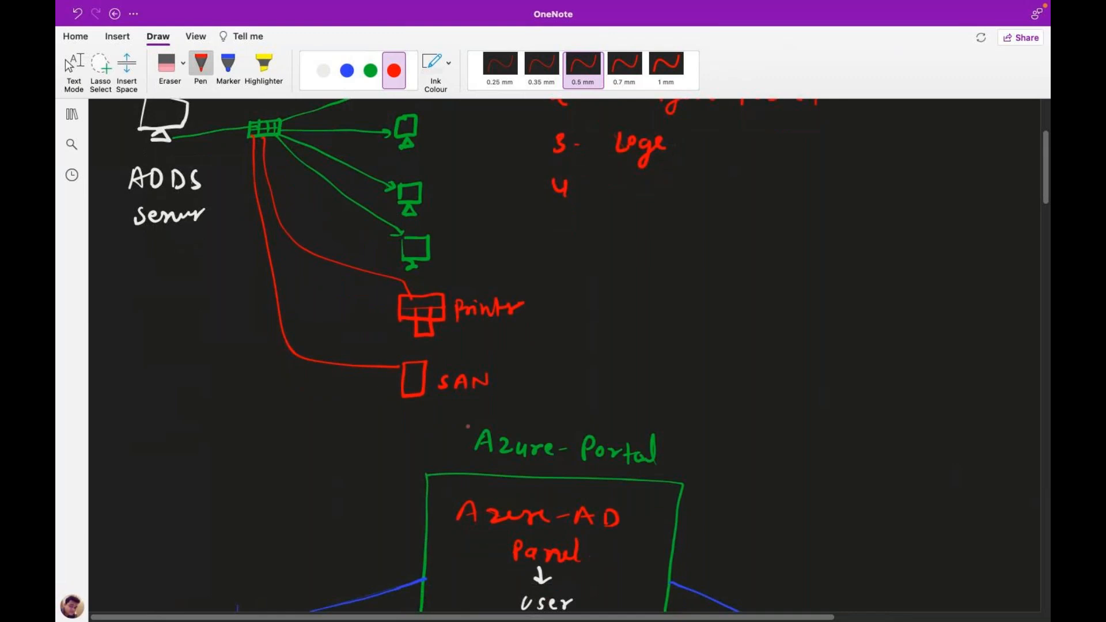
scroll(468, 427, down, 18)
scroll(468, 427, up, 5)
scroll(468, 427, down, 2)
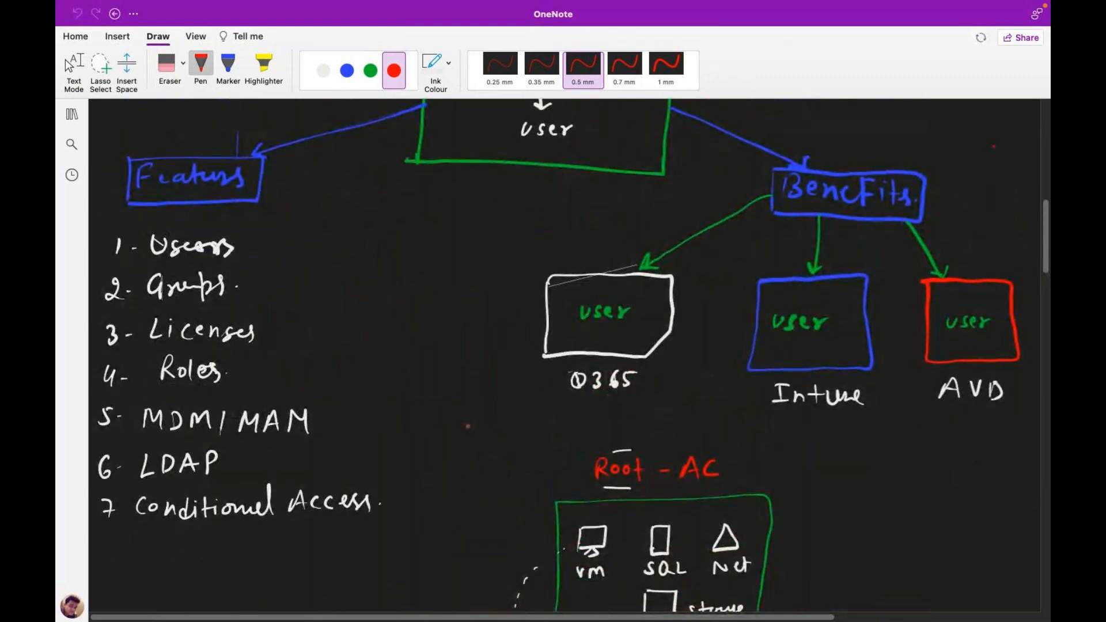
drag(257, 251, 274, 245)
drag(270, 335, 295, 327)
drag(260, 378, 285, 370)
Mark the R.B.A.C label in red and tick MFA and SSPR in the configure box.
drag(1047, 265, 1047, 306)
drag(326, 477, 395, 461)
drag(1048, 291, 1044, 372)
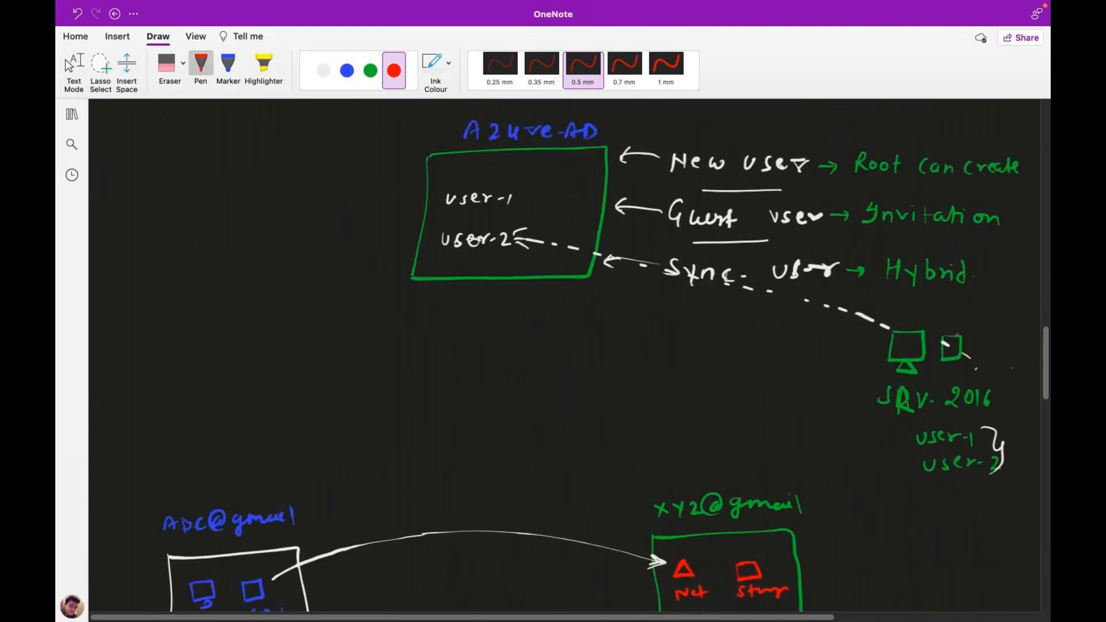
drag(1045, 375, 1044, 410)
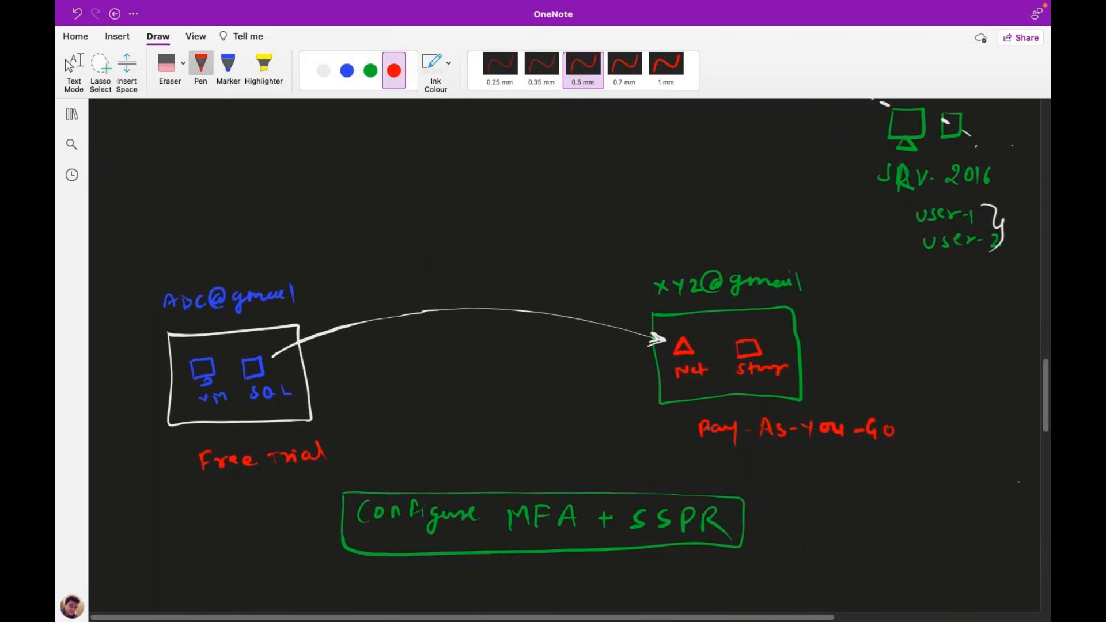
drag(525, 478, 546, 476)
drag(678, 493, 694, 488)
drag(1044, 426, 1041, 462)
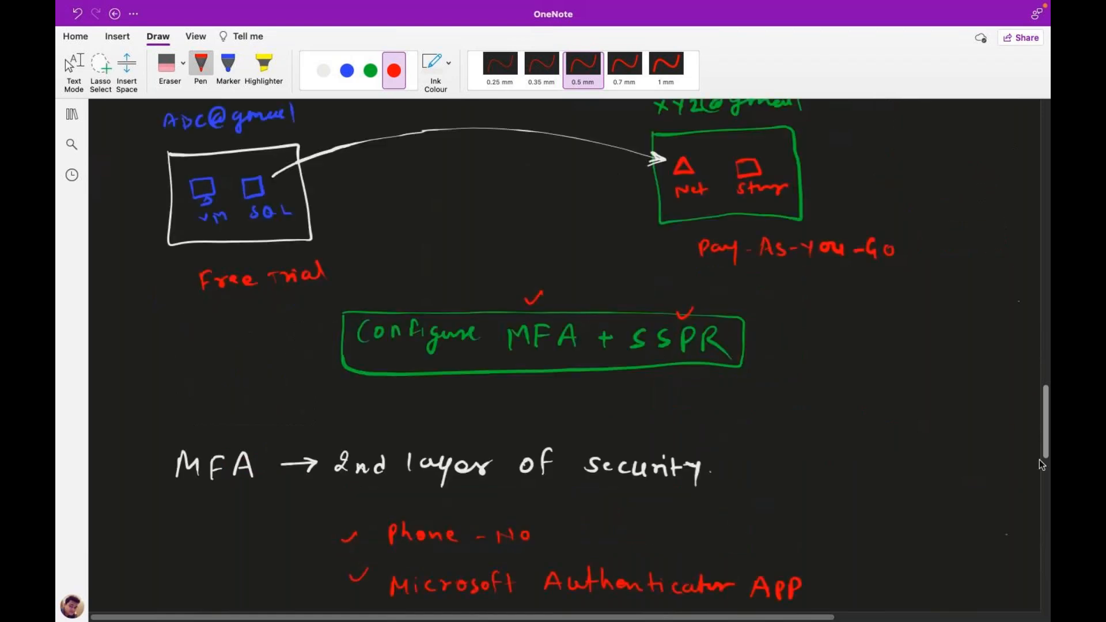
scroll(586, 433, down, 3)
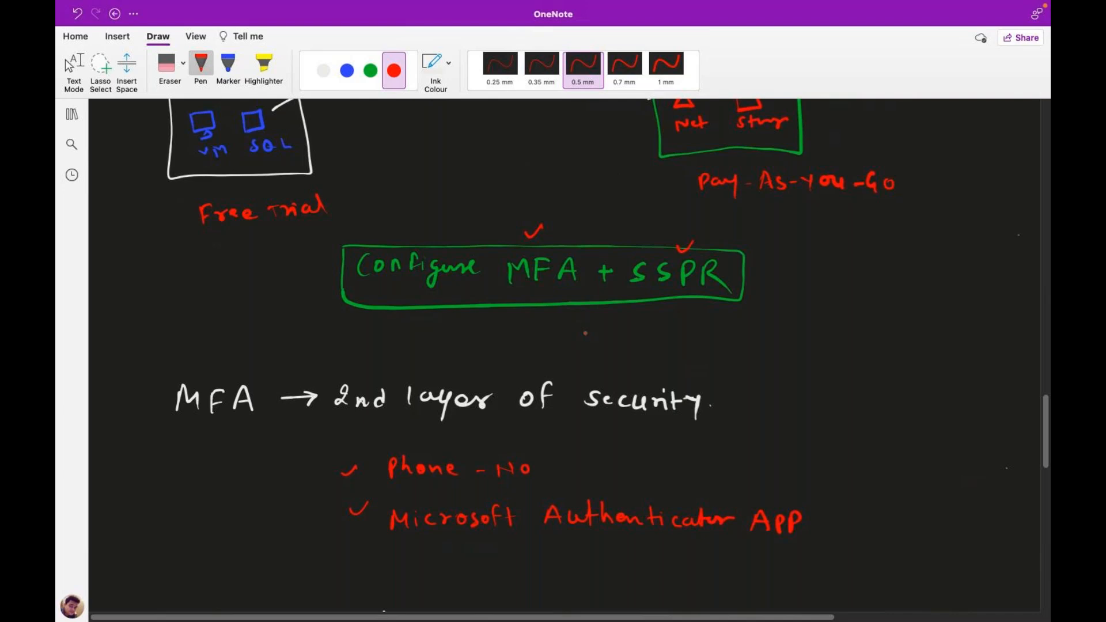
scroll(586, 333, down, 20)
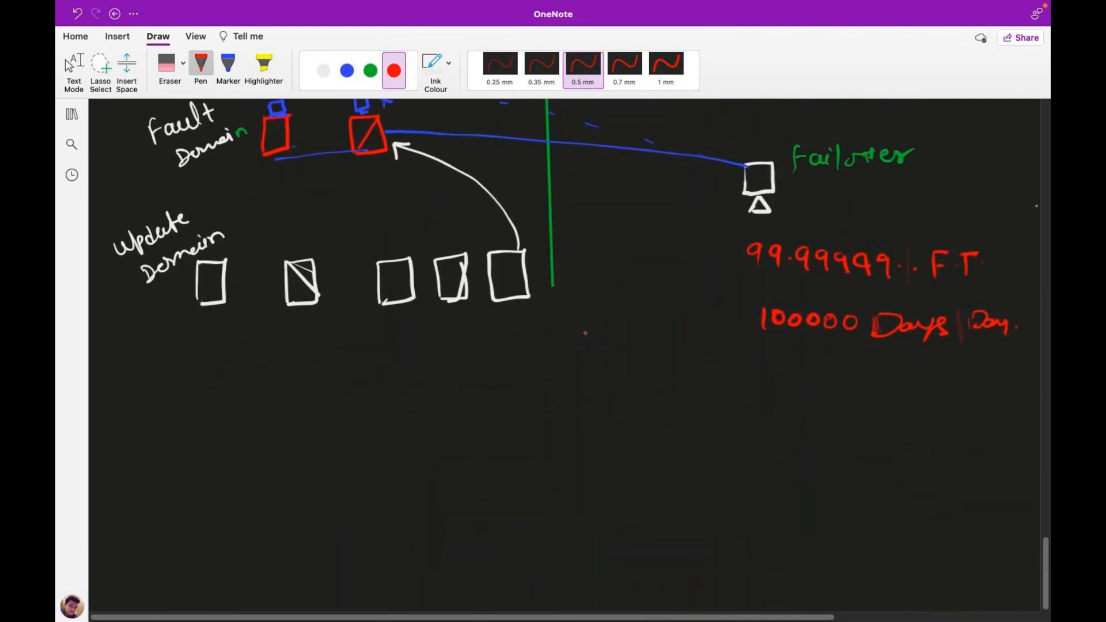
Switch back to the Azure portal and open the directory's Users list.
key(super+Tab)
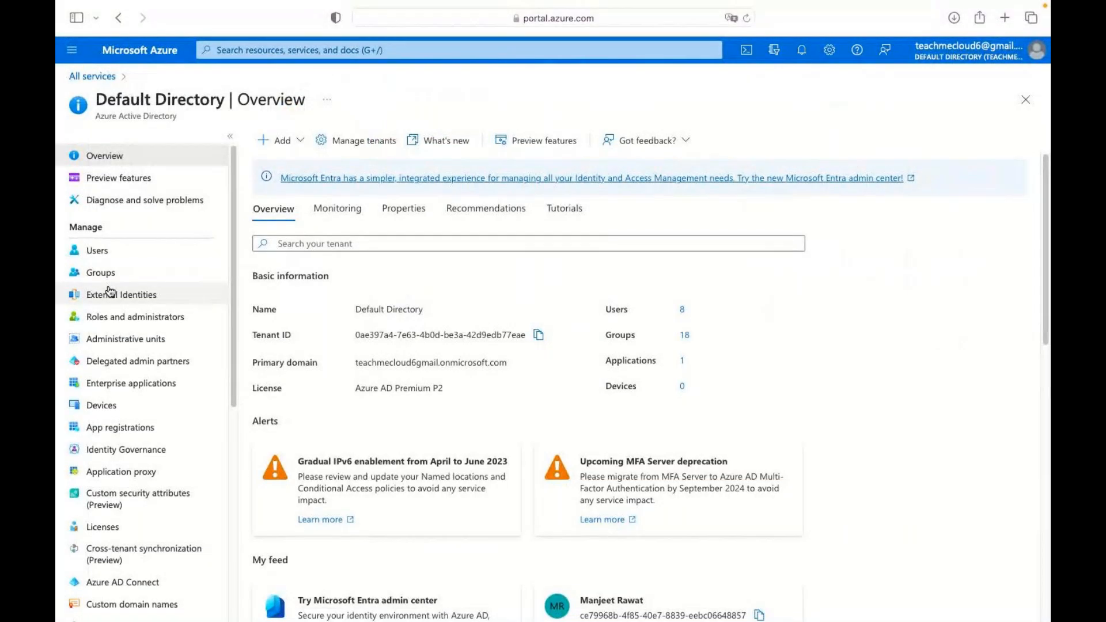
click(95, 252)
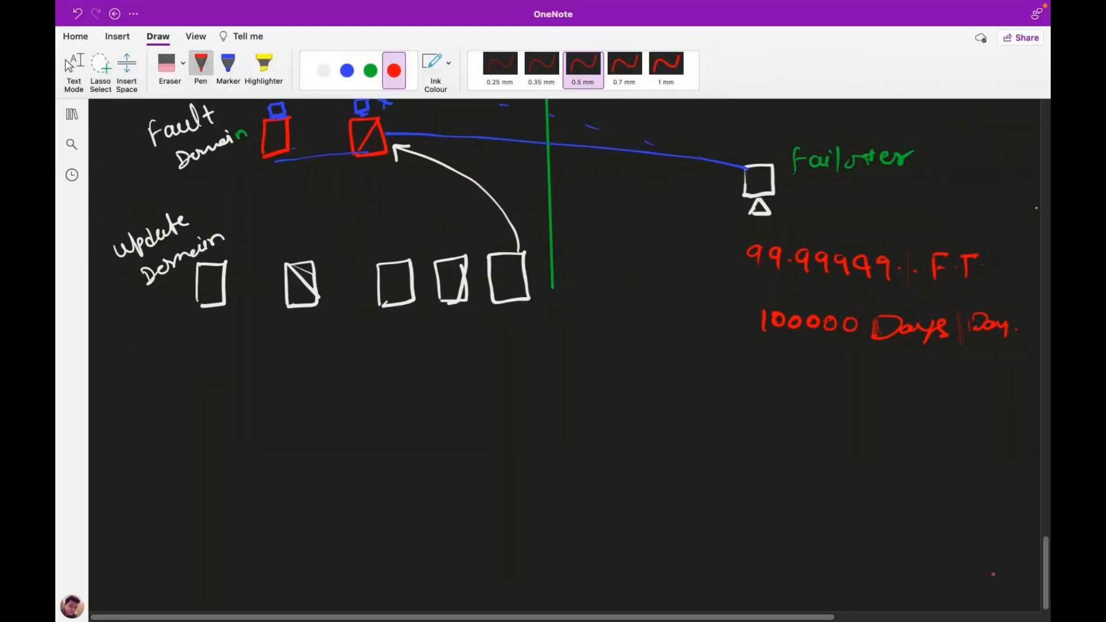
Handwrite a bracketed green heading 'Azure-AD Groups mgmt' in blank space below.
scroll(1036, 578, down, 5)
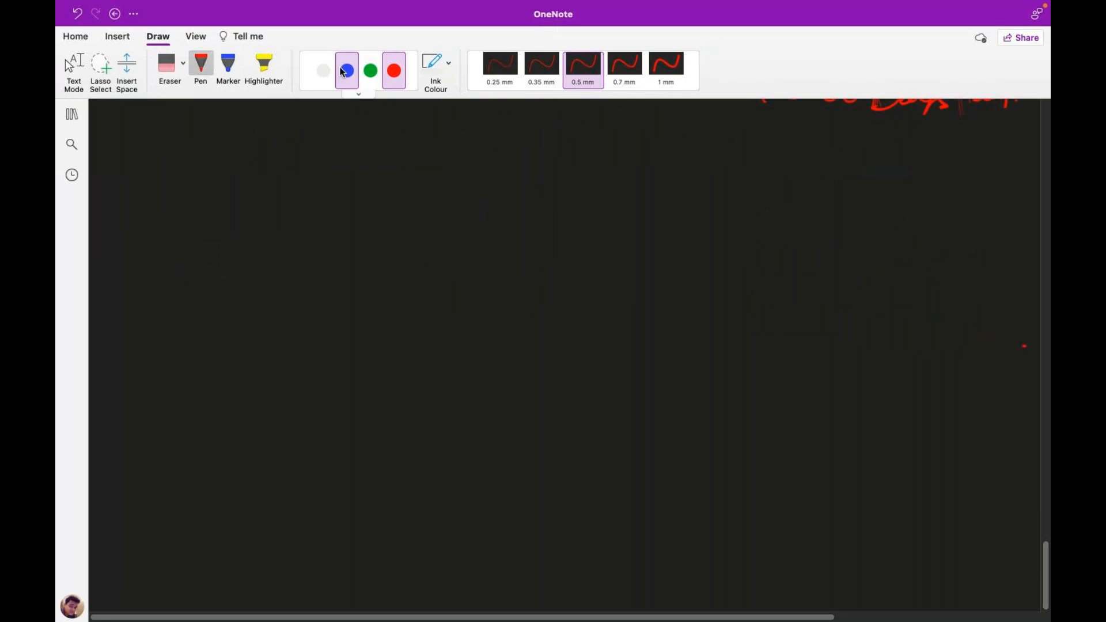
click(370, 71)
mouse_move(453, 177)
mouse_down()
mouse_move(468, 163)
mouse_move(473, 178)
mouse_up()
drag(460, 169, 469, 168)
mouse_move(476, 161)
mouse_down()
mouse_move(488, 176)
mouse_move(508, 163)
mouse_move(552, 170)
mouse_up()
mouse_move(568, 178)
mouse_down()
mouse_move(574, 156)
mouse_move(584, 178)
mouse_up()
drag(571, 169, 593, 179)
mouse_move(593, 159)
mouse_down()
mouse_move(594, 178)
mouse_move(617, 169)
mouse_move(638, 183)
mouse_move(698, 167)
mouse_move(698, 184)
mouse_up()
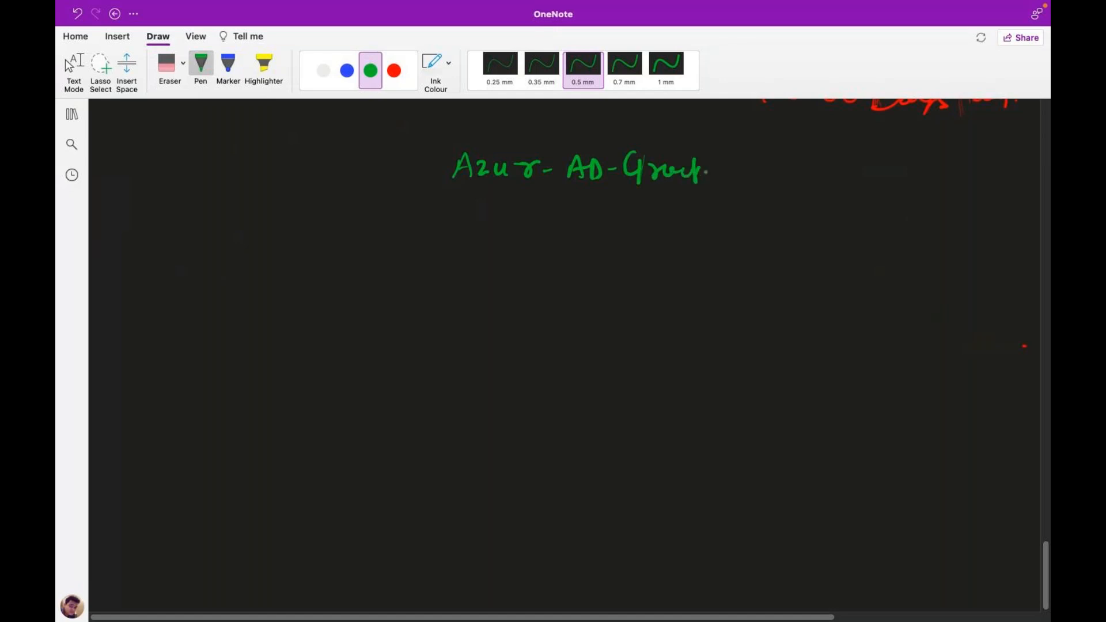
mouse_move(712, 163)
mouse_down()
mouse_move(723, 178)
mouse_move(755, 168)
mouse_move(771, 180)
mouse_up()
mouse_move(770, 173)
mouse_down()
mouse_move(778, 168)
mouse_move(779, 202)
mouse_up()
drag(786, 180, 811, 179)
mouse_move(818, 158)
mouse_down()
mouse_move(815, 183)
mouse_move(829, 168)
mouse_move(839, 180)
mouse_move(816, 193)
mouse_up()
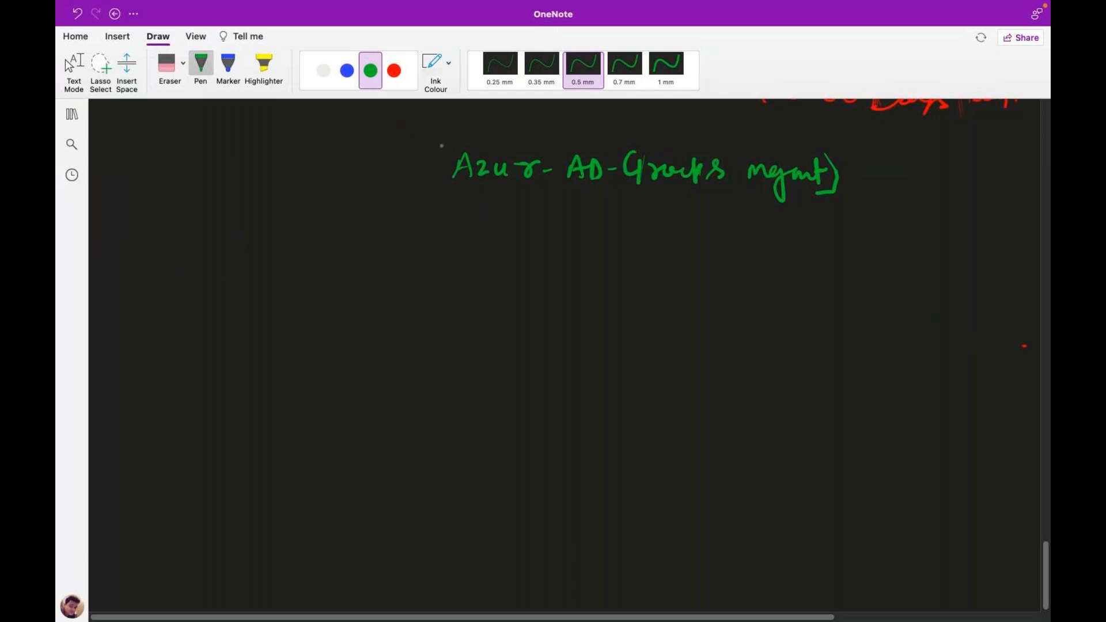
mouse_move(457, 142)
mouse_down()
mouse_move(438, 145)
mouse_move(451, 189)
mouse_up()
Write a white list of AWS, GCP, Telnet and Azure down the left side.
click(324, 70)
mouse_move(162, 268)
mouse_down()
mouse_move(158, 281)
mouse_move(193, 269)
mouse_move(202, 284)
mouse_up()
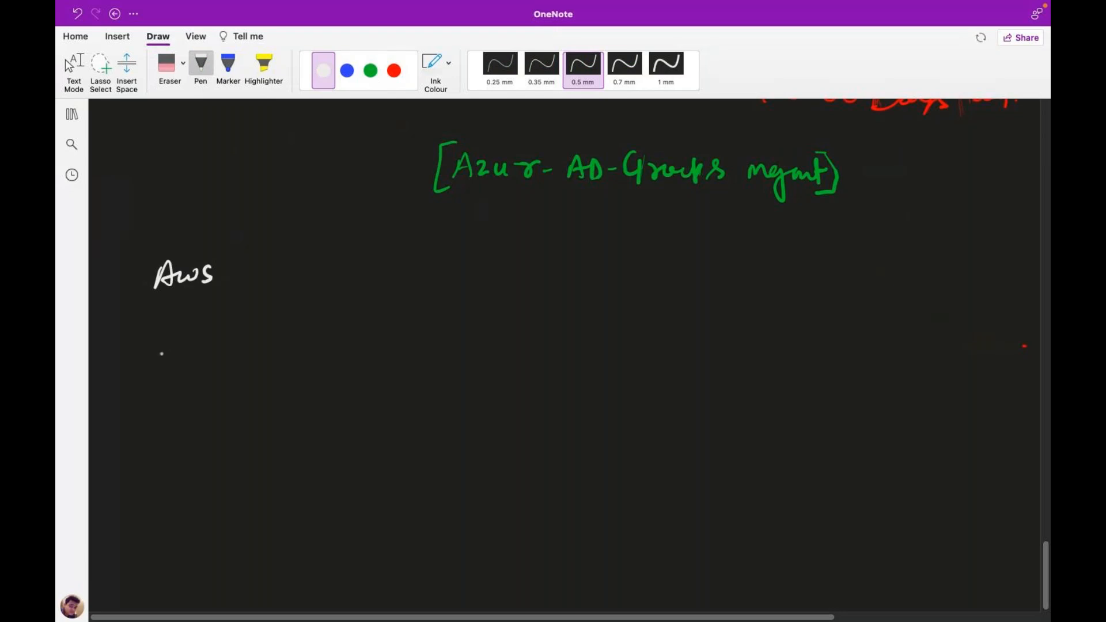
mouse_move(166, 326)
mouse_down()
mouse_move(161, 353)
mouse_move(201, 345)
mouse_up()
drag(201, 325, 202, 336)
drag(163, 379, 160, 398)
drag(155, 379, 174, 374)
mouse_move(178, 390)
mouse_down()
mouse_move(189, 395)
mouse_move(200, 369)
mouse_move(223, 396)
mouse_move(247, 381)
mouse_move(239, 396)
mouse_up()
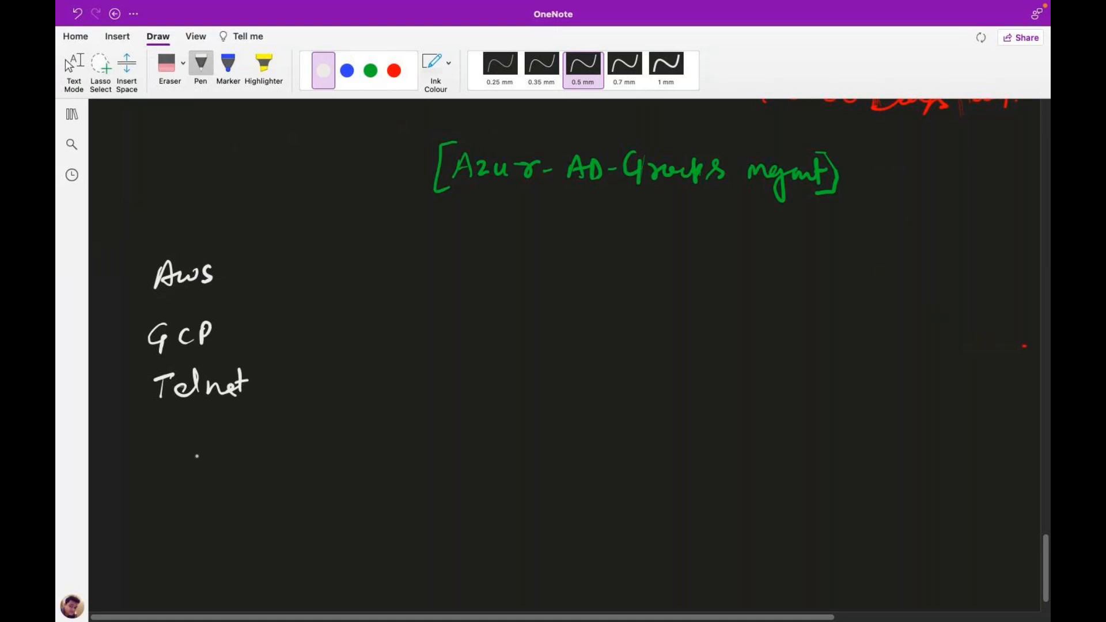
mouse_move(167, 427)
mouse_down()
mouse_move(178, 443)
mouse_move(171, 437)
mouse_up()
mouse_move(189, 430)
mouse_down()
mouse_move(204, 445)
mouse_move(224, 430)
mouse_move(257, 437)
mouse_up()
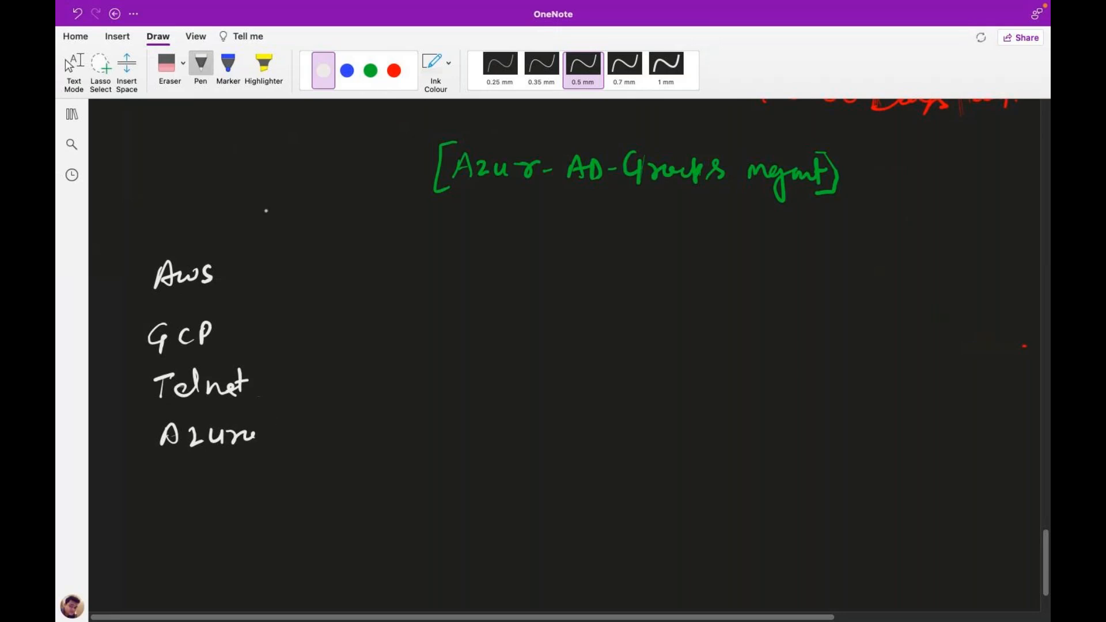
click(370, 71)
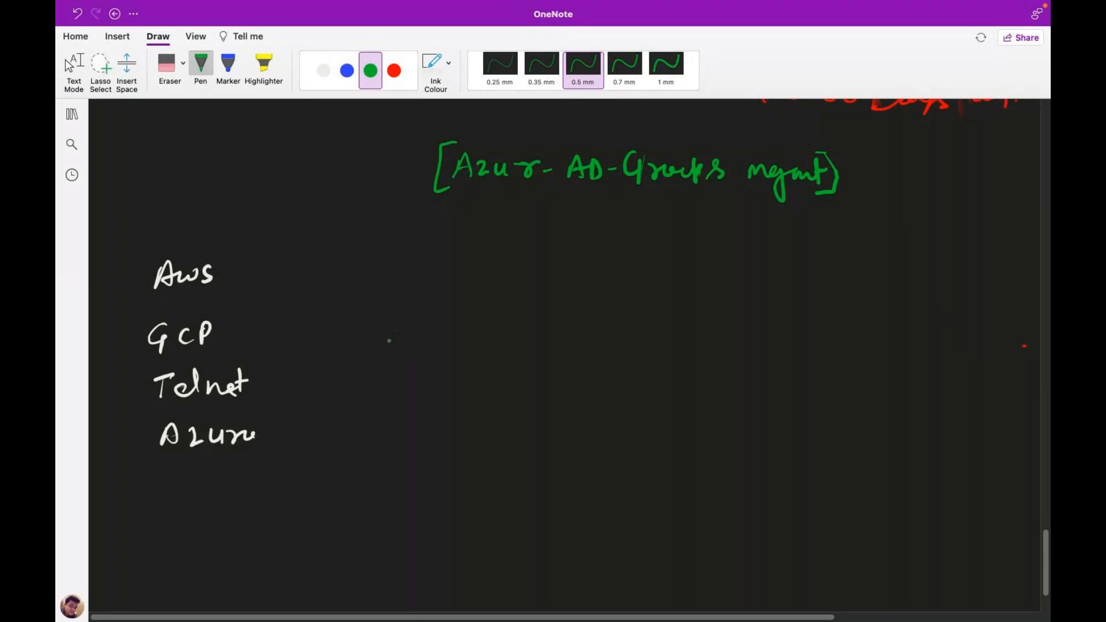
Write a green boxed 'Group' and draw white arrows into it from AWS, GCP and Telnet.
mouse_move(412, 320)
mouse_down()
mouse_move(408, 336)
mouse_move(480, 328)
mouse_up()
mouse_move(394, 313)
mouse_down()
mouse_move(391, 350)
mouse_move(487, 311)
mouse_move(494, 320)
mouse_up()
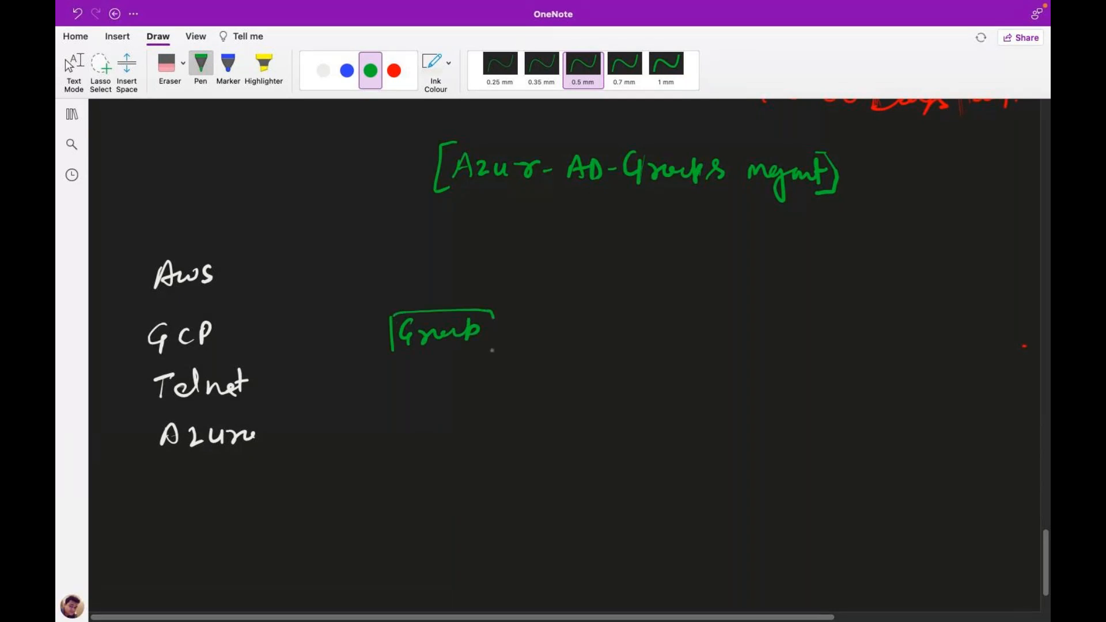
mouse_move(438, 353)
mouse_down()
mouse_move(420, 356)
mouse_move(485, 321)
mouse_up()
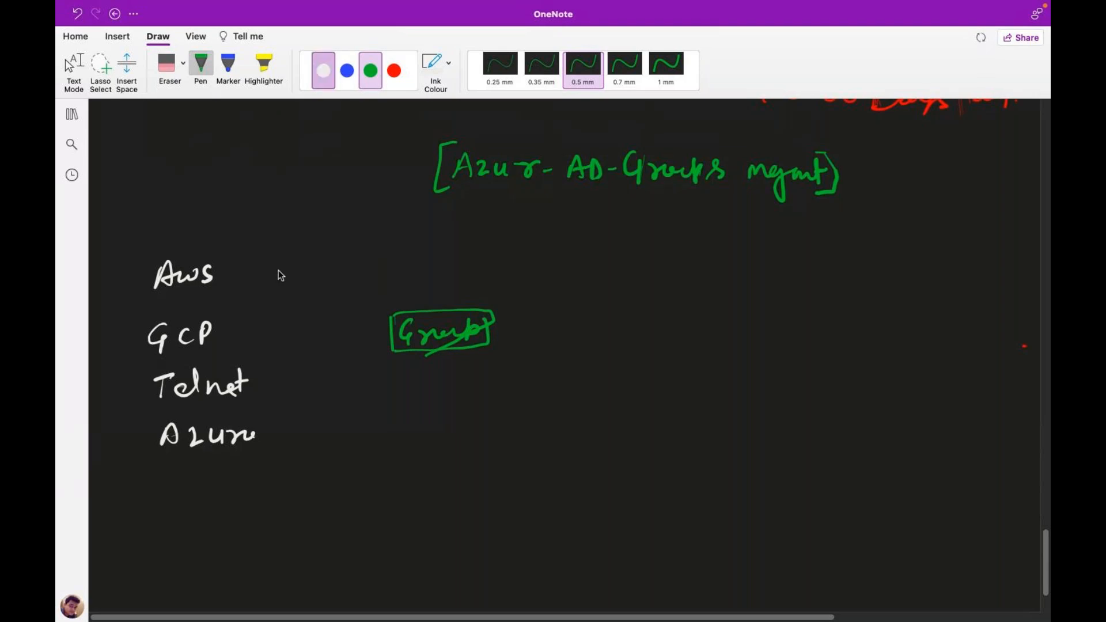
click(324, 70)
mouse_move(219, 271)
mouse_down()
mouse_move(388, 312)
mouse_move(376, 316)
mouse_up()
mouse_move(242, 332)
mouse_down()
mouse_move(386, 311)
mouse_move(378, 318)
mouse_up()
mouse_move(279, 375)
mouse_down()
mouse_move(394, 342)
mouse_move(387, 349)
mouse_up()
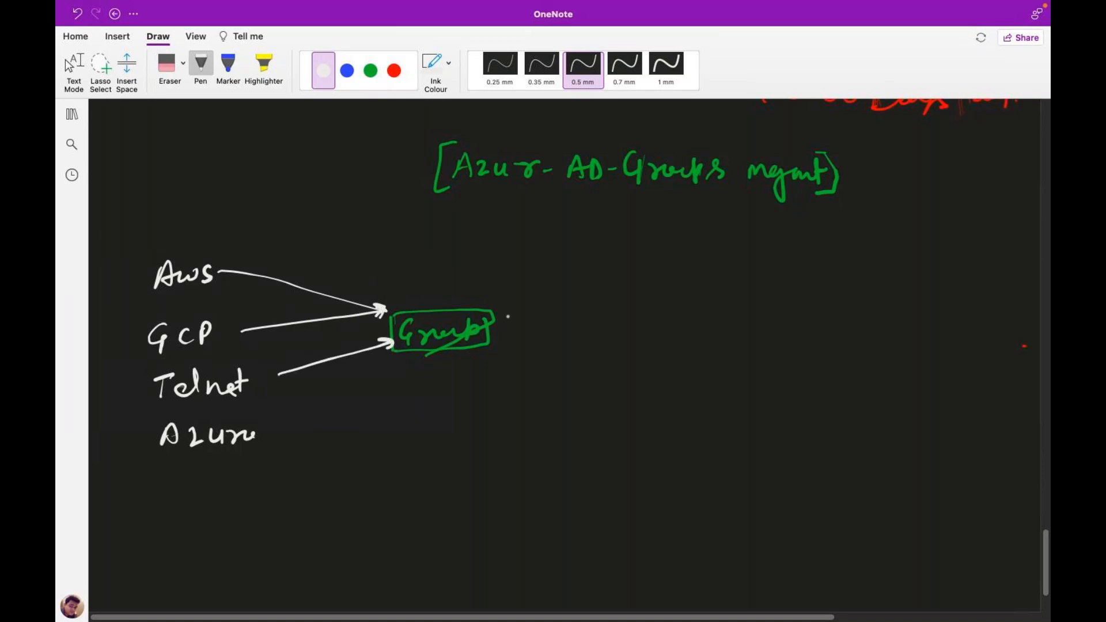
Draw red arrows from Group to Roles, Licenses, Policy and RBAC, then return to the Azure portal.
click(394, 70)
mouse_move(499, 273)
mouse_down()
mouse_move(528, 270)
mouse_move(524, 282)
mouse_move(580, 266)
mouse_move(613, 277)
mouse_up()
drag(515, 330, 546, 329)
mouse_move(536, 324)
mouse_down()
mouse_move(537, 338)
mouse_move(610, 337)
mouse_move(618, 324)
mouse_move(631, 335)
mouse_move(675, 333)
mouse_up()
drag(684, 321, 679, 337)
mouse_move(525, 376)
mouse_down()
mouse_move(556, 373)
mouse_move(547, 381)
mouse_move(592, 396)
mouse_move(613, 374)
mouse_move(656, 388)
mouse_move(692, 373)
mouse_move(688, 398)
mouse_up()
click(702, 381)
drag(535, 426, 565, 424)
mouse_move(555, 419)
mouse_down()
mouse_move(558, 430)
mouse_move(629, 429)
mouse_up()
mouse_move(649, 430)
mouse_down()
mouse_move(657, 405)
mouse_move(665, 429)
mouse_up()
drag(653, 421, 696, 428)
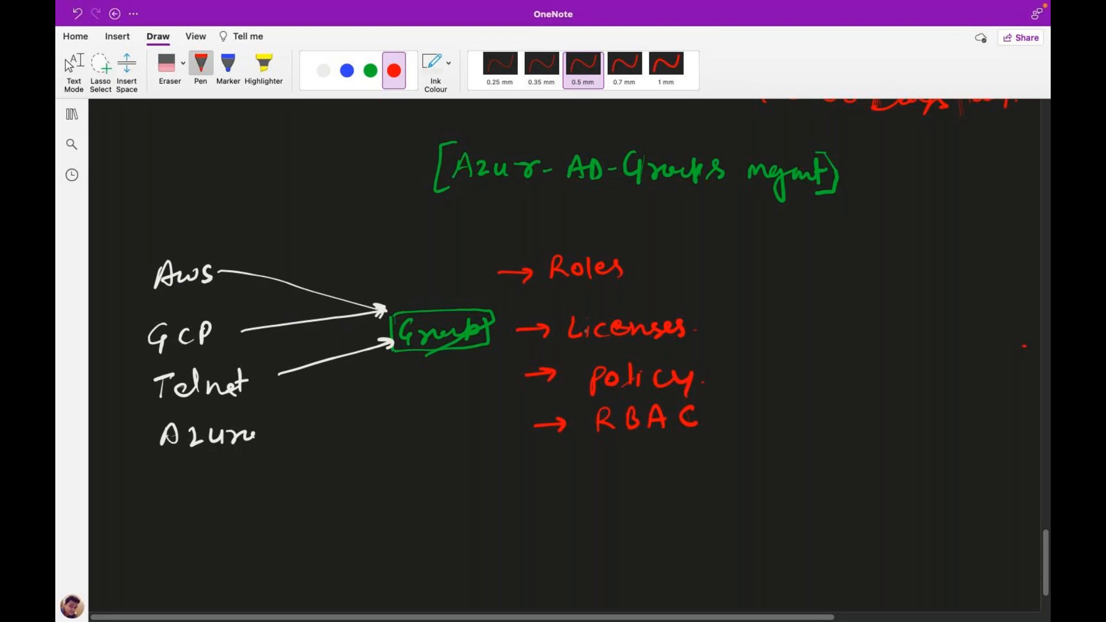
key(ctrl+Left)
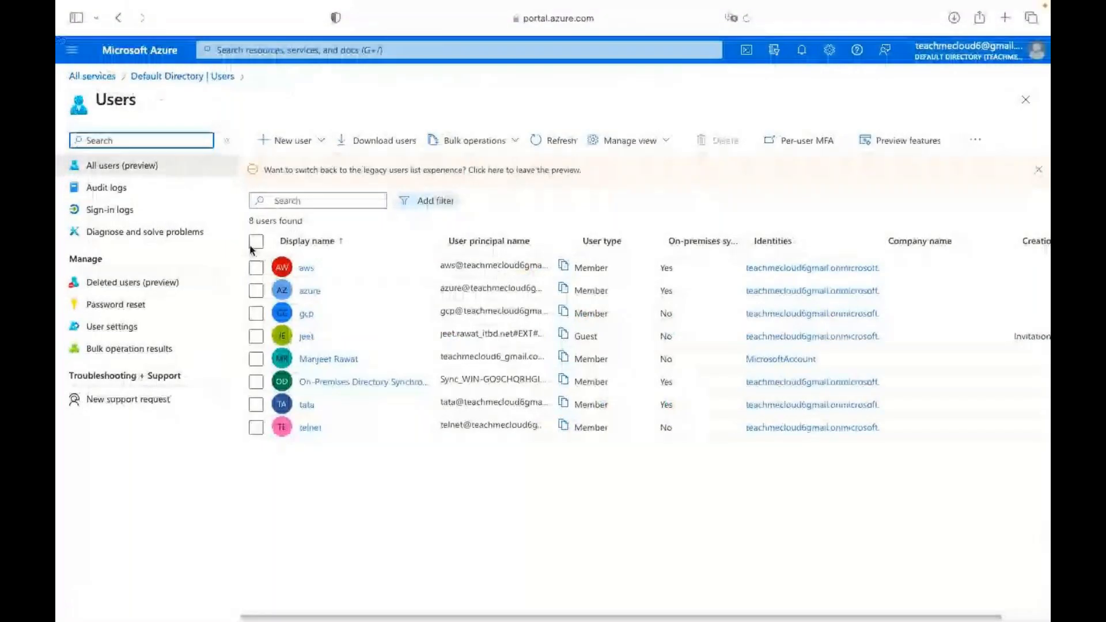
Go from the Default Directory overview to its Groups list.
click(201, 76)
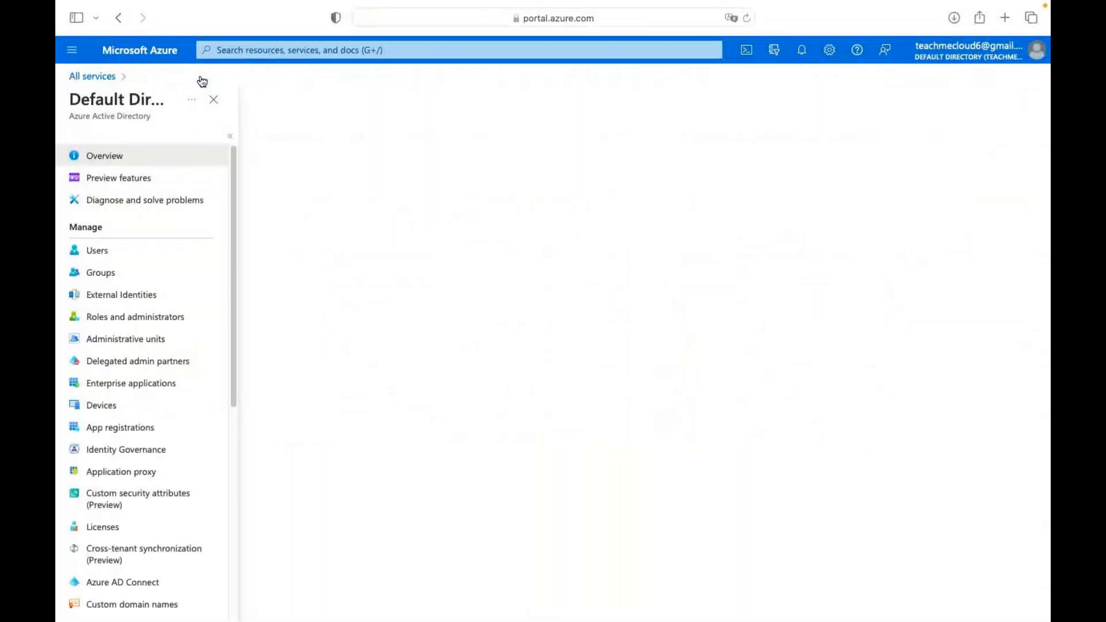
click(110, 270)
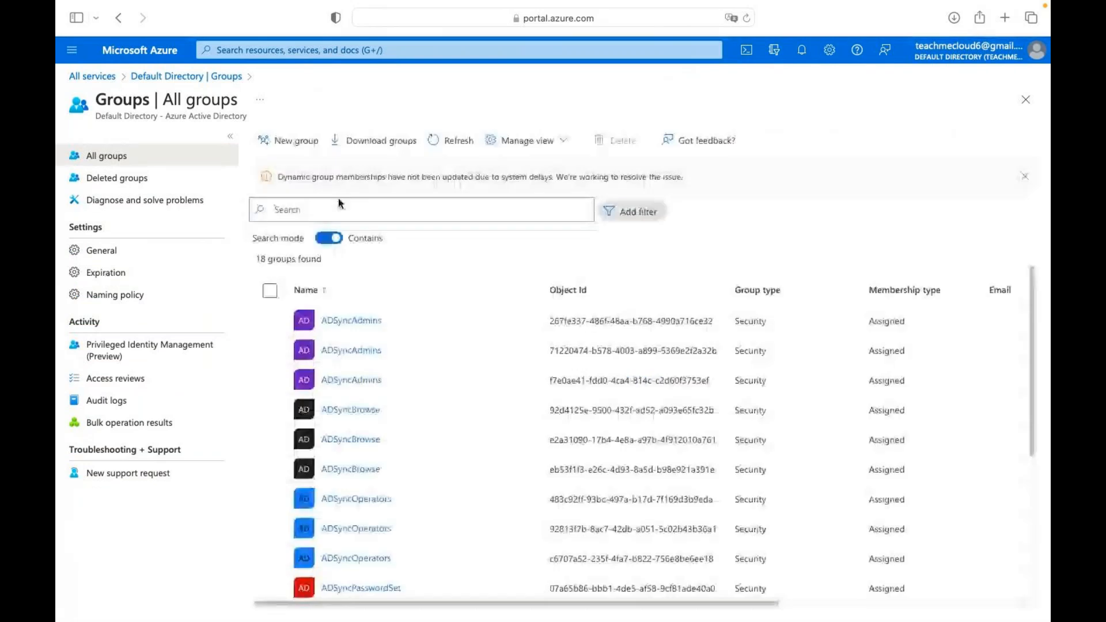
scroll(331, 478, down, 5)
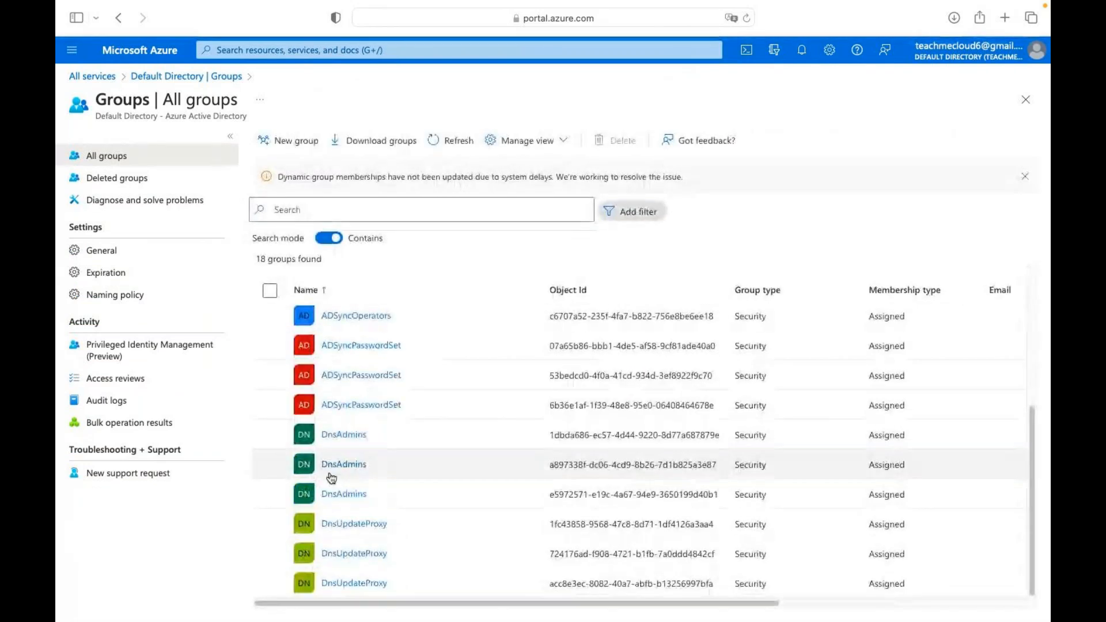
scroll(330, 474, up, 5)
Start a new Security-type group named 'class-group'.
click(298, 141)
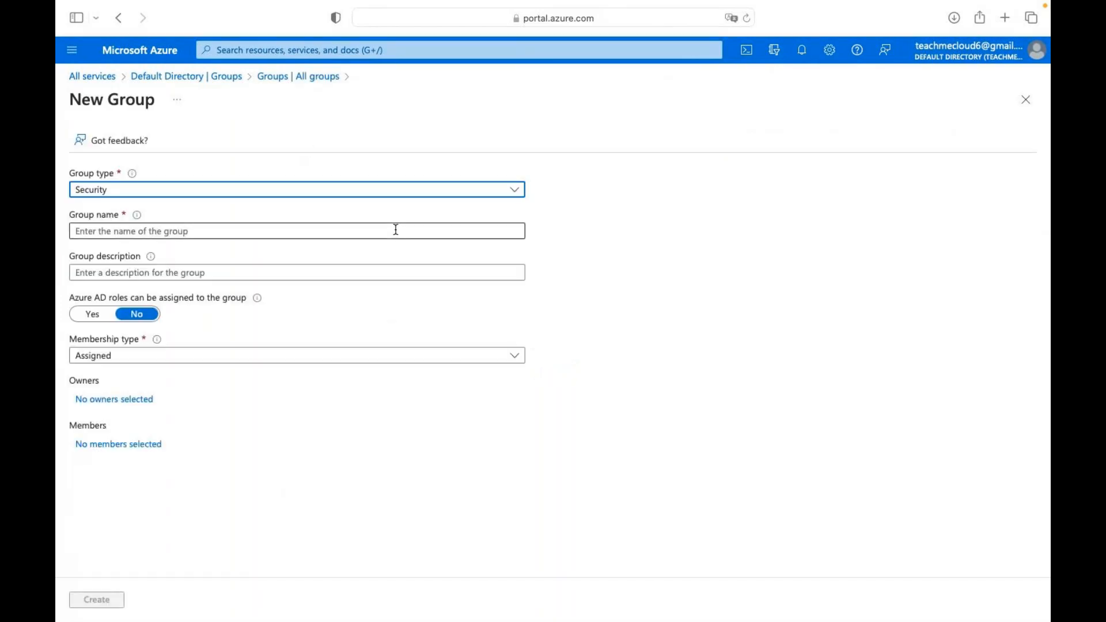
click(241, 192)
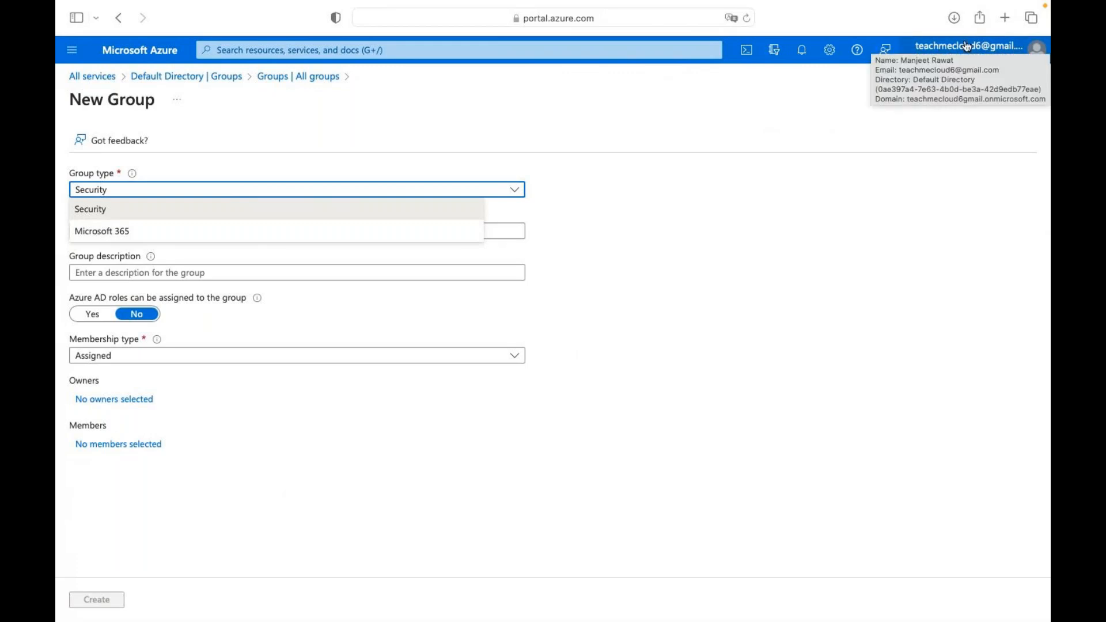
click(124, 209)
click(162, 231)
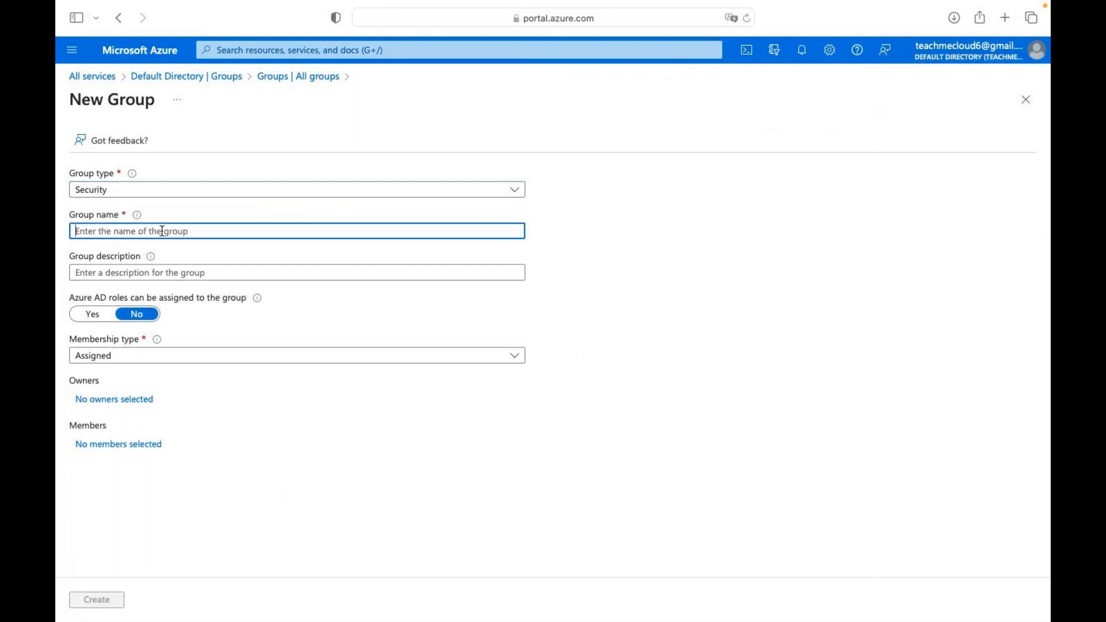
text(cla)
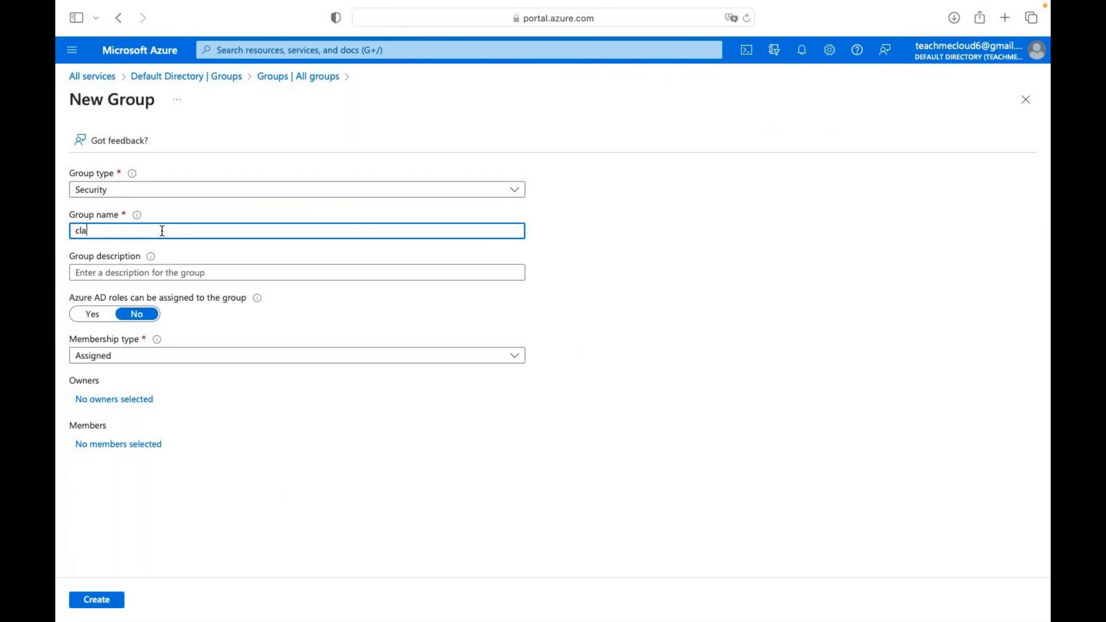
text(ss-group)
Search for and select users aws, azure and telnet as the group's members.
click(105, 448)
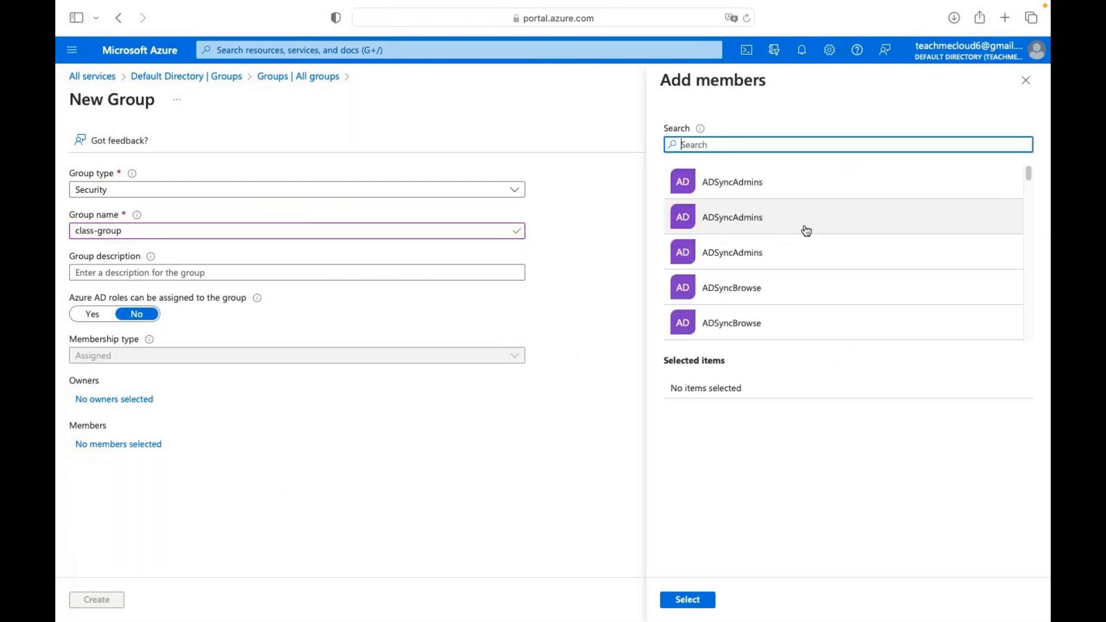
text(aws)
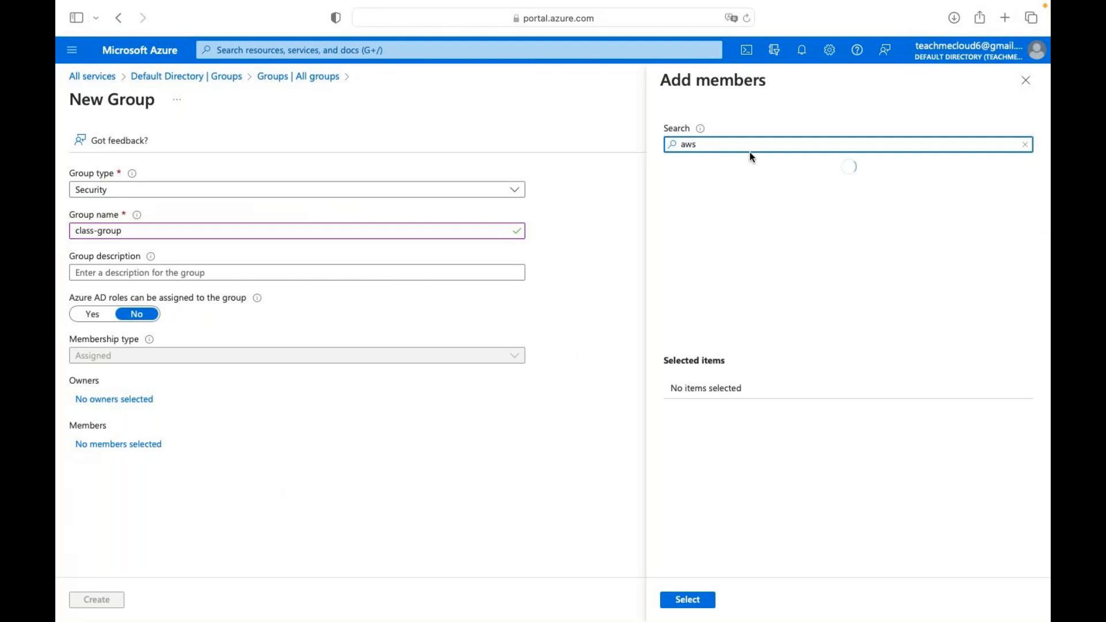
click(750, 188)
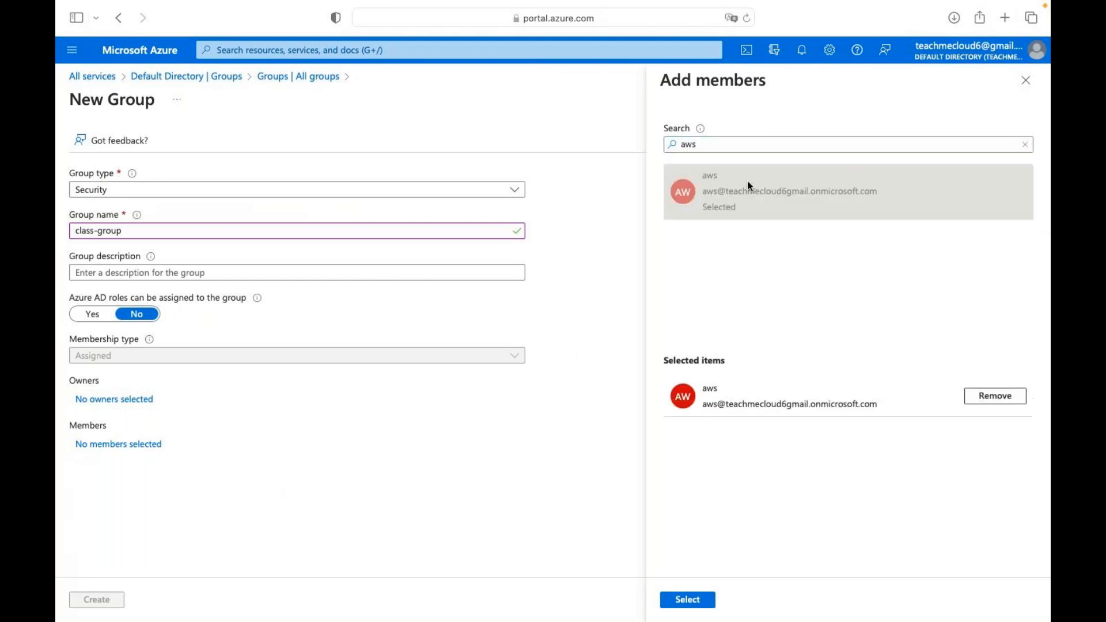
double_click(703, 144)
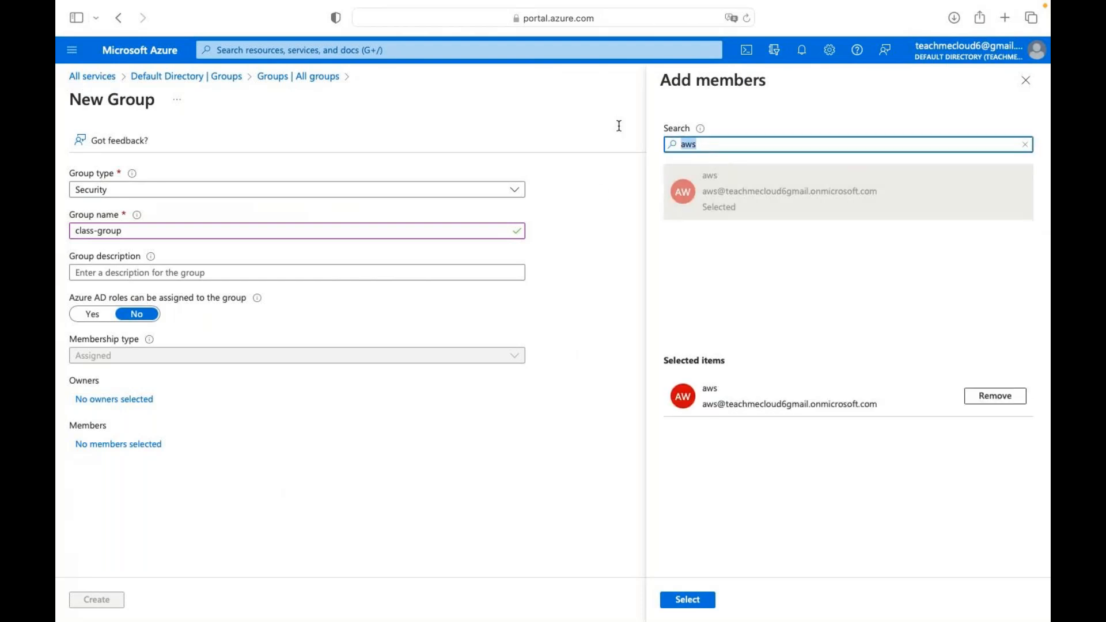
text(azure)
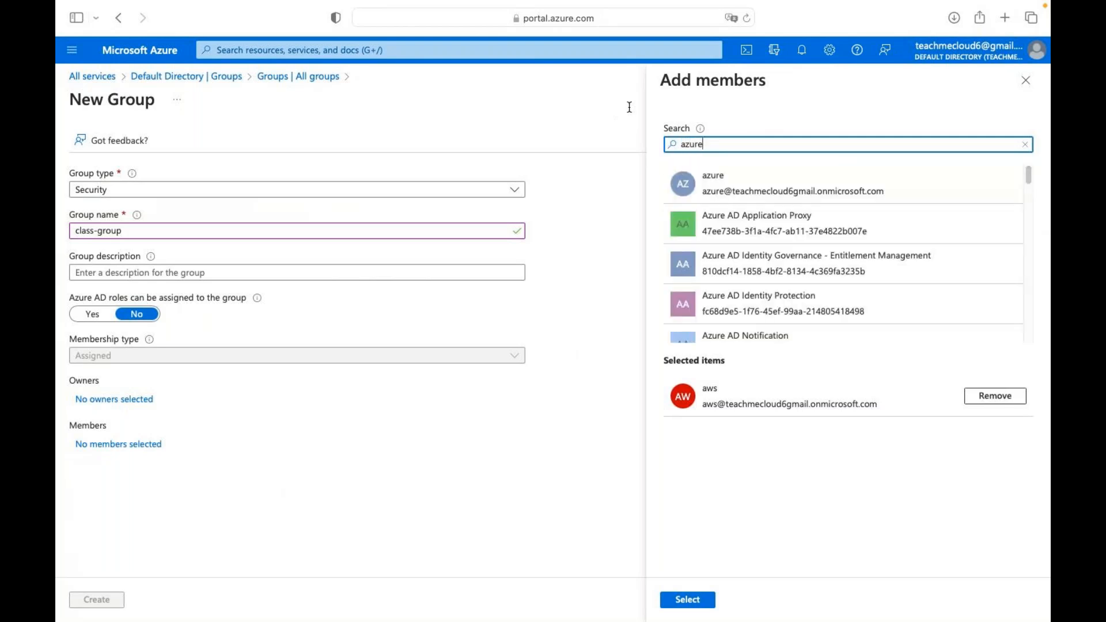
click(698, 180)
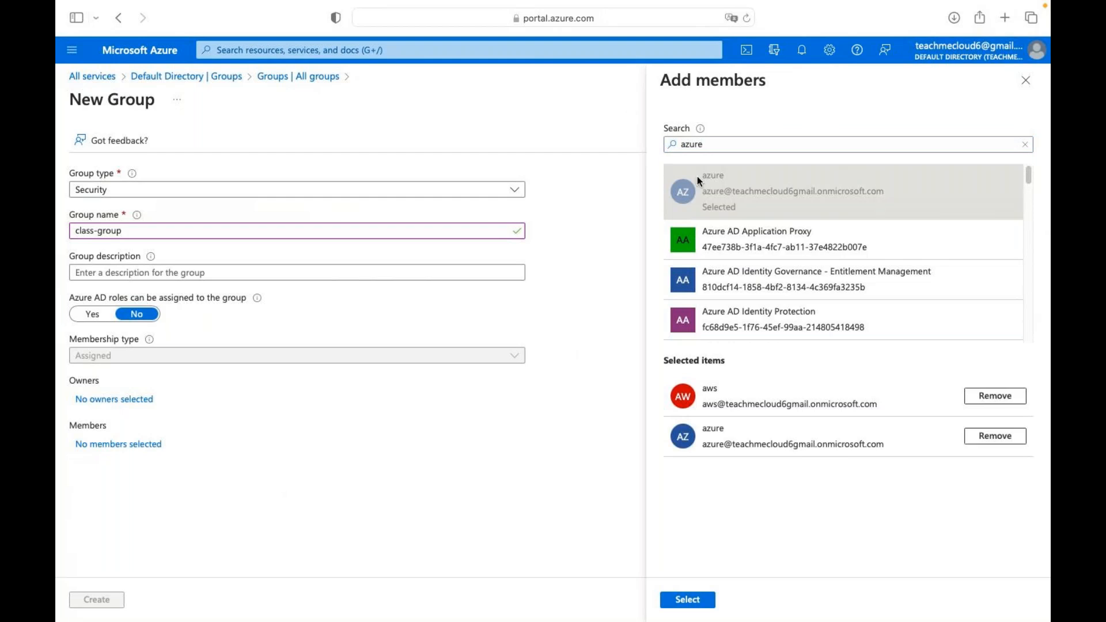
double_click(709, 144)
text(te)
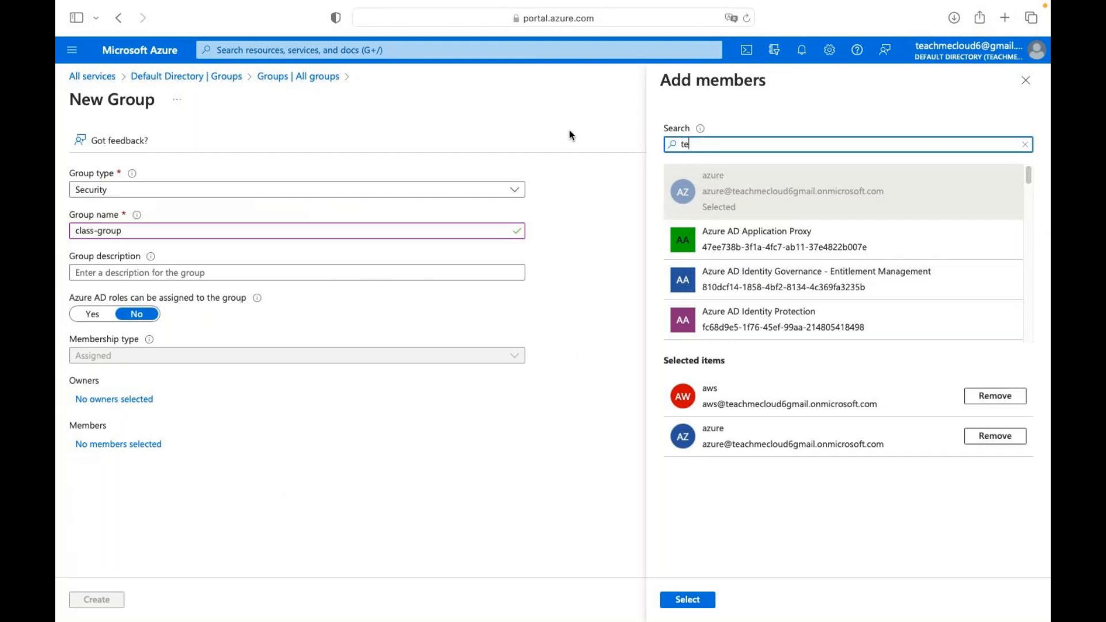
text(lnet)
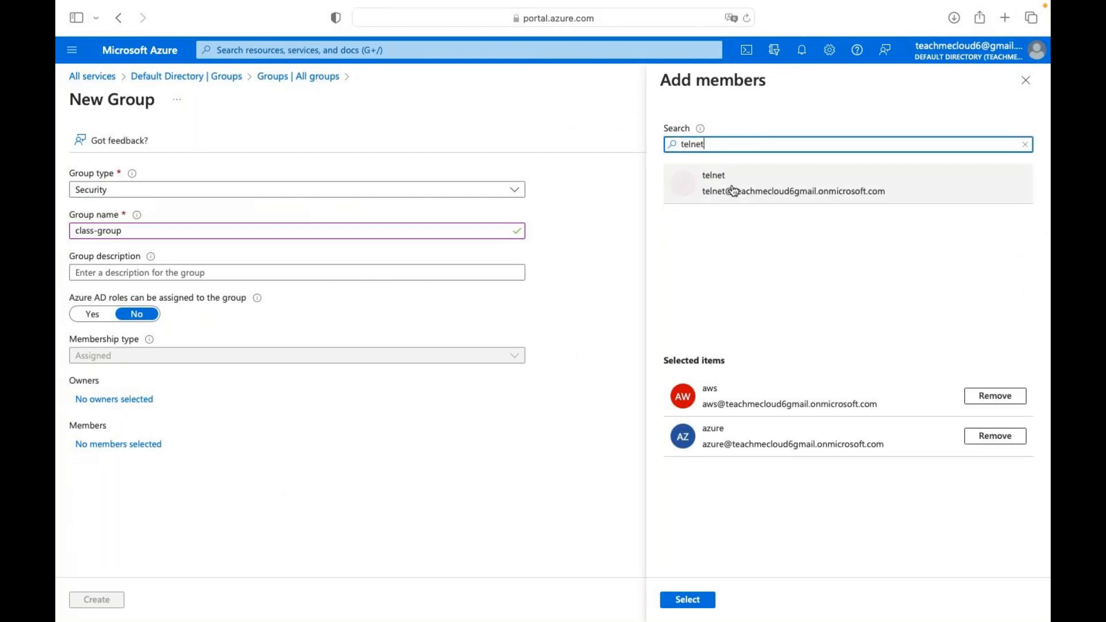
click(734, 191)
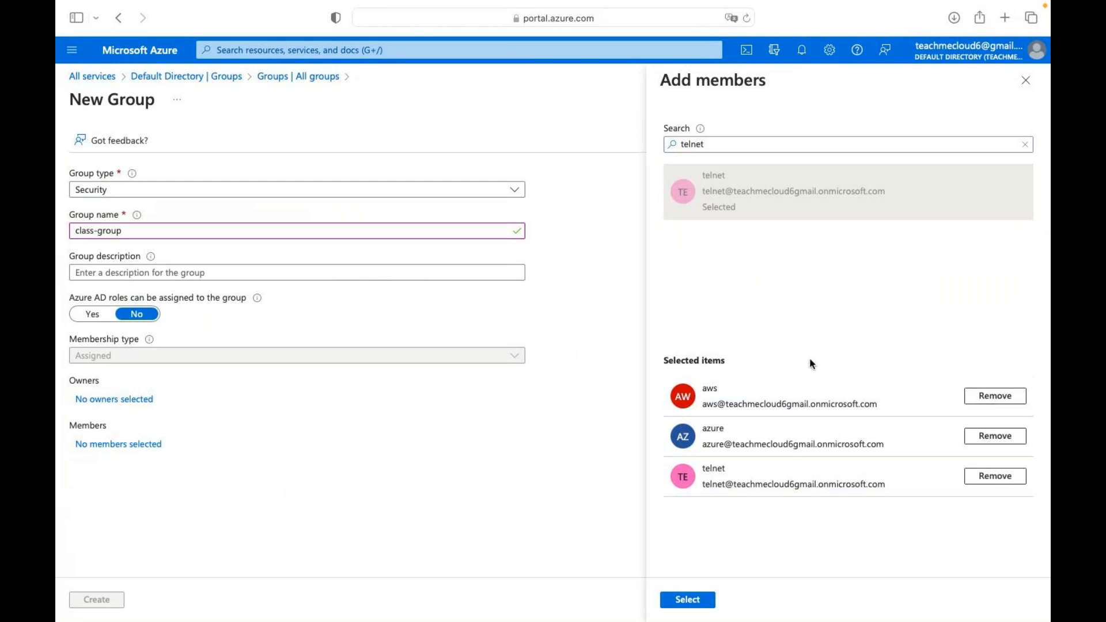
click(687, 599)
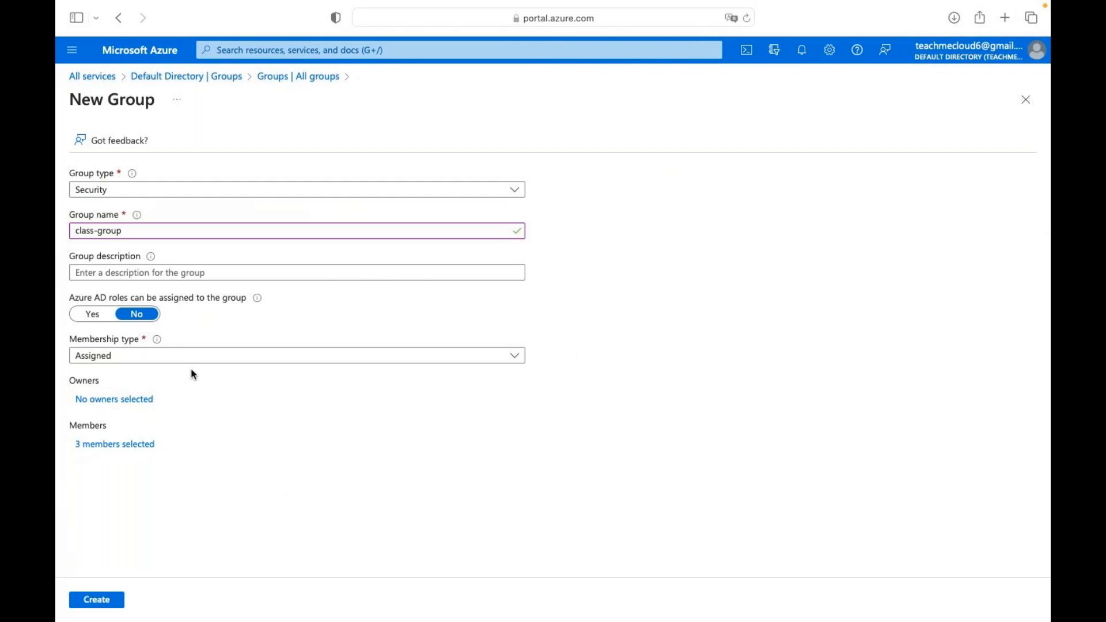
Keep Assigned as the membership type and create class-group.
click(225, 355)
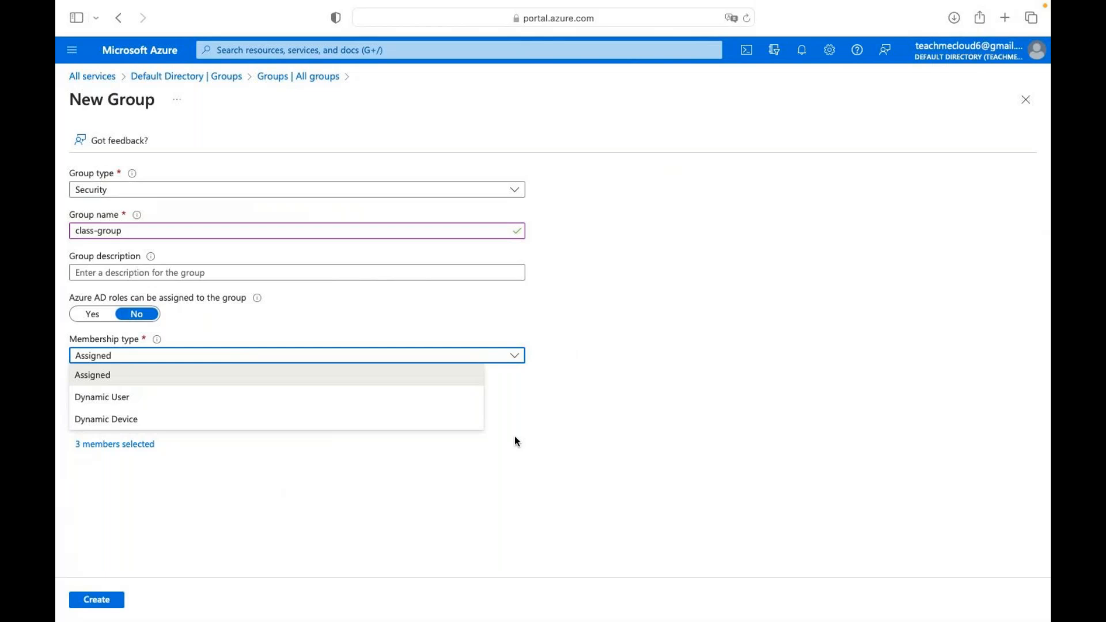
click(769, 353)
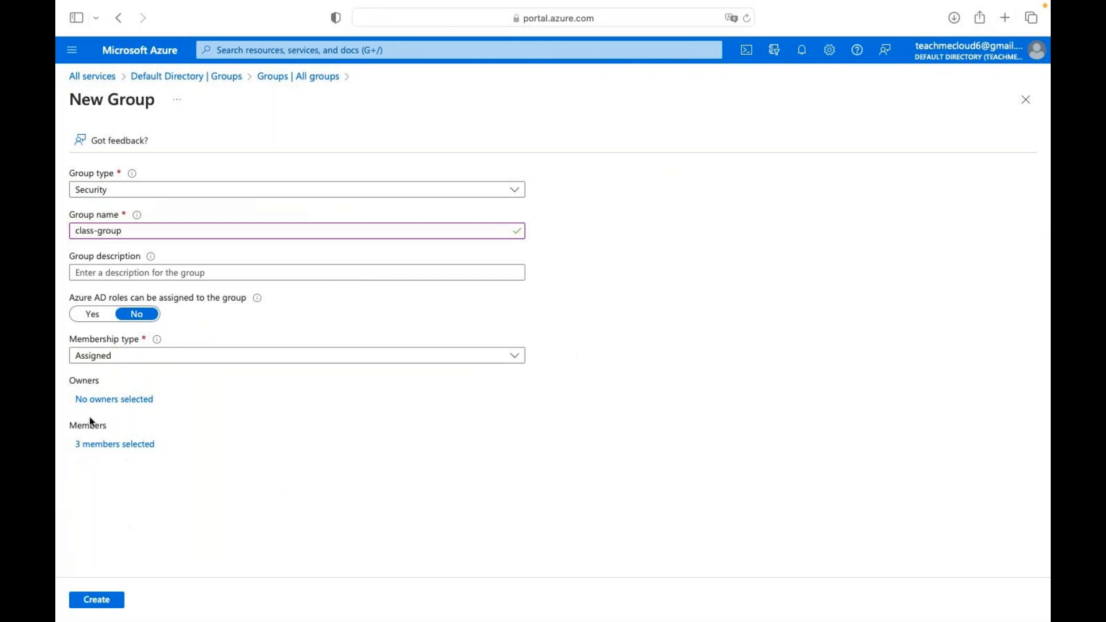
click(96, 601)
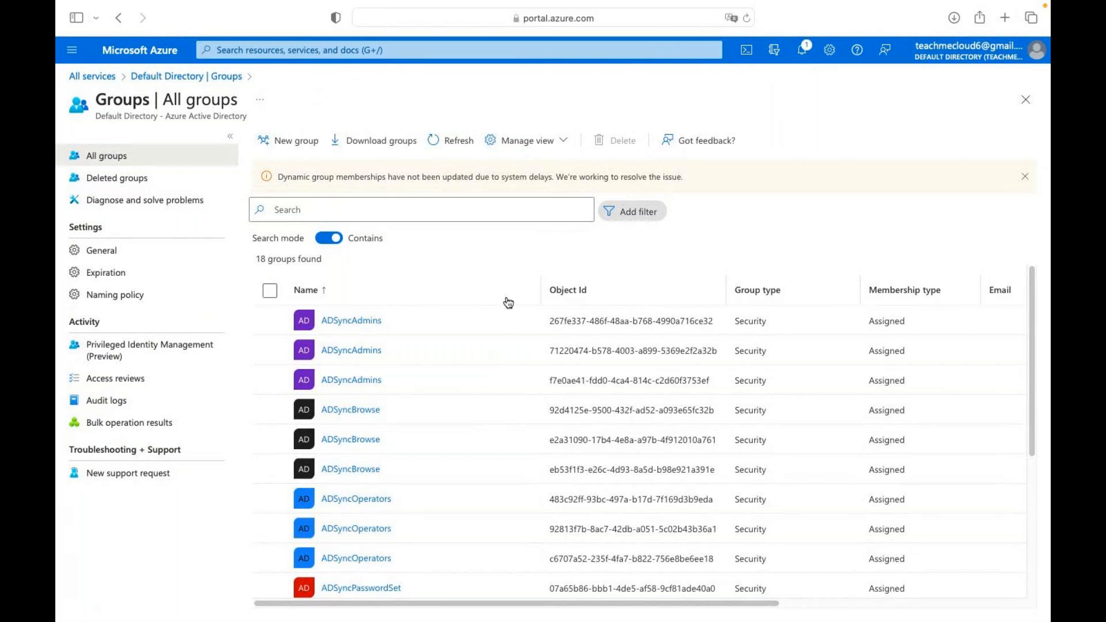
Refresh the groups list, search 'class', and view class-group's empty Licenses page.
click(453, 141)
click(318, 210)
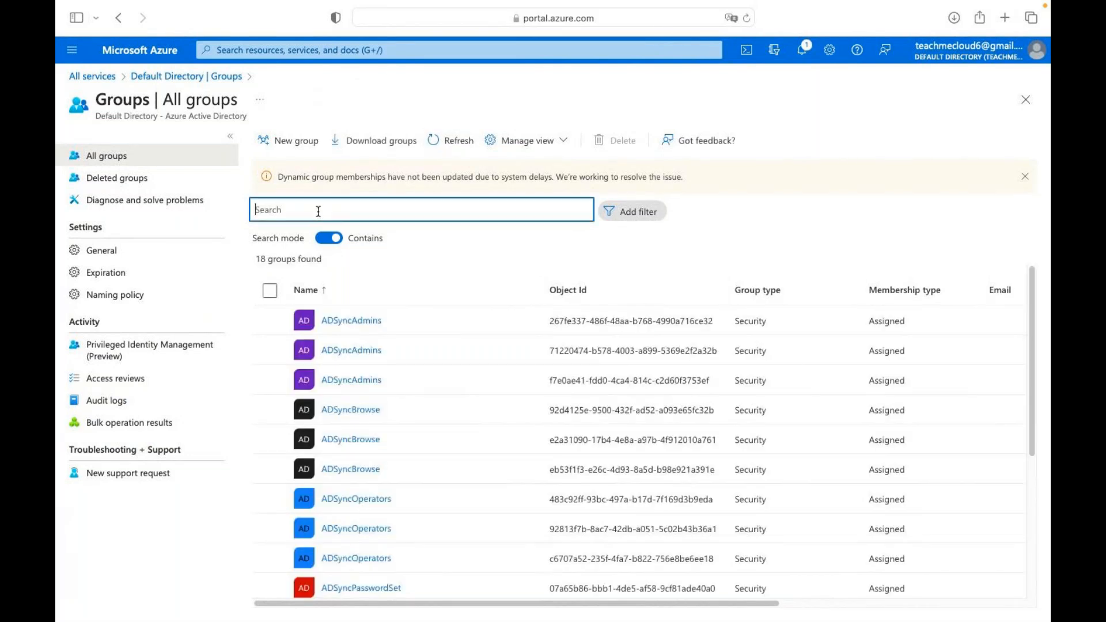
text(class)
click(346, 321)
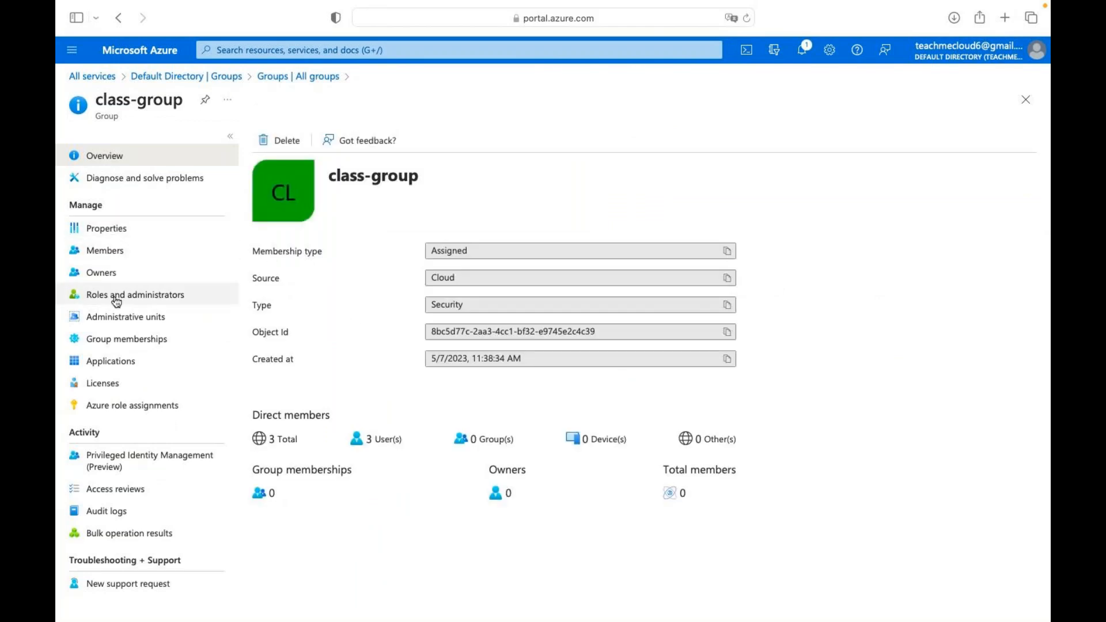
click(102, 387)
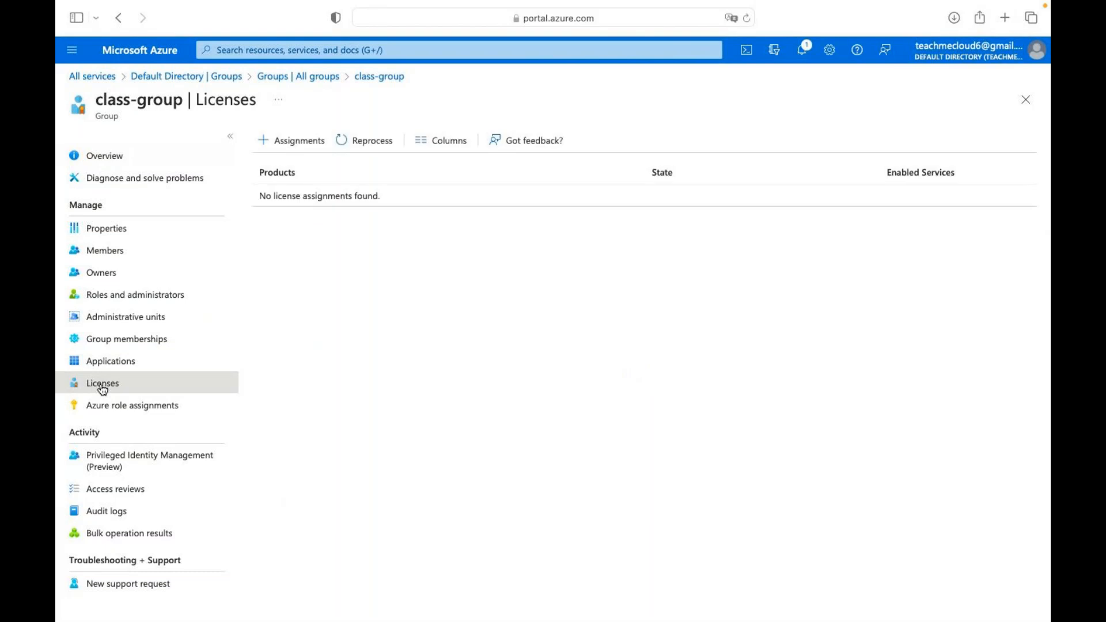
Assign only the Azure Active Directory Premium P2 license to class-group and save it.
click(294, 144)
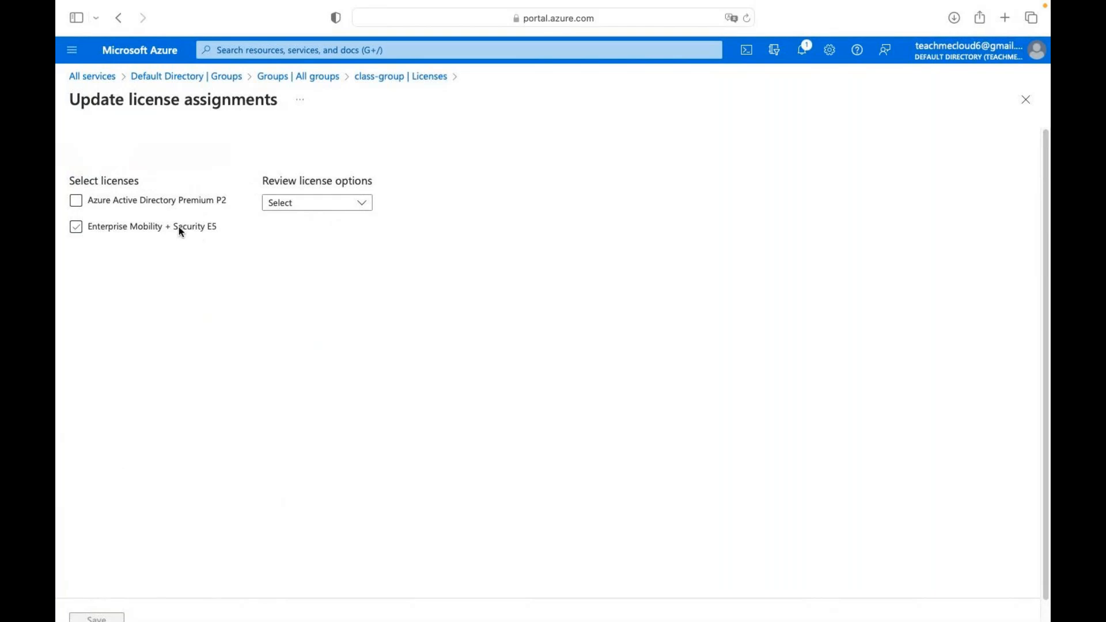
click(108, 203)
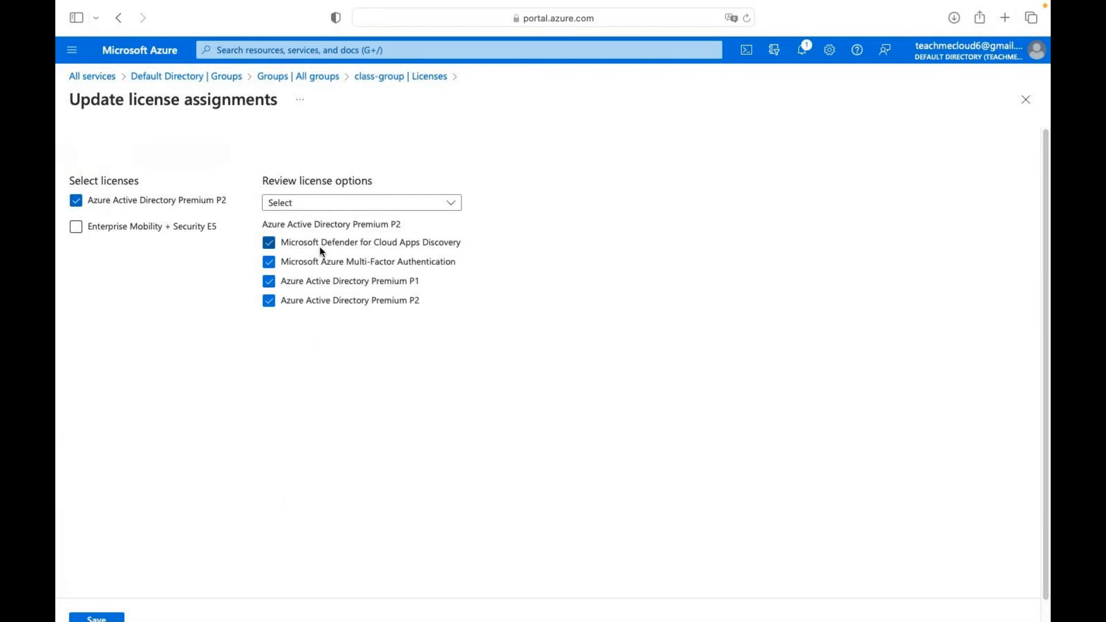
click(76, 200)
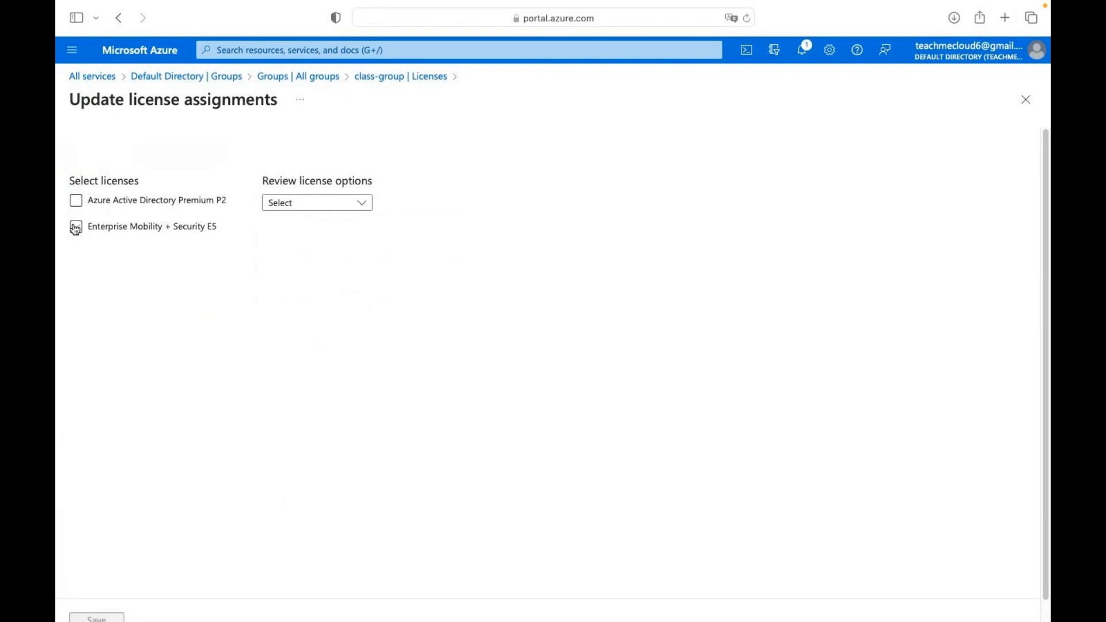
click(76, 228)
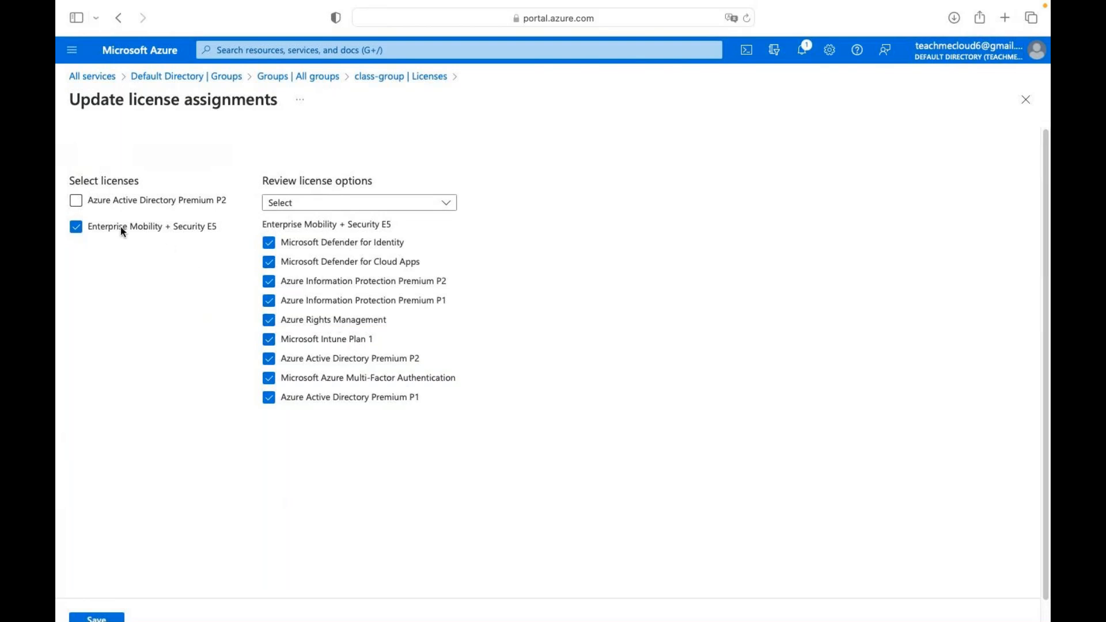
click(76, 226)
click(77, 201)
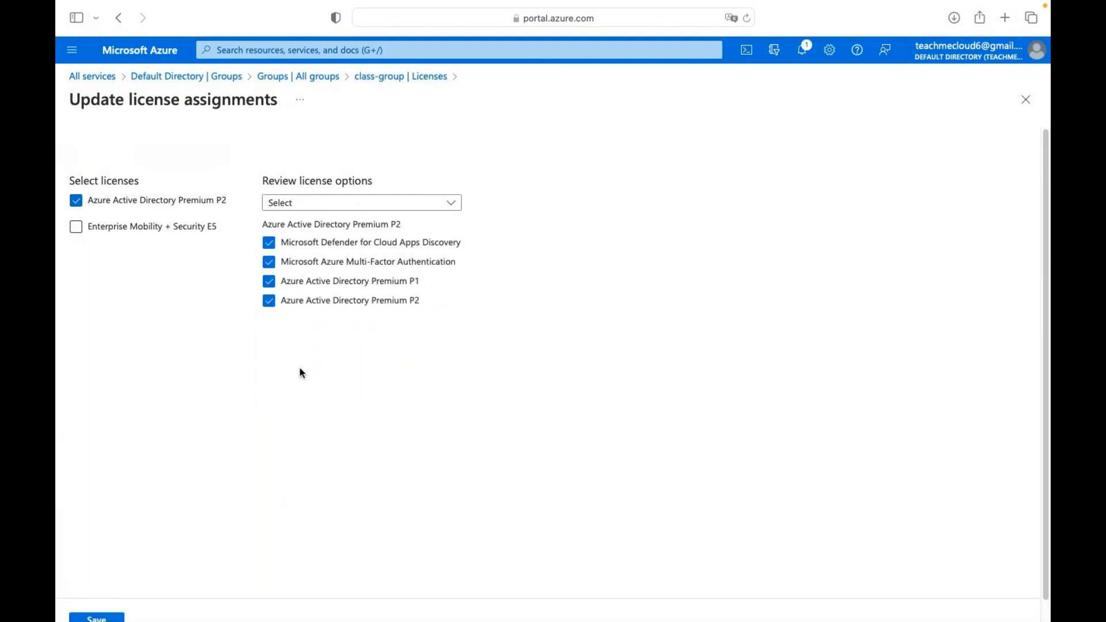
scroll(286, 387, down, 1)
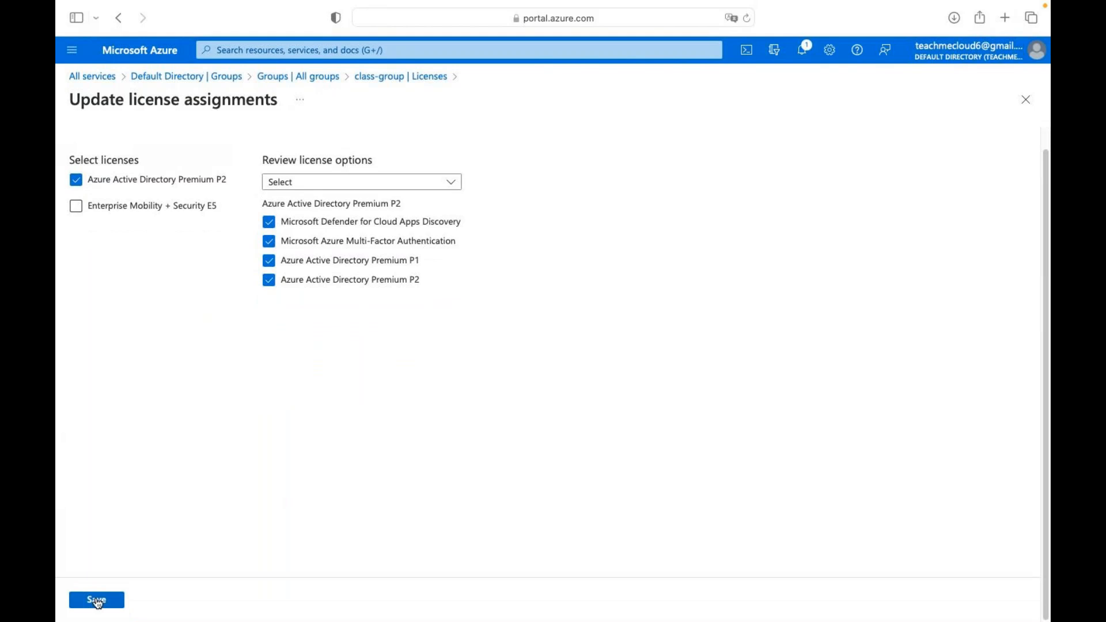
click(98, 601)
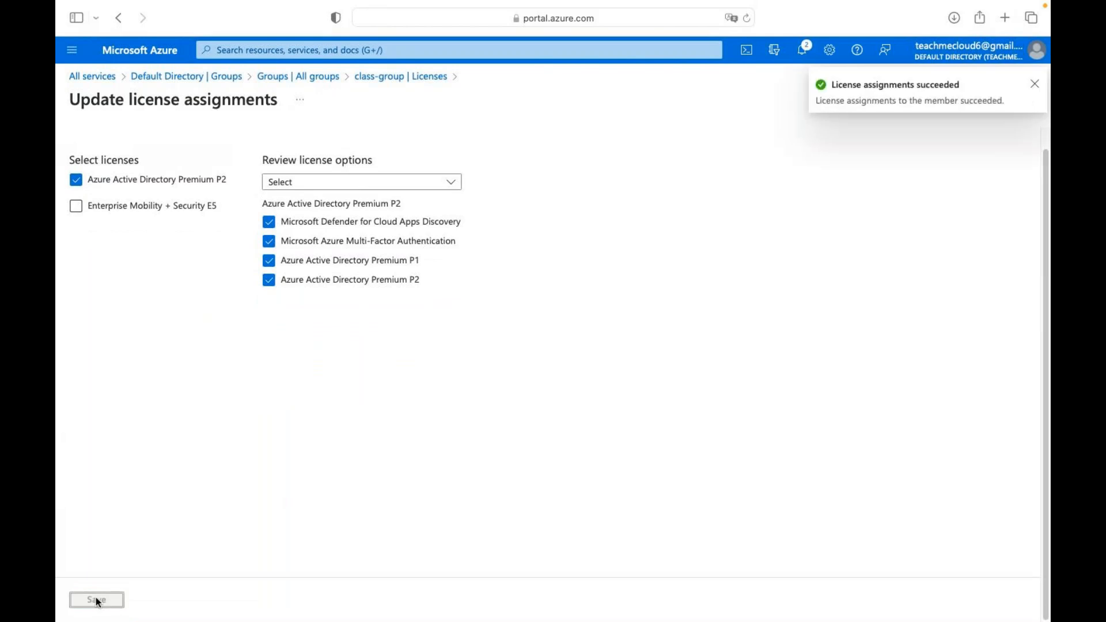
click(388, 77)
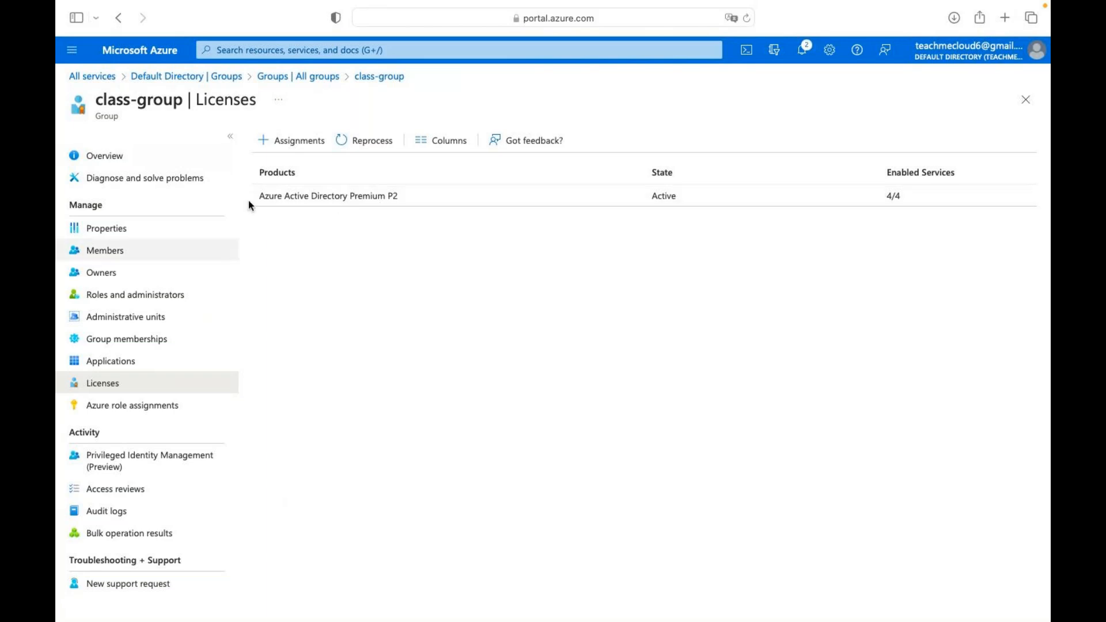
Open a class-group member's Licenses page from the directory's Users list.
click(311, 78)
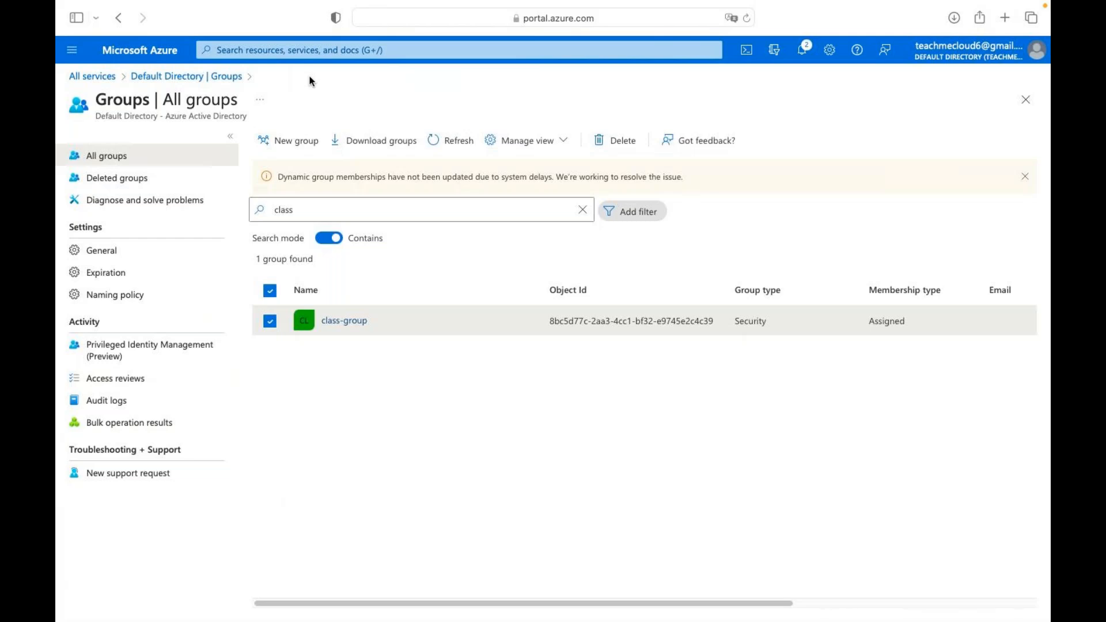
click(225, 77)
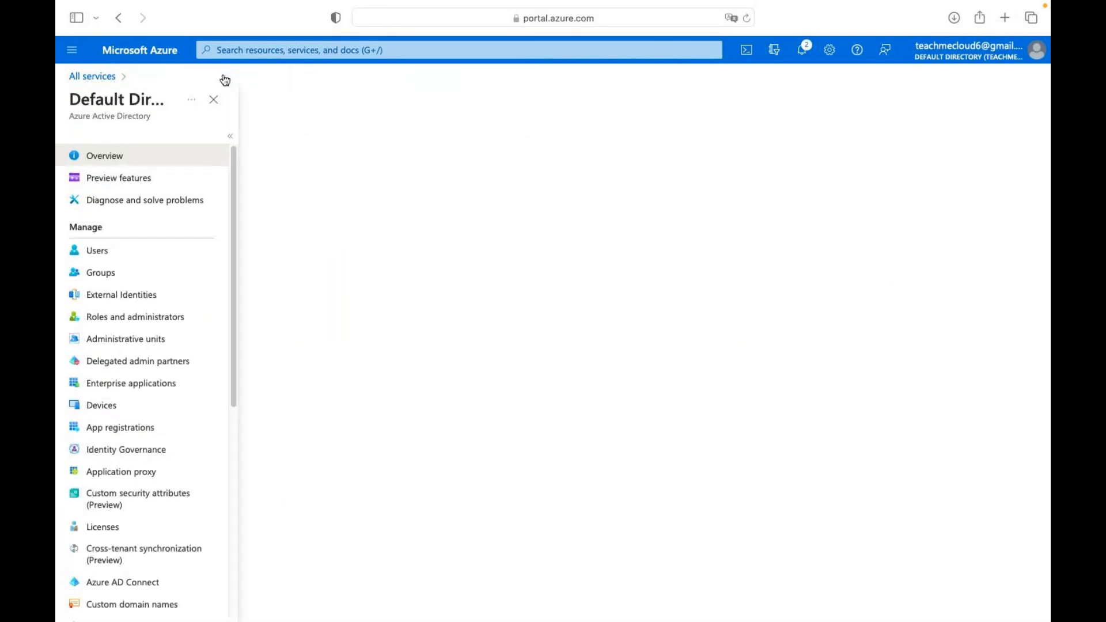
click(97, 253)
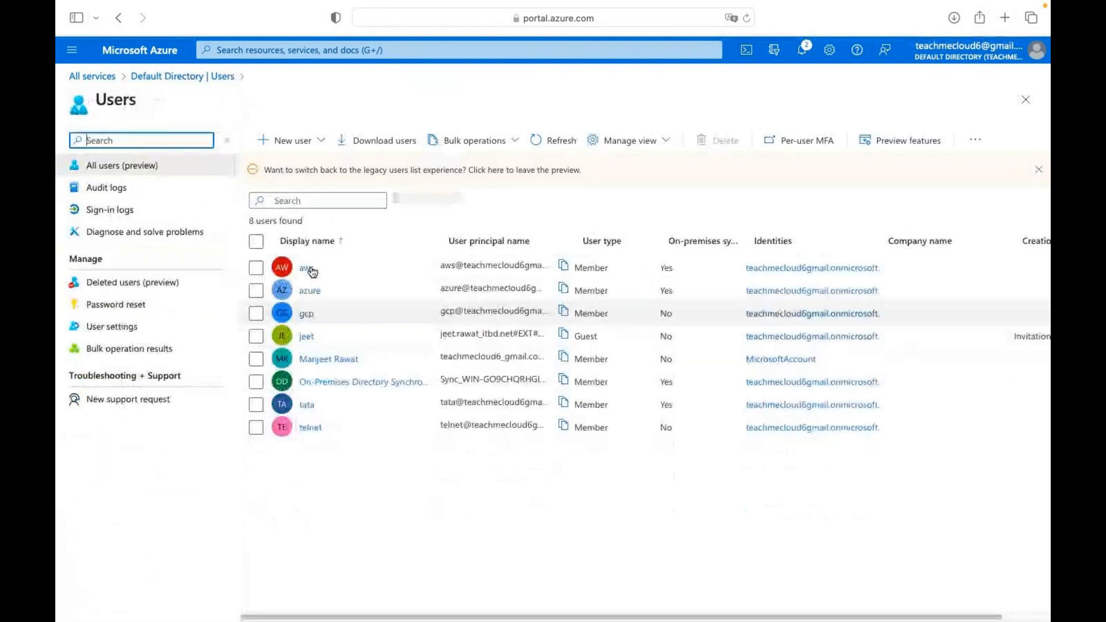
click(319, 429)
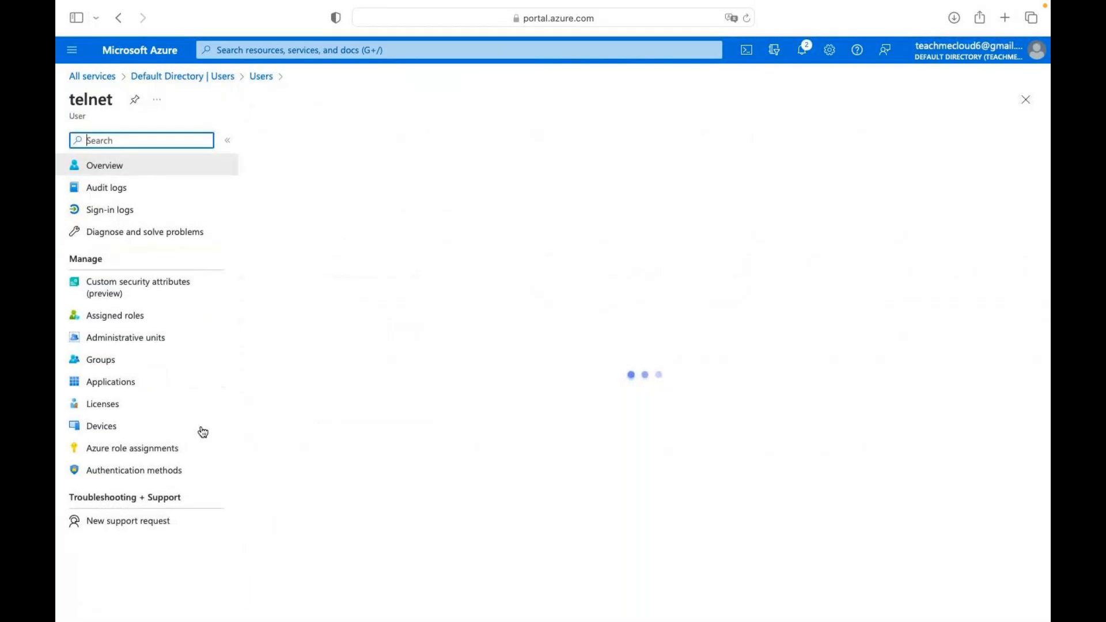
click(114, 413)
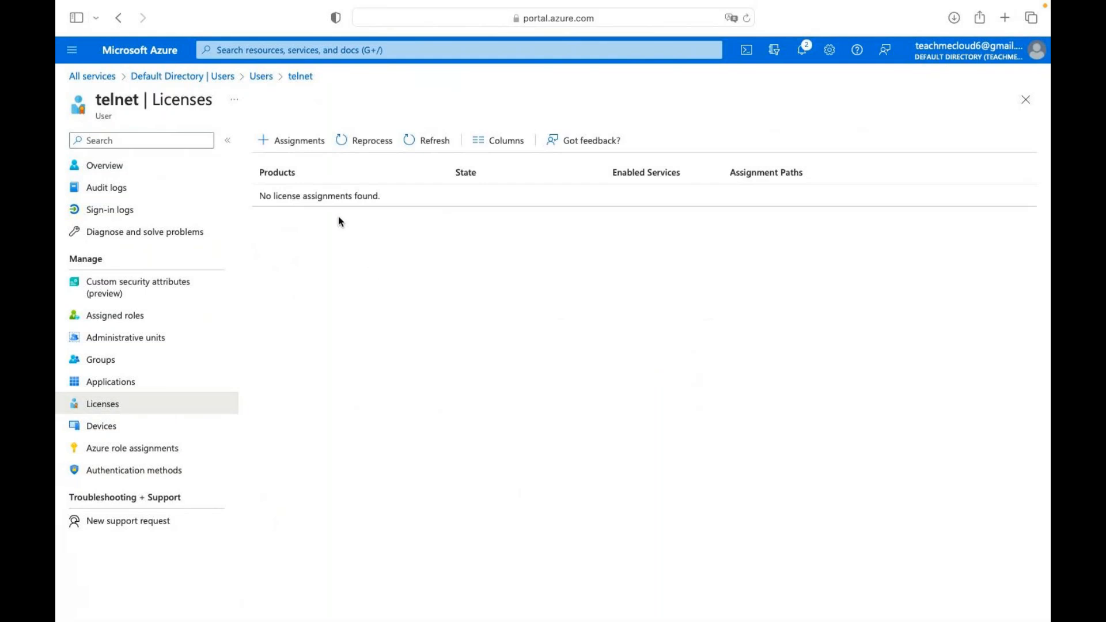
Refresh the user's licenses repeatedly, check notifications for the inherited license, then close the page.
click(429, 140)
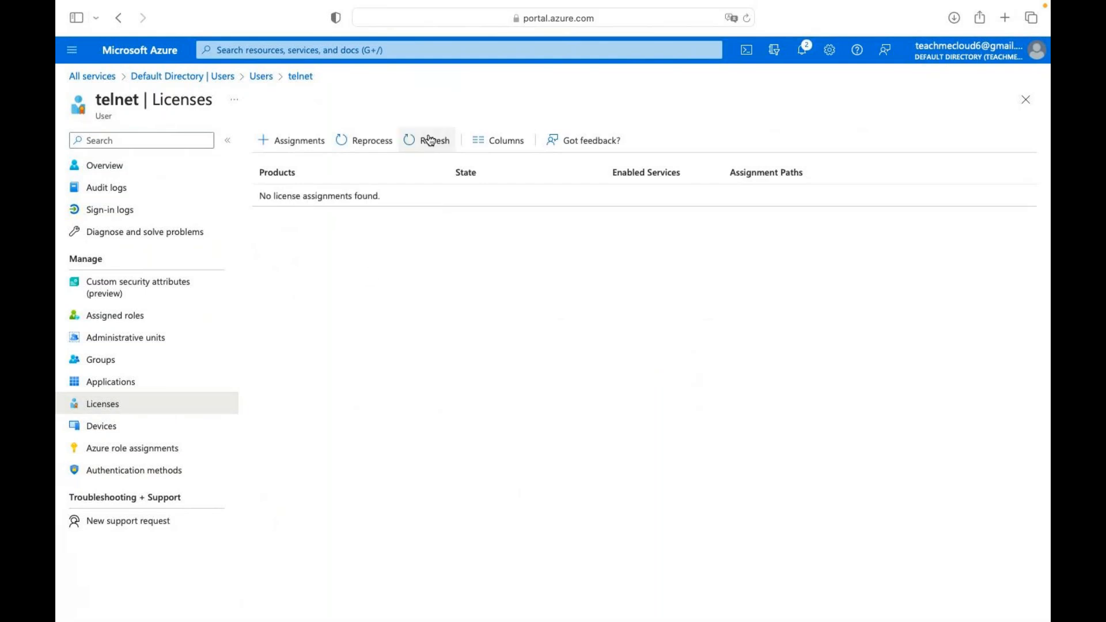
click(429, 140)
click(429, 140)
click(431, 140)
click(431, 140)
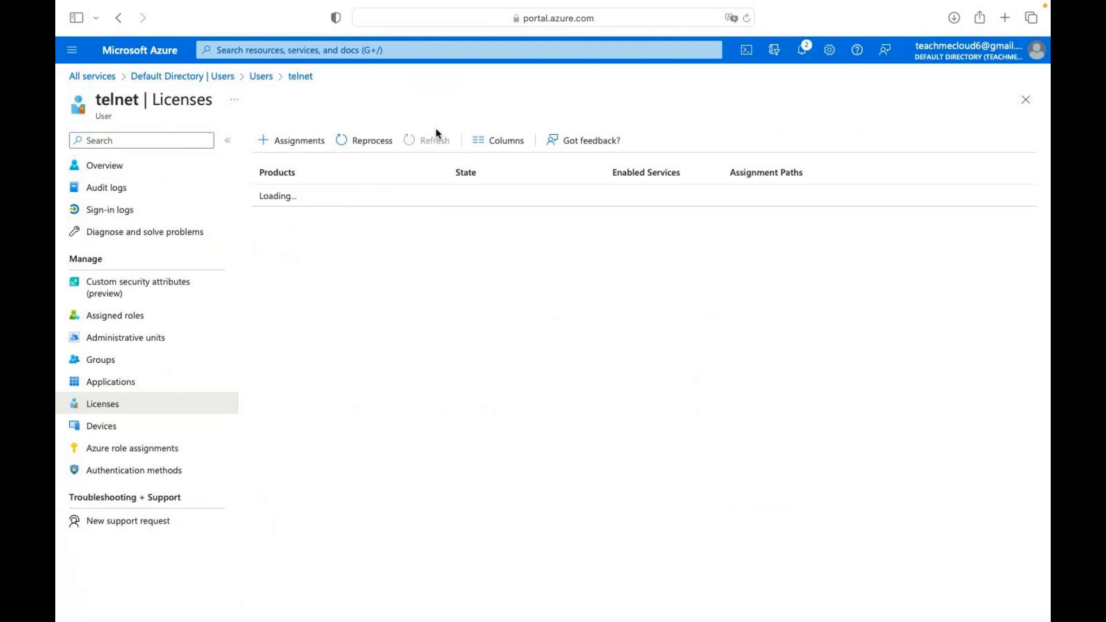
click(800, 55)
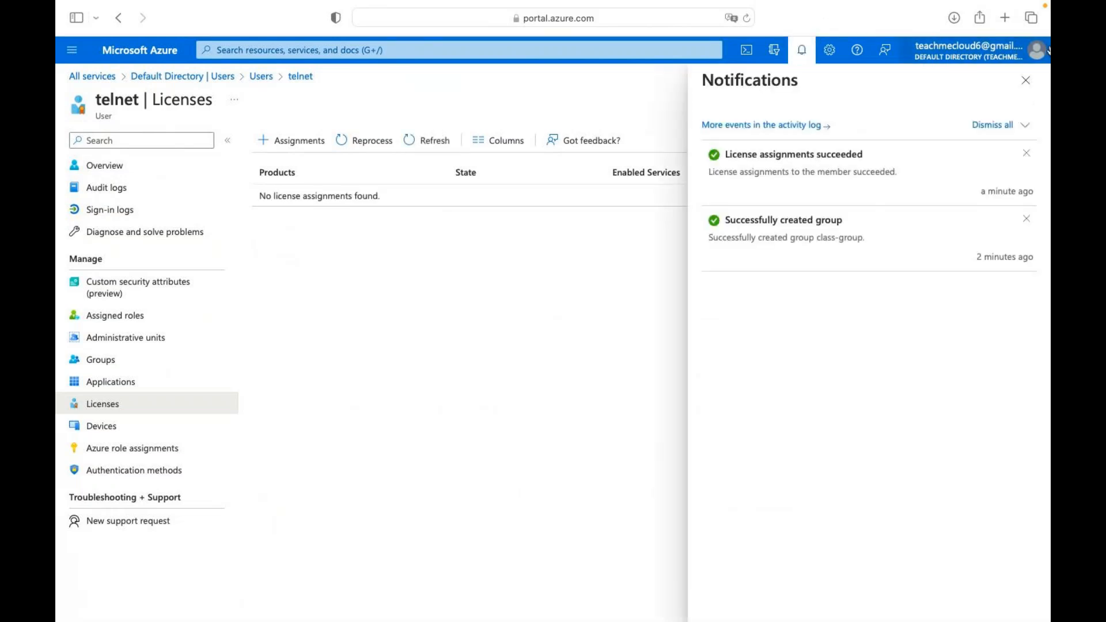
click(1027, 80)
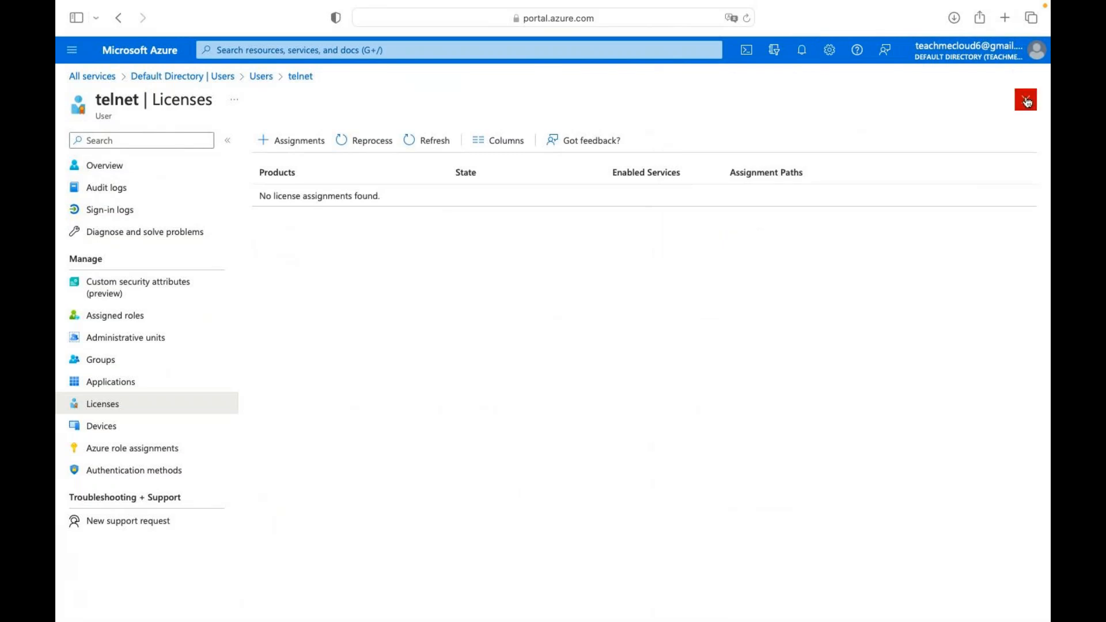
click(1025, 99)
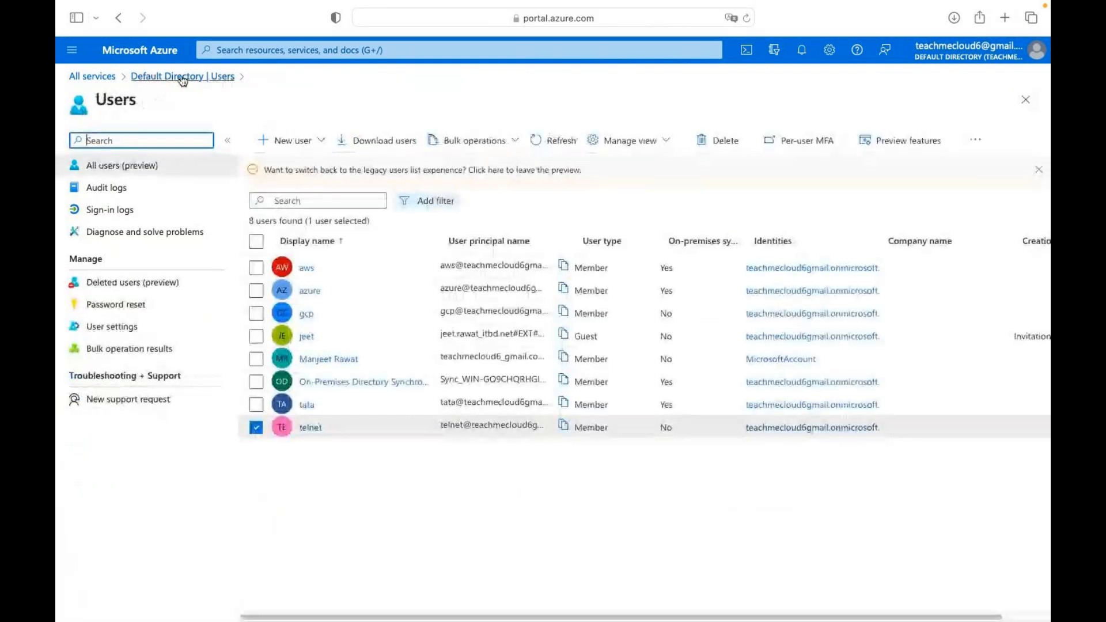
Return to the portal home, then switch from Safari to the macOS desktop space.
click(165, 53)
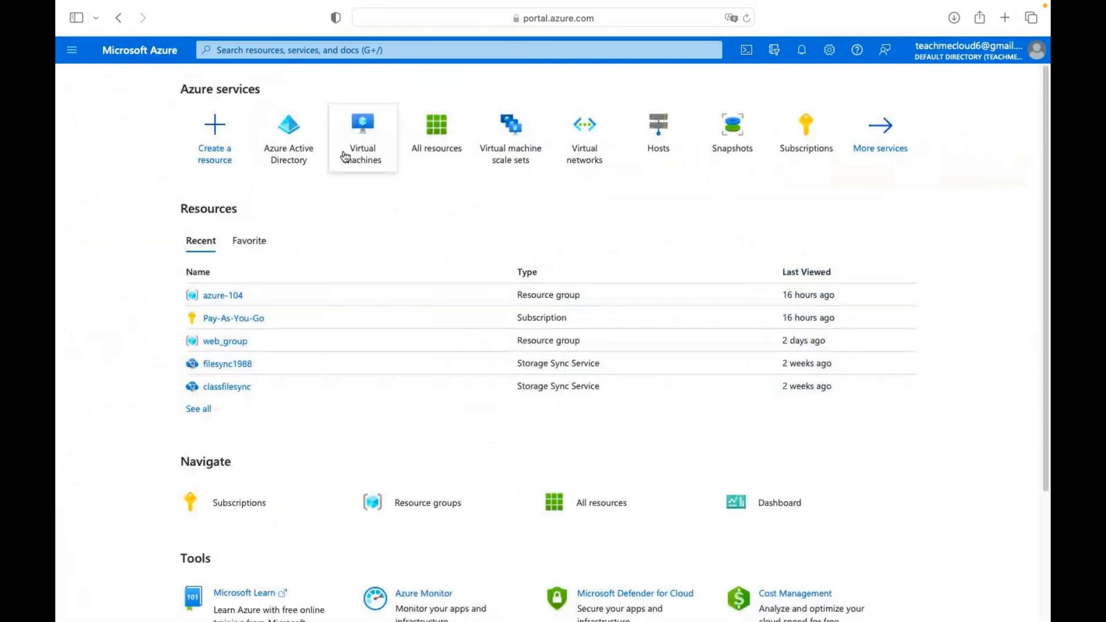
mouse_move(345, 156)
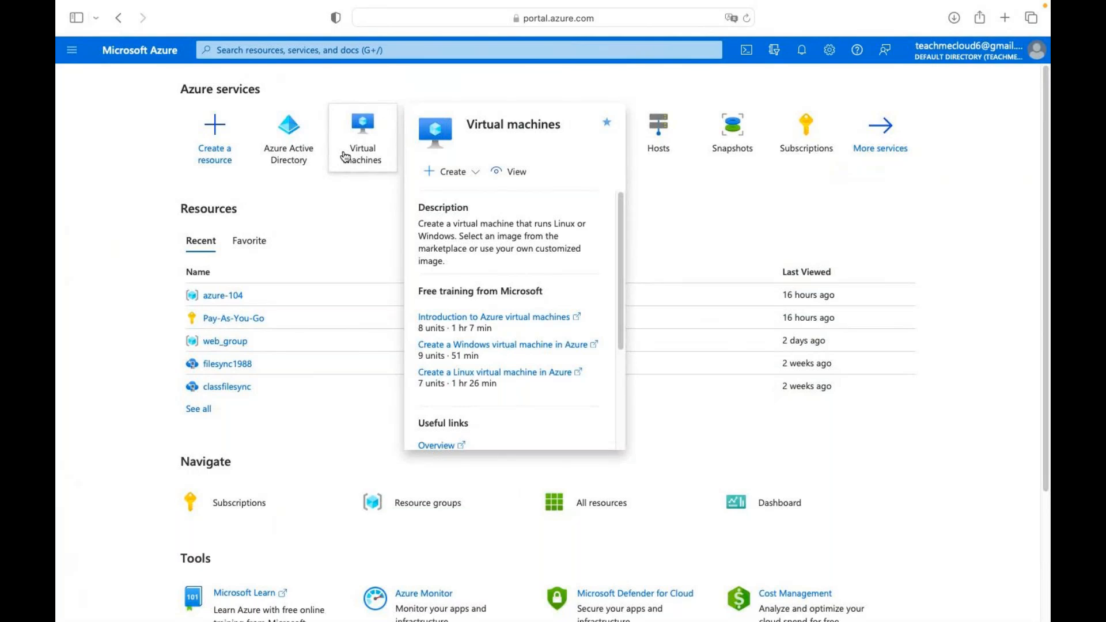
key(ctrl+Left)
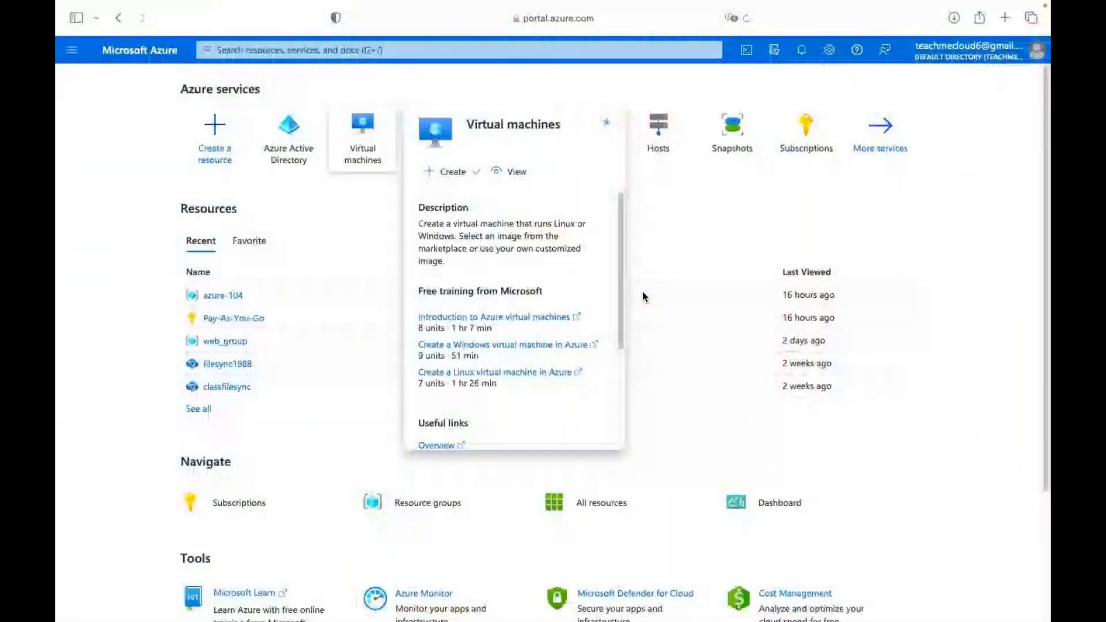
click(983, 167)
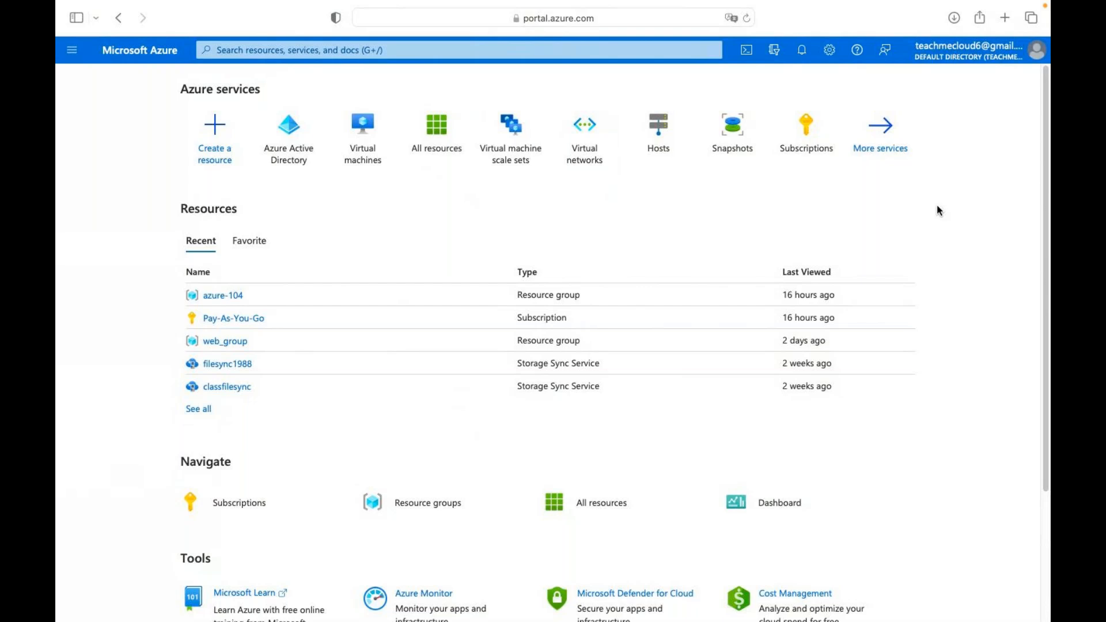
key(ctrl+Left)
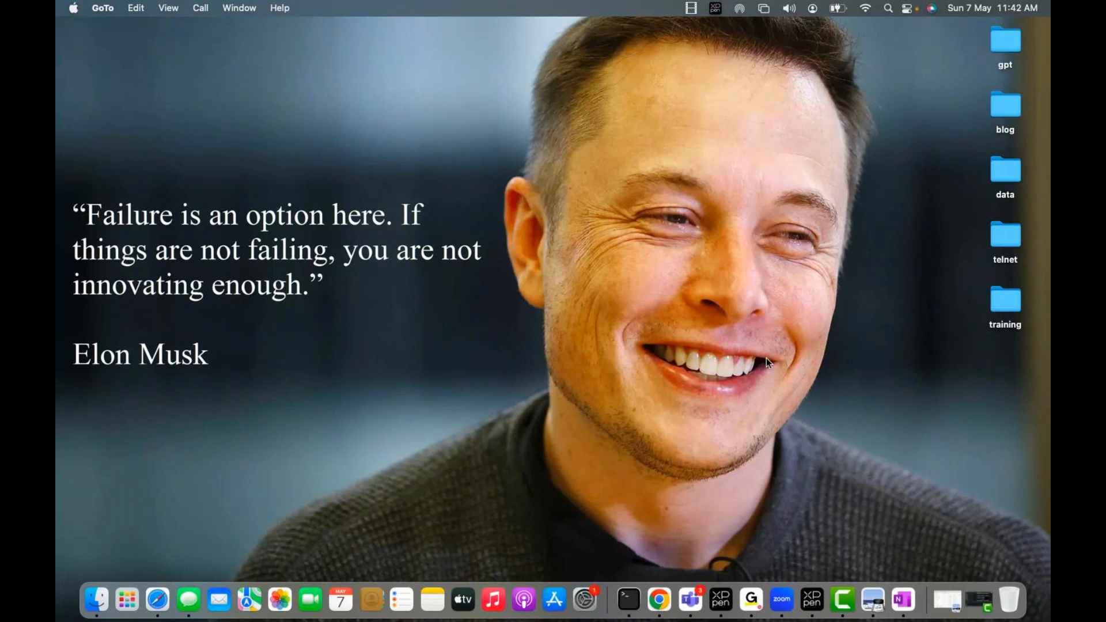
Tick Licenses with a red check on the OneNote Groups sketch, then return to the portal.
key(ctrl+Right)
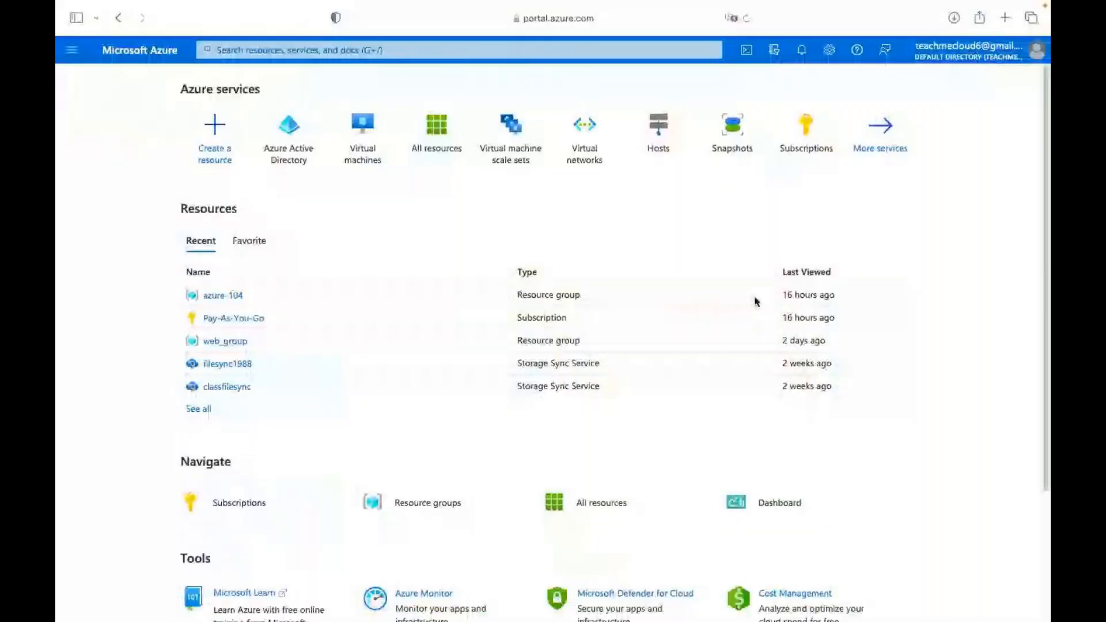
key(ctrl+Right)
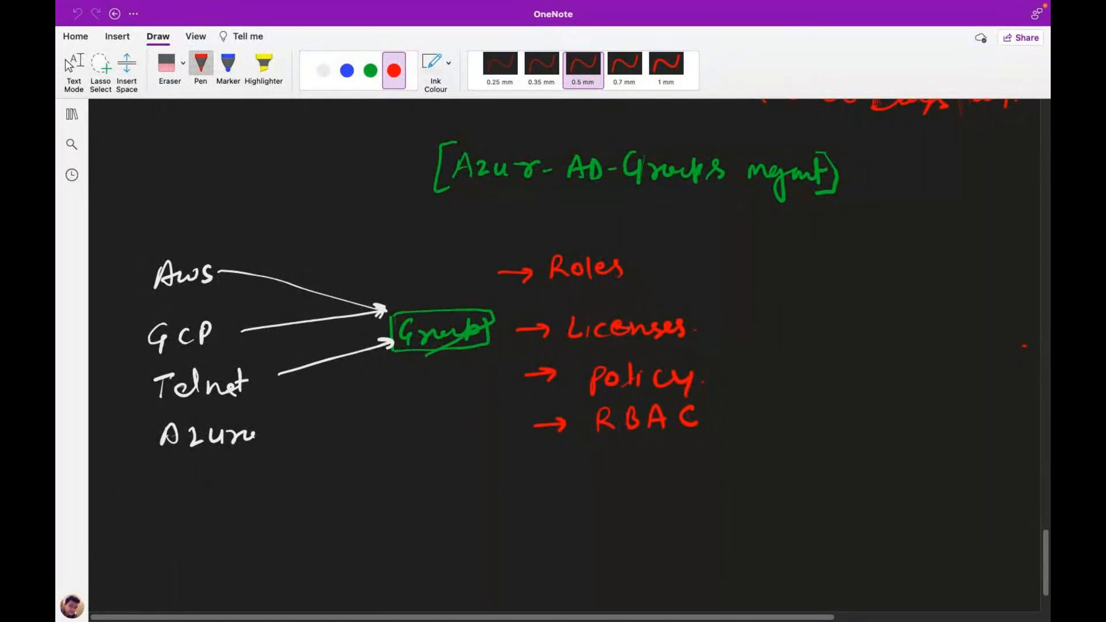
drag(695, 326, 714, 321)
key(ctrl+Left)
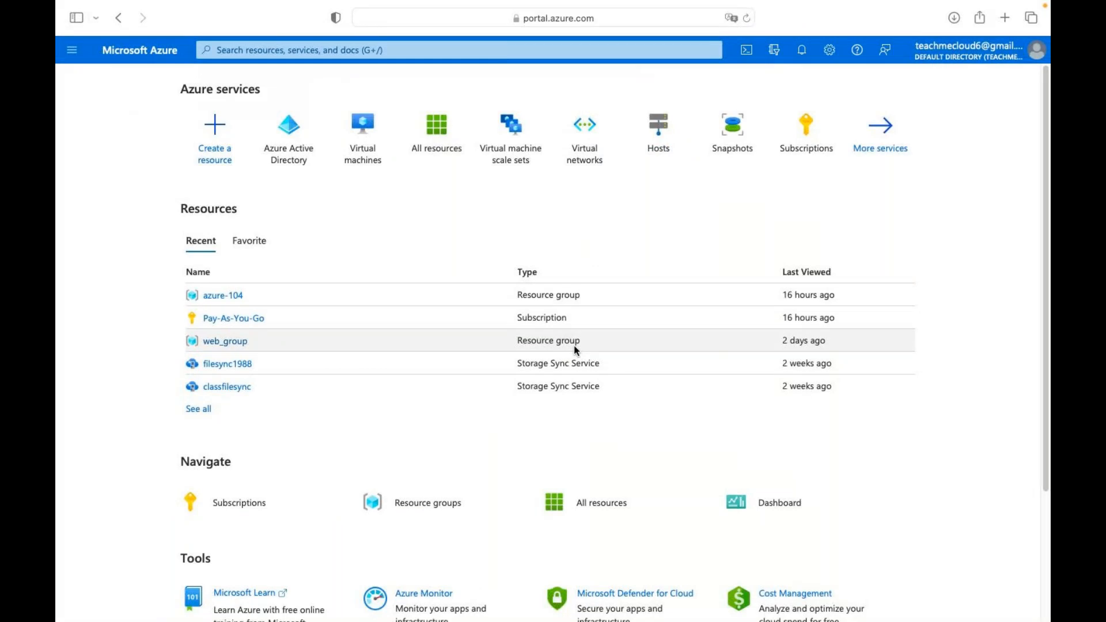
Open filesync1988's Access control (IAM) and begin Add role assignment.
click(231, 366)
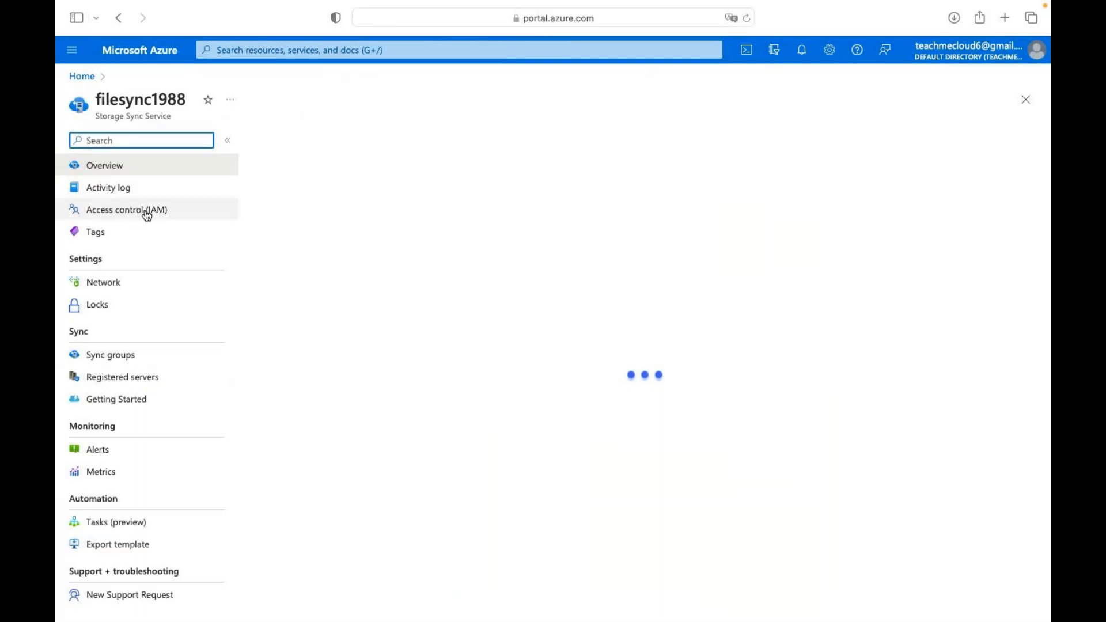
click(130, 215)
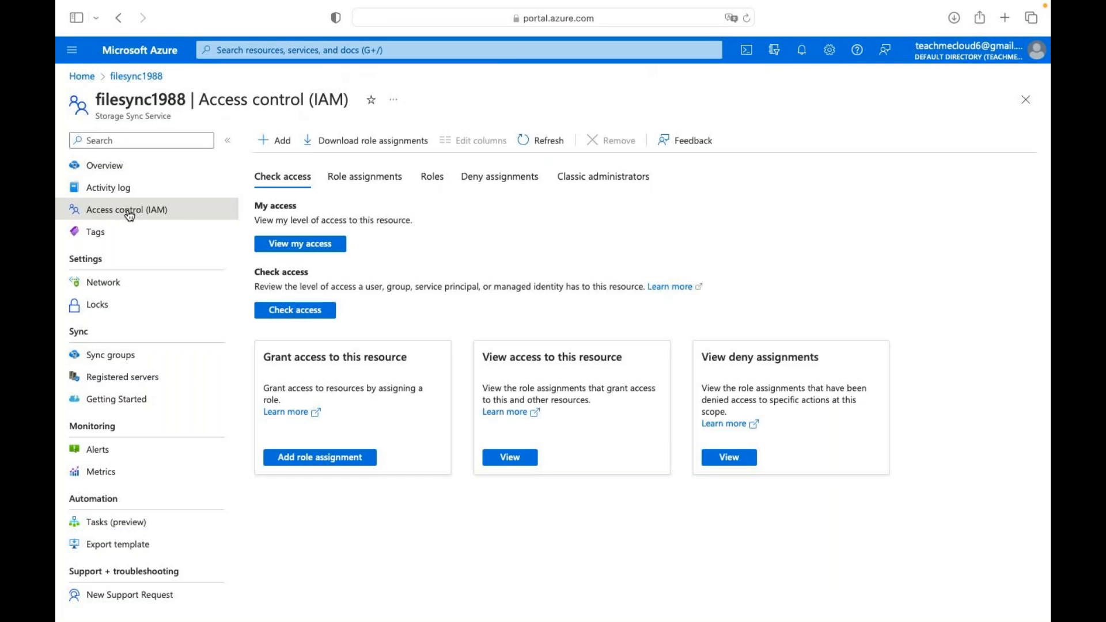
click(276, 144)
click(285, 163)
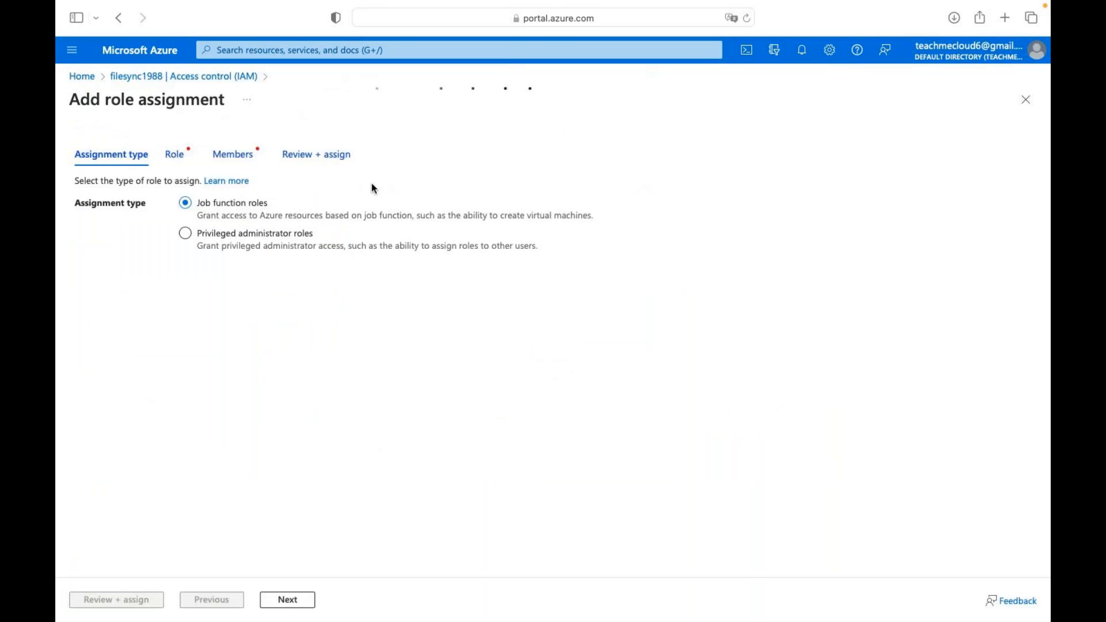
Choose the privileged Contributor role for the filesync1988 role assignment and proceed to Members.
click(198, 236)
click(288, 596)
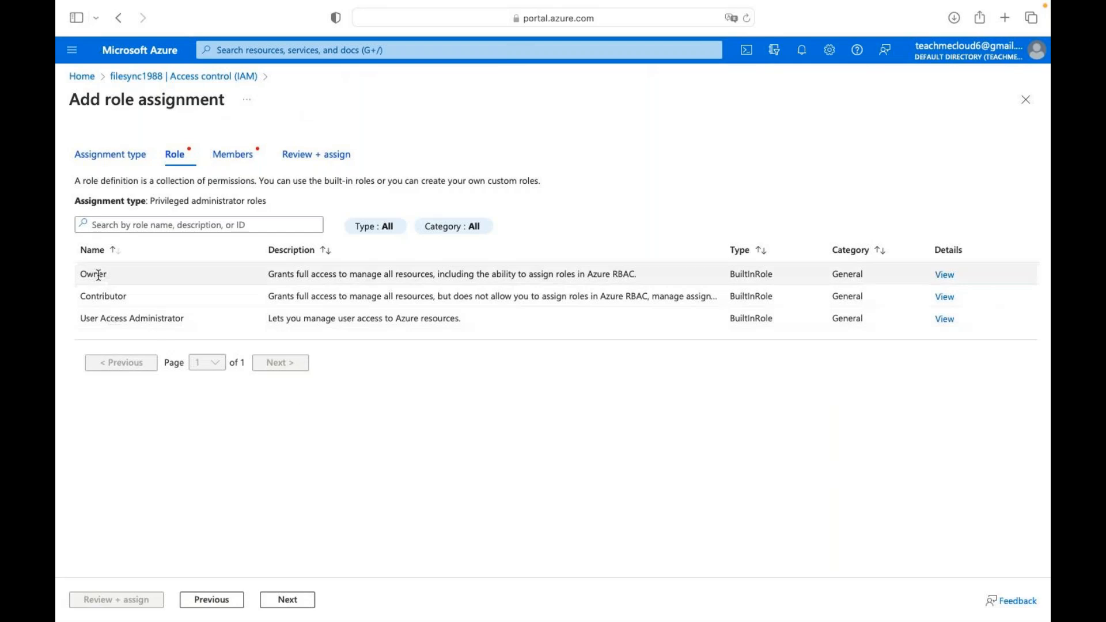
click(102, 292)
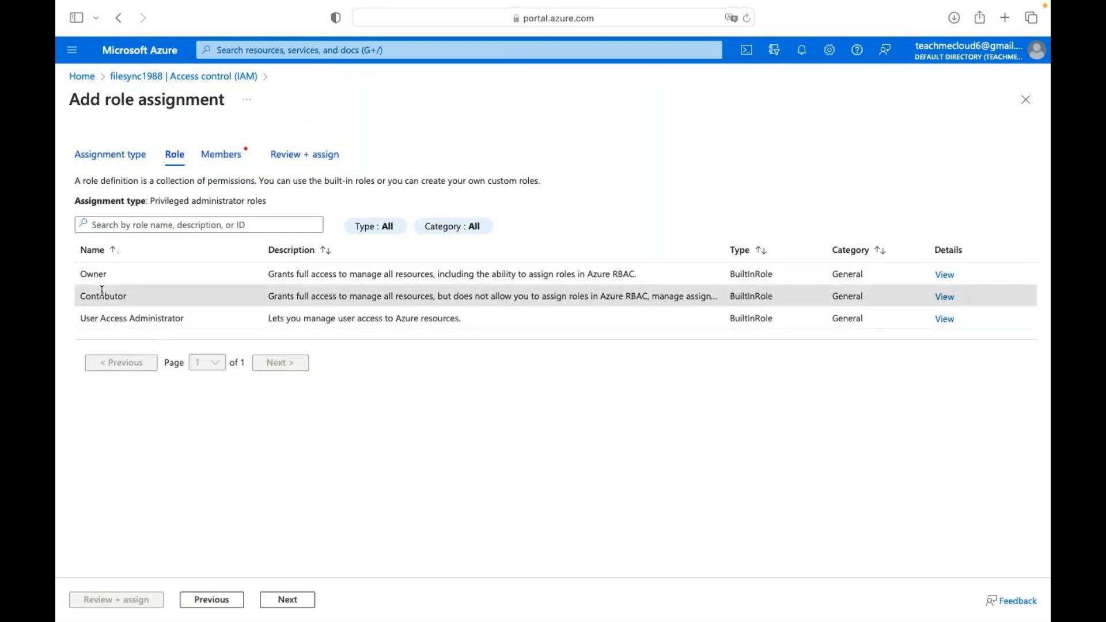
click(289, 600)
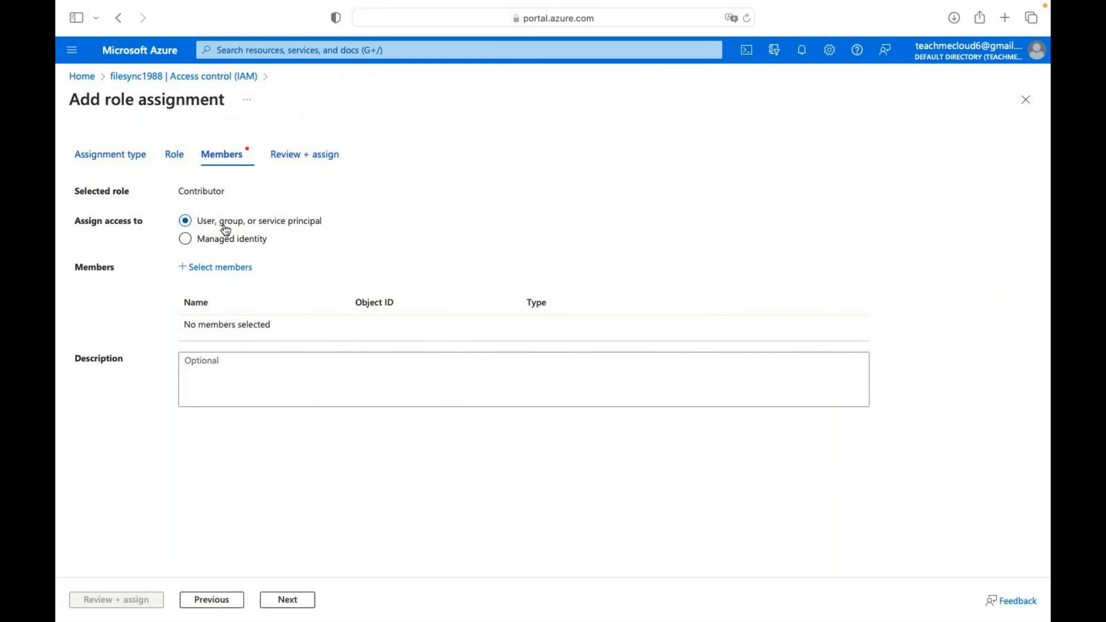
Search for 'class' and select class-group as the assignment's member.
click(204, 272)
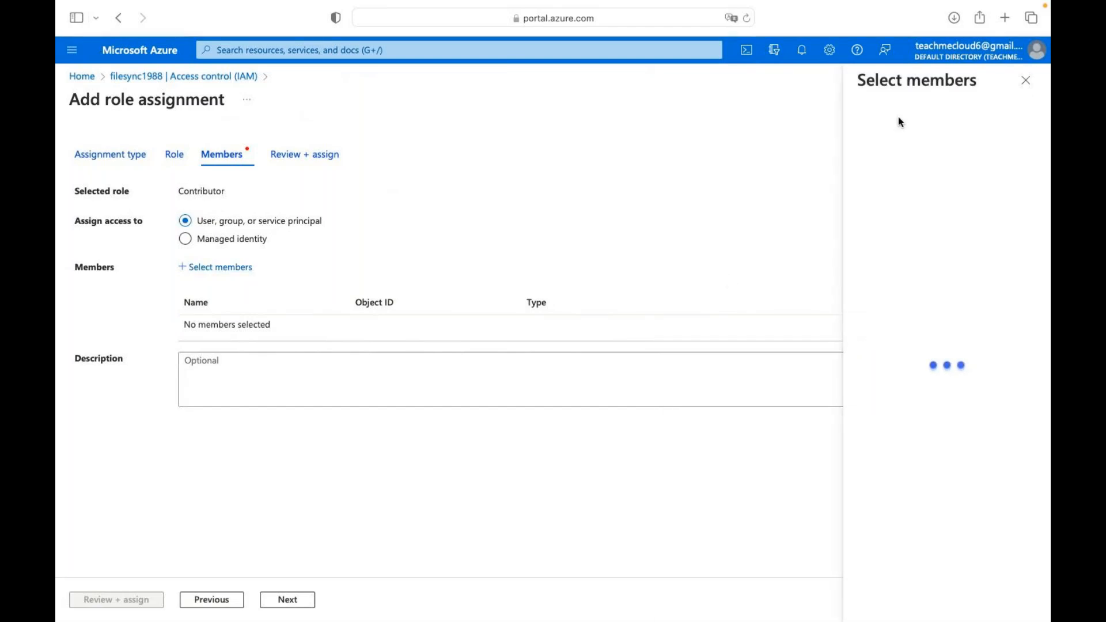
click(869, 141)
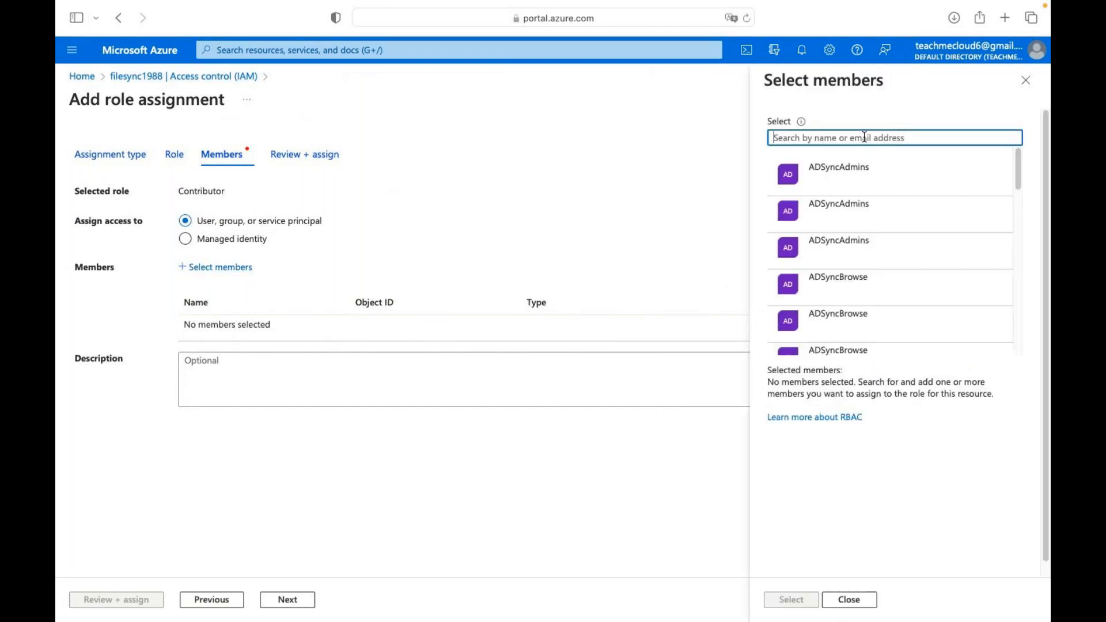
text(class)
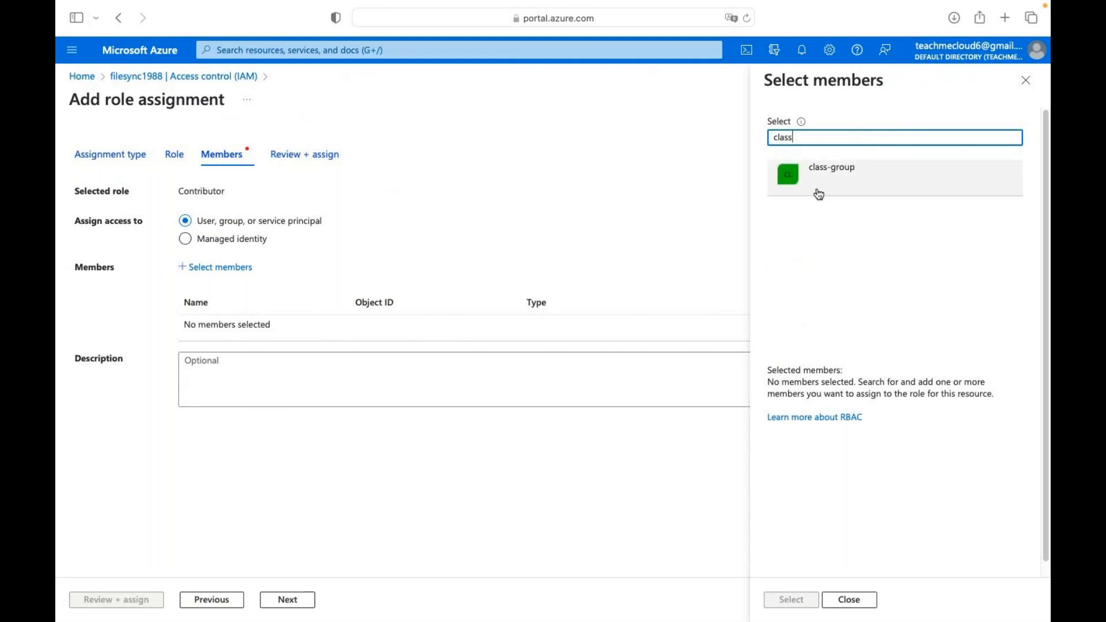
click(833, 174)
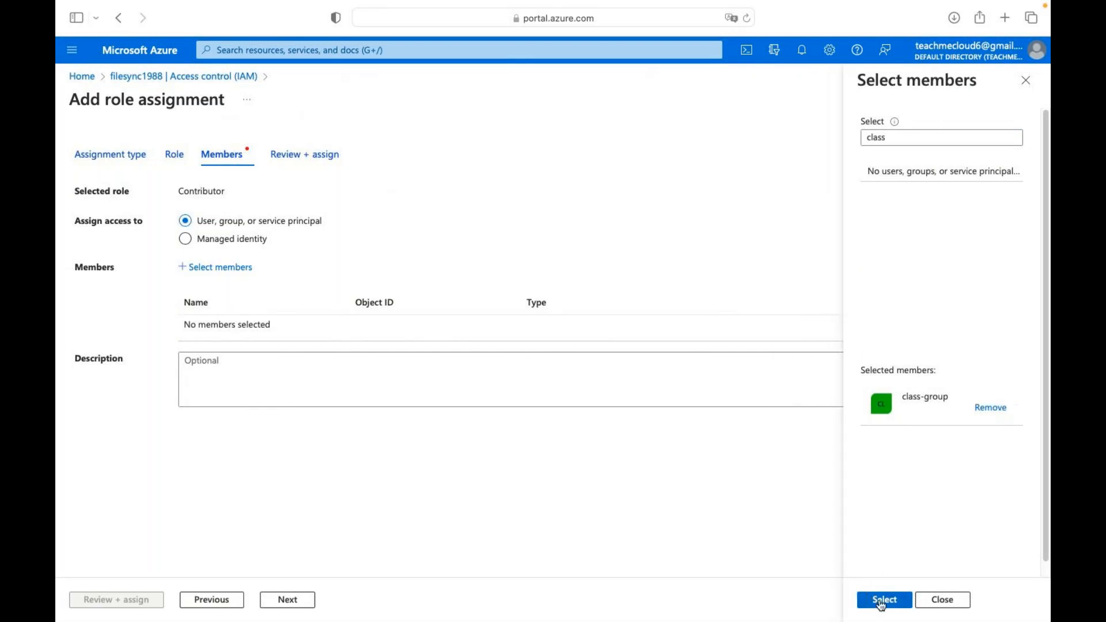
click(881, 600)
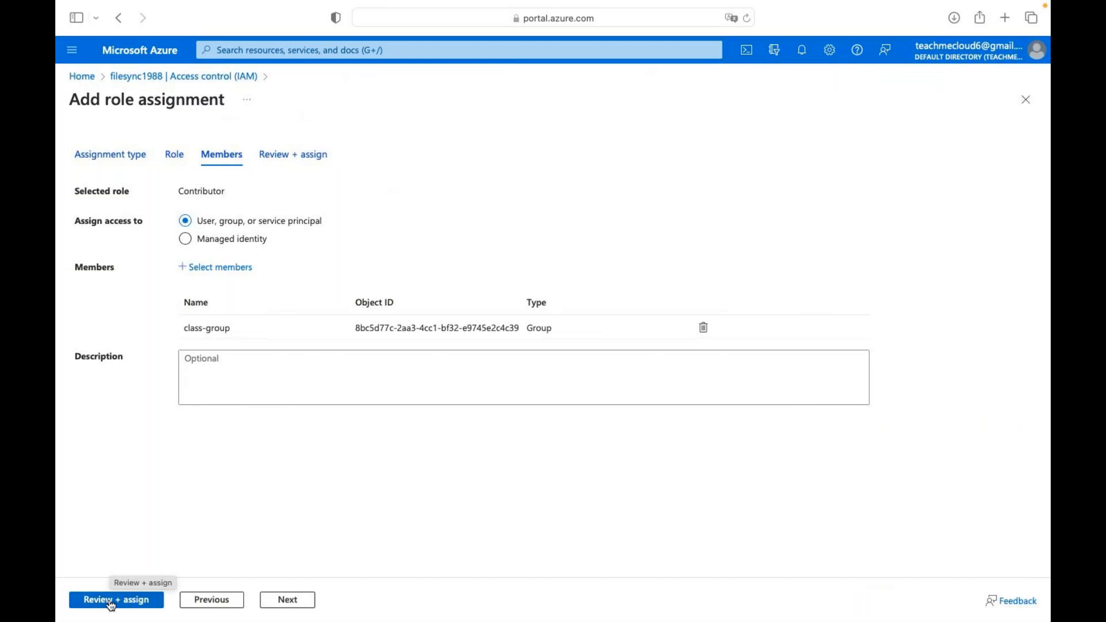
Review and submit the Contributor assignment, then return to the portal home page.
click(111, 602)
click(111, 603)
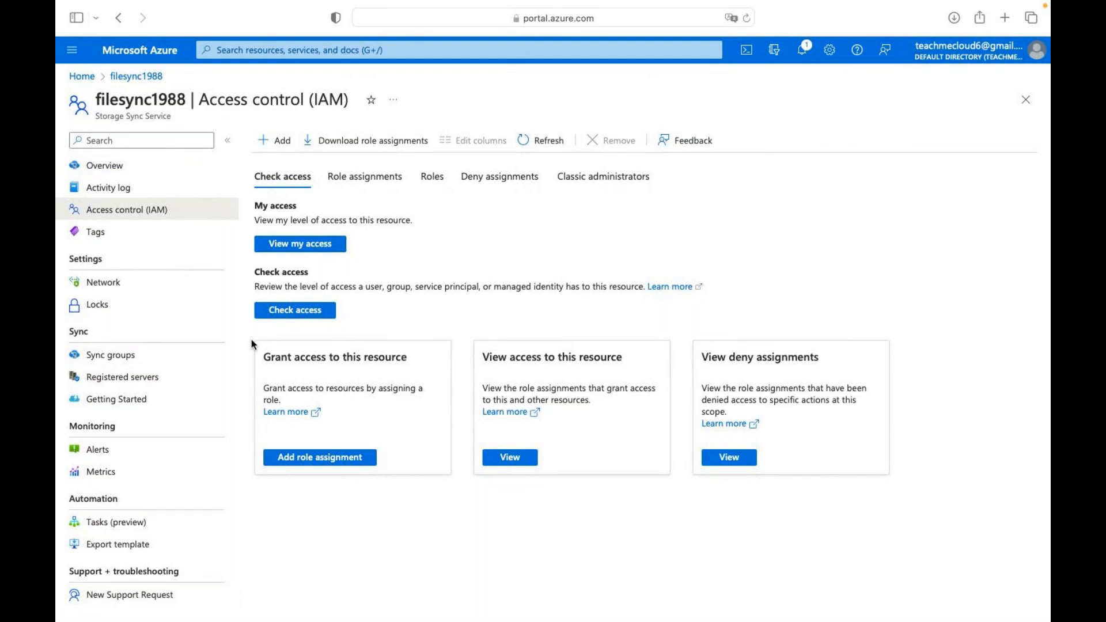
click(167, 55)
Check the first listed user's licenses show P2 inherited from class-group, then return to Default Directory.
click(297, 162)
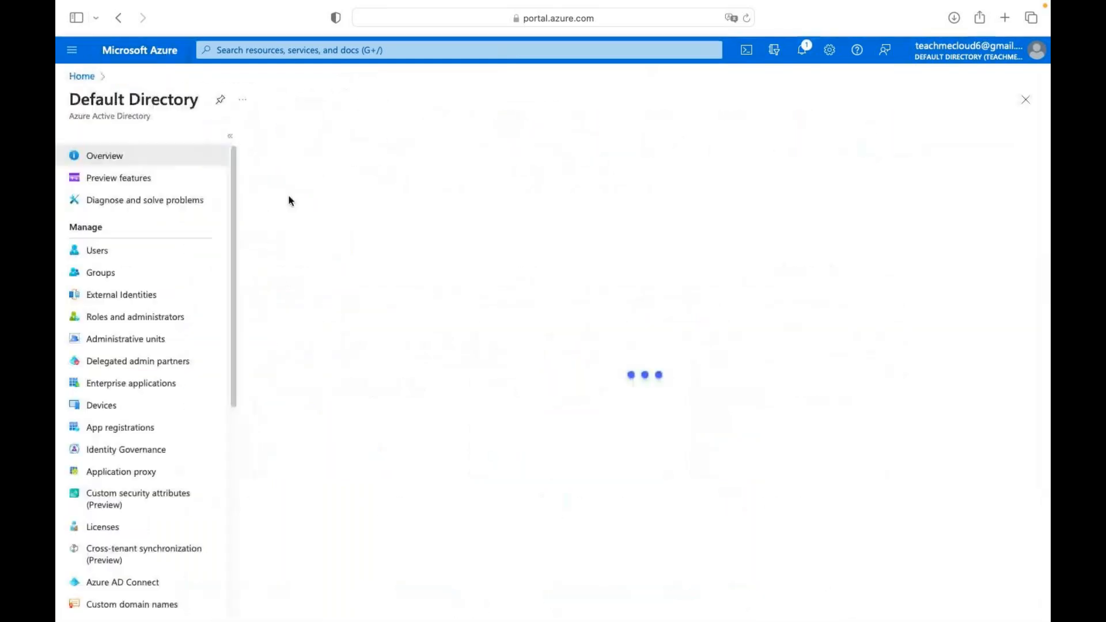
click(105, 253)
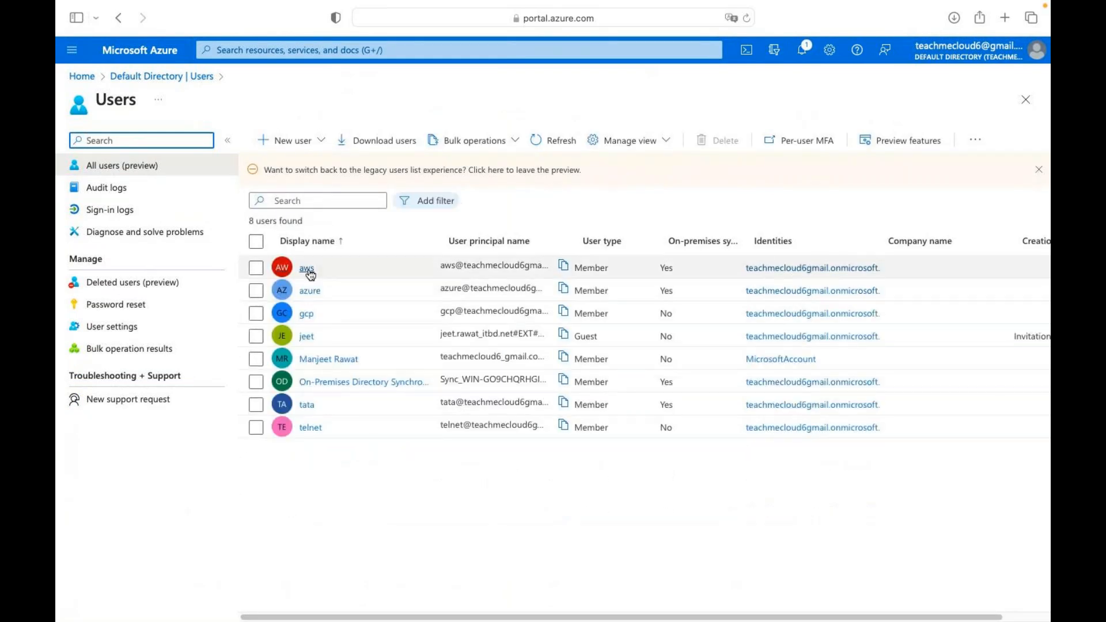
click(307, 269)
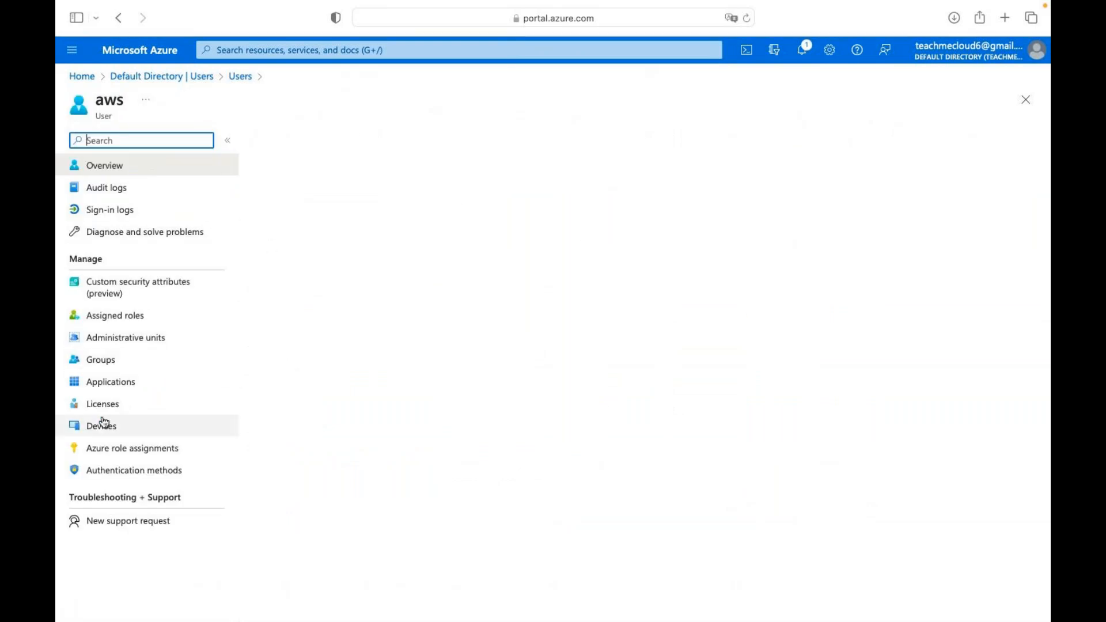
click(110, 410)
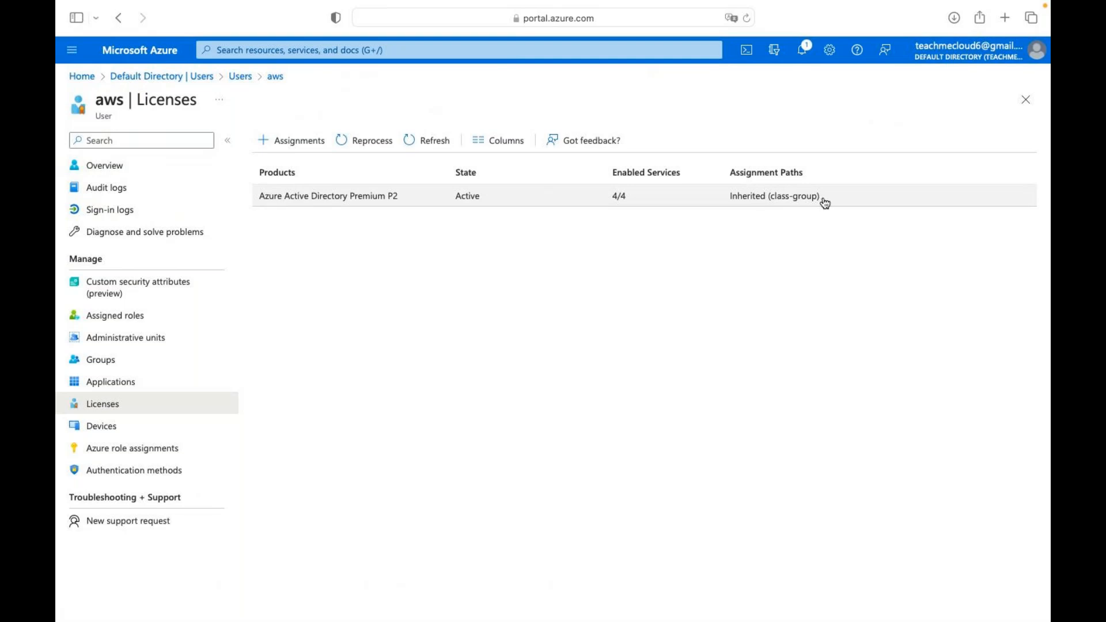
click(182, 79)
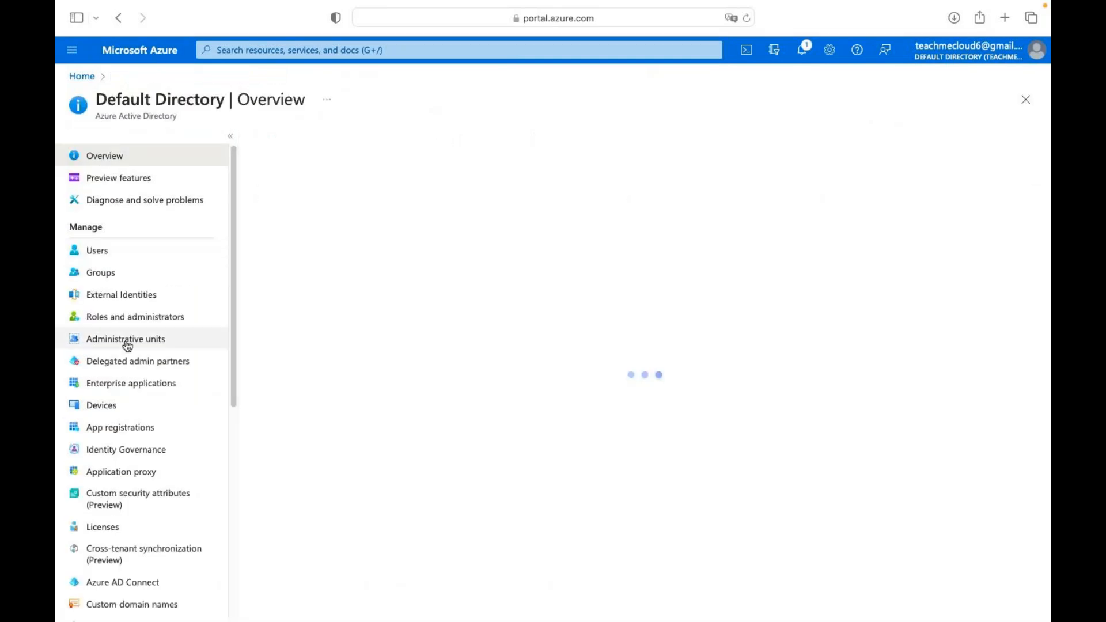
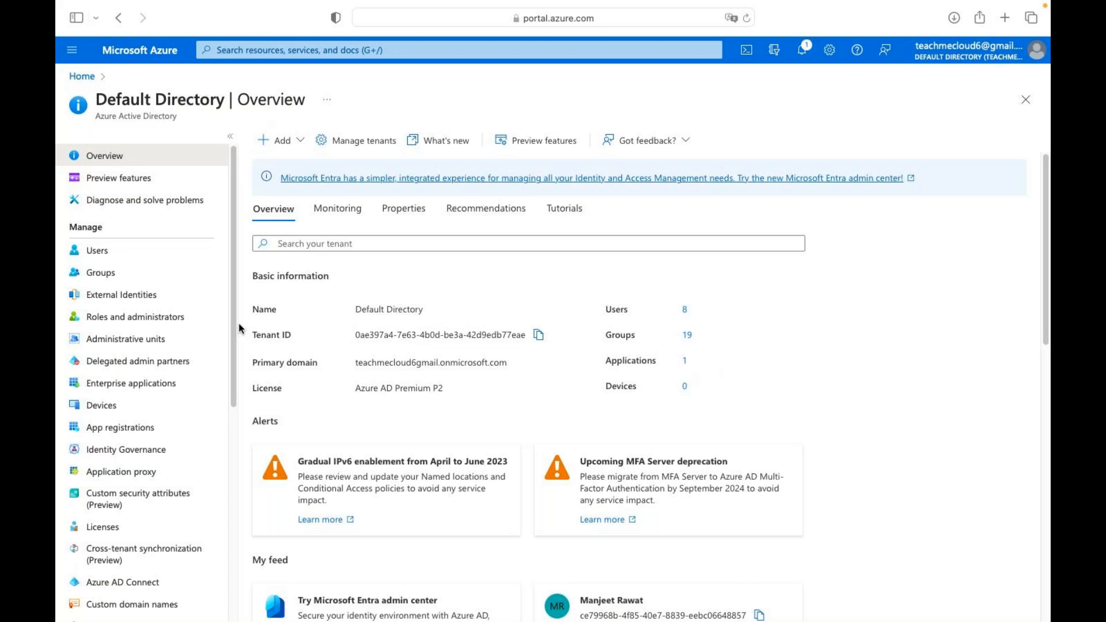
Go to Custom domain names under Manage in the Default Directory menu.
scroll(139, 390, down, 3)
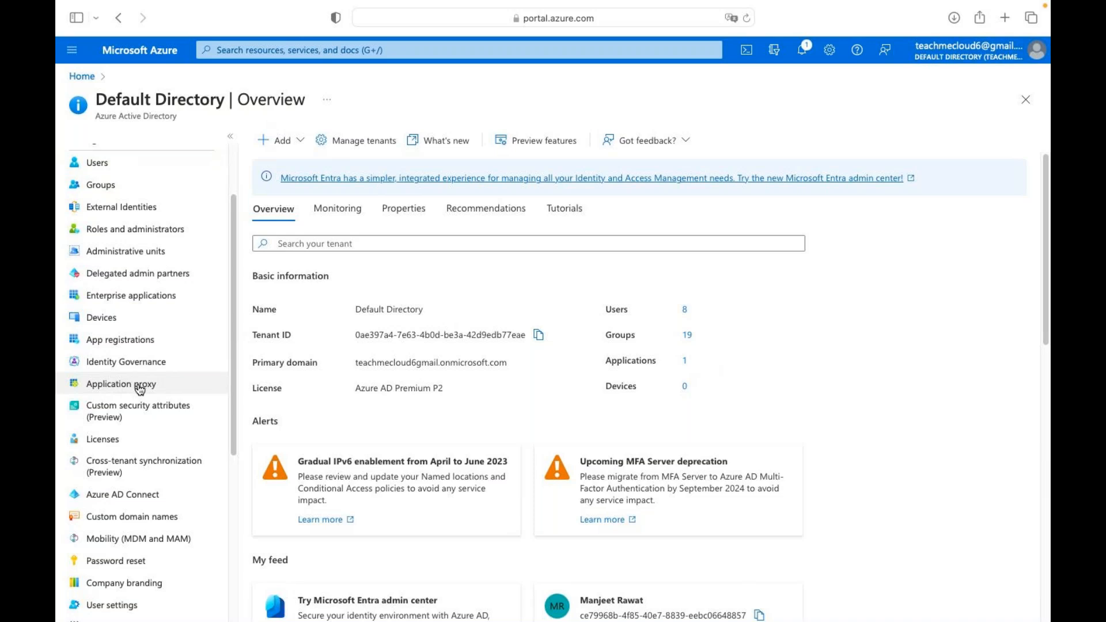
click(145, 517)
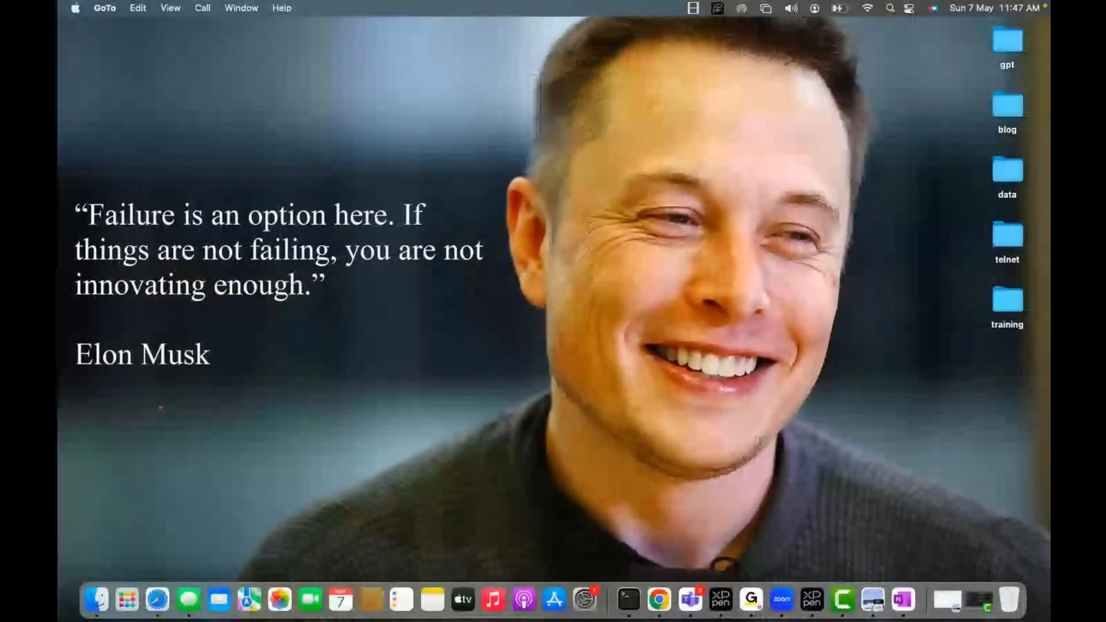
Open the GoDaddy India site (godaddy.com/en-in) in a new Chrome tab by searching 'godaddy'.
click(660, 602)
click(117, 30)
click(362, 46)
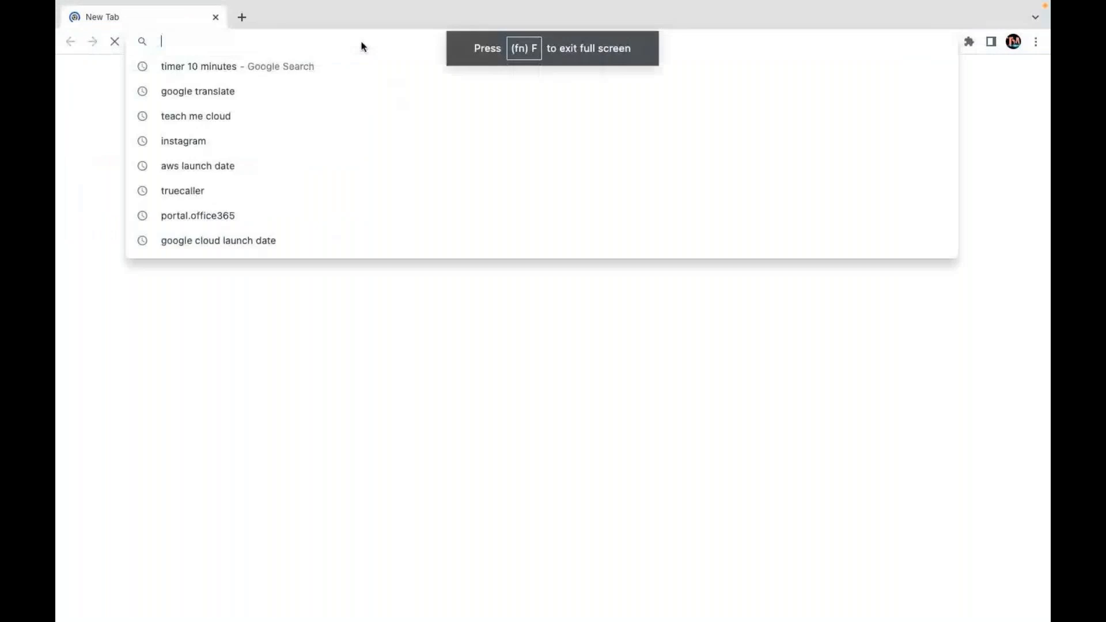
text(god)
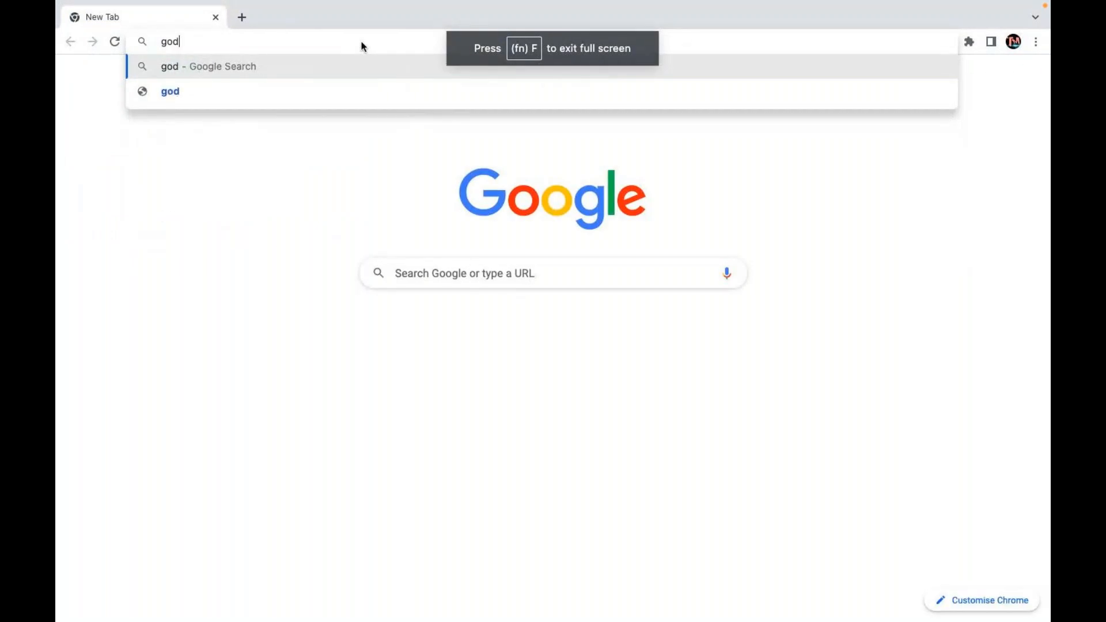
text(addy.c)
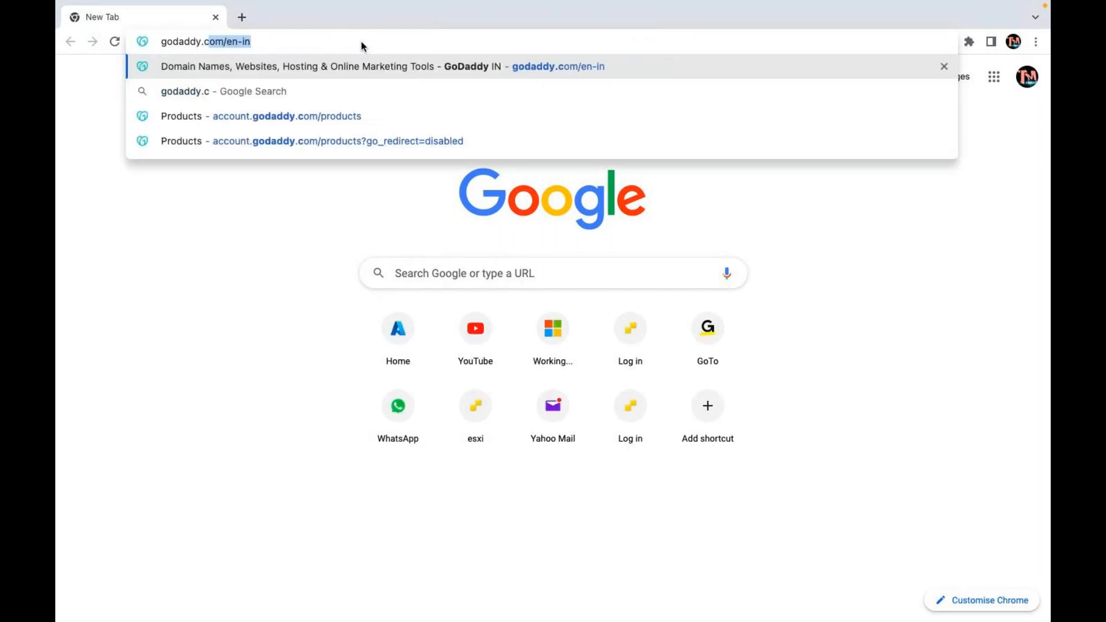
key(Return)
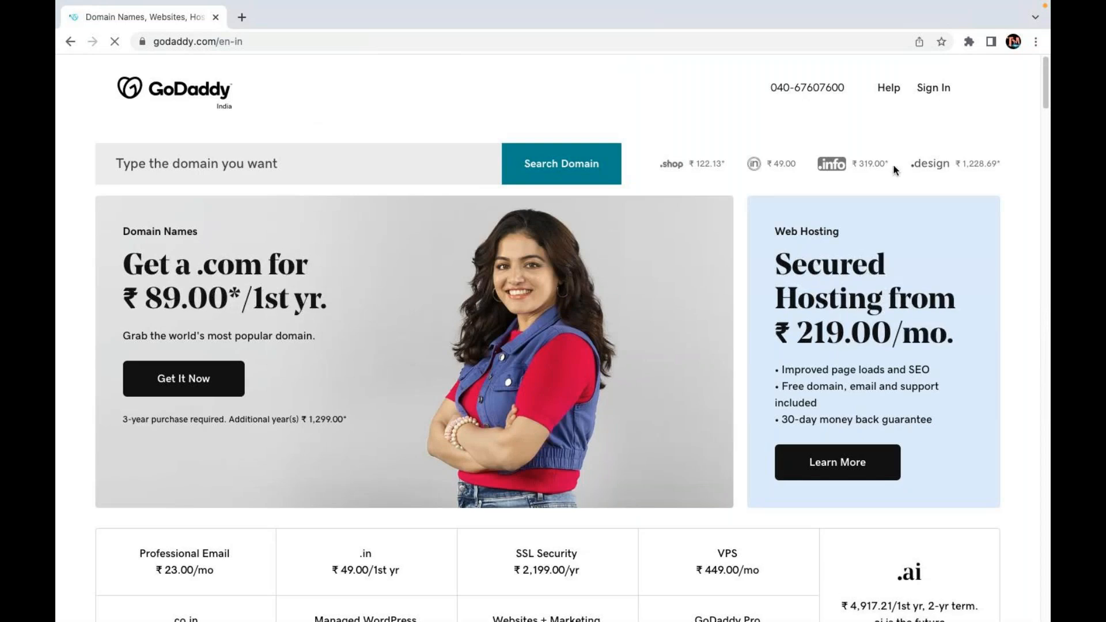
Try signing in to GoDaddy, retype the rejected password, then go to Reset Password.
click(939, 90)
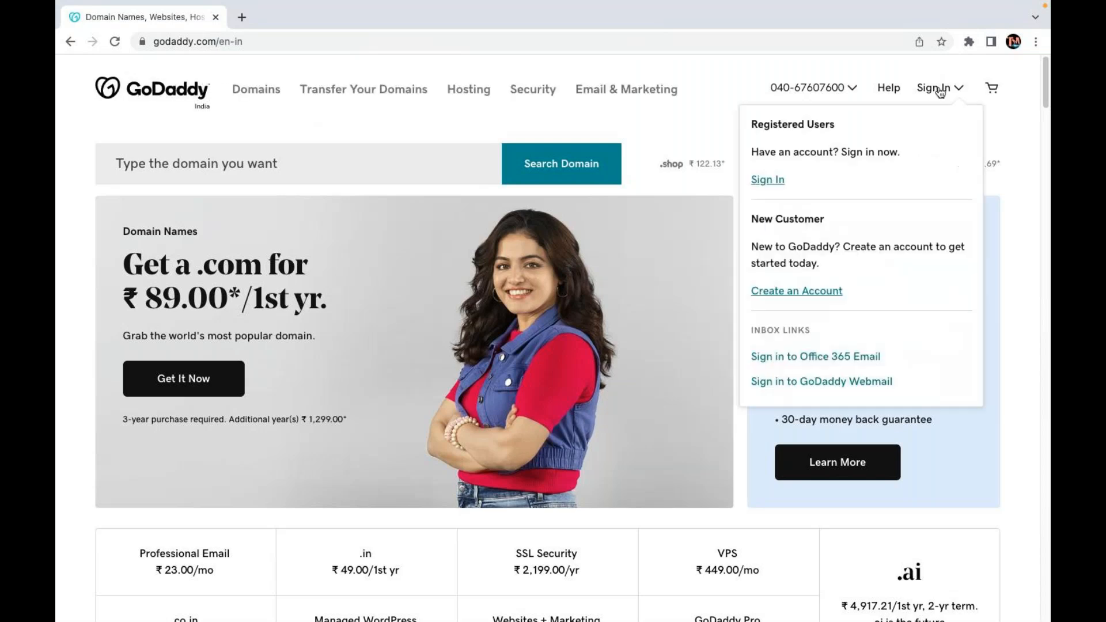
click(767, 181)
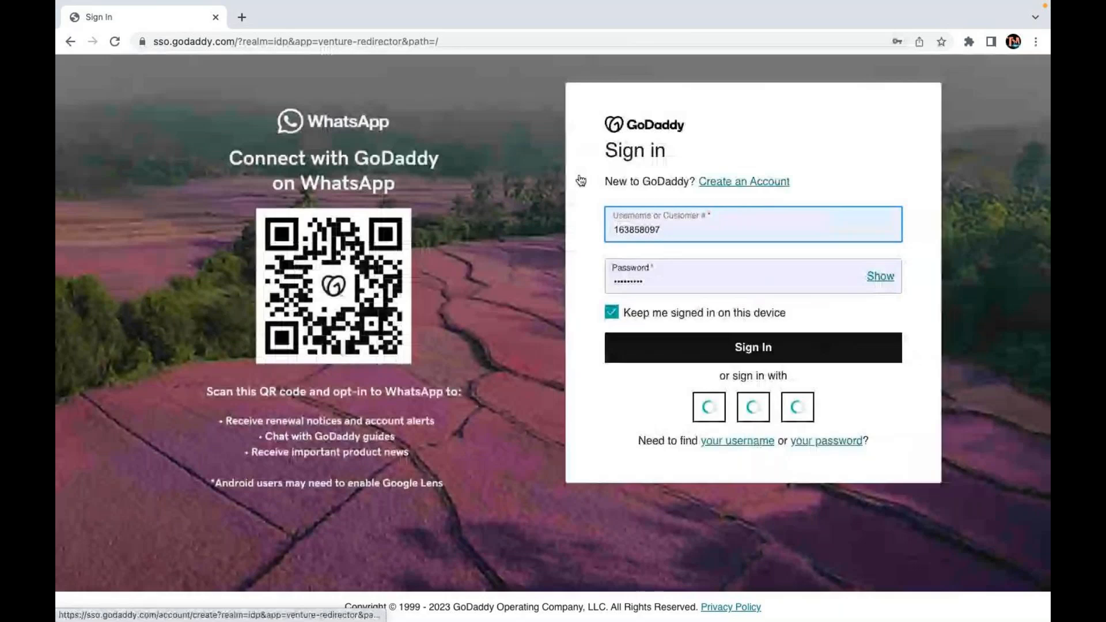
click(729, 345)
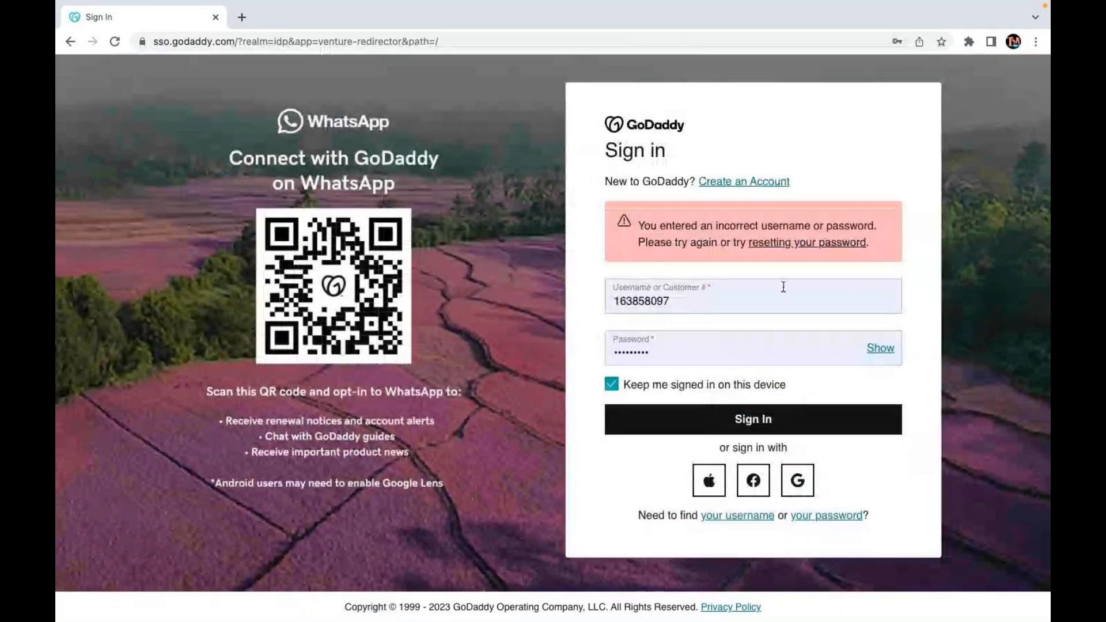
double_click(689, 358)
text(•••••••)
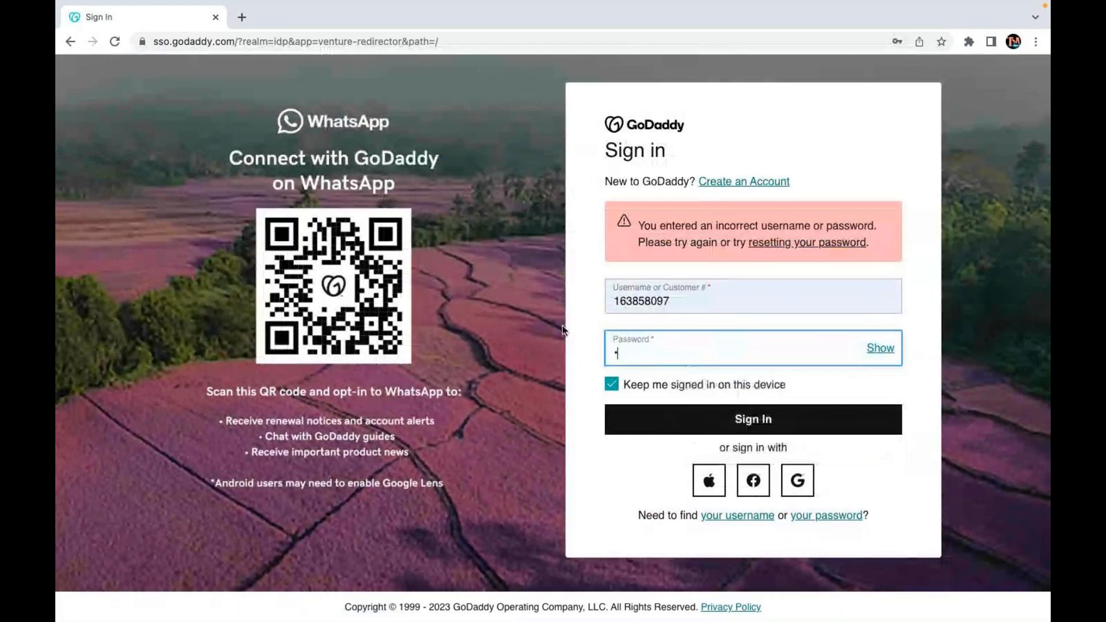
text(••)
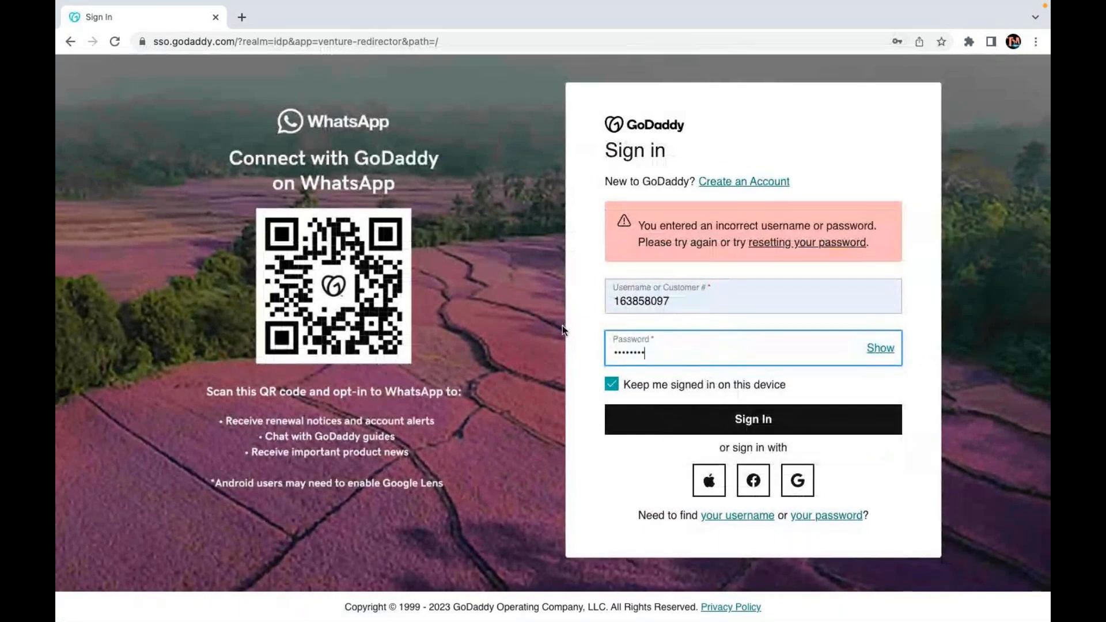
click(716, 427)
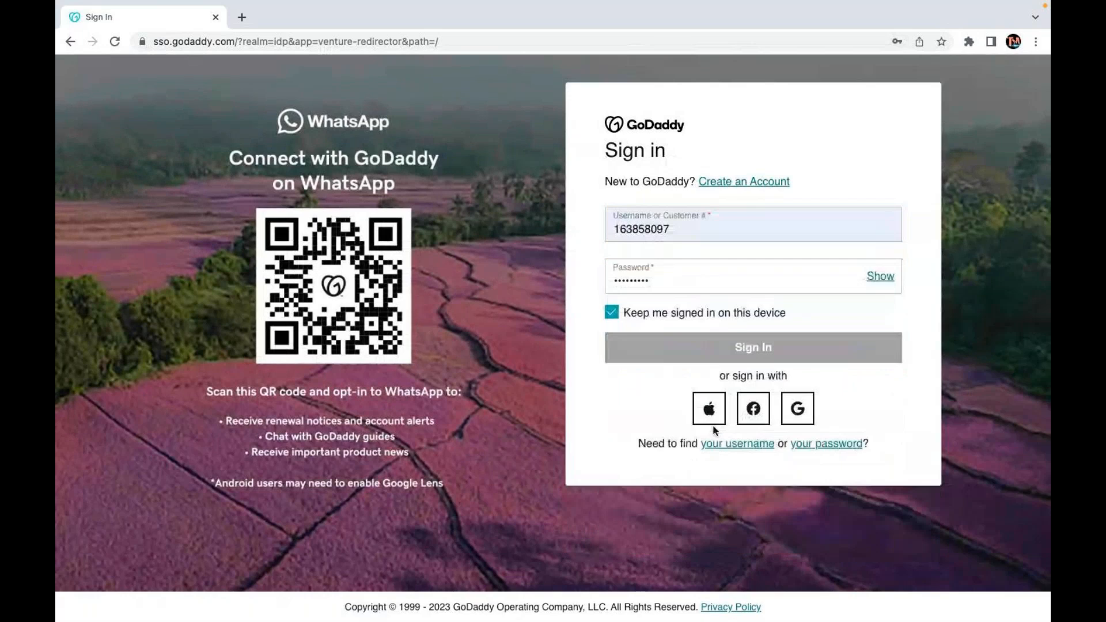
click(813, 244)
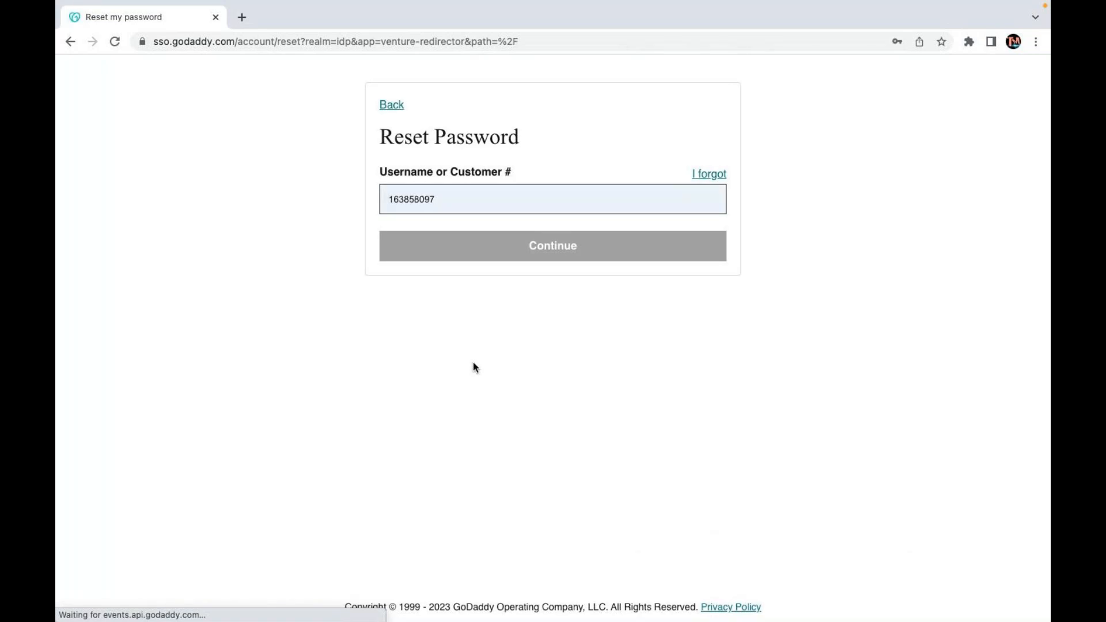
Request the password reset email, then go back to the GoDaddy Sign In page.
click(571, 254)
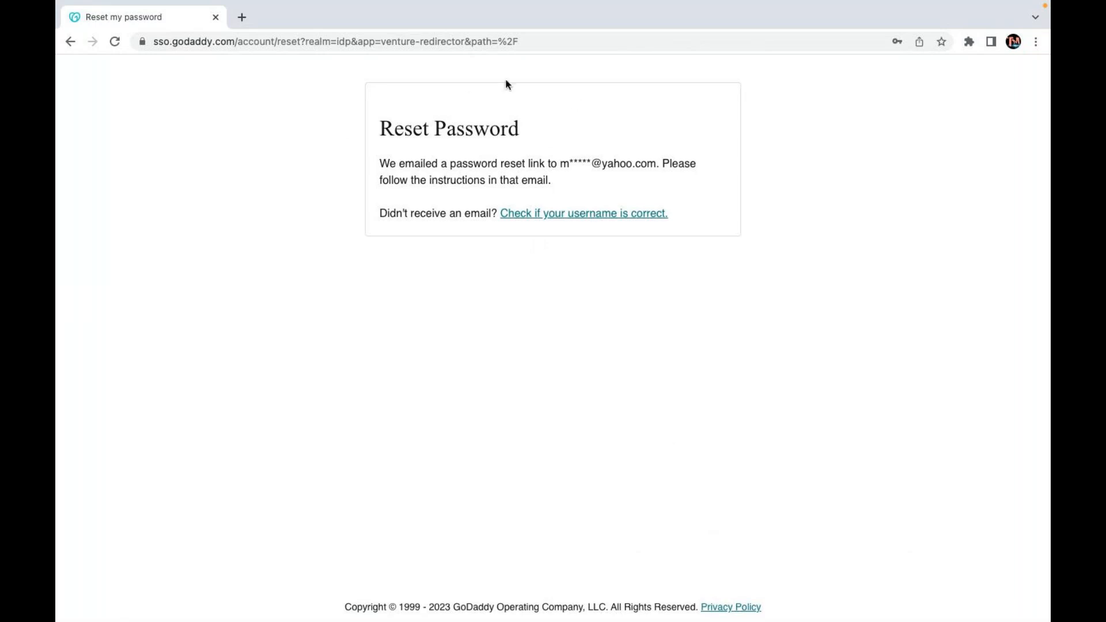
click(72, 42)
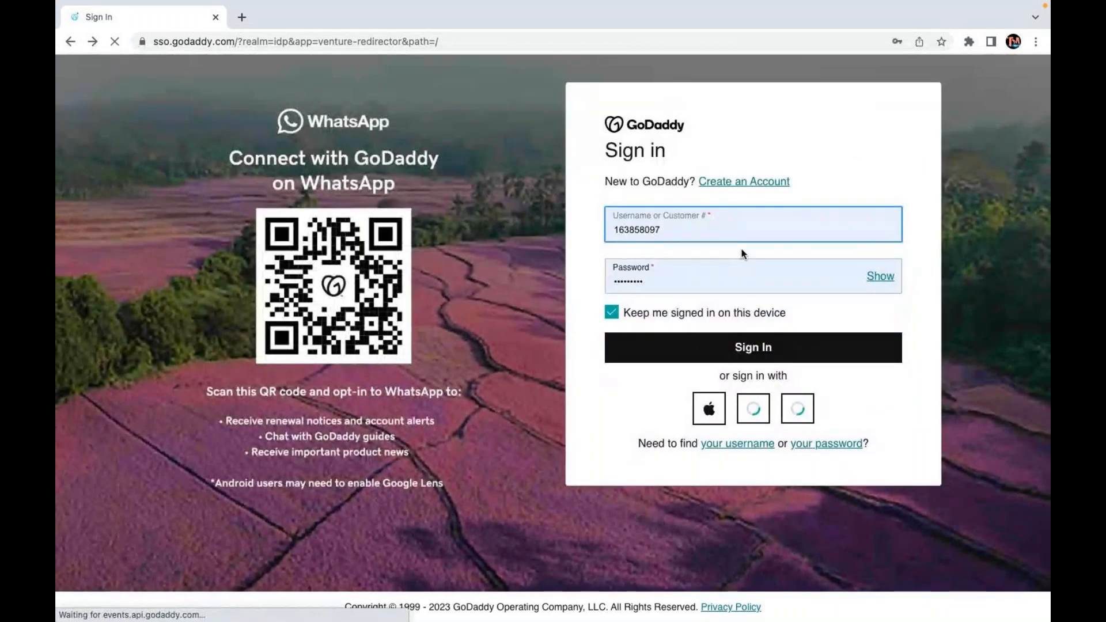
Re-enter the password, sign in, and update Chrome's saved password to reach My Products.
click(615, 230)
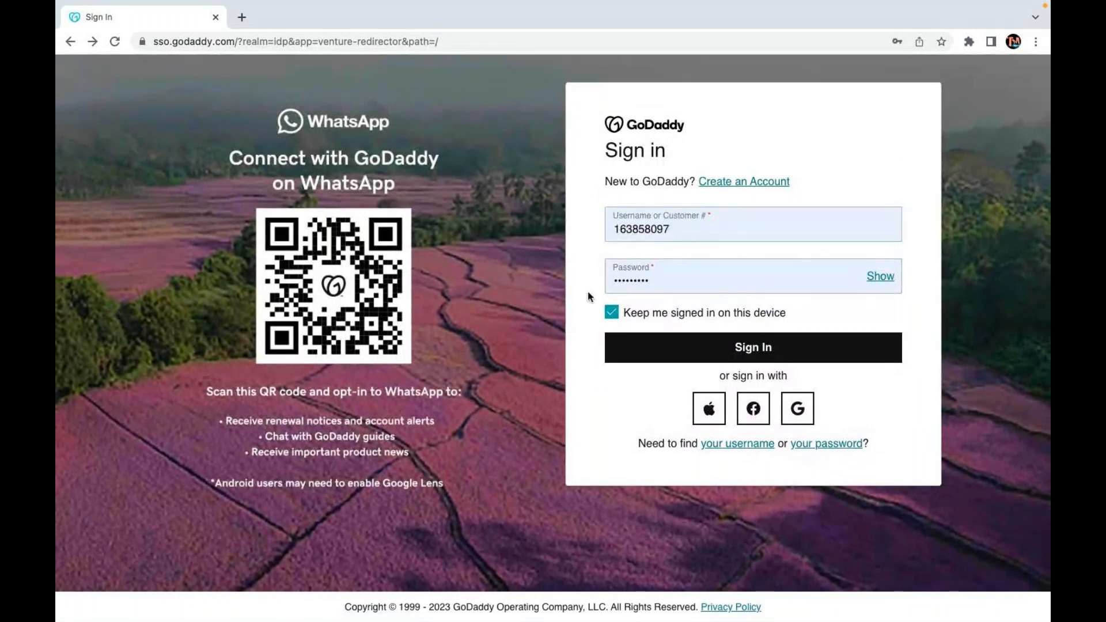
drag(659, 282, 446, 283)
text(•••••••)
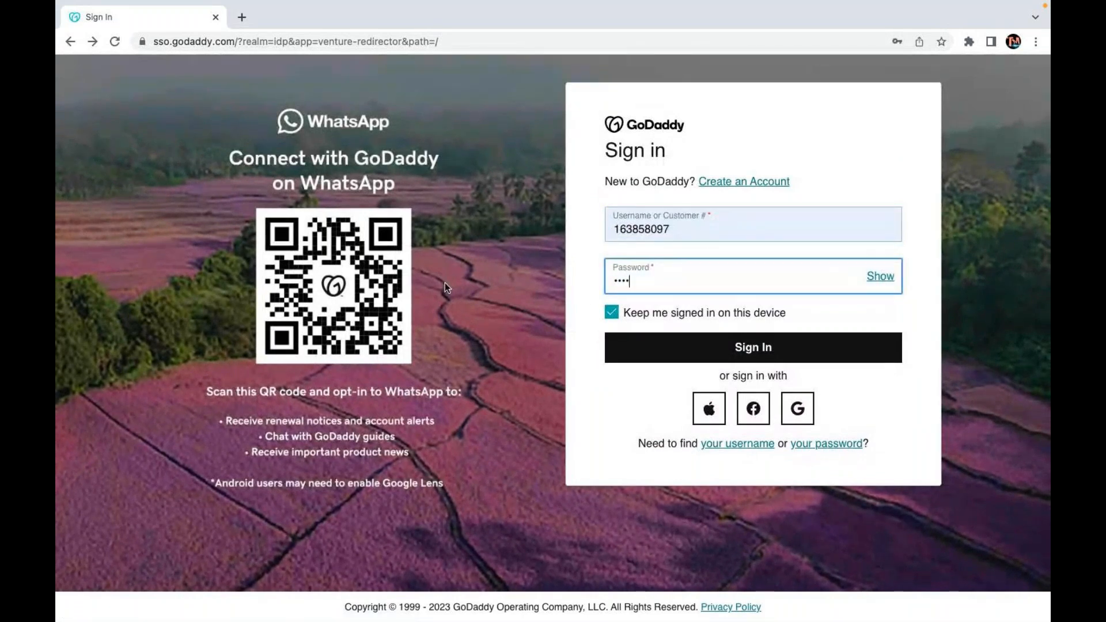
text(••)
click(782, 348)
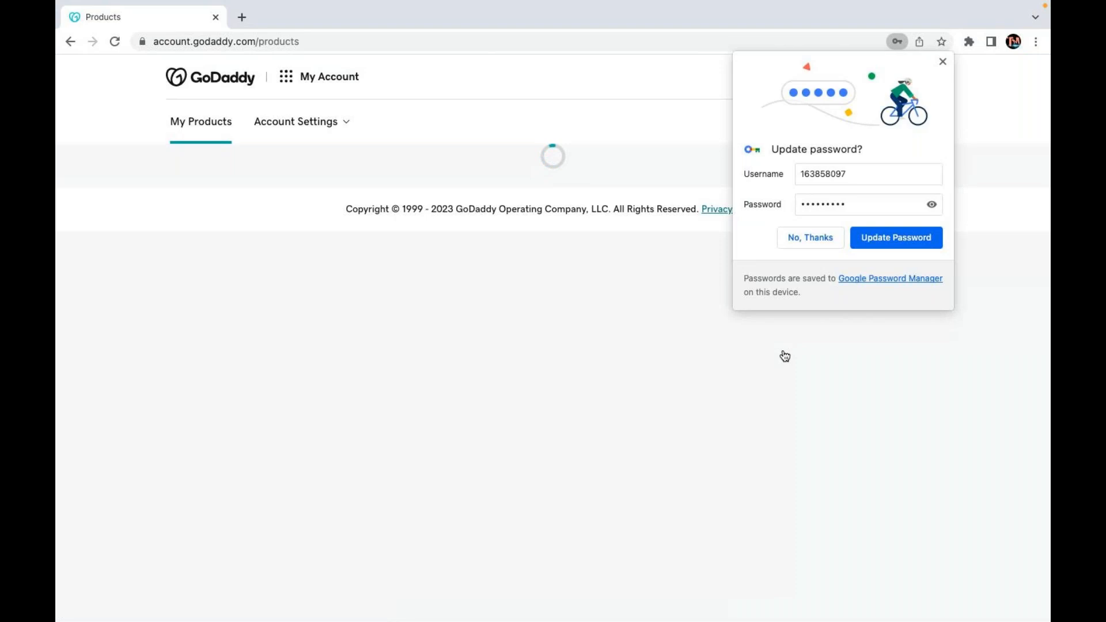
click(905, 235)
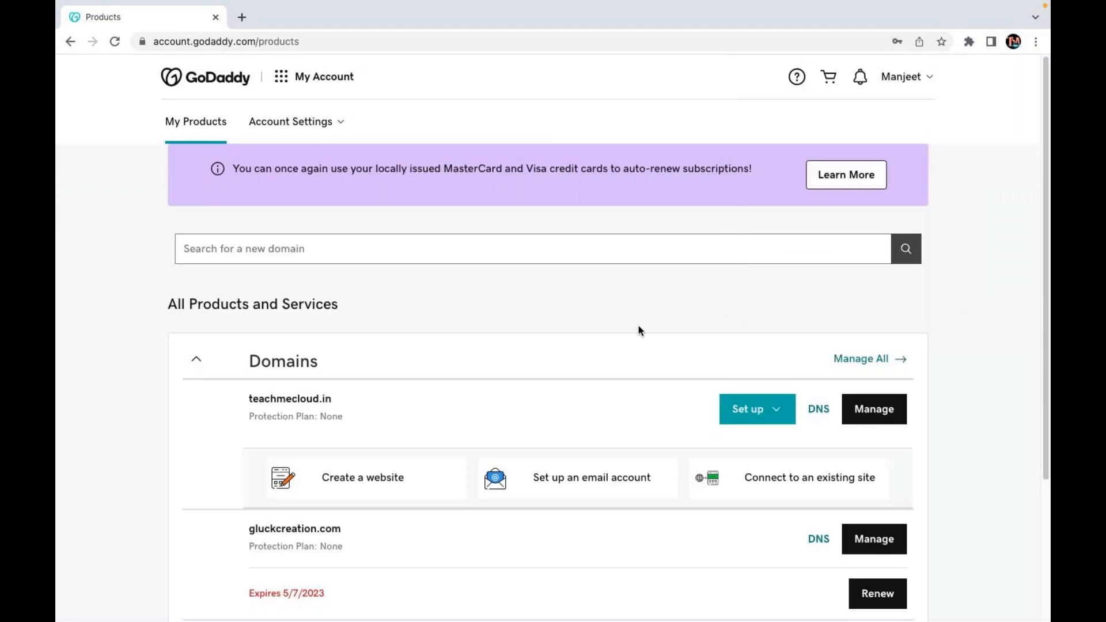
Dismiss the chat popup and copy gluckcreation.com from the GoDaddy Domains list.
scroll(490, 487, down, 3)
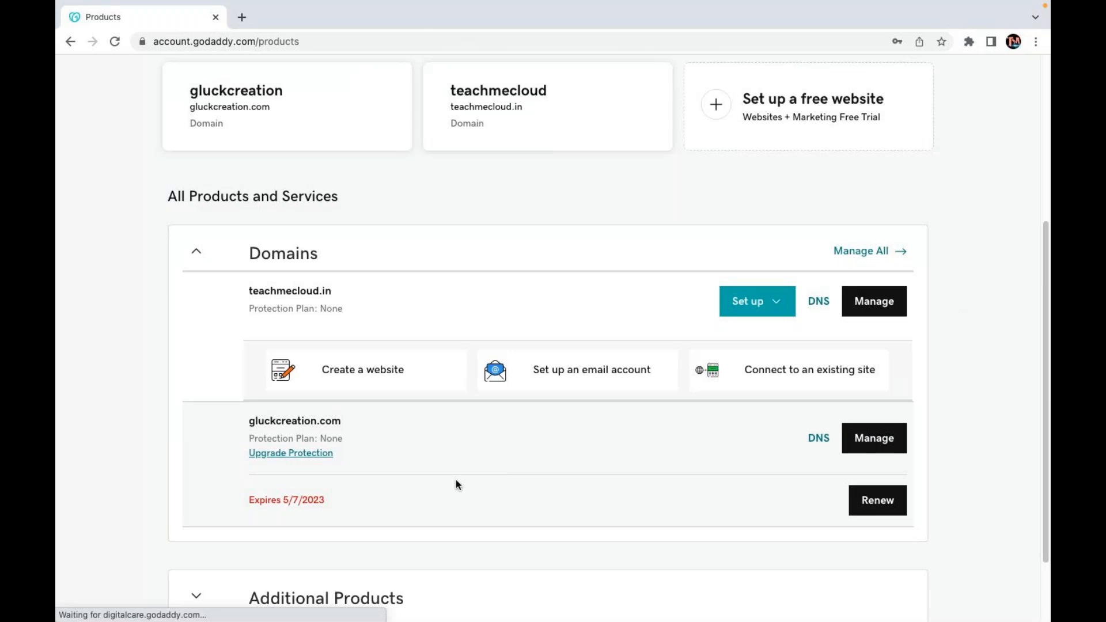
scroll(455, 479, up, 1)
scroll(455, 484, up, 5)
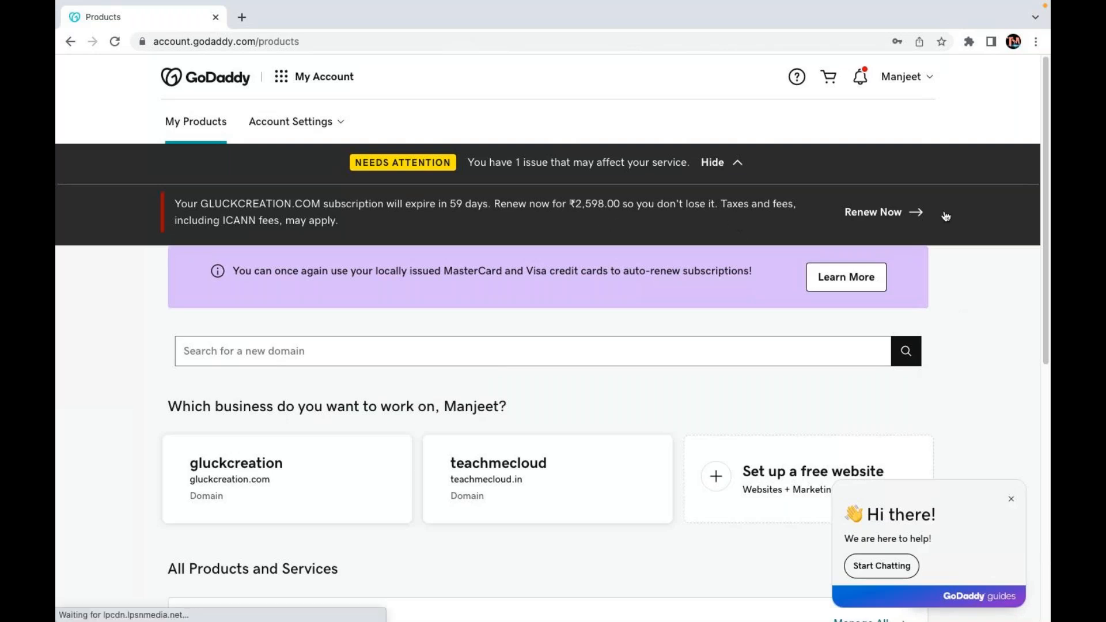
scroll(653, 323, down, 7)
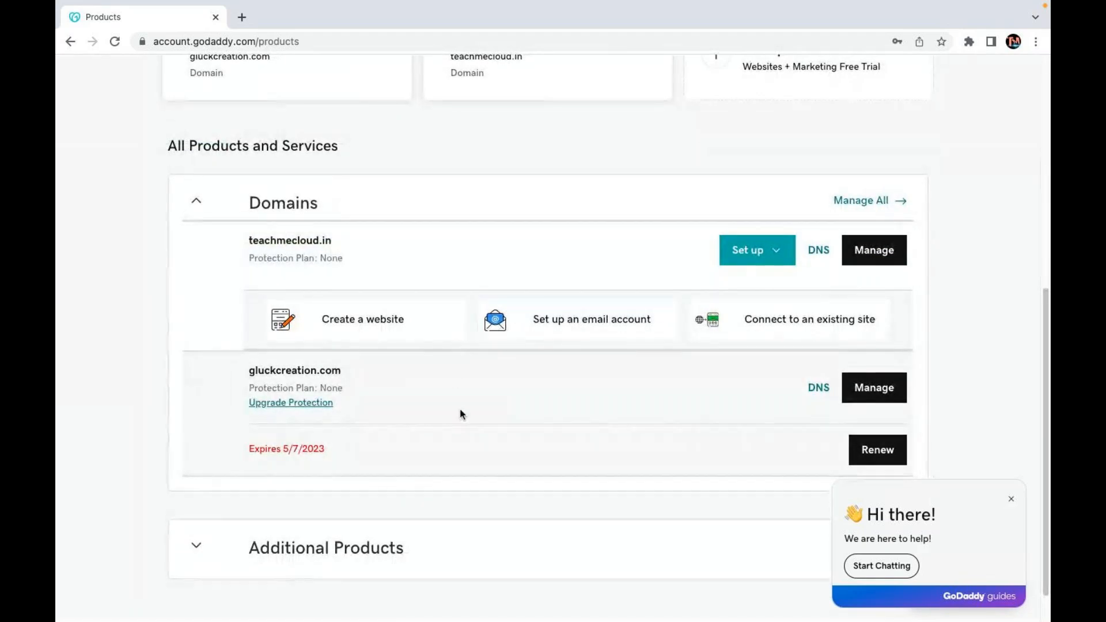
click(1011, 500)
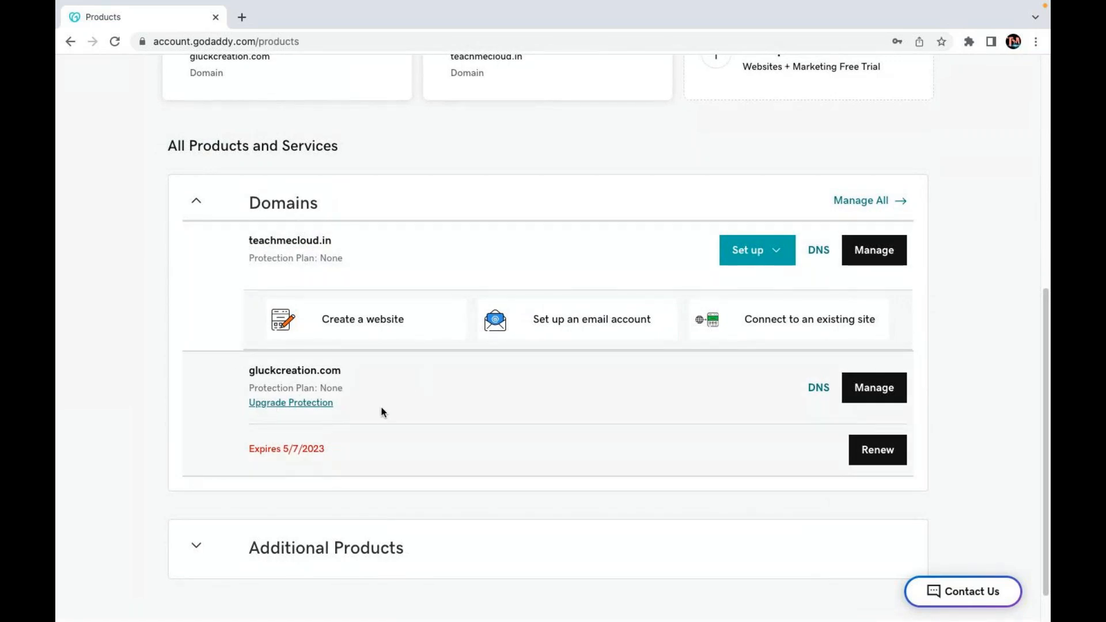
scroll(381, 412, up, 1)
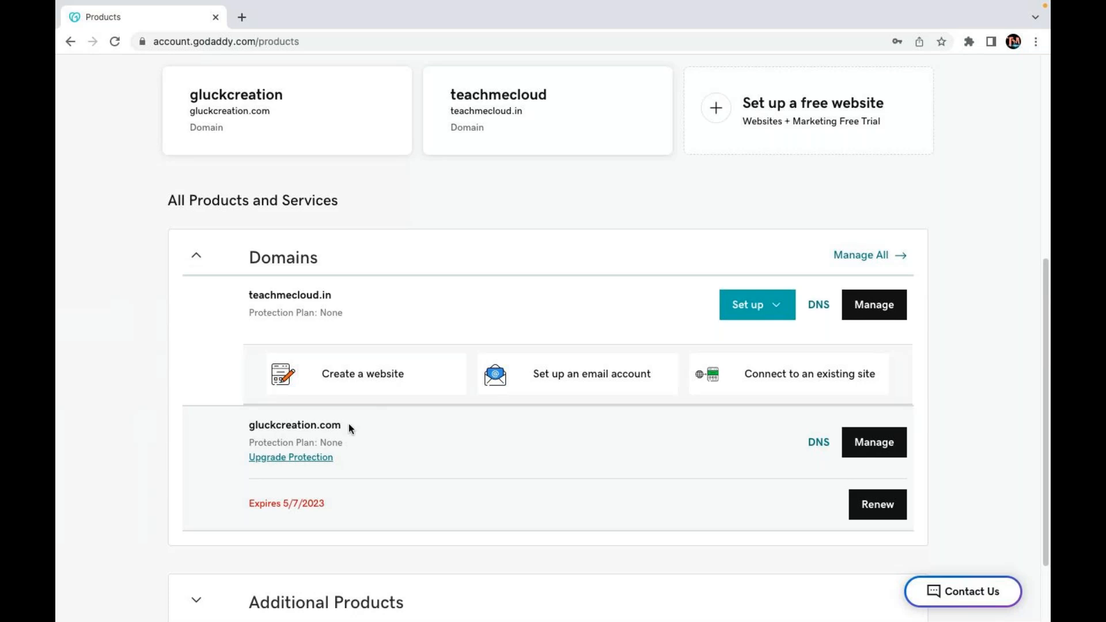
drag(348, 427, 236, 425)
key(super+c)
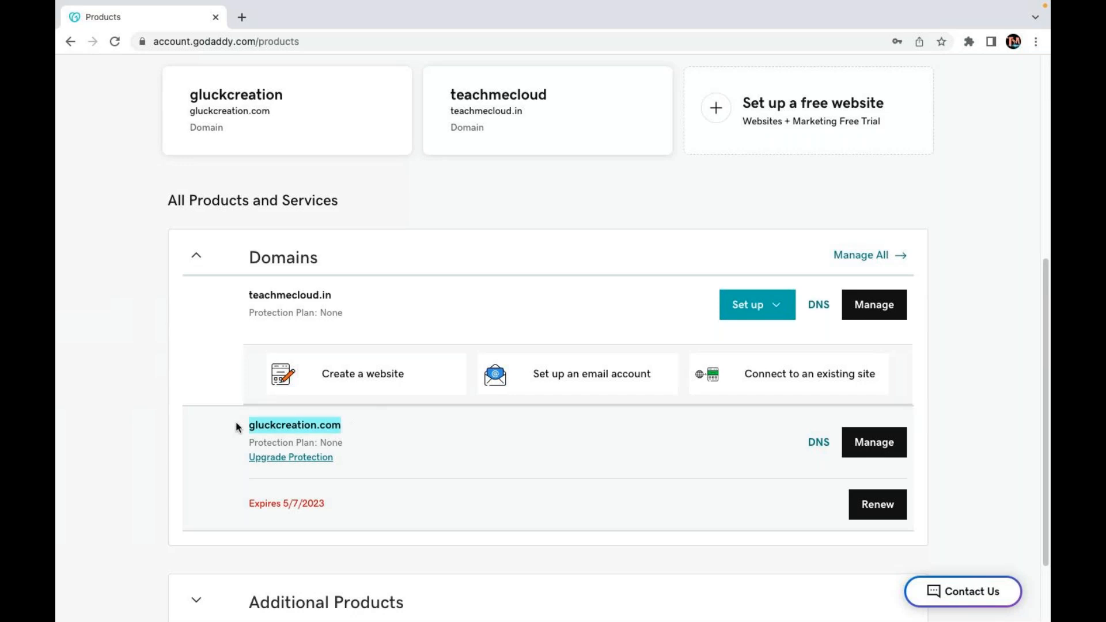
right_click(278, 423)
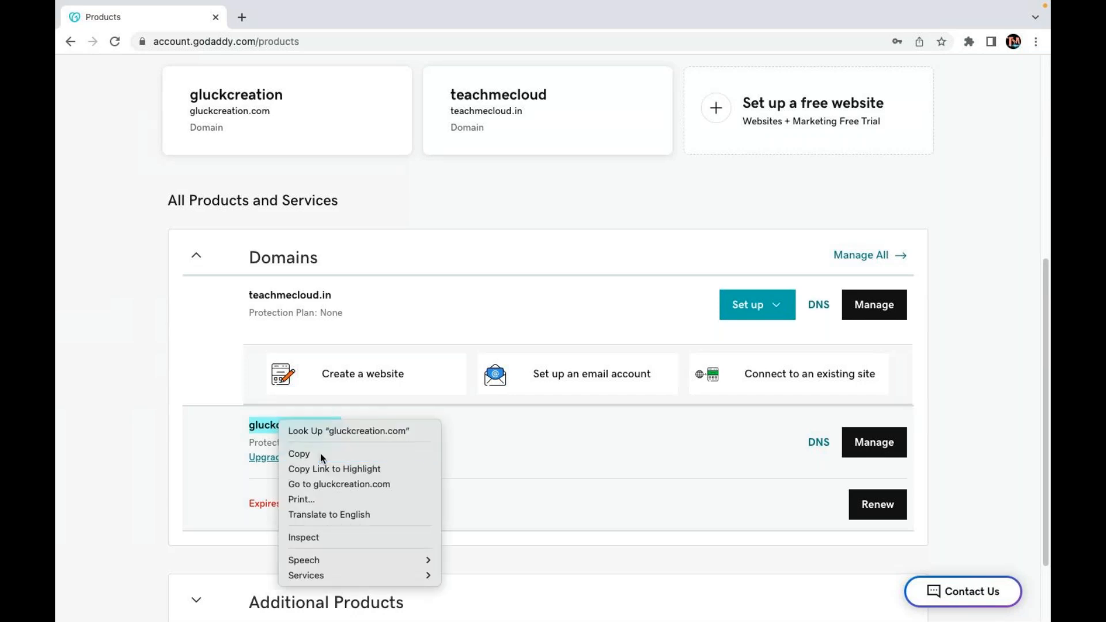
click(299, 454)
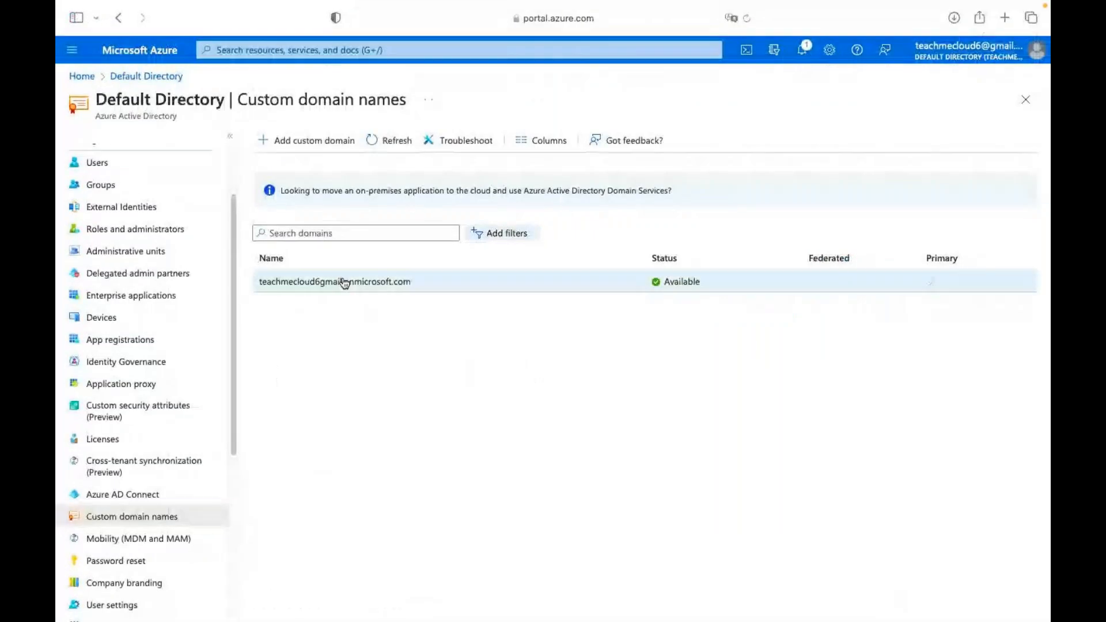
Add gluckcreation.com as a custom domain and show its TXT verification record (host @, TTL 3600).
click(310, 143)
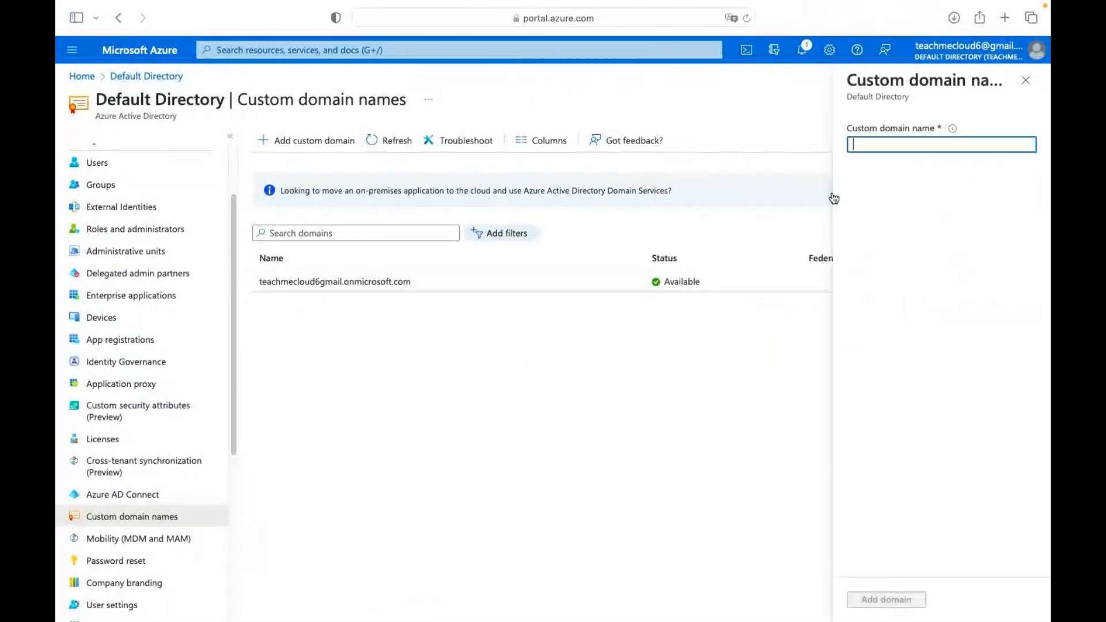
key(super+v)
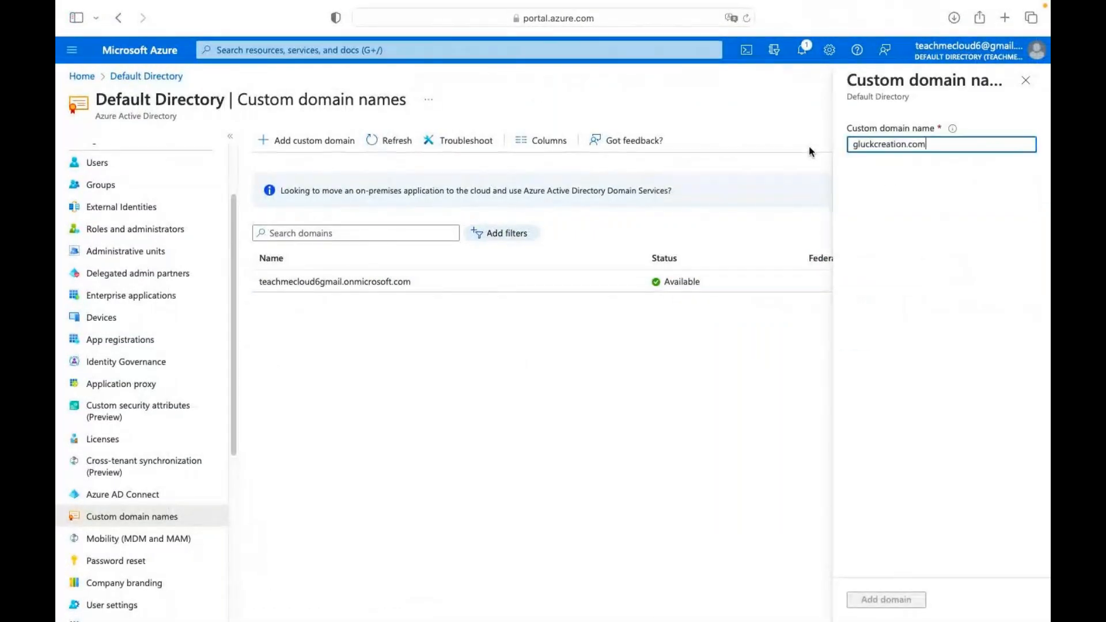
click(893, 599)
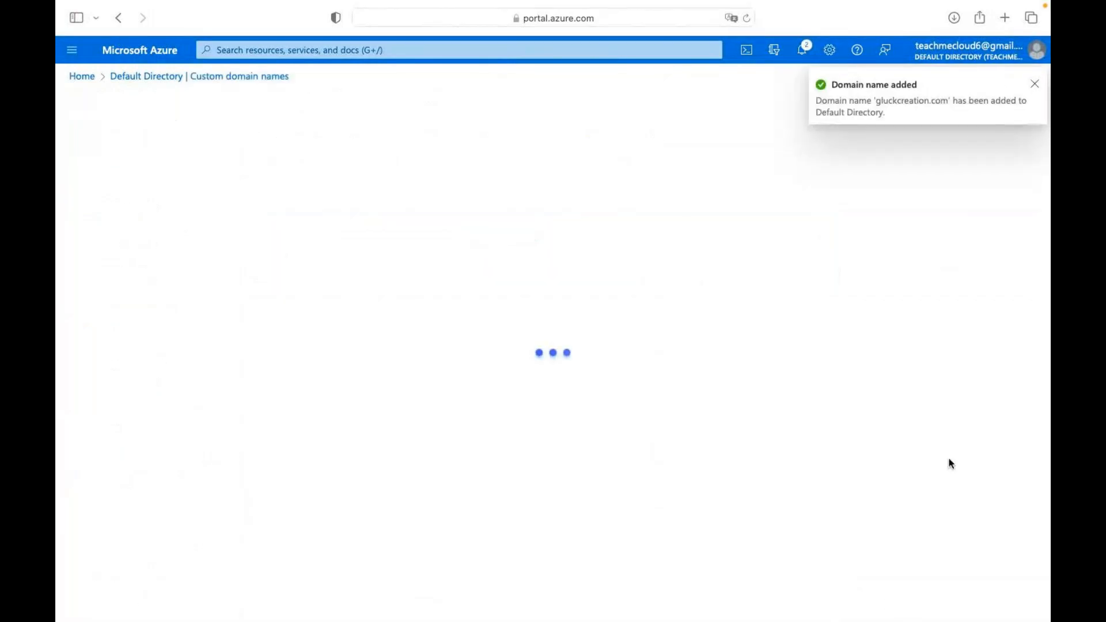
click(1035, 84)
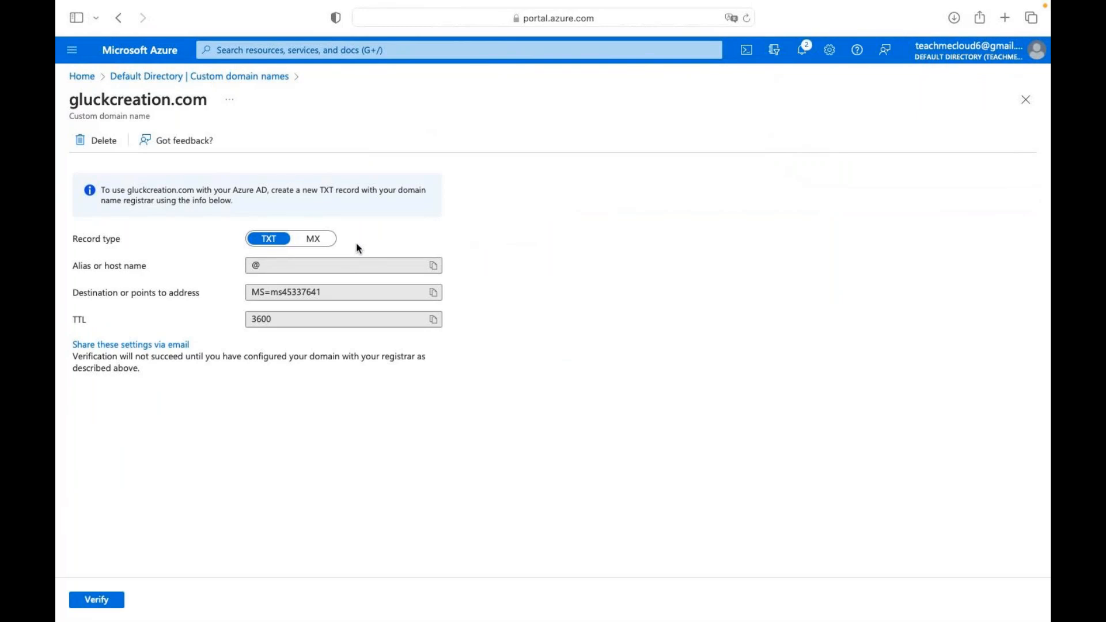
click(314, 239)
click(269, 241)
key(ctrl+Right)
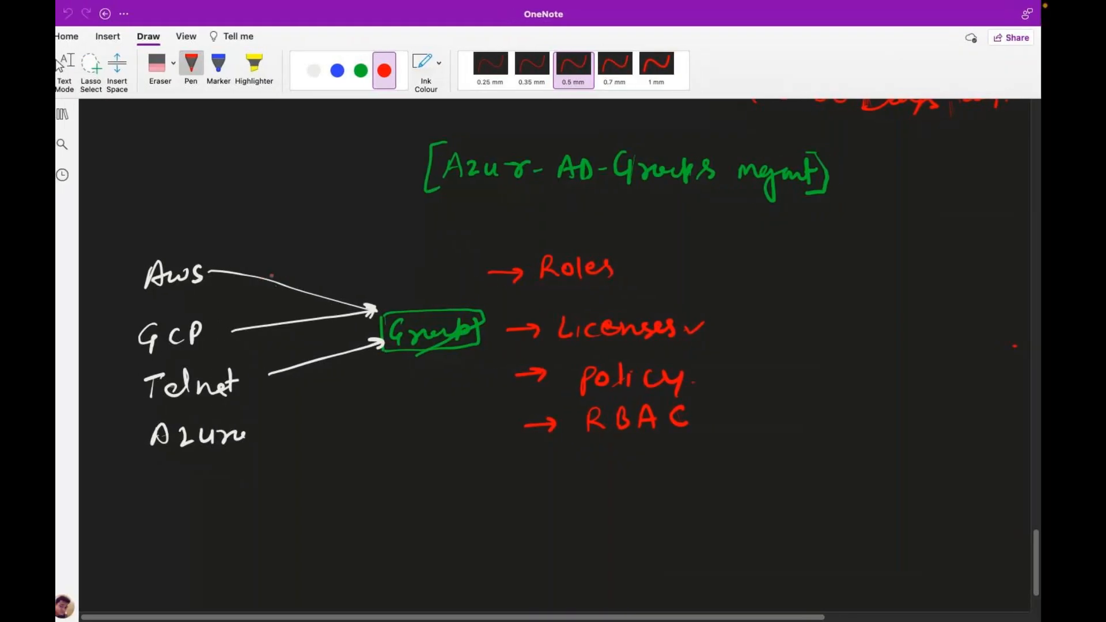
key(ctrl+Left)
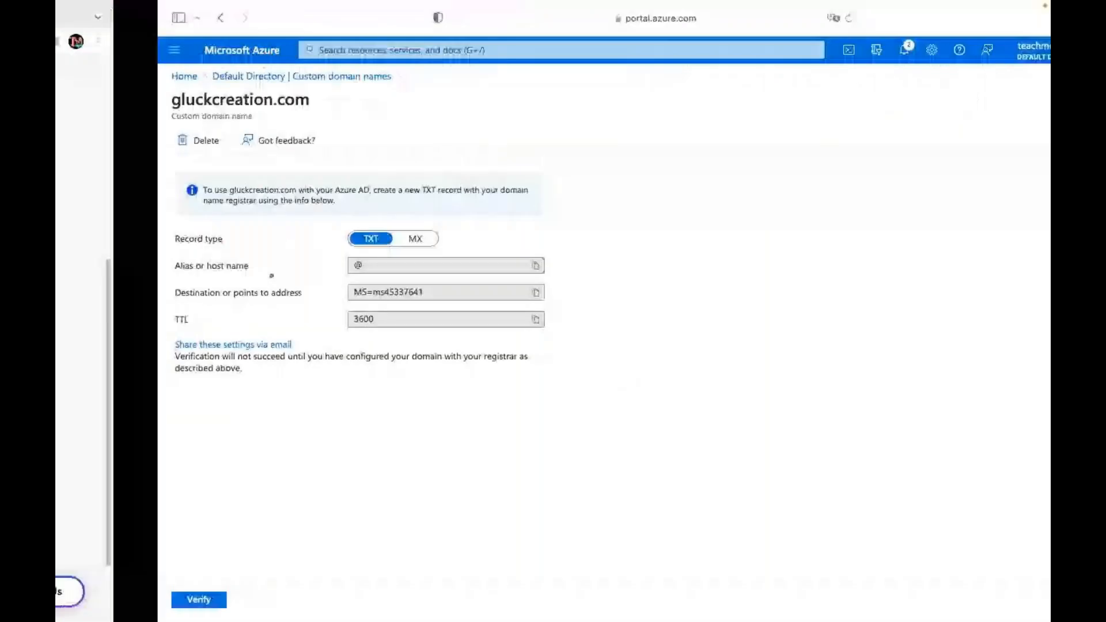
Load portal.azure.com in a new Chrome tab and sign in with the second account.
key(ctrl+Left)
click(243, 18)
text(po)
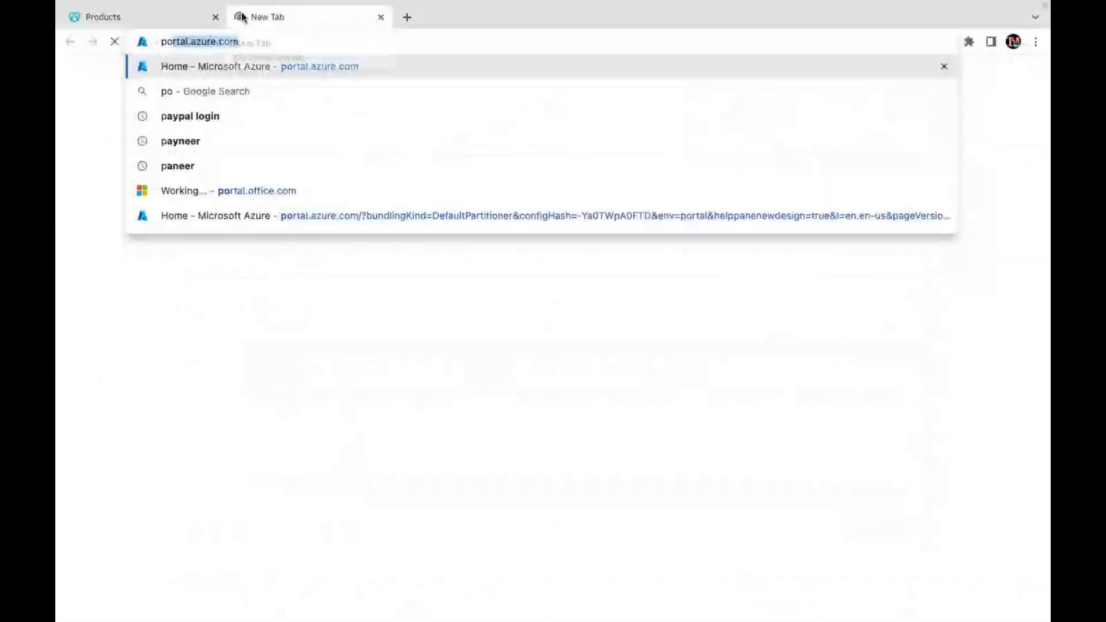
key(Return)
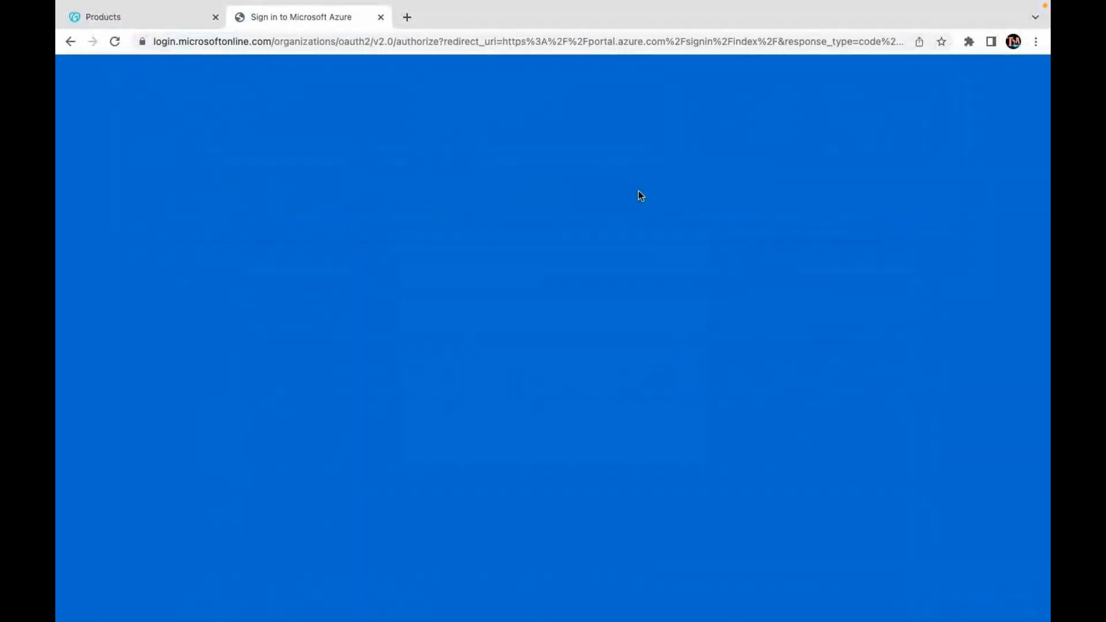
click(585, 313)
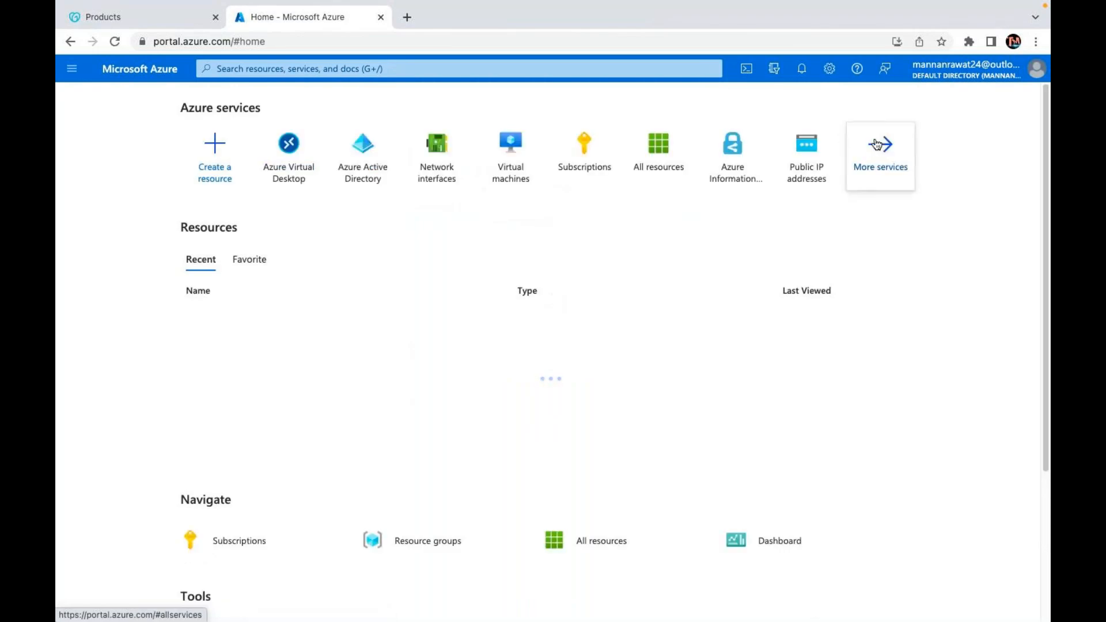
List the directory's custom domains, see gluckcreation.com as Verified, and open its page.
click(518, 177)
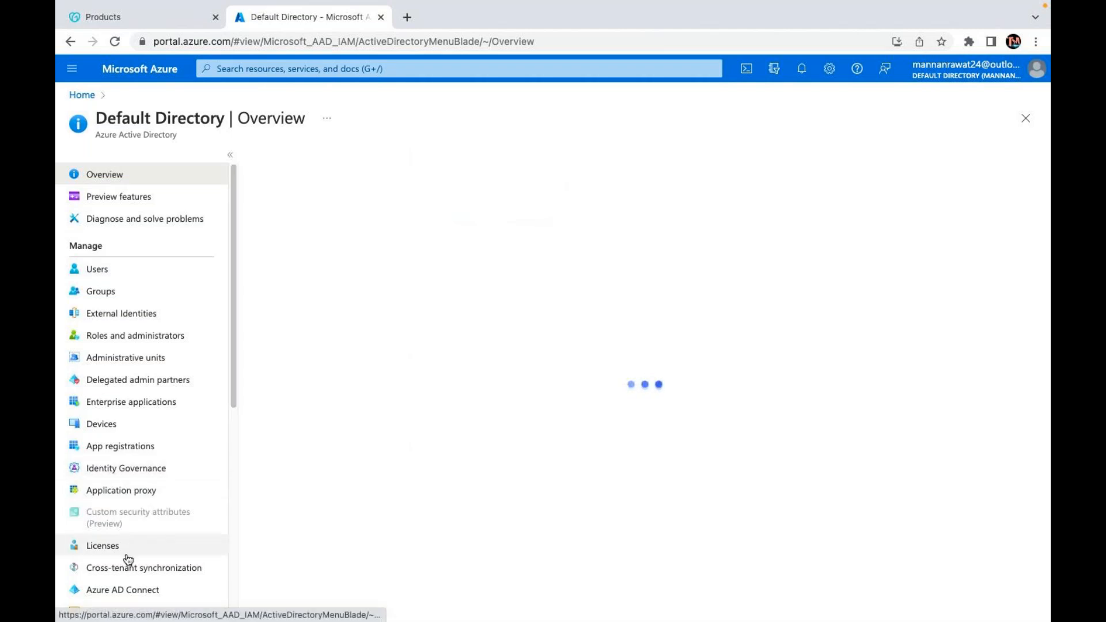
scroll(113, 550, down, 3)
click(121, 509)
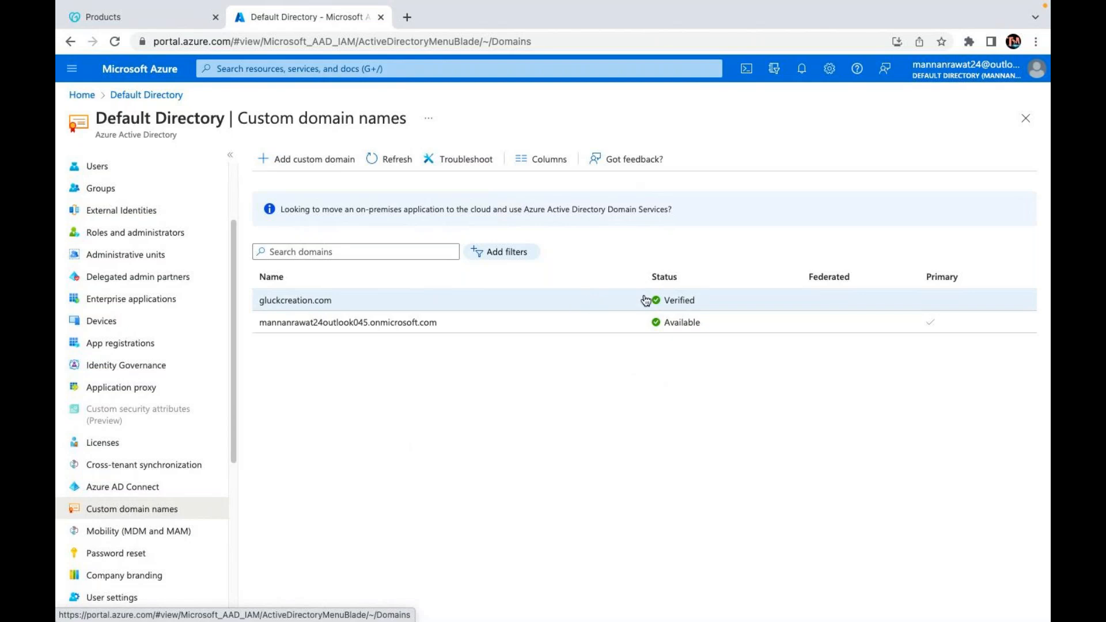
click(296, 301)
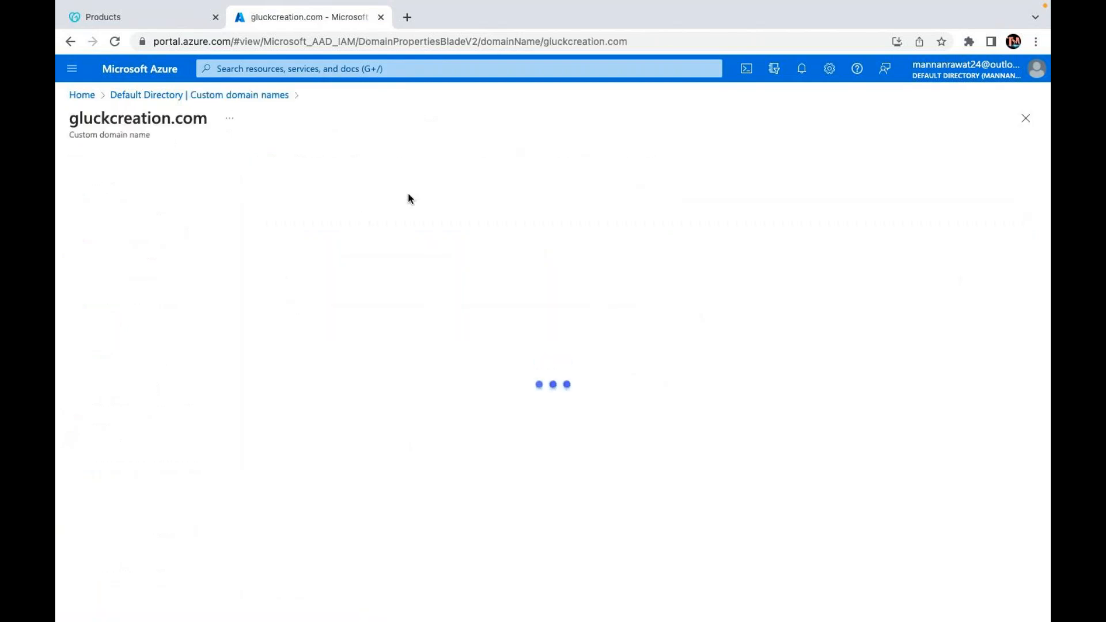
Delete gluckcreation.com, confirming with its pasted name, then return to GoDaddy's My Products tab.
click(186, 157)
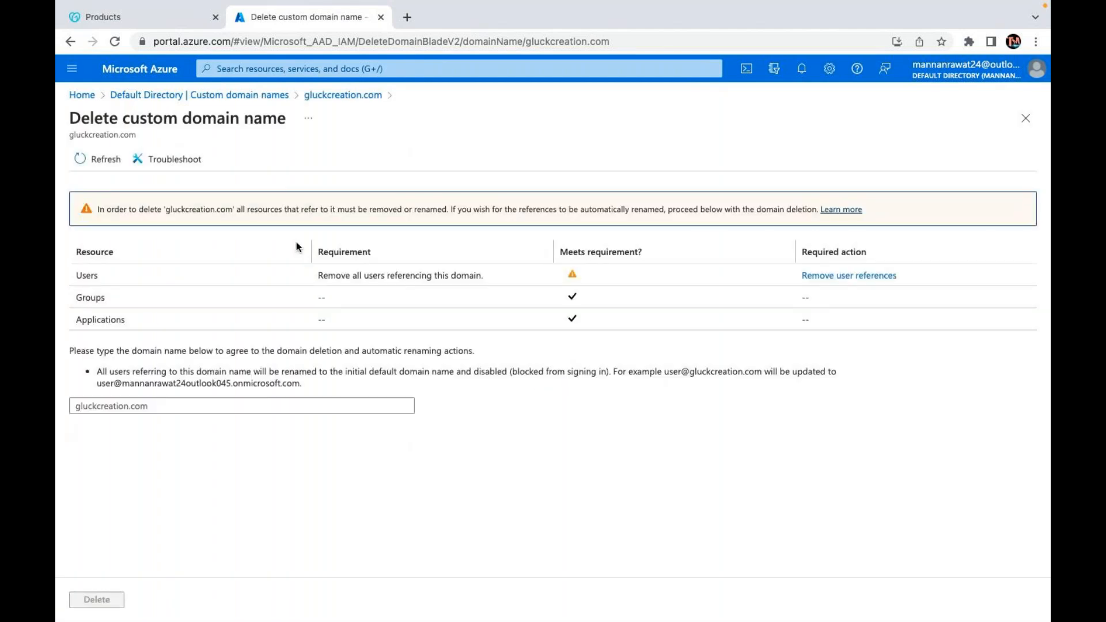
click(161, 406)
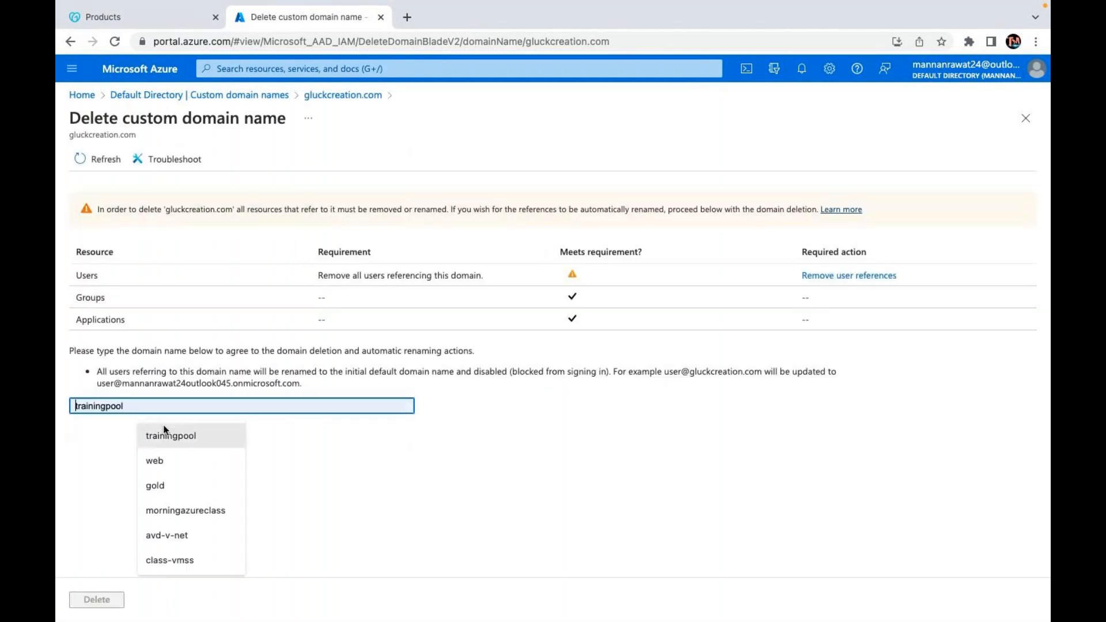
right_click(161, 406)
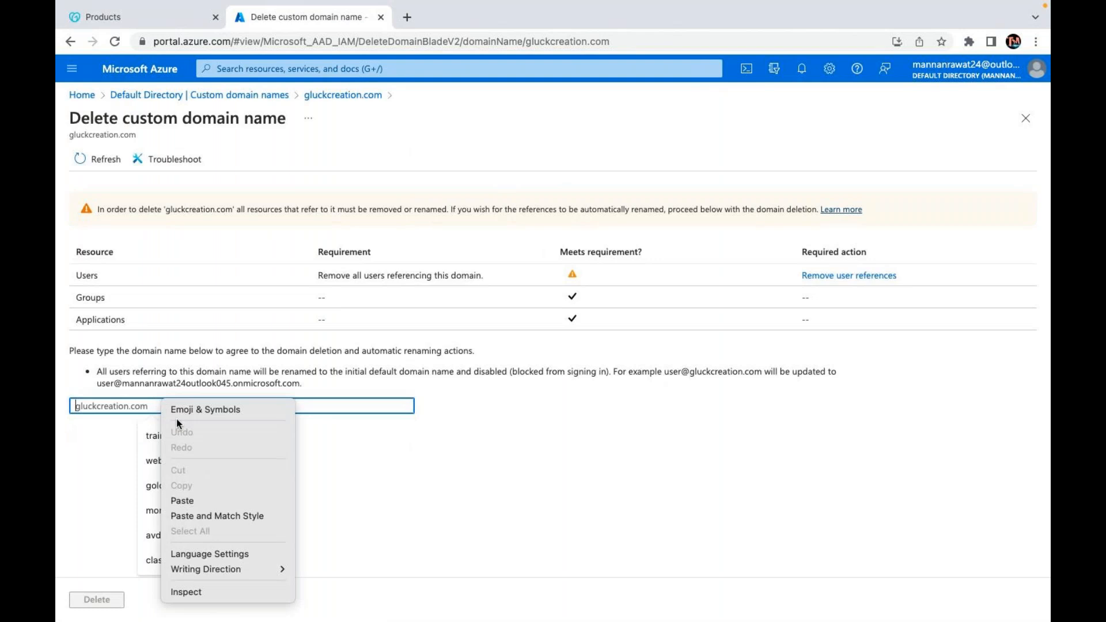
click(181, 500)
click(96, 599)
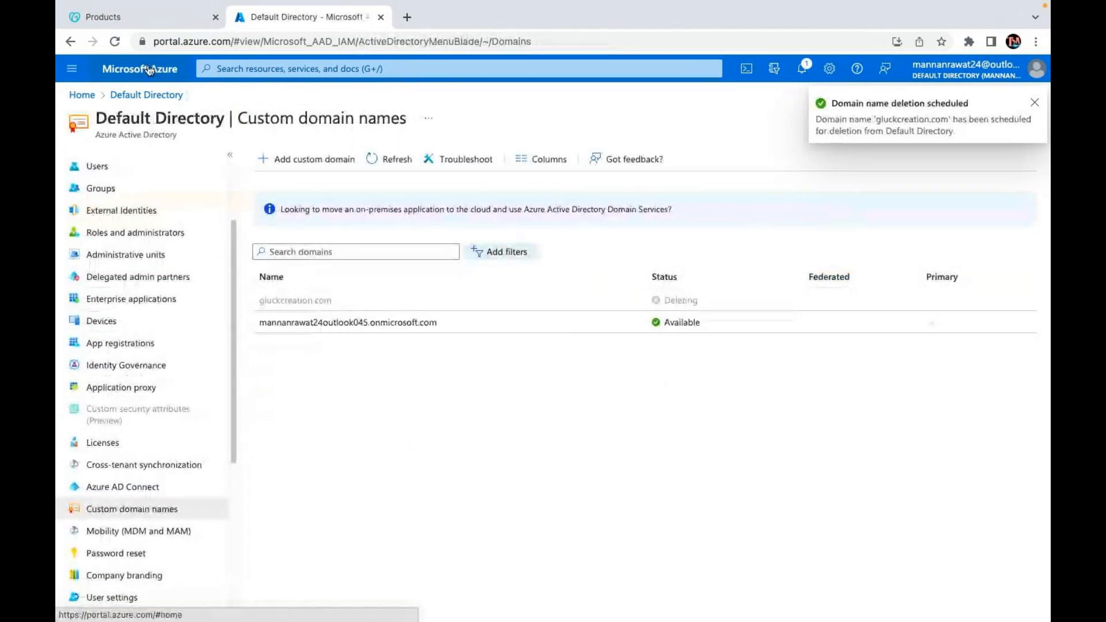
click(159, 21)
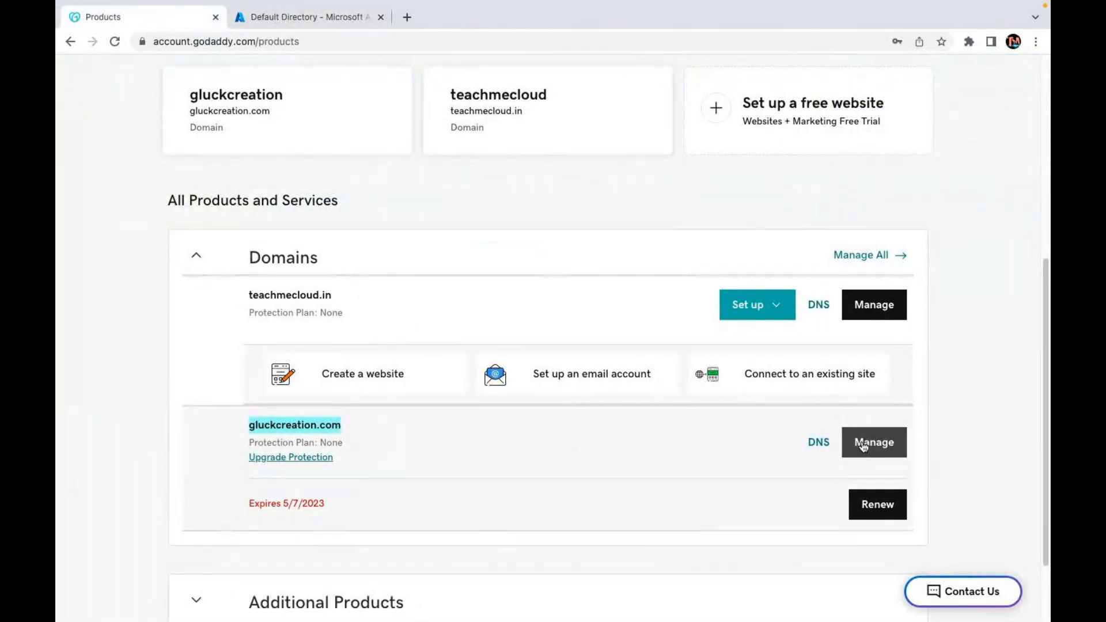
Open gluckcreation.com's management dashboard, then its Manage Domain settings page with renewal and privacy details.
click(863, 445)
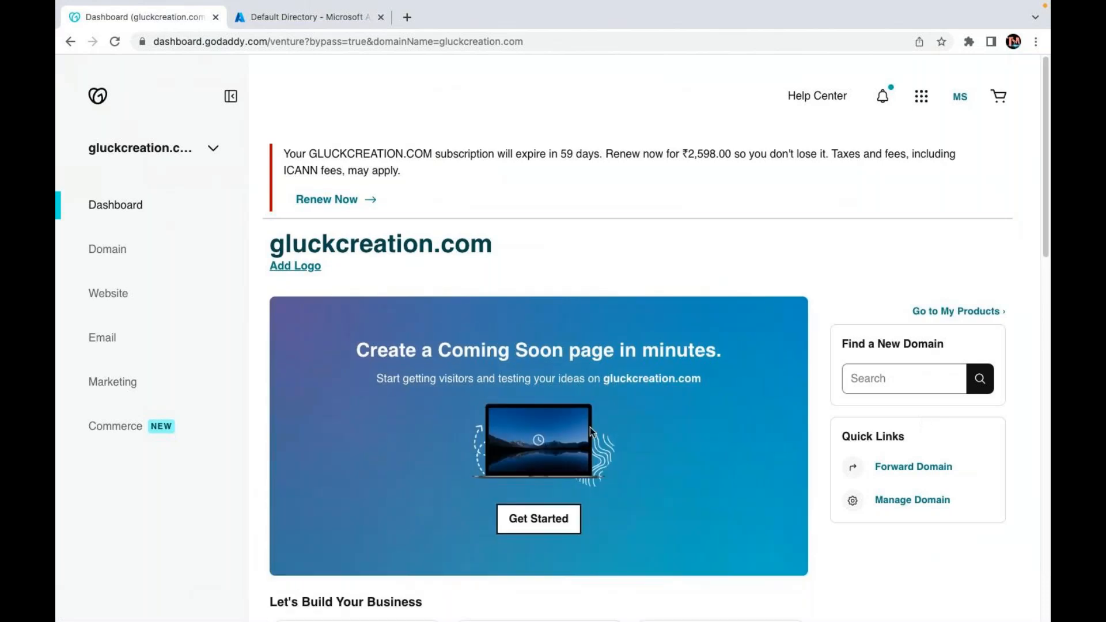
scroll(591, 431, down, 5)
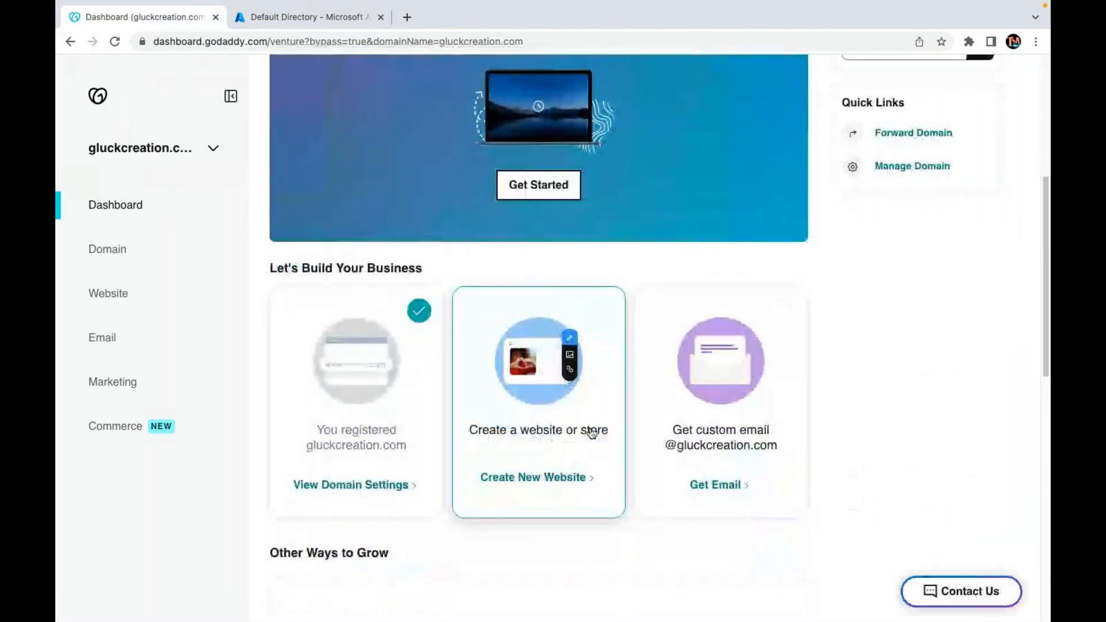
scroll(592, 432, down, 6)
scroll(592, 433, up, 1)
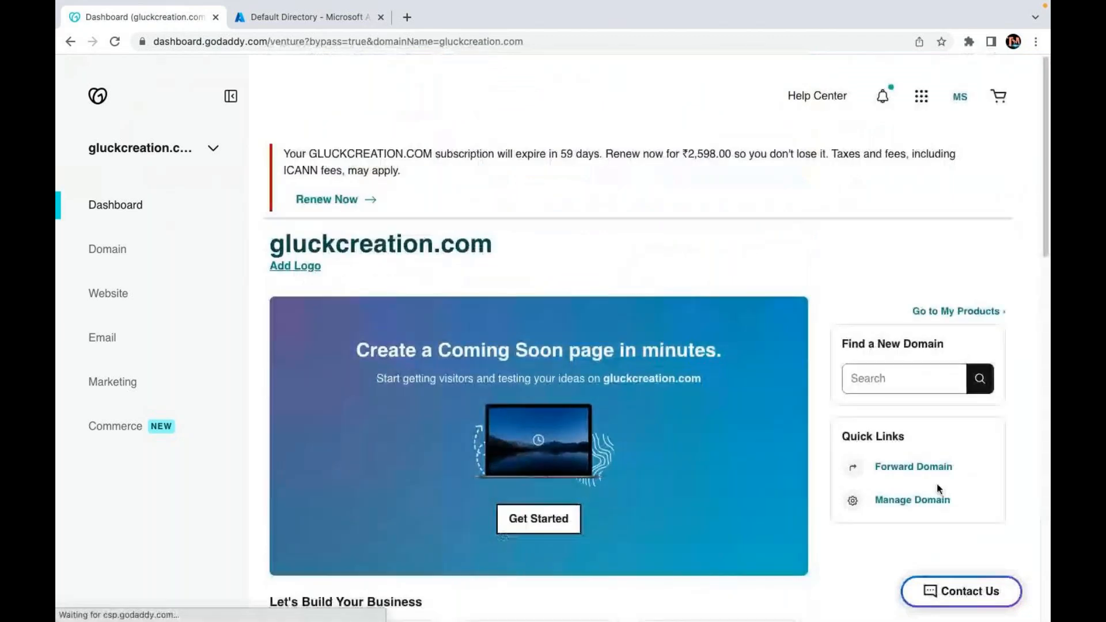
click(908, 501)
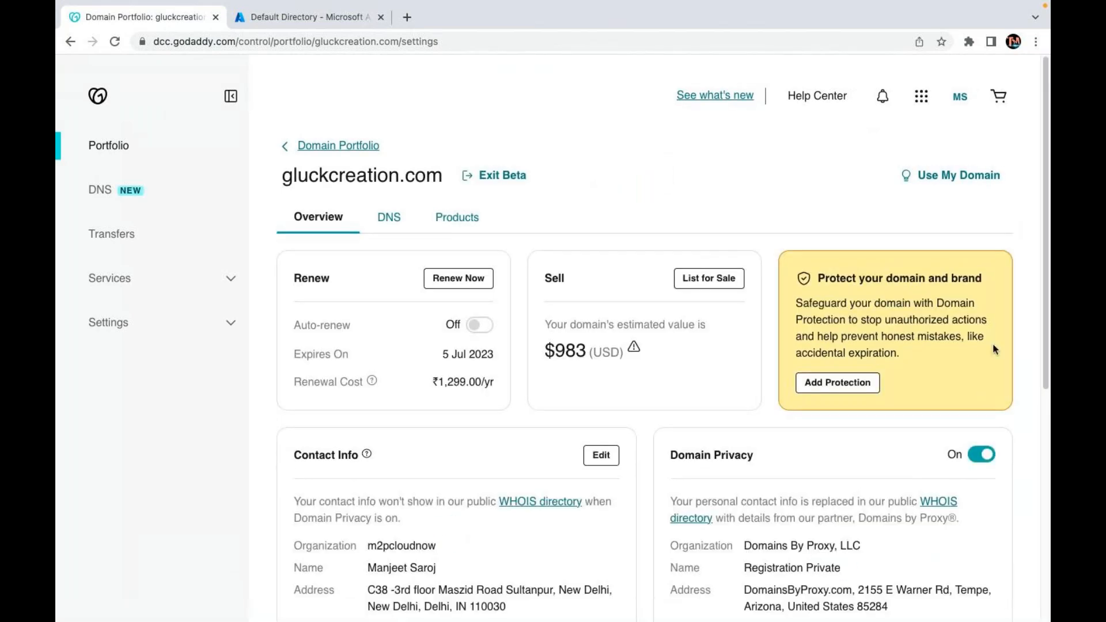
scroll(821, 349, down, 6)
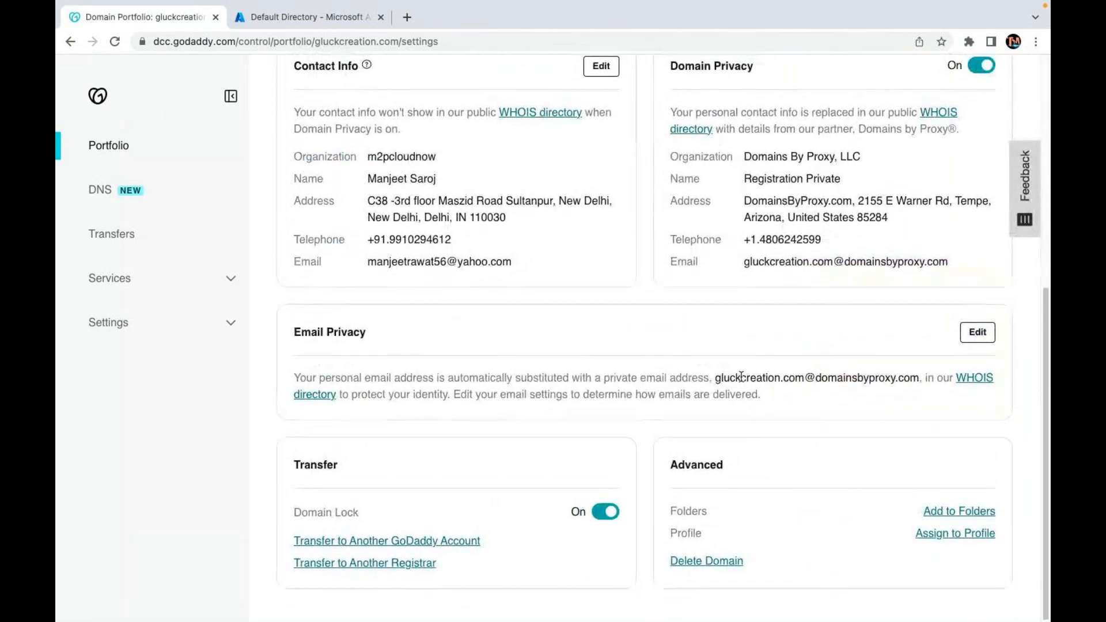
scroll(741, 376, up, 7)
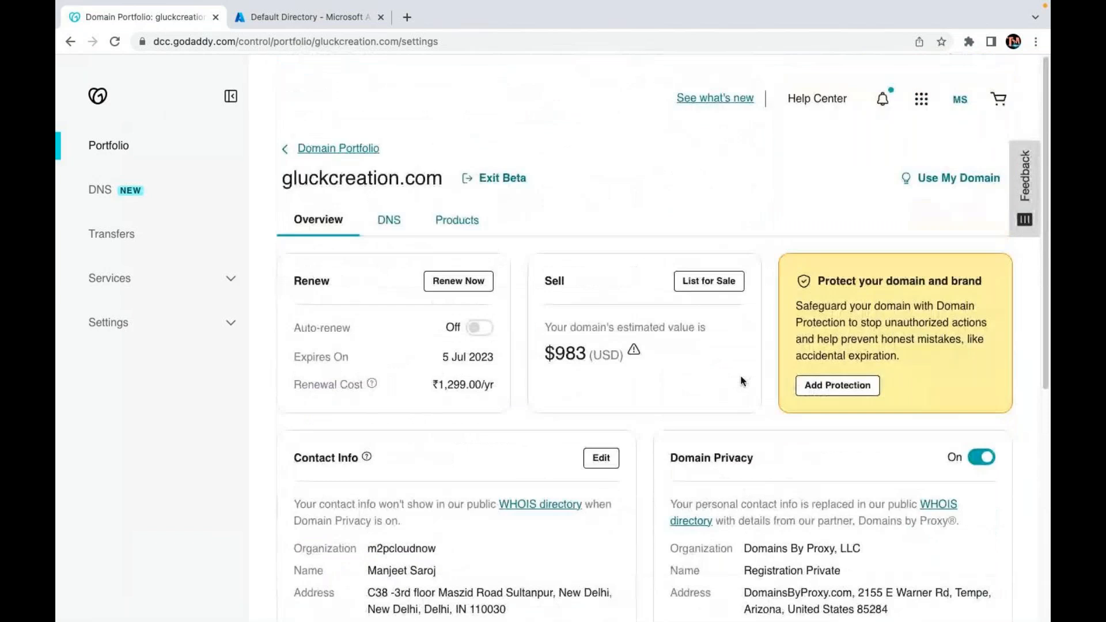
Delete the old MS=ms66776271 TXT record from gluckcreation.com's DNS records, leaving only NS and SOA.
click(390, 220)
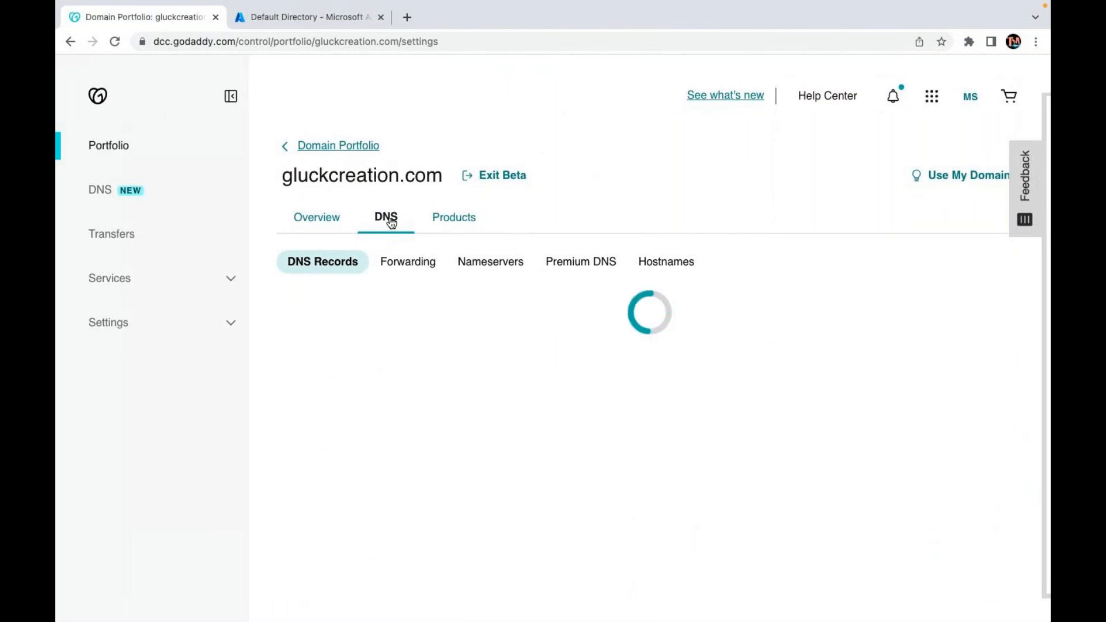
scroll(348, 451, down, 3)
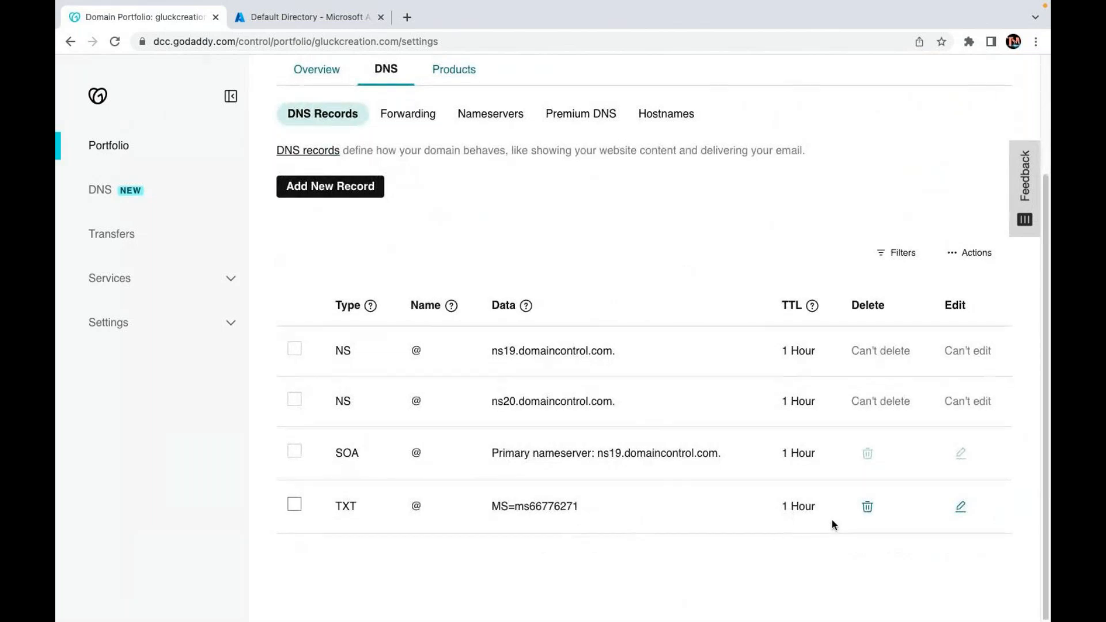
click(868, 507)
click(242, 364)
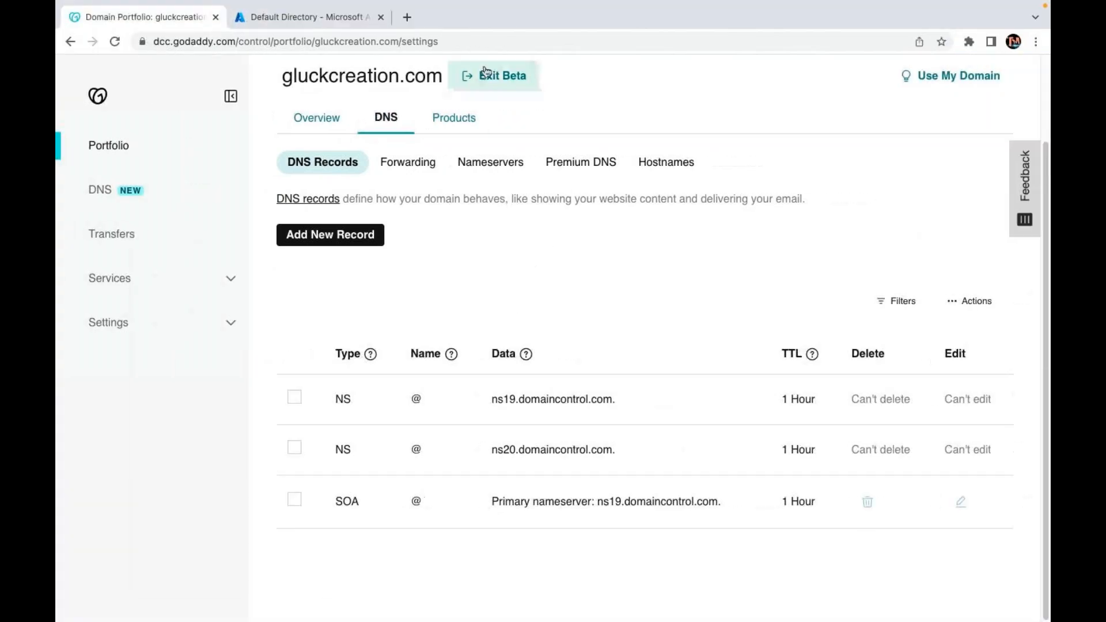
click(342, 17)
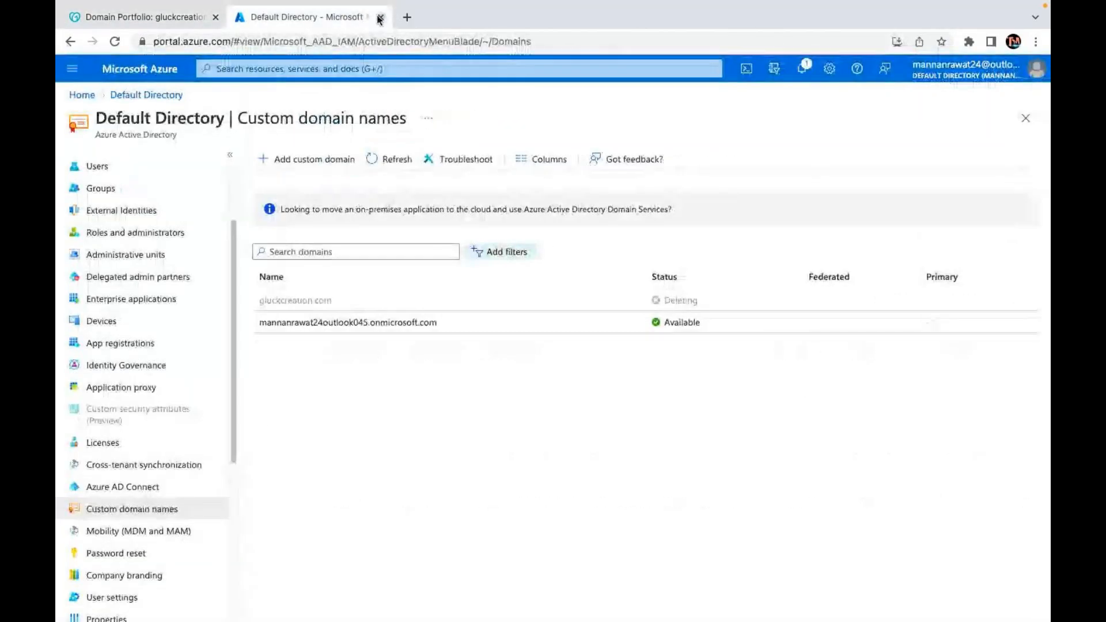
Add a TXT record named @ with Azure's MS=ms45337641 value and a custom 3600-second TTL.
click(380, 18)
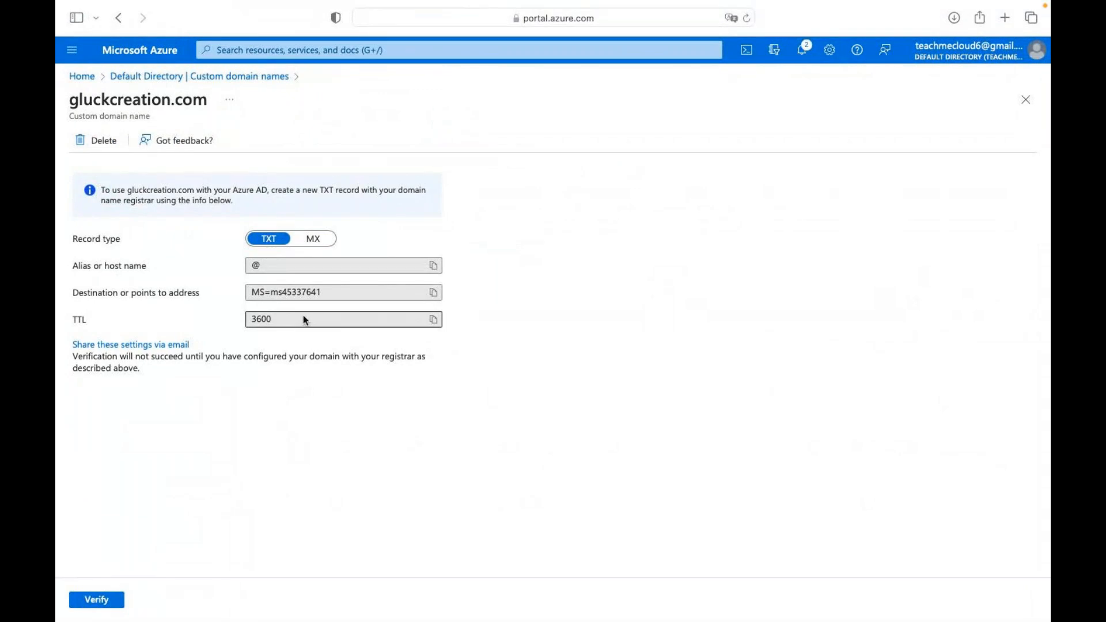
click(434, 293)
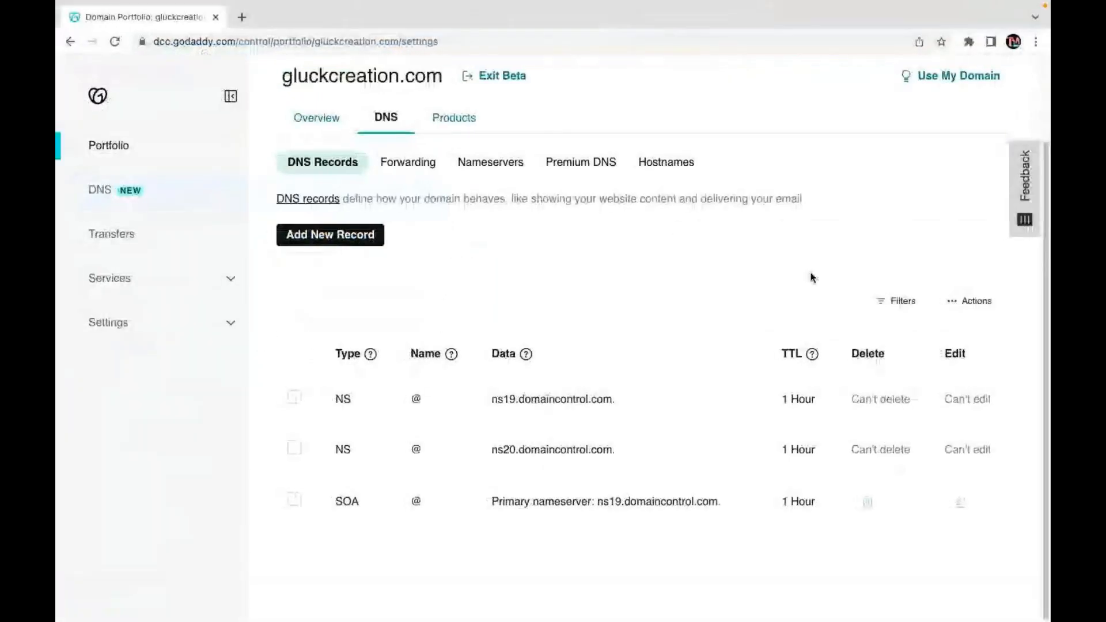
click(314, 235)
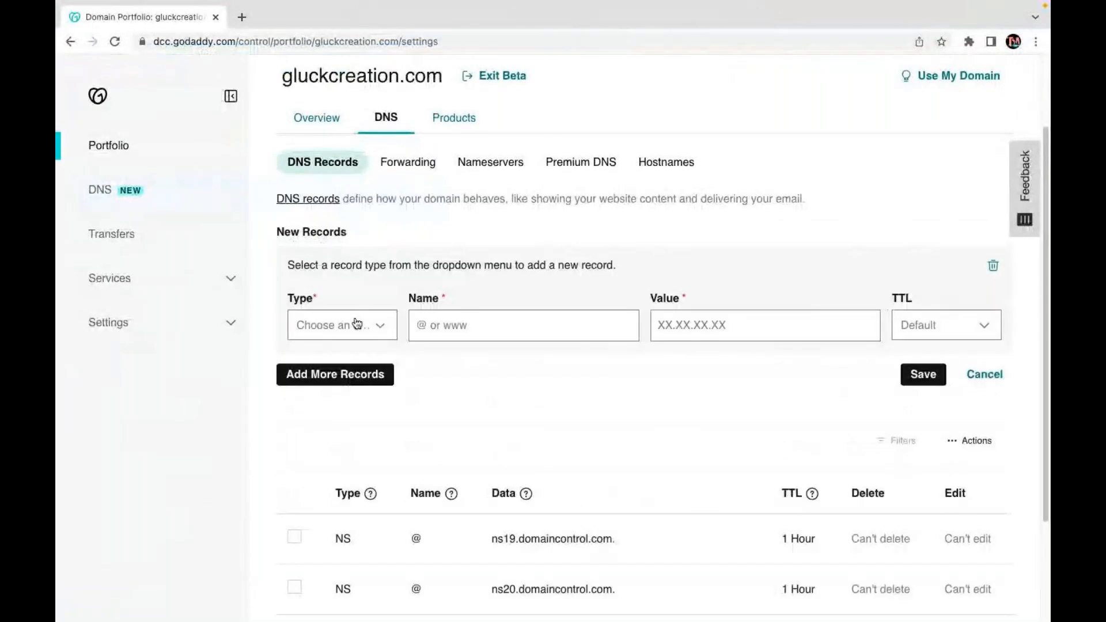
click(362, 325)
click(310, 477)
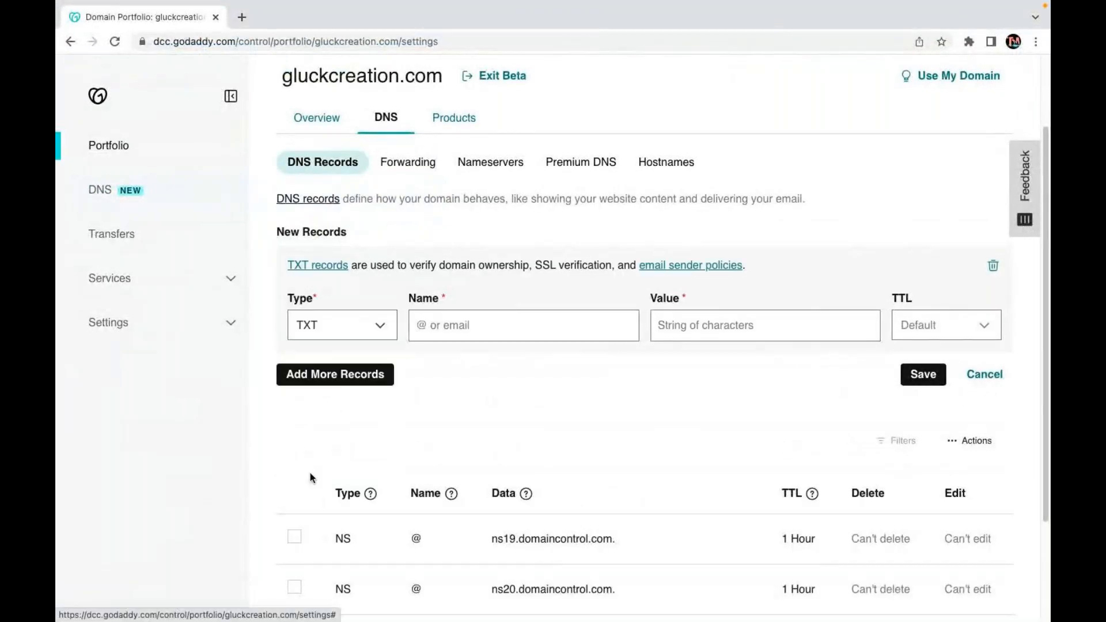
click(519, 326)
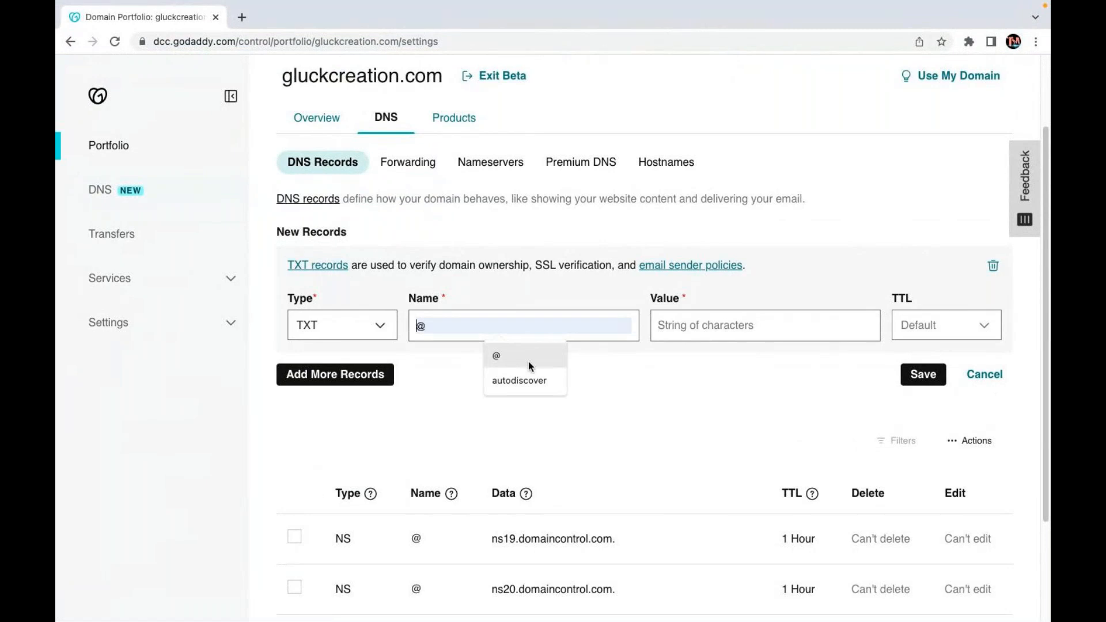
click(528, 360)
click(695, 327)
key(ctrl+v)
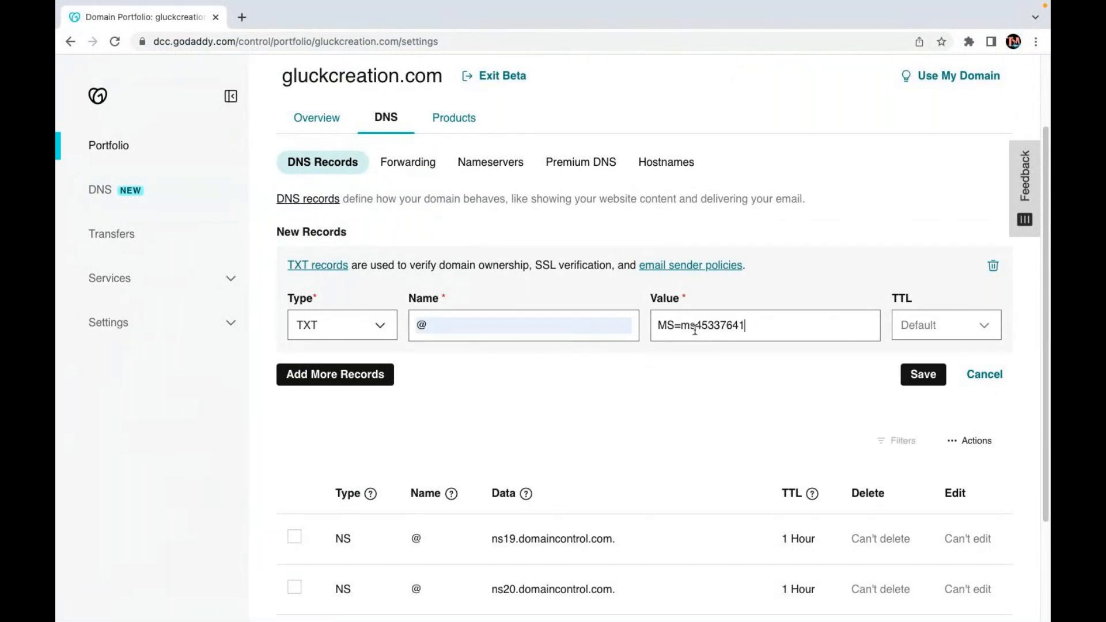
click(939, 335)
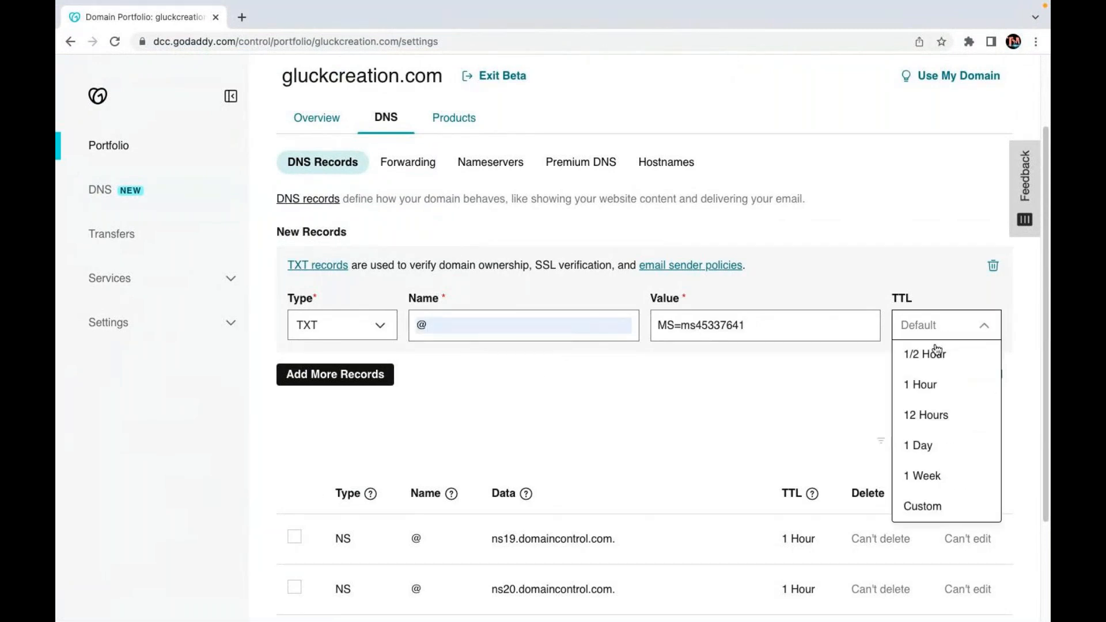
click(925, 506)
text(3600)
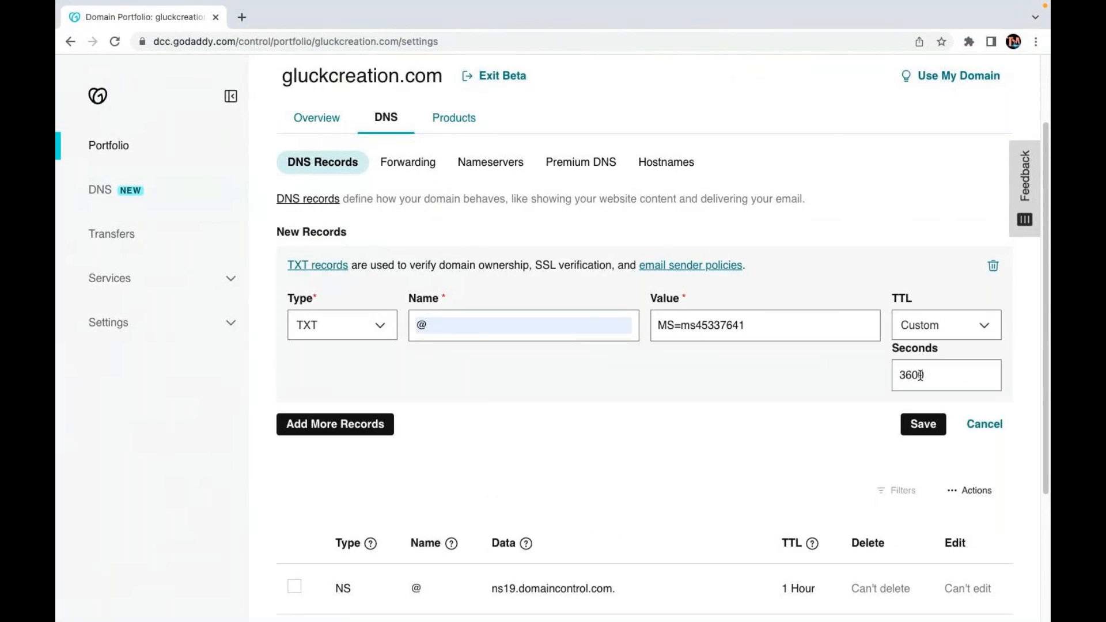
click(923, 425)
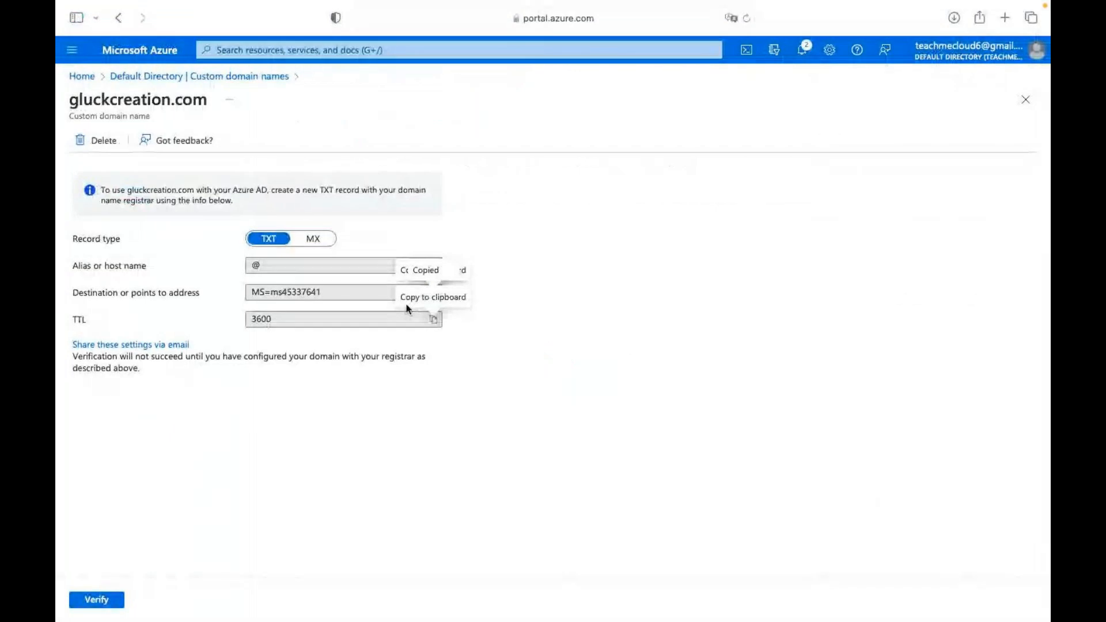
Copy Azure's MX destination address and start another new DNS record in GoDaddy.
click(313, 238)
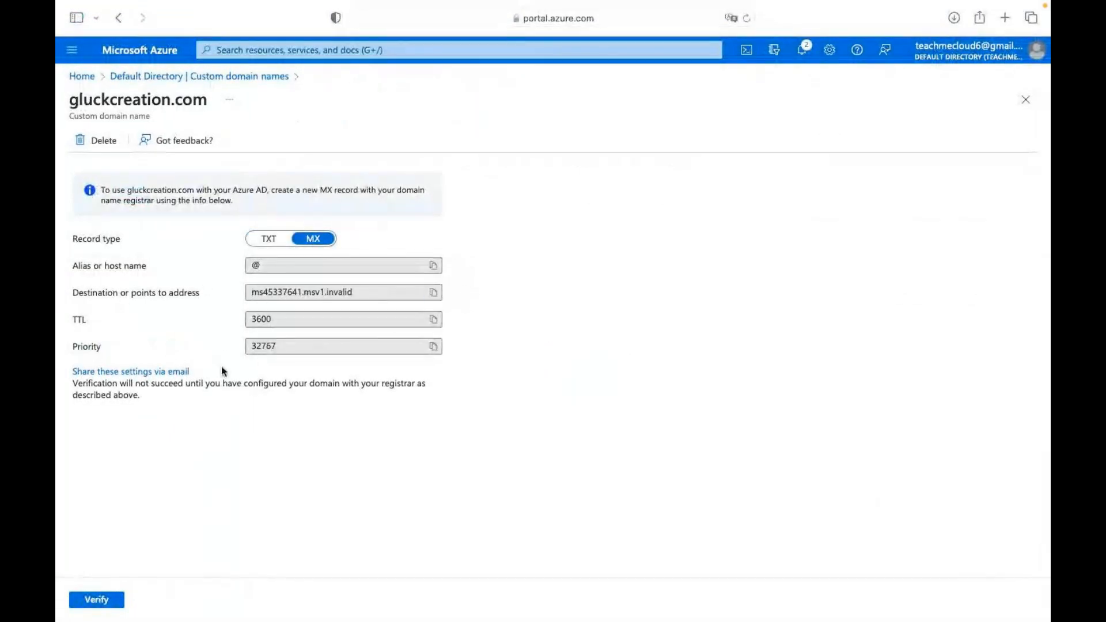
click(434, 293)
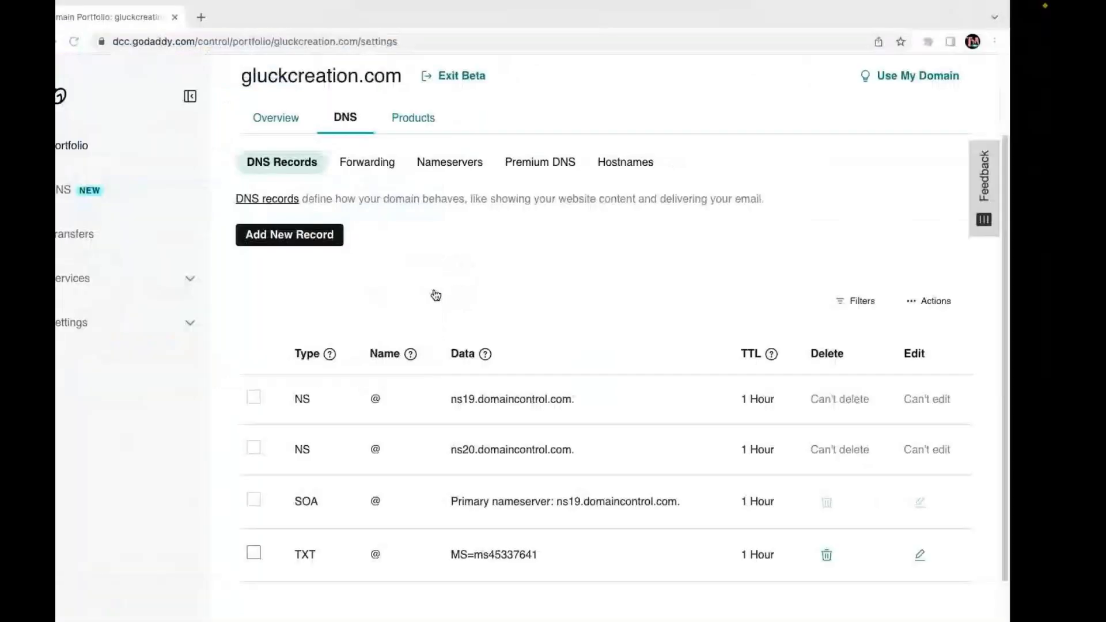
click(324, 234)
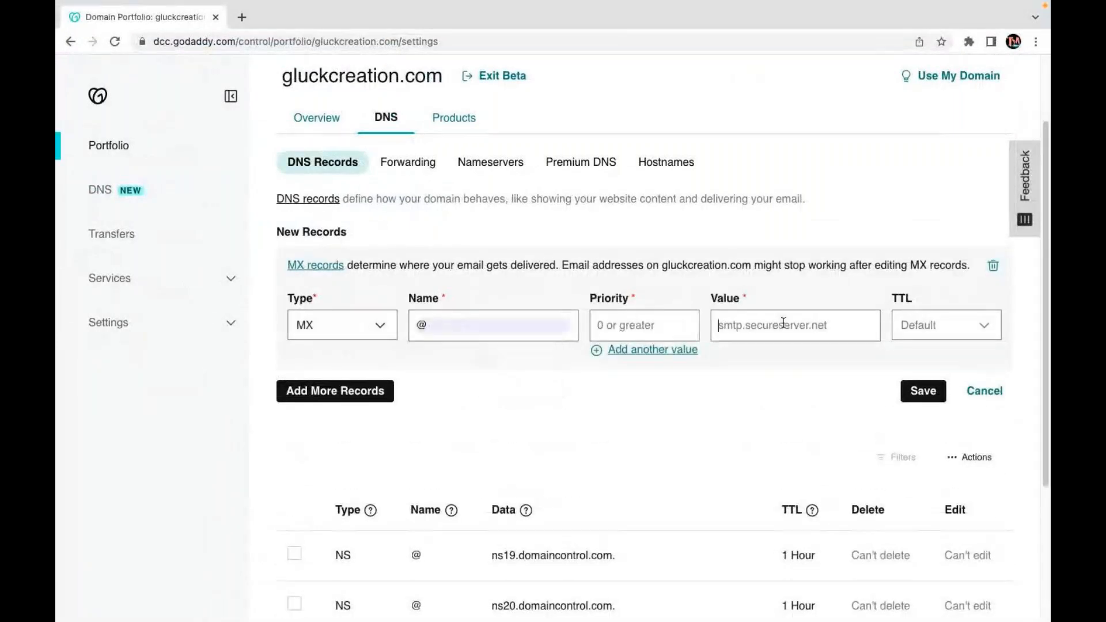
Save an MX record to ms45337641.msv1.invalid with 3600-second TTL and priority 32767 copied from Azure.
key(super+v)
click(952, 334)
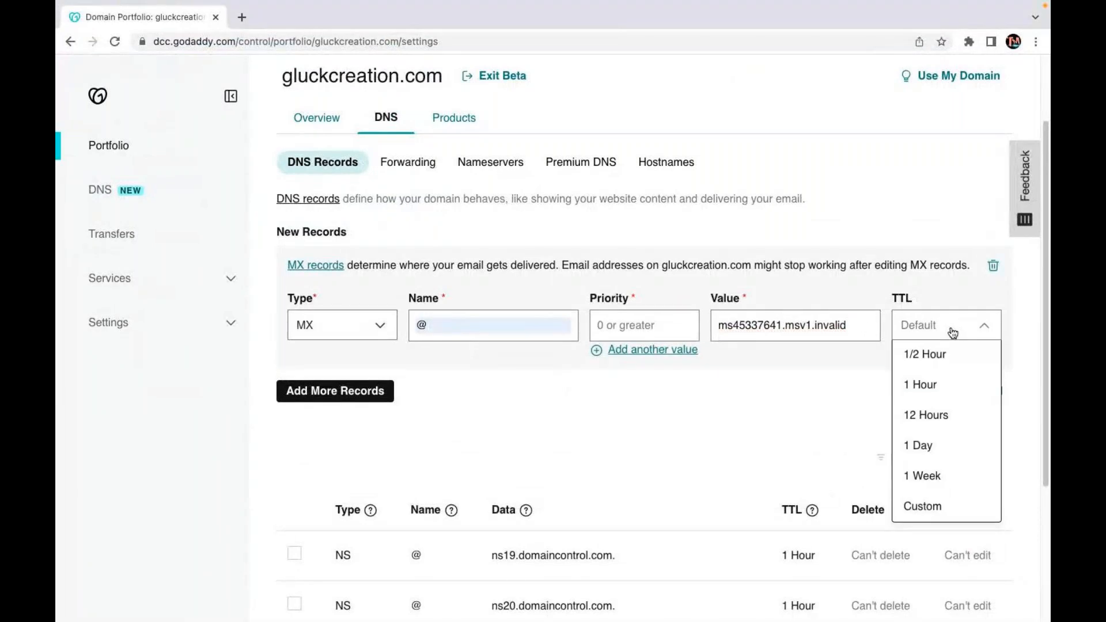
click(922, 506)
click(916, 376)
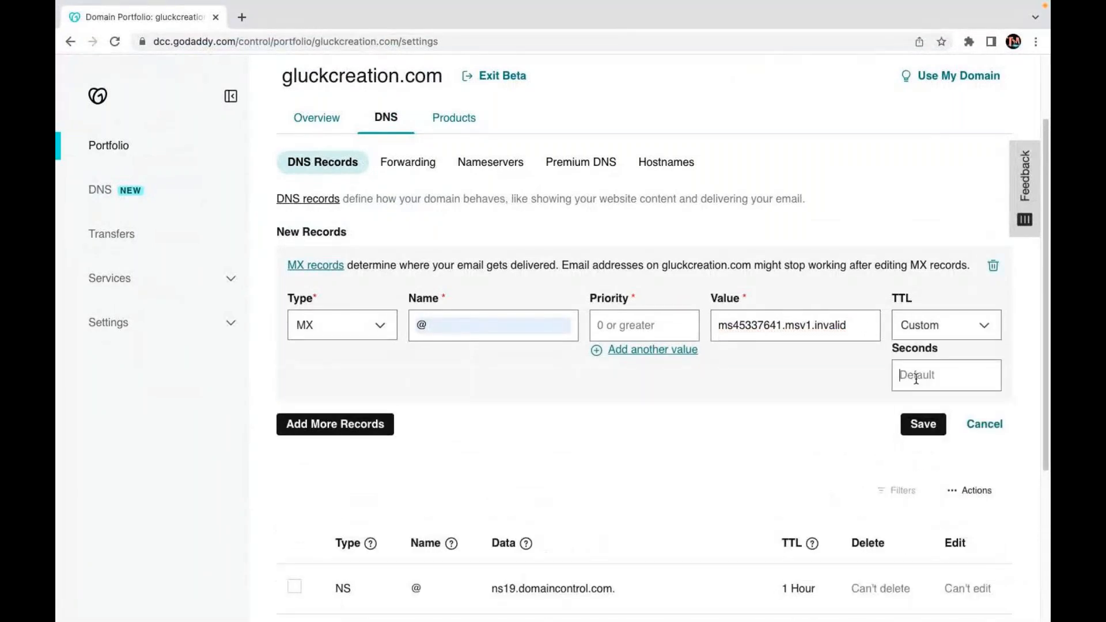
text(3600)
key(ctrl+Right)
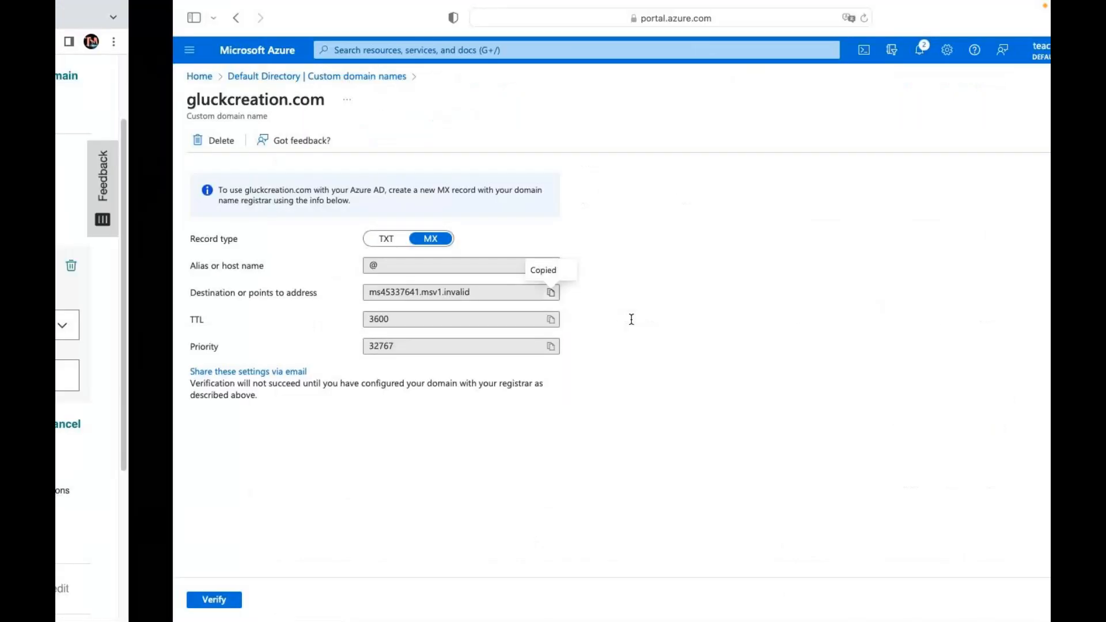
click(432, 344)
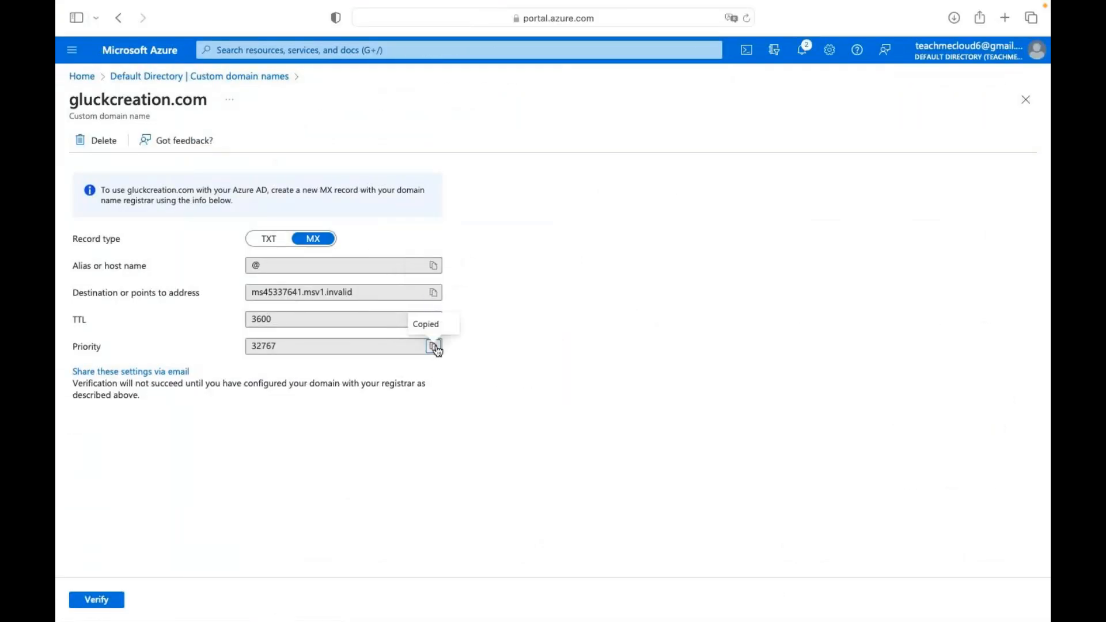
key(ctrl+Left)
click(591, 326)
key(ctrl+v)
click(922, 424)
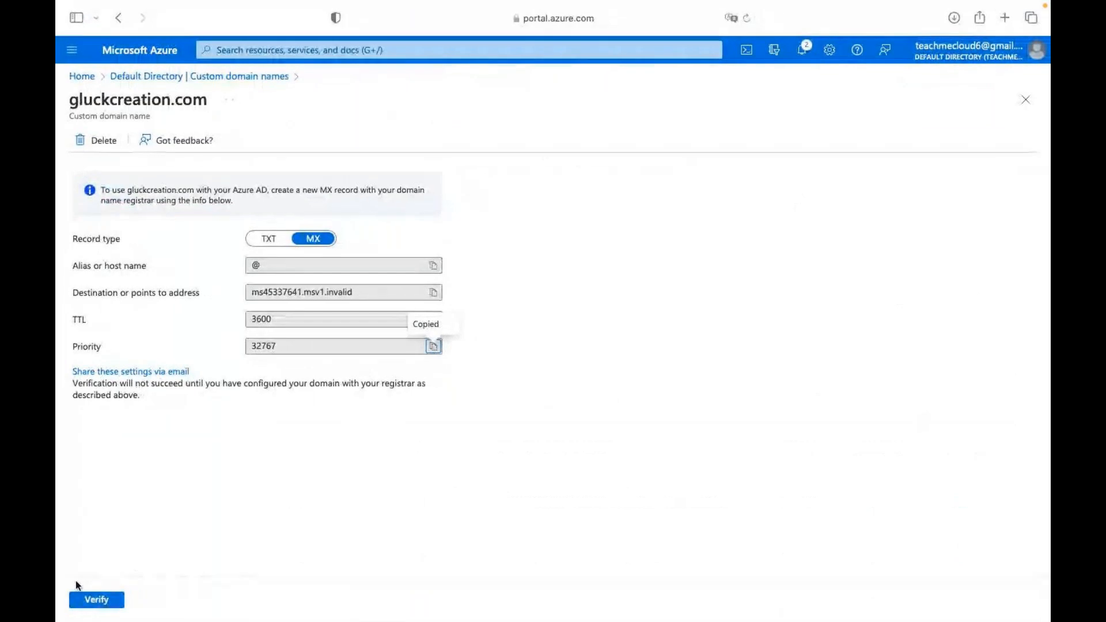
Verify gluckcreation.com in Azure and confirm making it the primary domain.
click(98, 601)
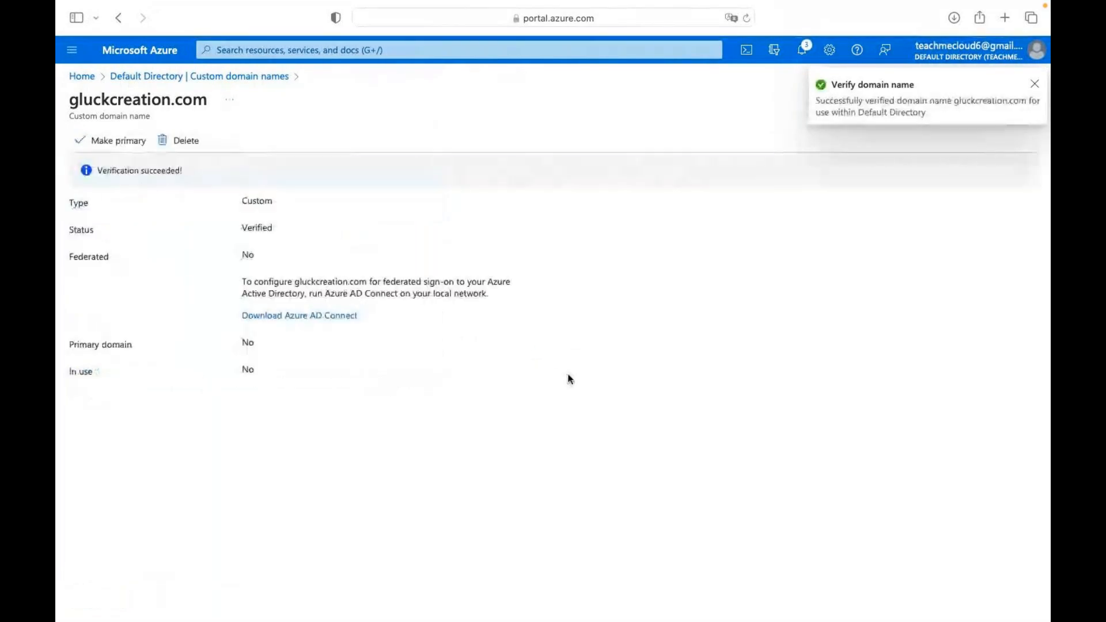
click(116, 143)
click(91, 198)
click(1034, 85)
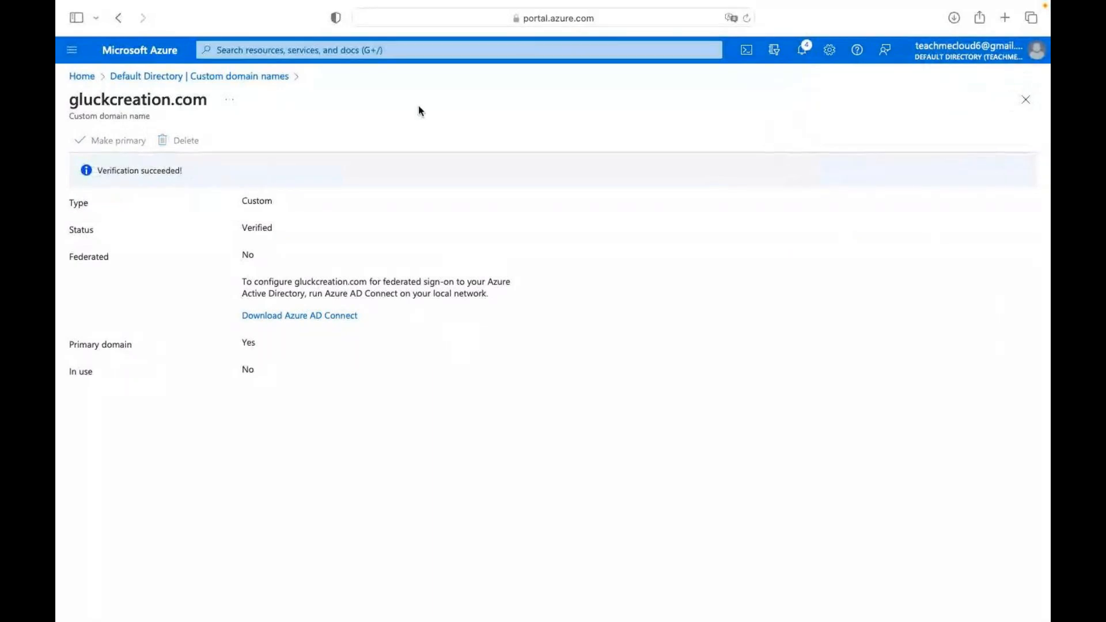
Go back to Custom domain names and open the directory's Users list.
click(254, 81)
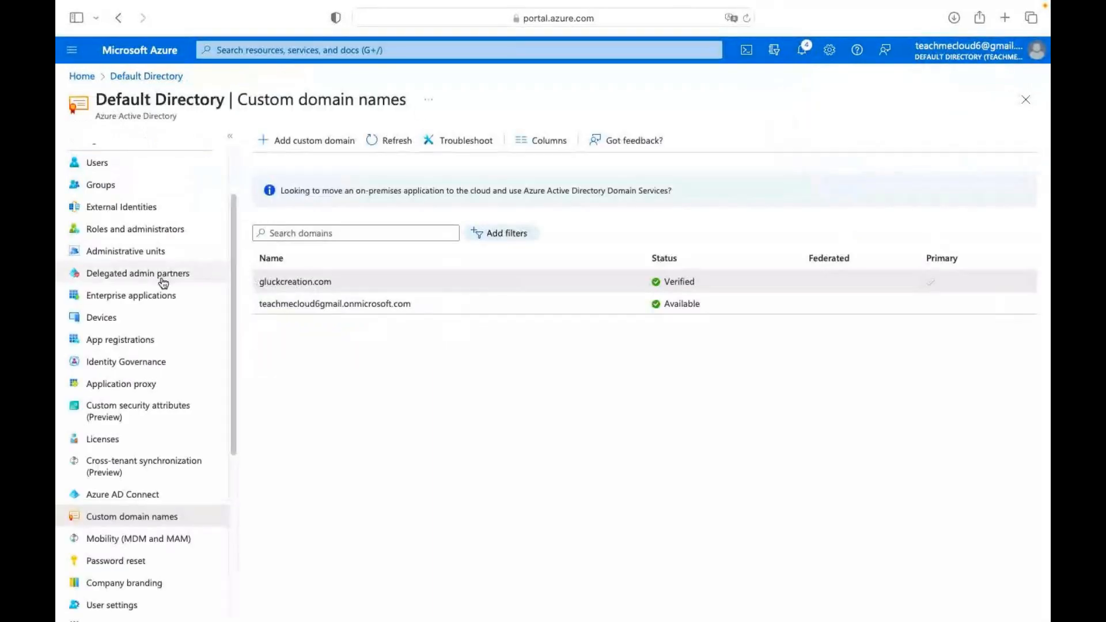
scroll(163, 282, up, 4)
click(106, 252)
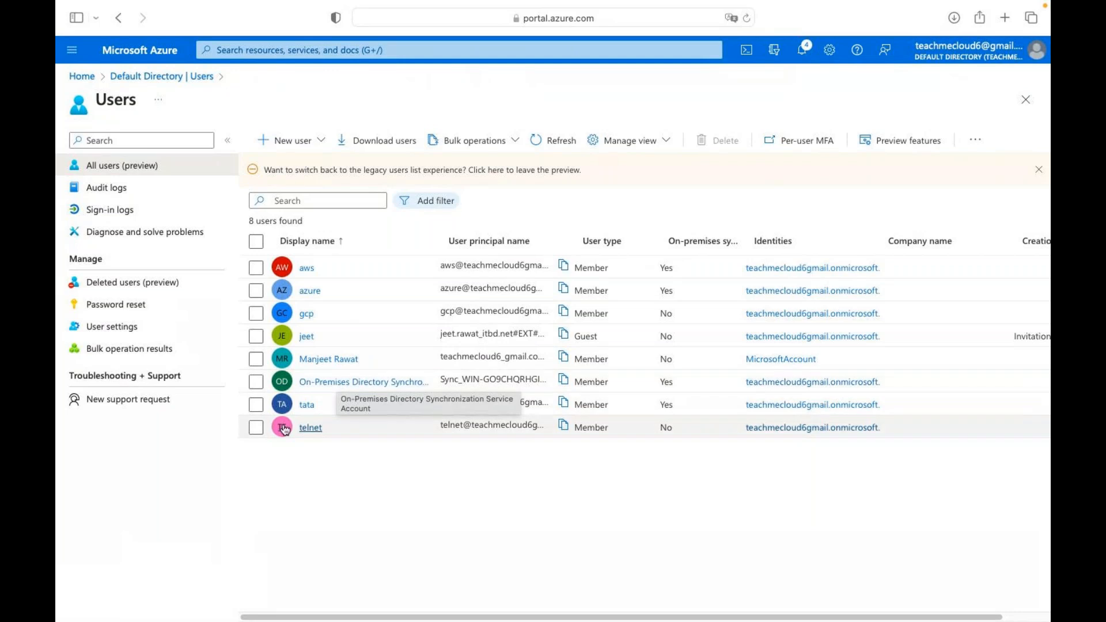
Start a new internal user and enter 'Alibaba' as its principal name and display name.
click(289, 148)
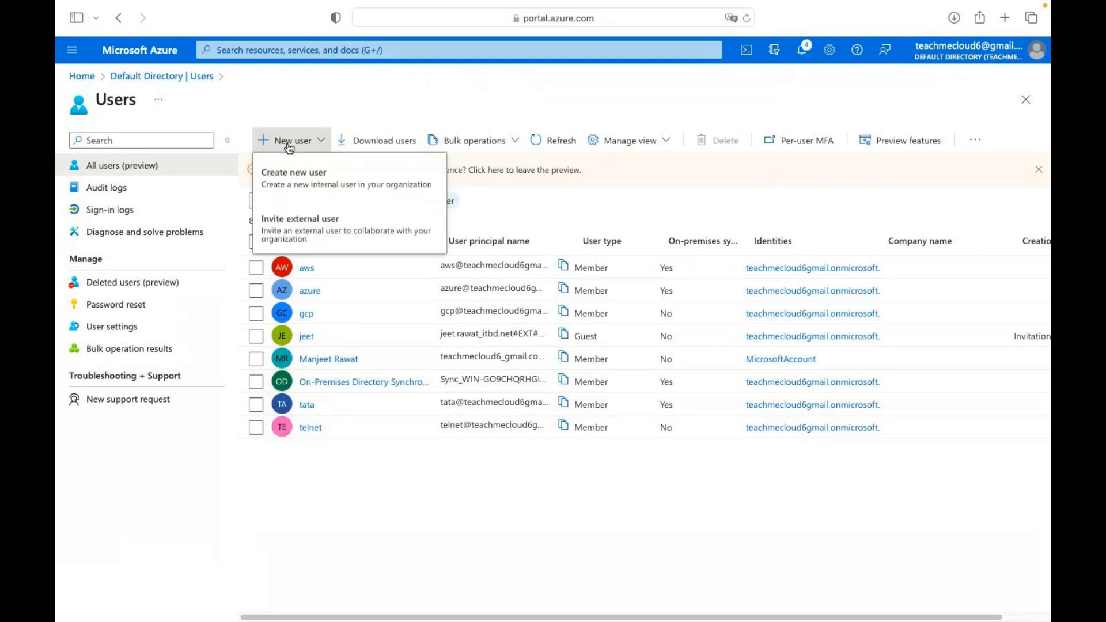
click(303, 173)
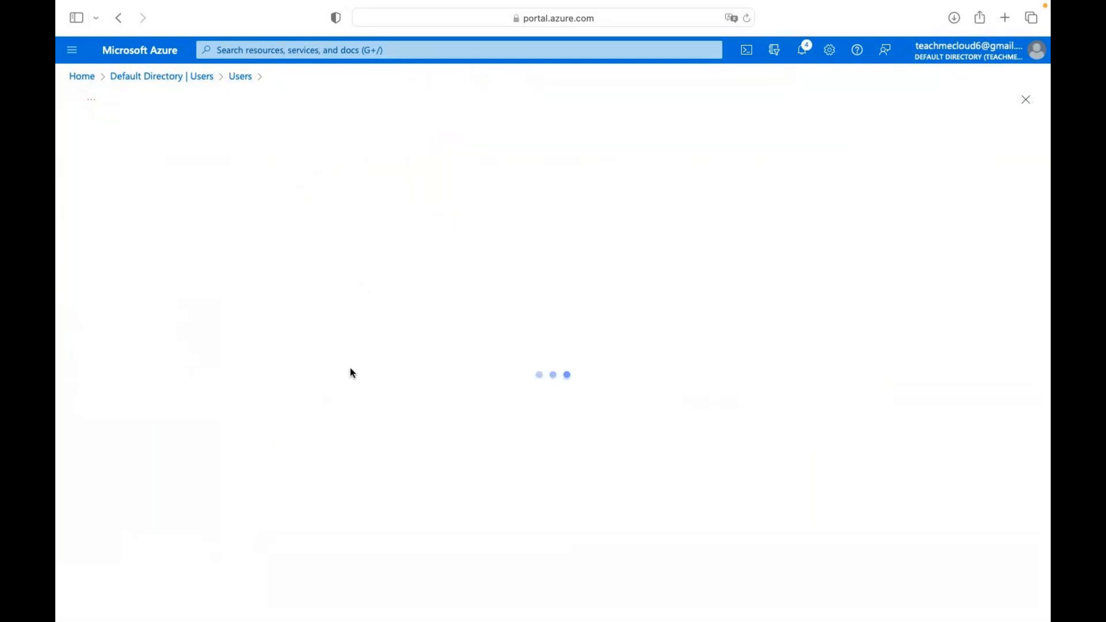
click(287, 231)
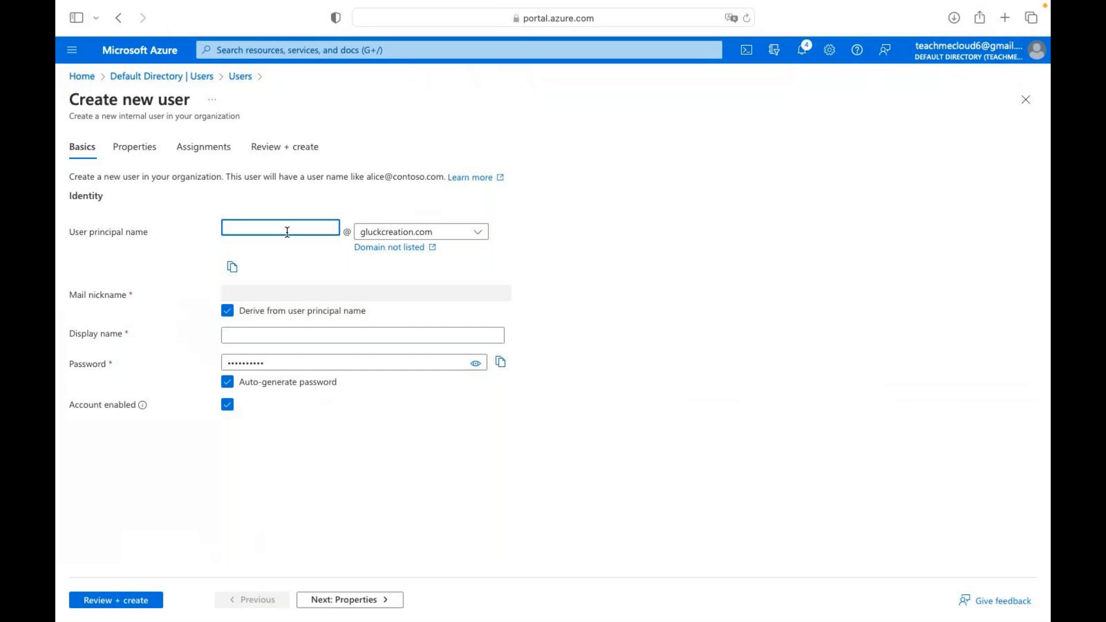
text(alibaba)
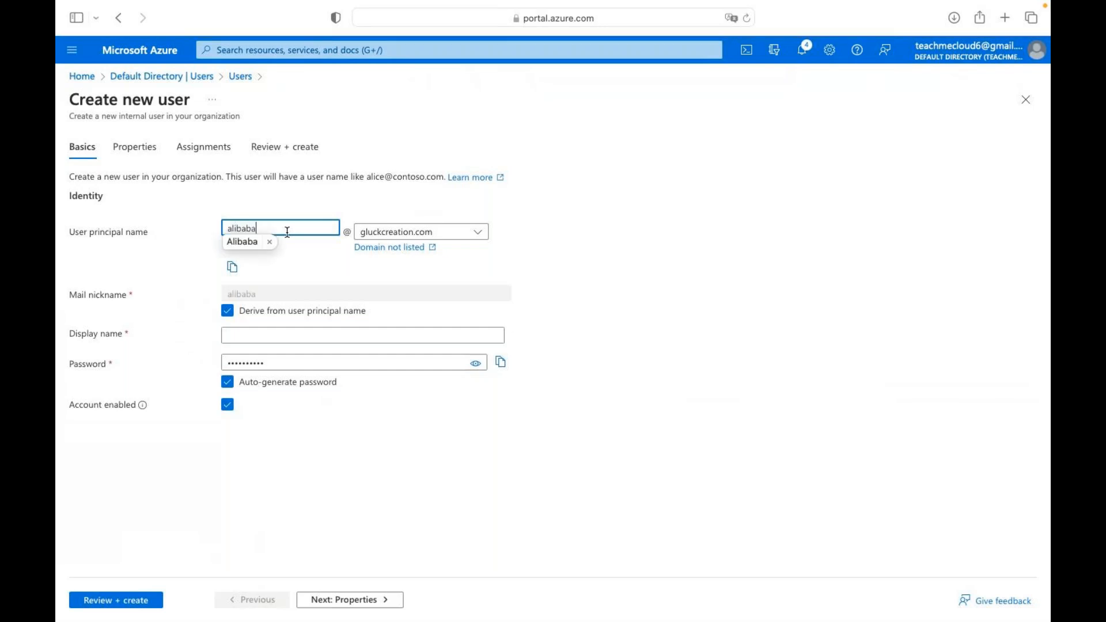
click(245, 241)
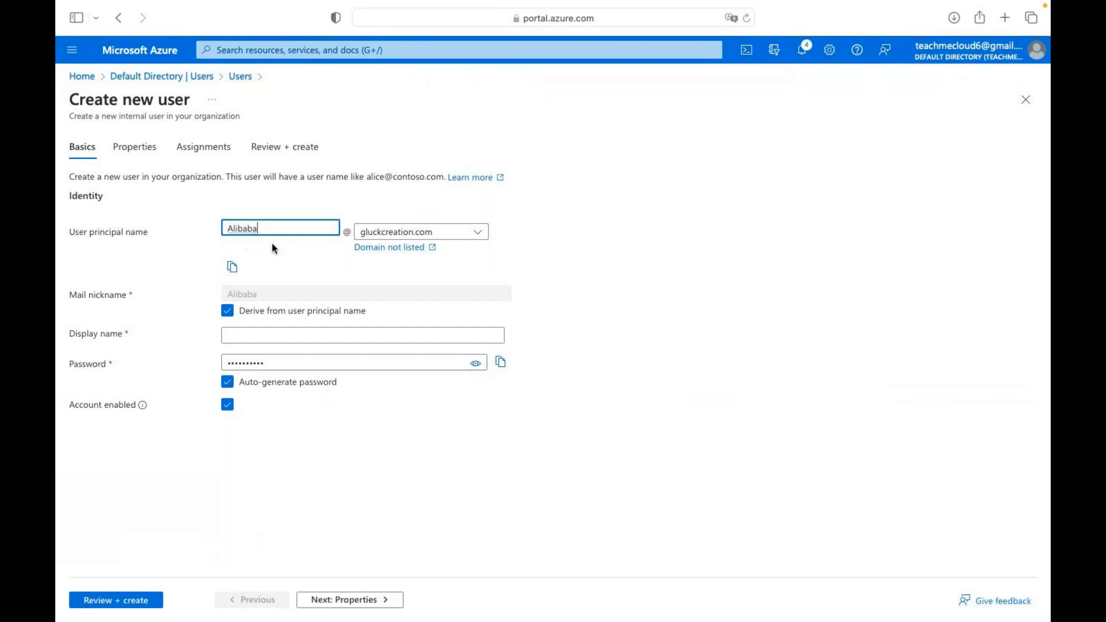
click(259, 340)
text(alibaba)
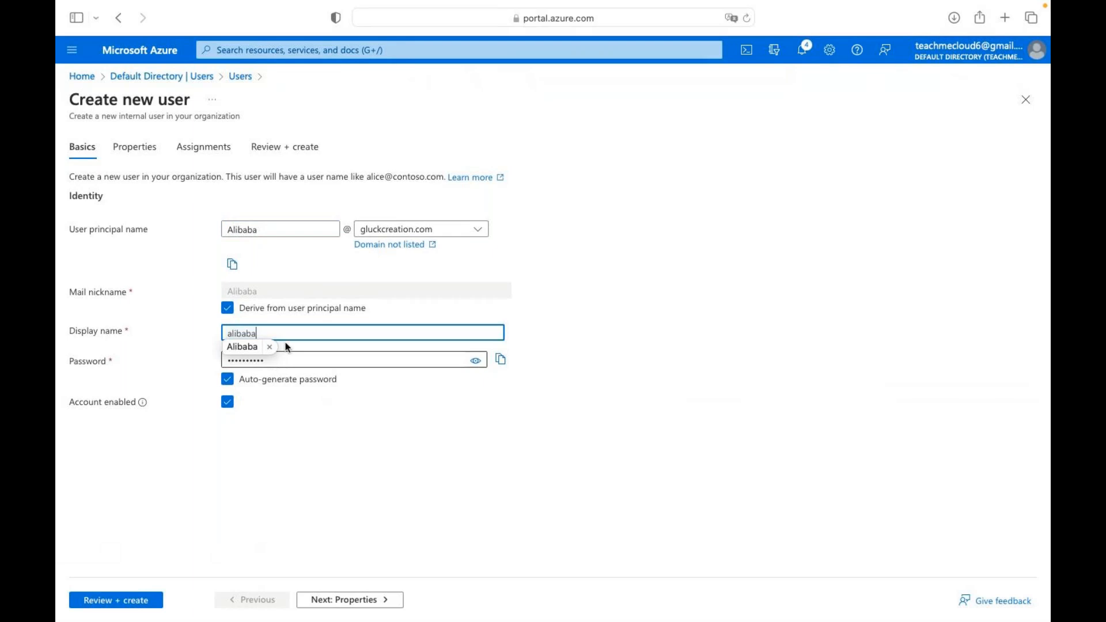
click(239, 378)
Replace the auto-generated password with a custom one, then review and create the user.
click(270, 358)
text(••••••)
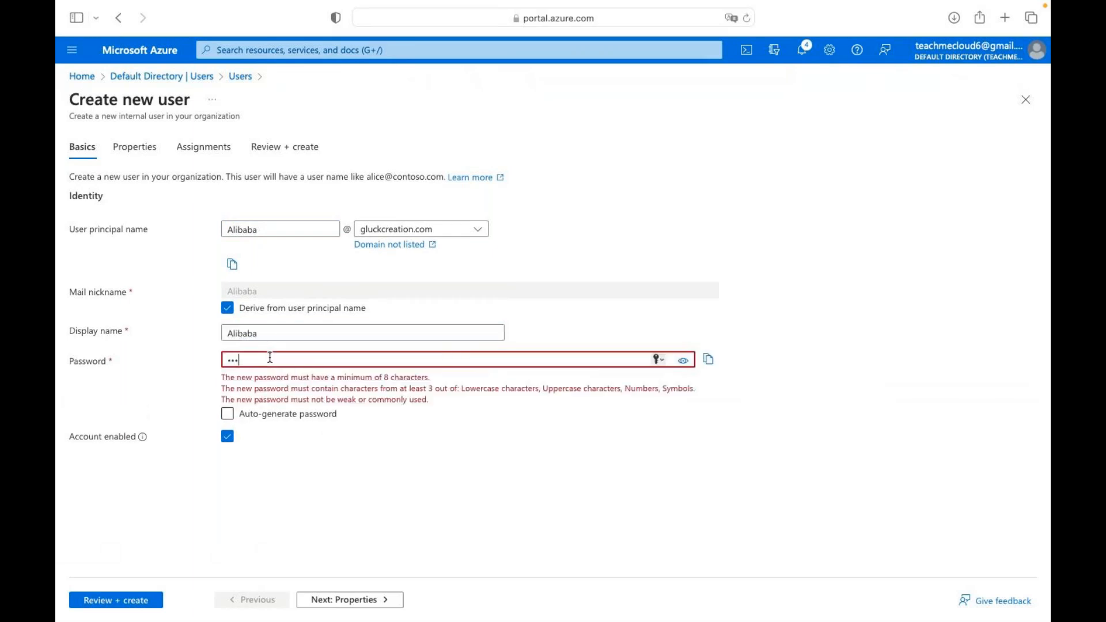
text(••••)
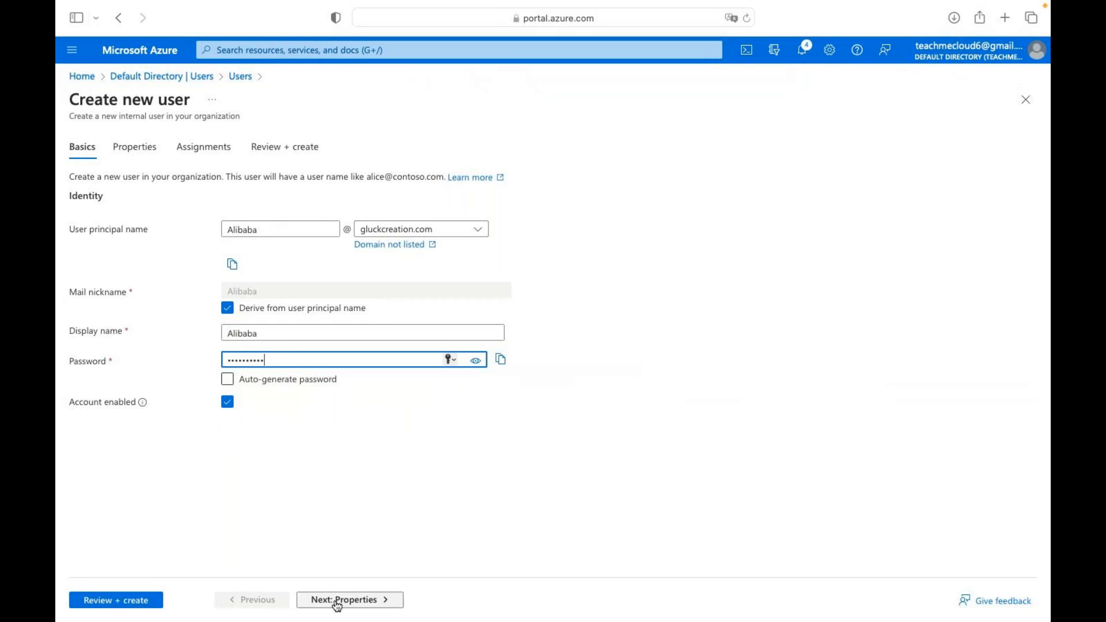
click(124, 600)
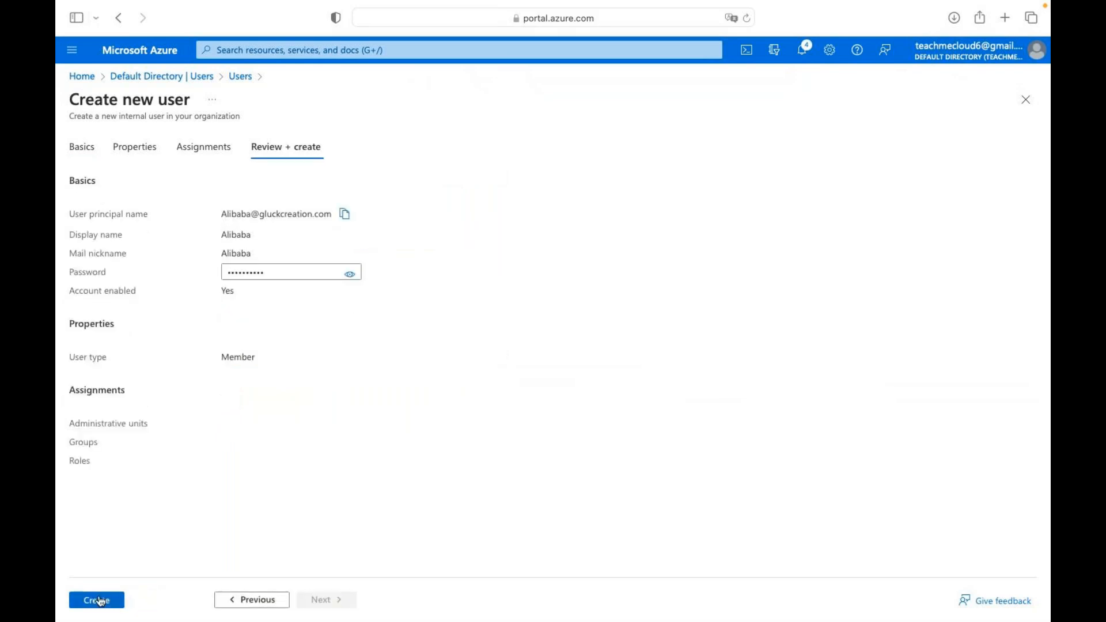
click(99, 601)
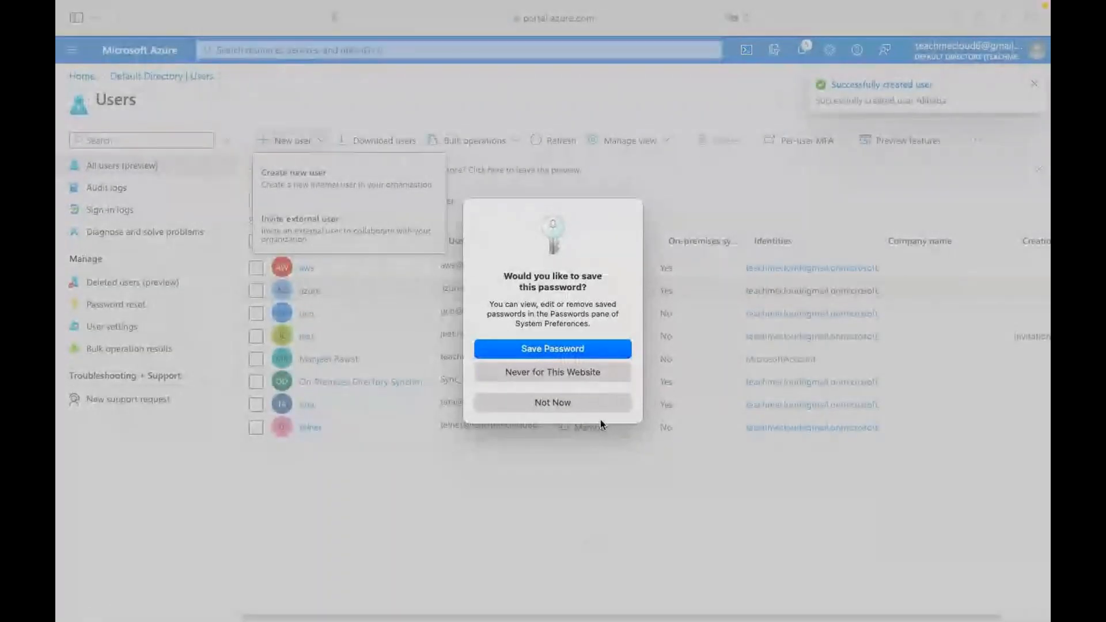
Decline Safari's save-password prompt and refresh the Users list three times until Alibaba appears.
click(566, 405)
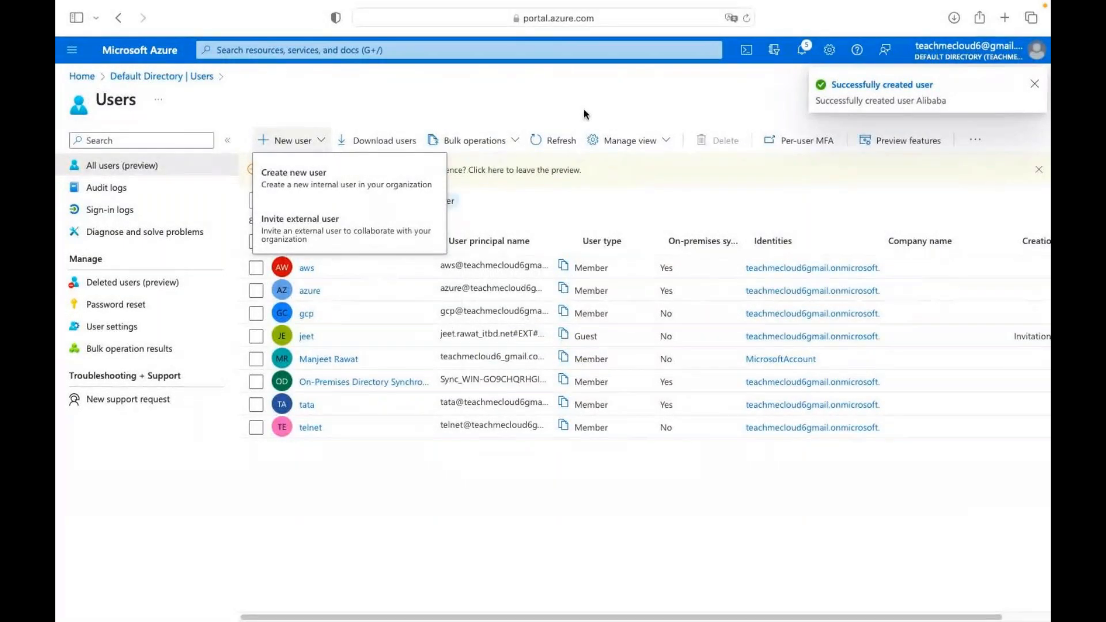
click(547, 142)
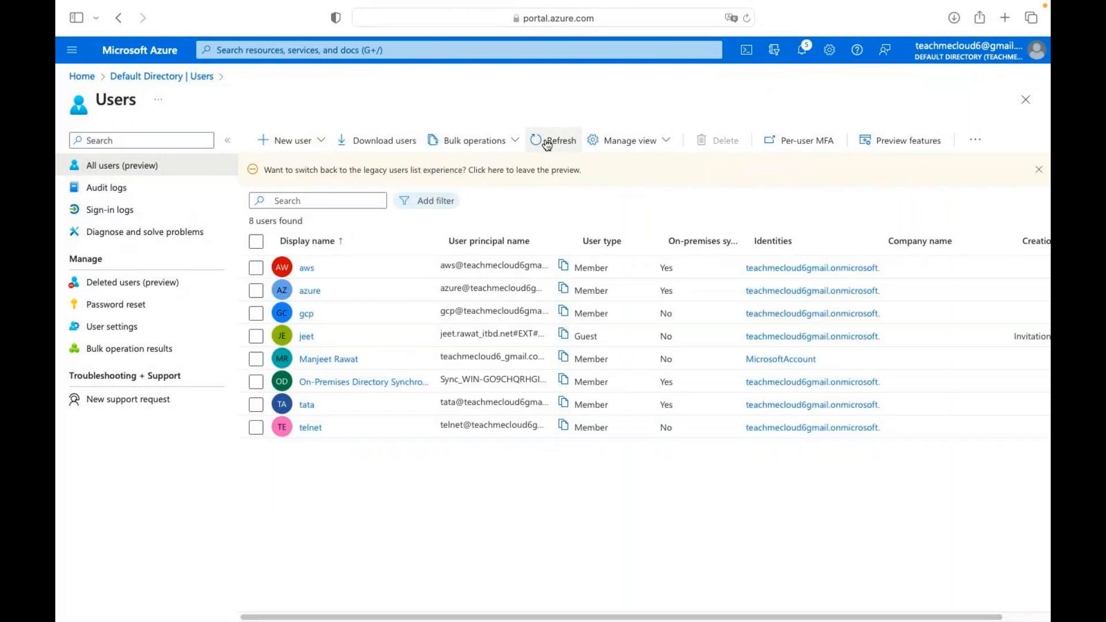
click(548, 141)
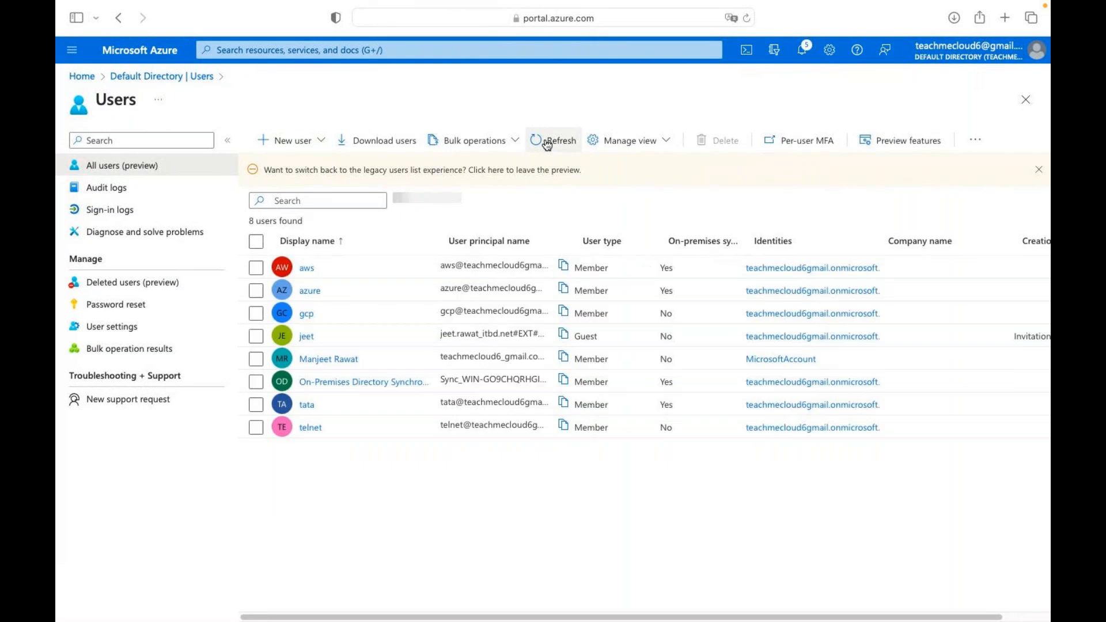
click(547, 141)
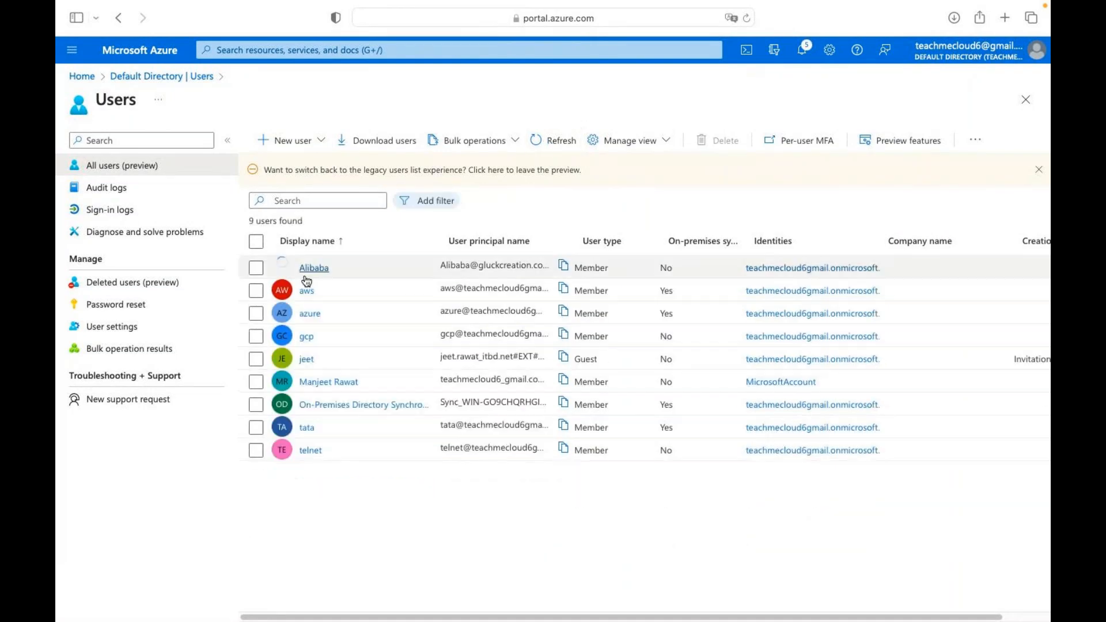
Widen the user principal name column to reveal the full names in the nine-user list.
drag(574, 237, 640, 238)
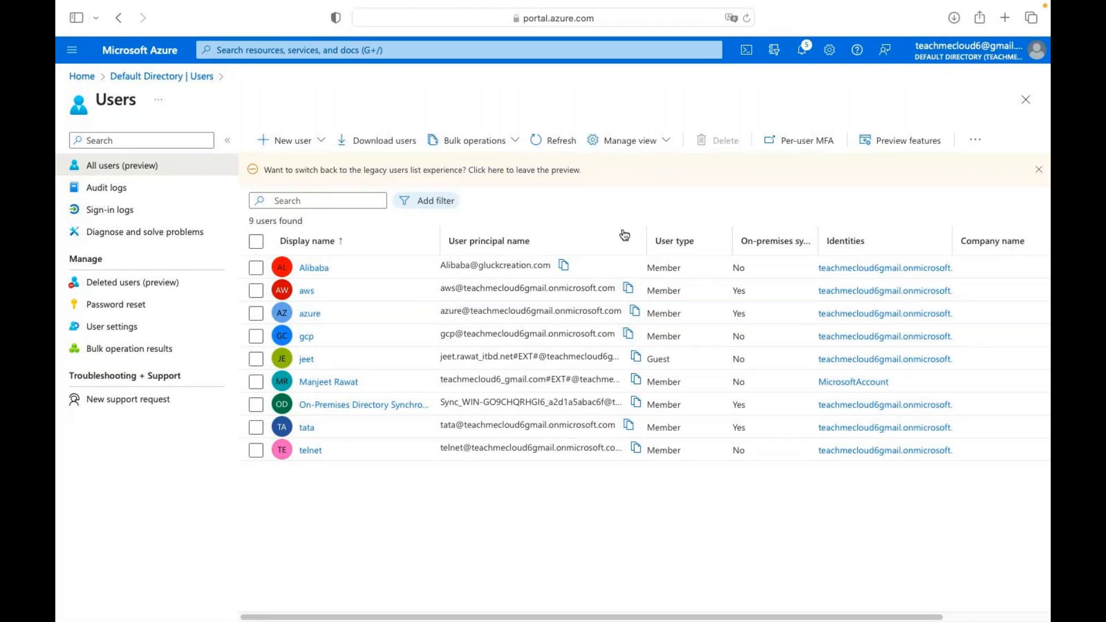
key(ctrl+Right)
Run ping 192.168.1.5 in a new Terminal window, then close it and terminate the ping.
key(ctrl+Left)
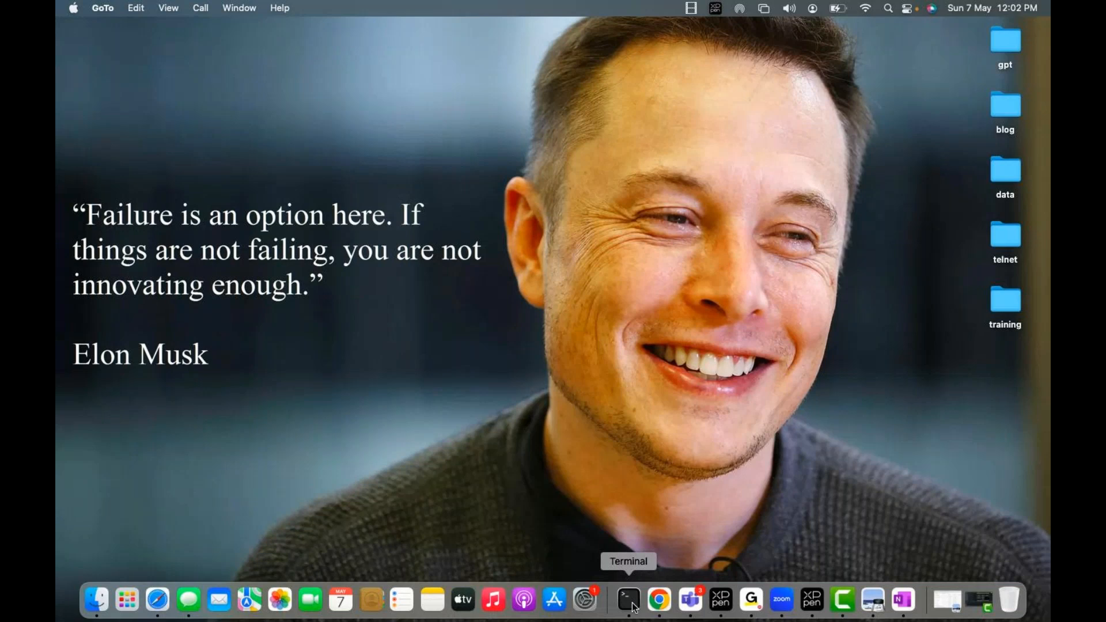
click(634, 608)
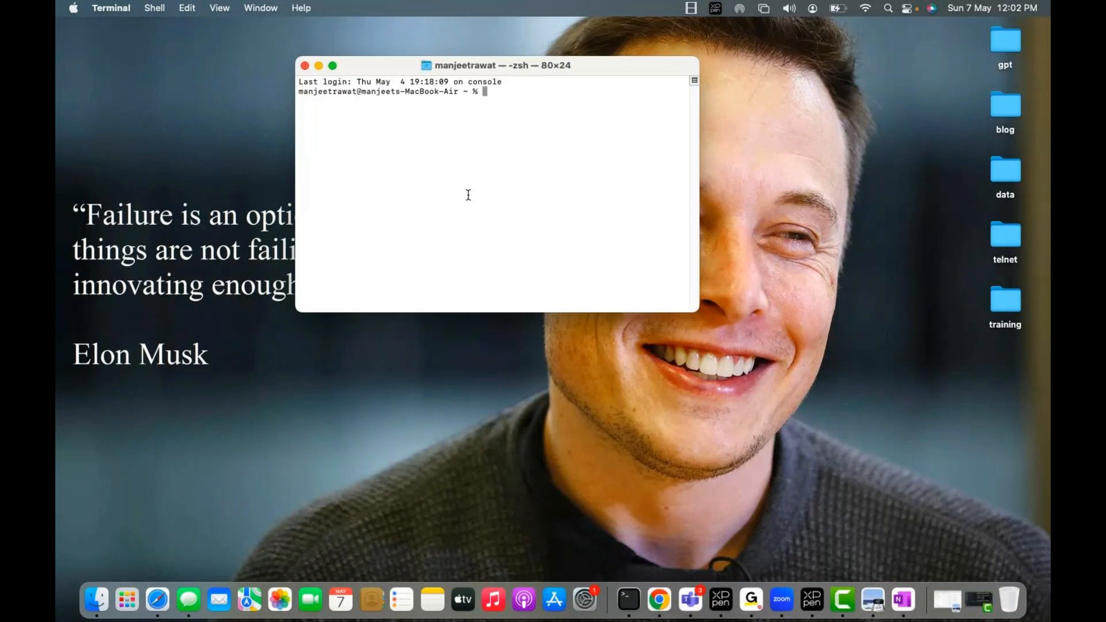
text(ping 192.168.1.5)
key(Return)
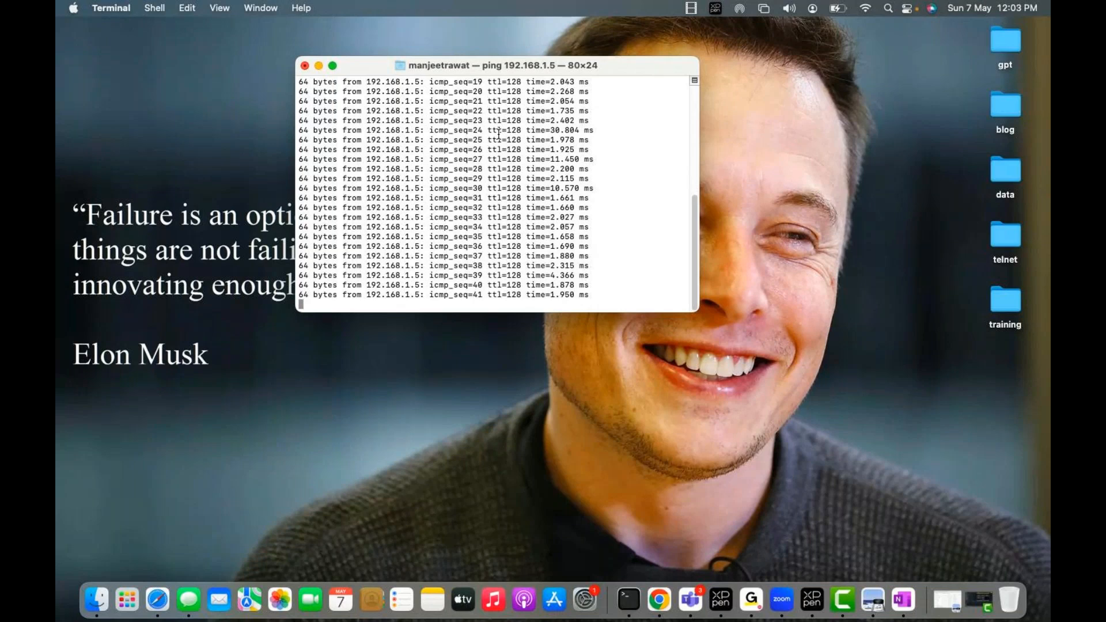
click(304, 66)
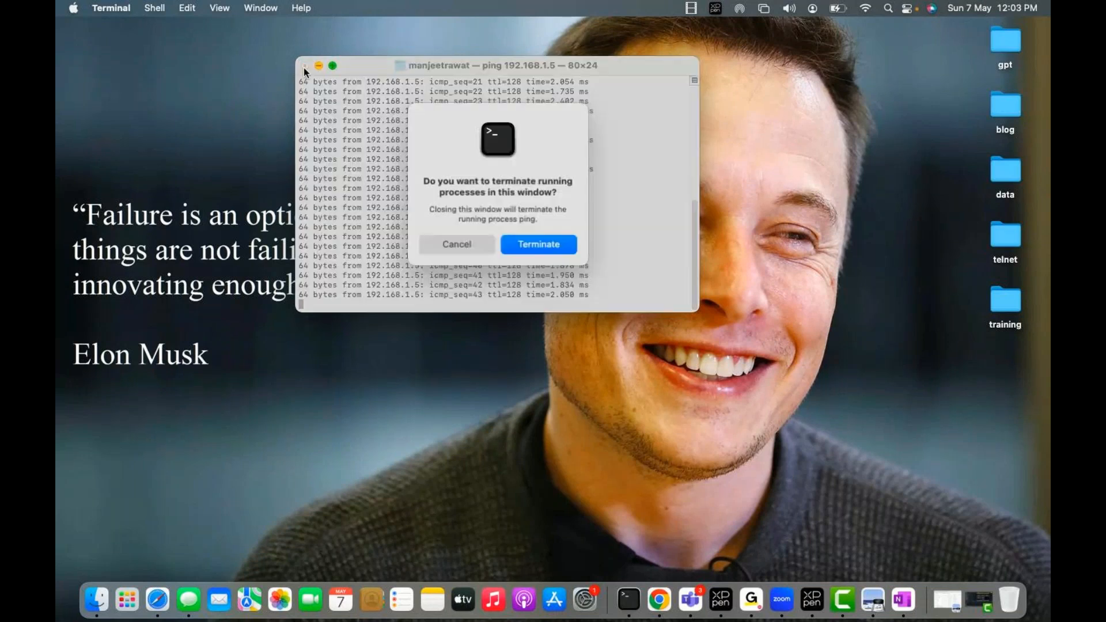
click(522, 244)
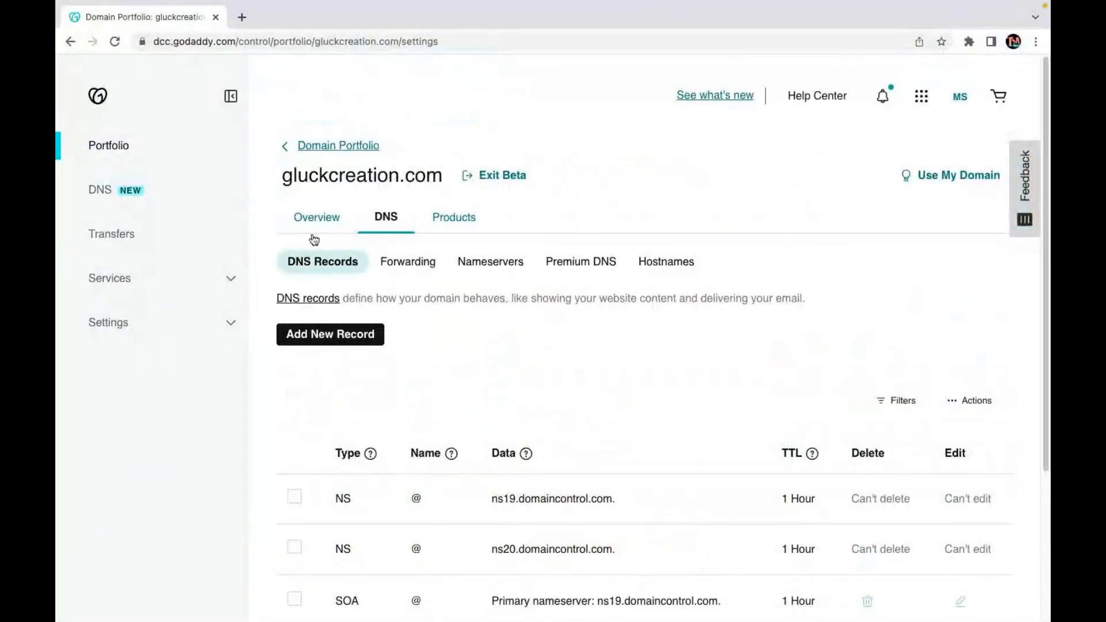
Scroll down gluckcreation.com's DNS records table to the MX and TXT entries.
scroll(564, 334, down, 4)
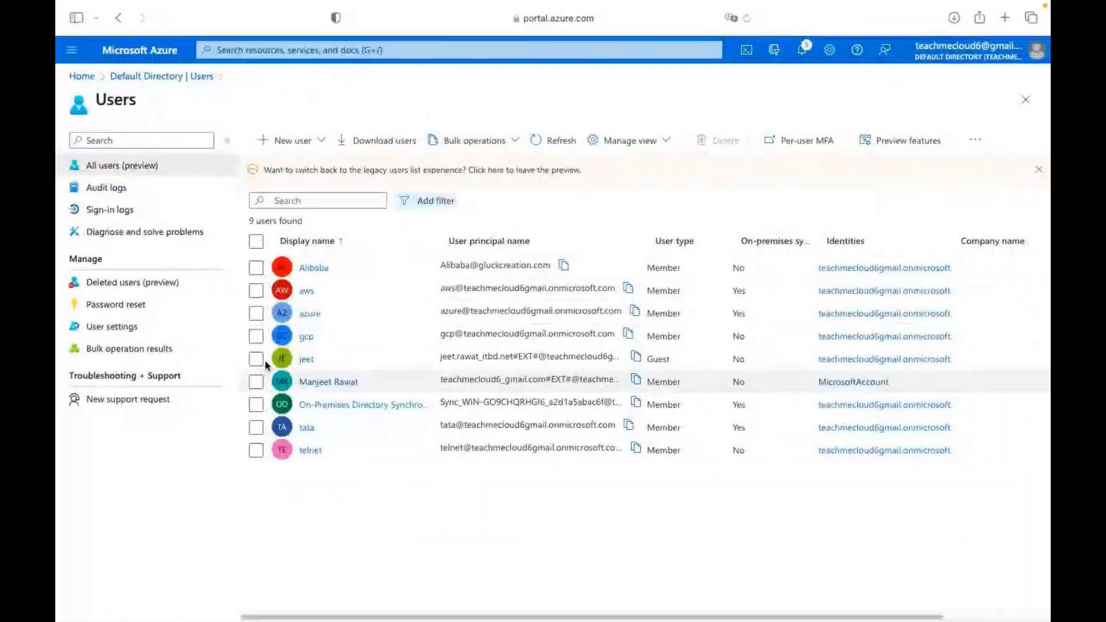
Refresh the Azure Users list, then go back to the Default Directory Overview page.
click(570, 142)
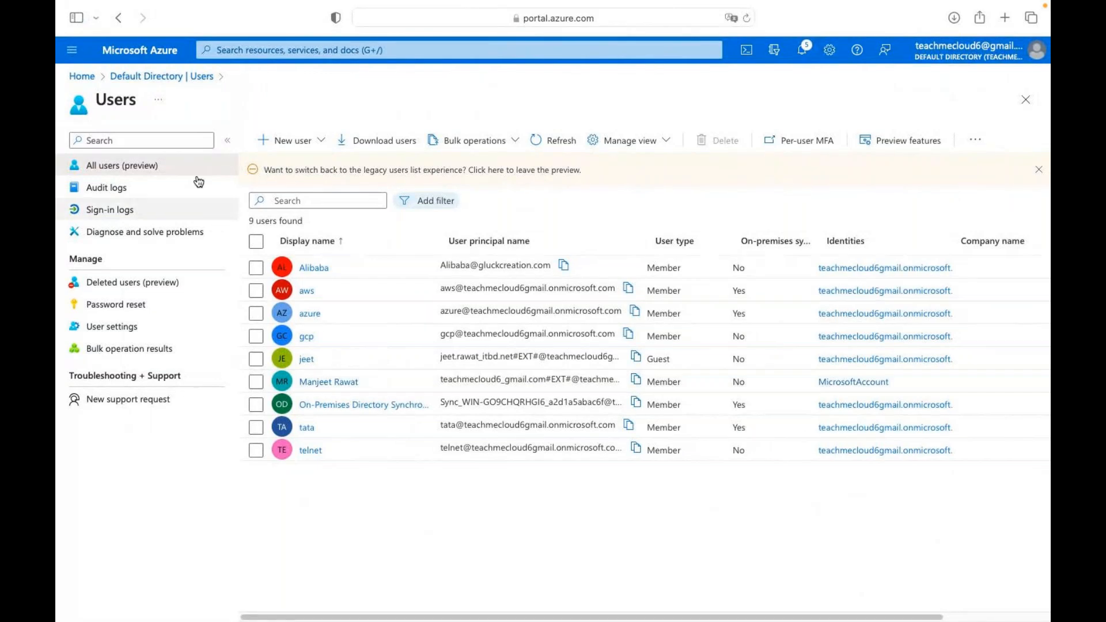
click(175, 77)
scroll(168, 437, down, 7)
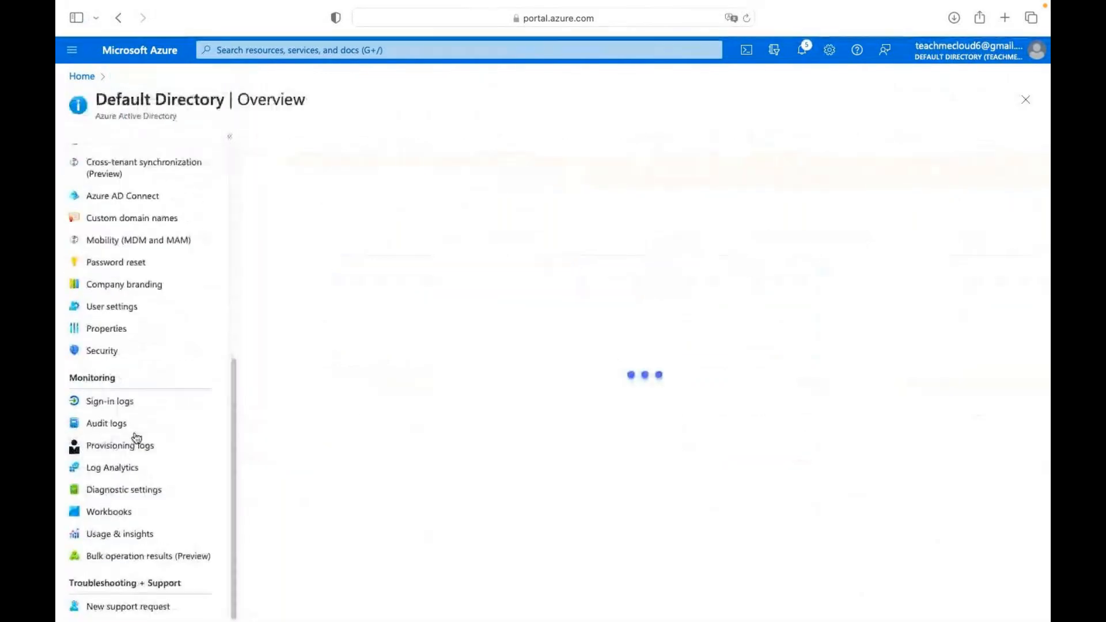
scroll(136, 438, up, 4)
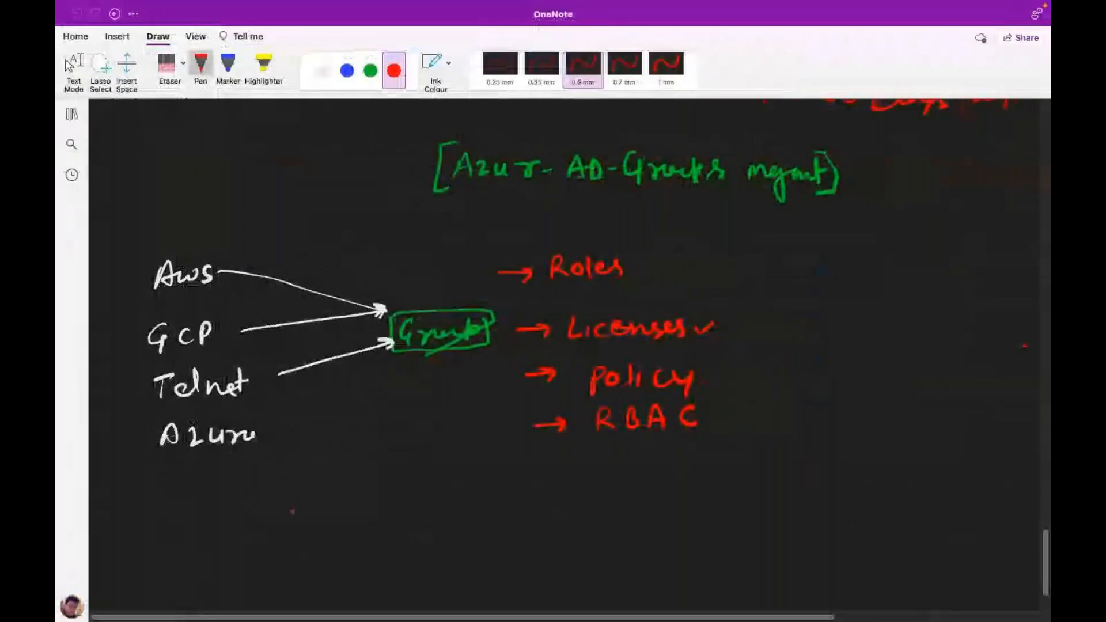
Switch to green ink and handwrite 'Azure' below the diagram.
scroll(292, 511, down, 3)
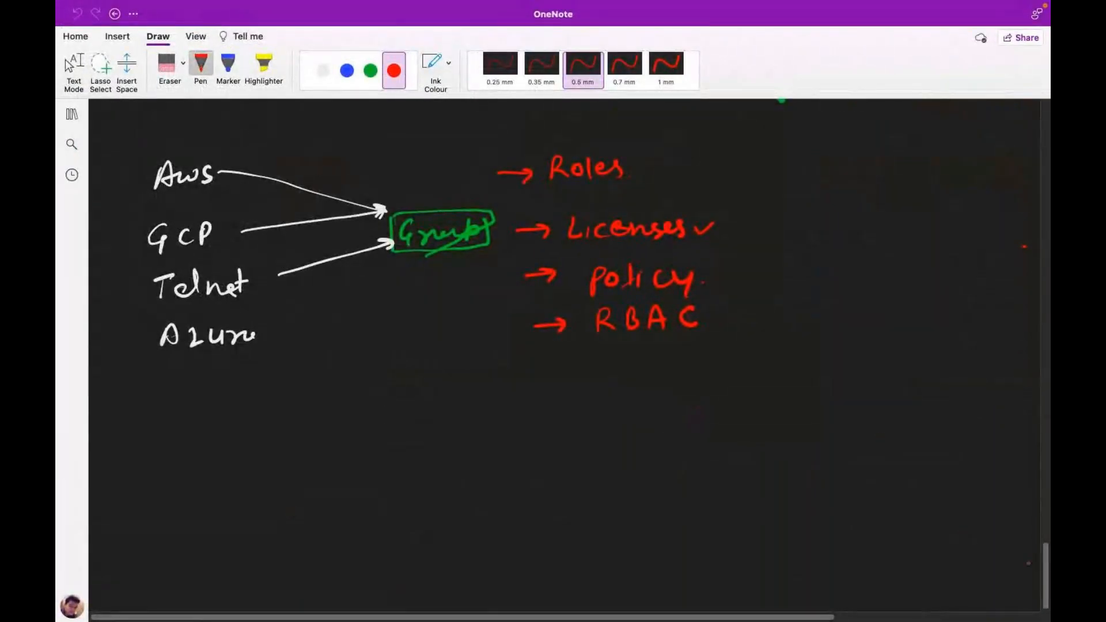
scroll(741, 440, down, 6)
click(370, 70)
mouse_move(389, 196)
mouse_down()
mouse_move(379, 216)
mouse_move(398, 214)
mouse_move(398, 203)
mouse_up()
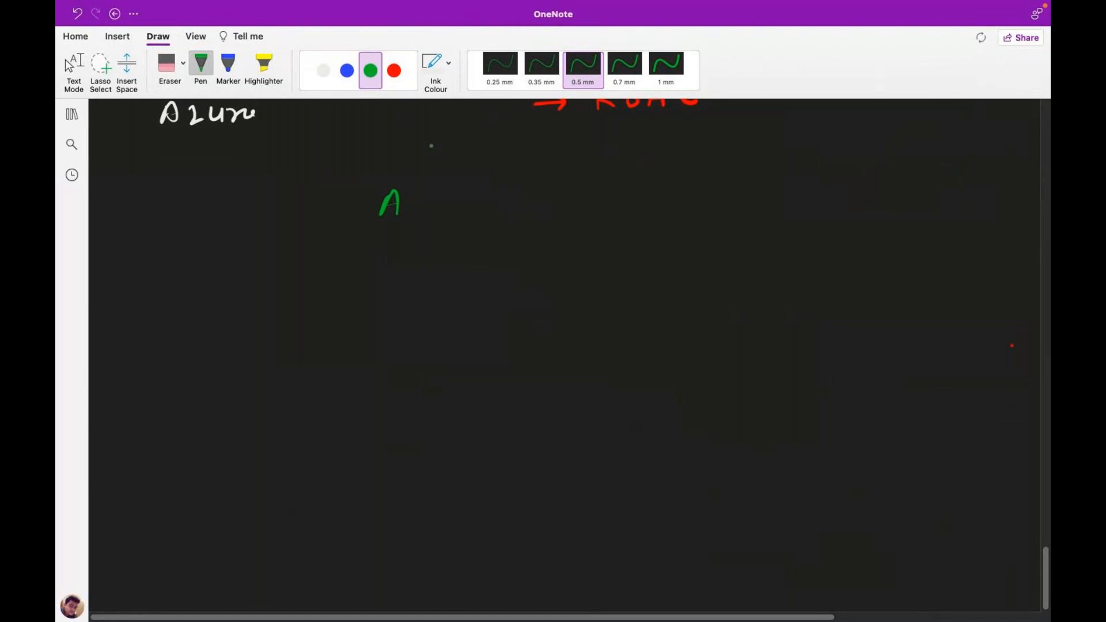
mouse_move(413, 202)
mouse_down()
mouse_move(437, 216)
mouse_move(441, 201)
mouse_move(445, 217)
mouse_up()
mouse_move(452, 203)
mouse_down()
mouse_move(453, 216)
mouse_move(465, 203)
mouse_move(479, 215)
mouse_move(552, 219)
mouse_up()
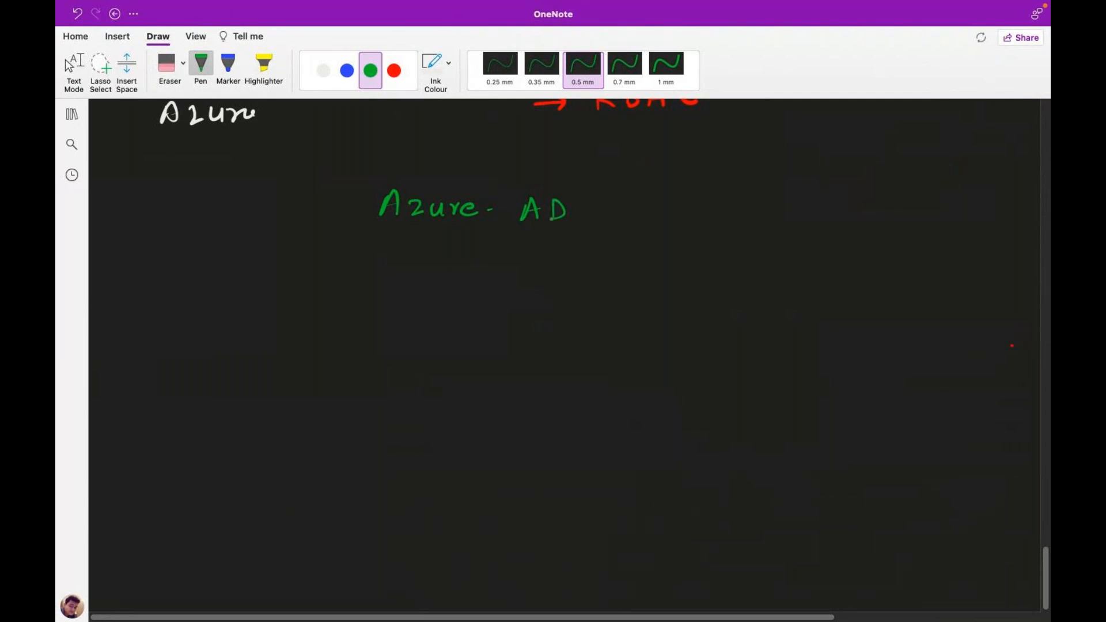
Complete the heading '[Azure-AD-Join + AD-Connet]', underline AD-Join, and set the ink to white.
mouse_move(614, 199)
mouse_down()
mouse_move(614, 220)
mouse_move(598, 221)
mouse_move(631, 202)
mouse_move(666, 217)
mouse_move(729, 209)
mouse_move(713, 221)
mouse_move(763, 201)
mouse_move(772, 217)
mouse_up()
mouse_move(758, 210)
mouse_down()
mouse_move(895, 218)
mouse_move(916, 199)
mouse_move(940, 228)
mouse_move(916, 232)
mouse_up()
mouse_move(386, 182)
mouse_down()
mouse_move(367, 229)
mouse_move(385, 225)
mouse_up()
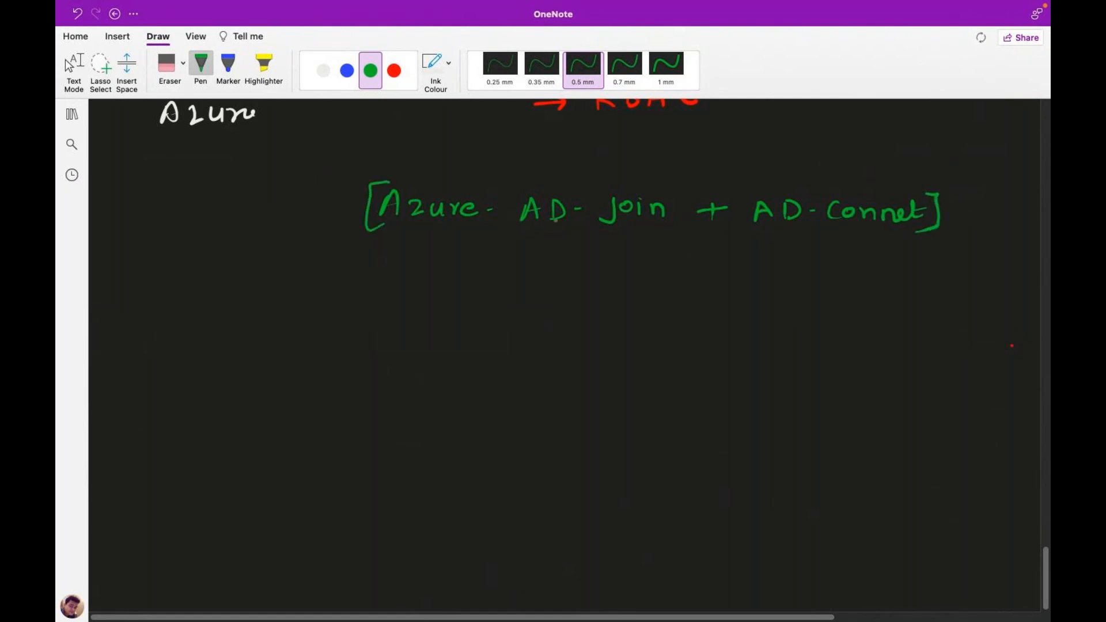
drag(529, 238, 630, 237)
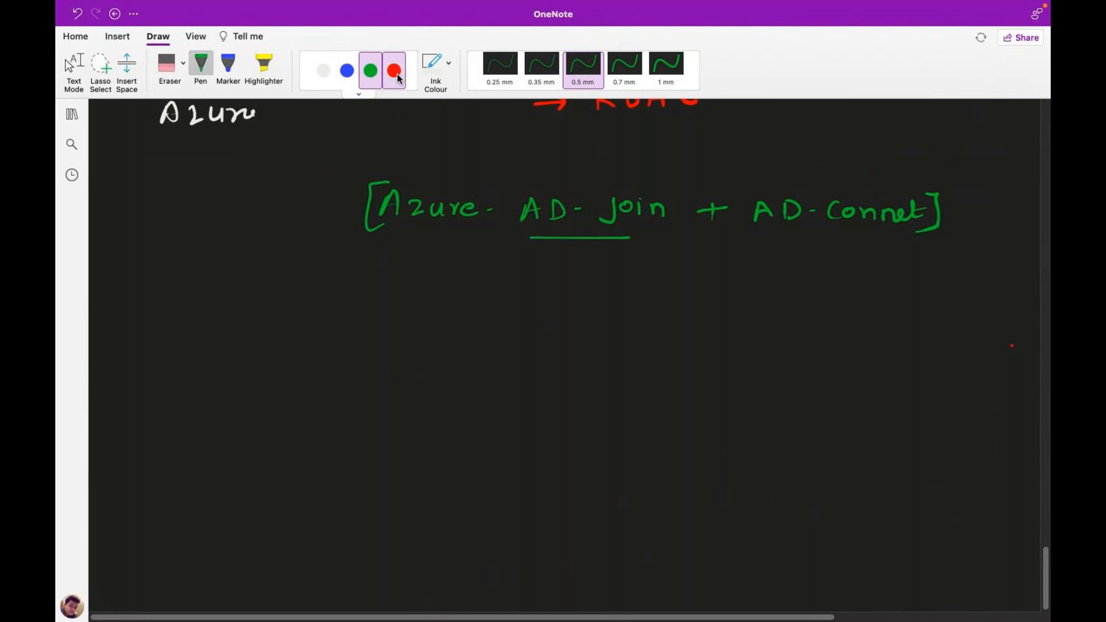
click(323, 70)
Draw a white rectangle and label it 'Azure-Portal' above its top edge.
drag(168, 331, 177, 477)
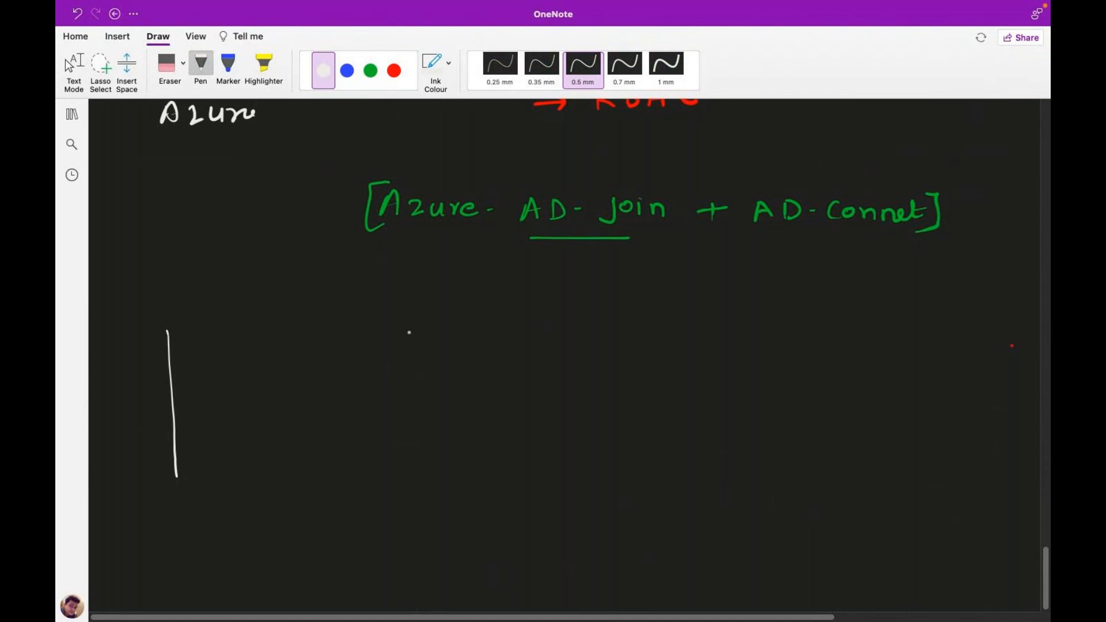
drag(409, 332, 168, 331)
mouse_move(406, 331)
mouse_down()
mouse_move(413, 477)
mouse_move(173, 478)
mouse_up()
drag(227, 318, 241, 314)
mouse_move(250, 308)
mouse_down()
mouse_move(261, 321)
mouse_move(398, 308)
mouse_up()
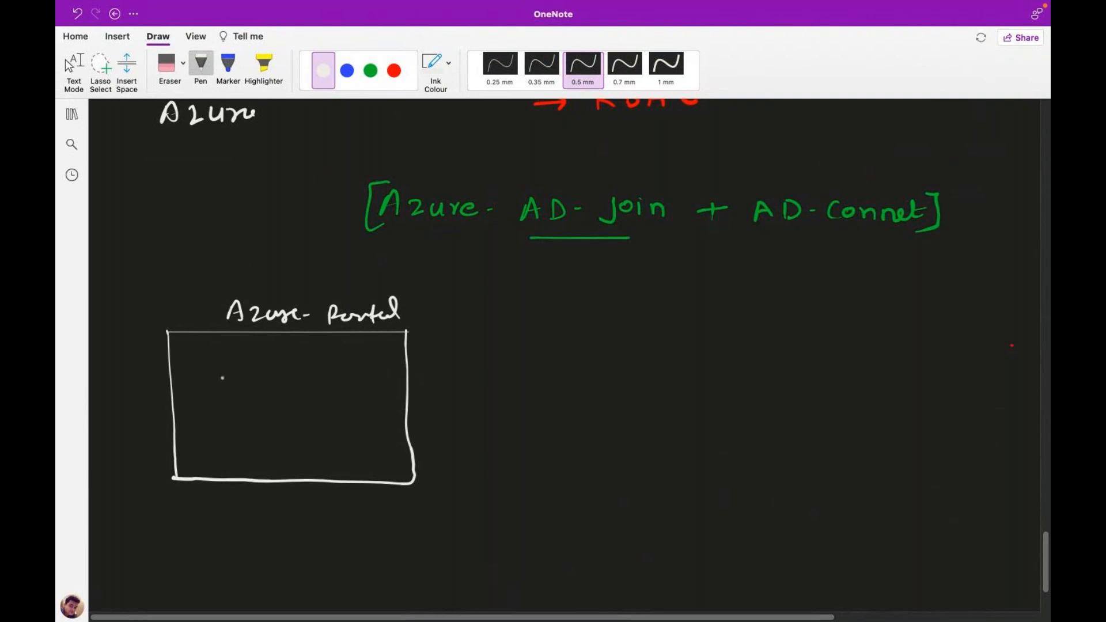
Write 'Azure-AD' and 'user' inside the box in green ink.
click(375, 75)
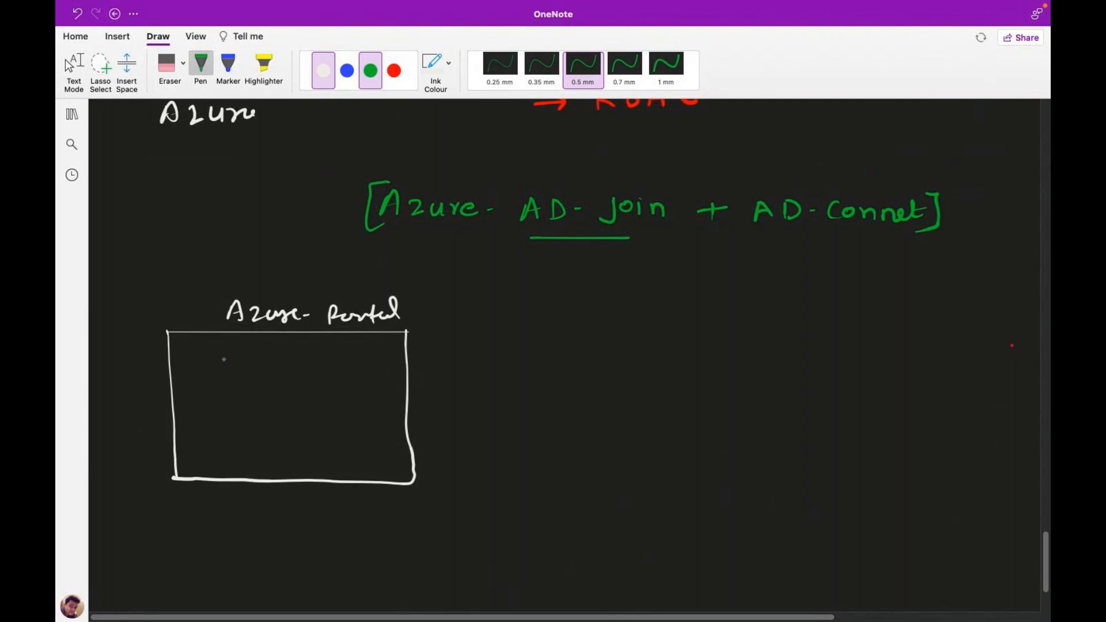
mouse_move(209, 382)
mouse_down()
mouse_move(273, 388)
mouse_move(316, 370)
mouse_move(327, 381)
mouse_up()
mouse_move(332, 372)
mouse_down()
mouse_move(331, 391)
mouse_move(340, 379)
mouse_up()
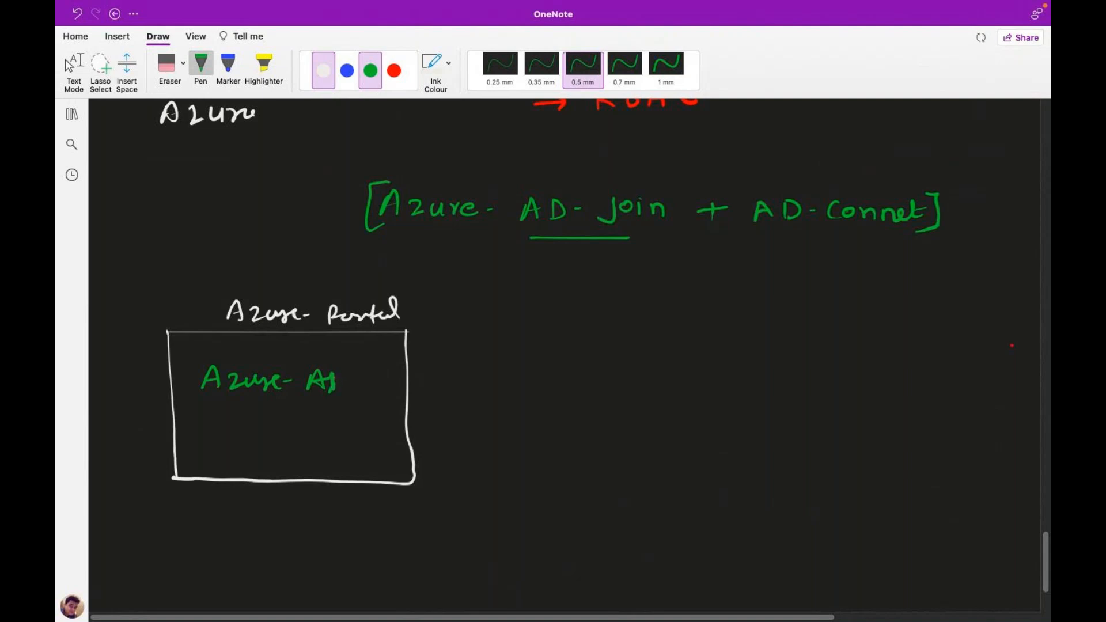
drag(334, 370, 337, 389)
mouse_move(229, 428)
mouse_down()
mouse_move(247, 441)
mouse_move(286, 428)
mouse_up()
Sketch three red monitors stacked on the right side of the page.
click(394, 70)
mouse_move(746, 322)
mouse_down()
mouse_move(739, 357)
mouse_move(779, 323)
mouse_move(740, 355)
mouse_move(770, 363)
mouse_up()
mouse_move(766, 457)
mouse_down()
mouse_move(766, 438)
mouse_move(795, 455)
mouse_move(766, 456)
mouse_up()
drag(782, 457, 791, 464)
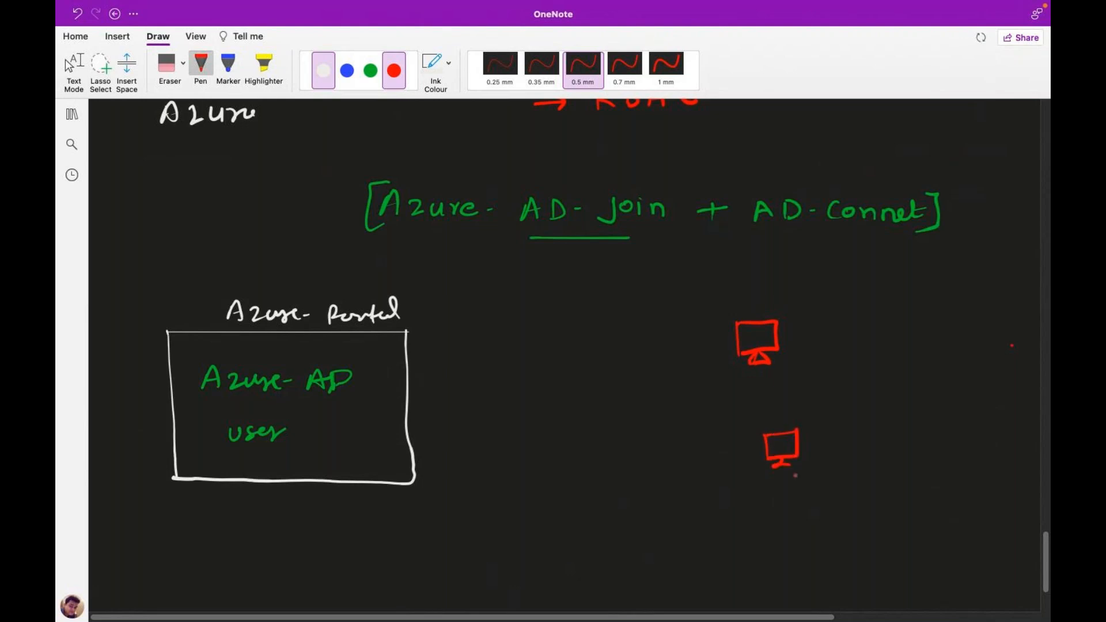
drag(780, 512, 779, 539)
mouse_move(781, 511)
mouse_down()
mouse_move(809, 507)
mouse_move(812, 537)
mouse_move(779, 540)
mouse_up()
drag(793, 541, 801, 543)
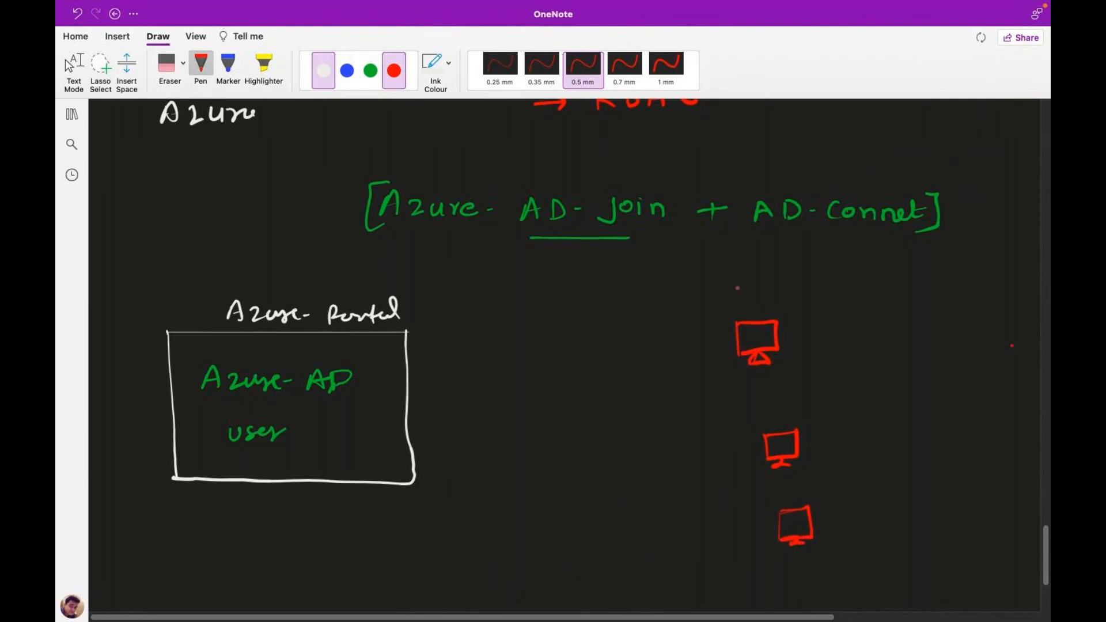
Label the three monitors Win-11, Win-10 and Win-11 in red.
mouse_move(728, 278)
mouse_down()
mouse_move(731, 294)
mouse_move(752, 280)
mouse_move(757, 292)
mouse_move(775, 284)
mouse_move(789, 294)
mouse_up()
click(757, 277)
drag(793, 289, 825, 300)
mouse_move(757, 401)
mouse_down()
mouse_move(764, 414)
mouse_move(772, 402)
mouse_up()
click(781, 399)
mouse_move(776, 406)
mouse_down()
mouse_move(829, 415)
mouse_move(839, 400)
mouse_up()
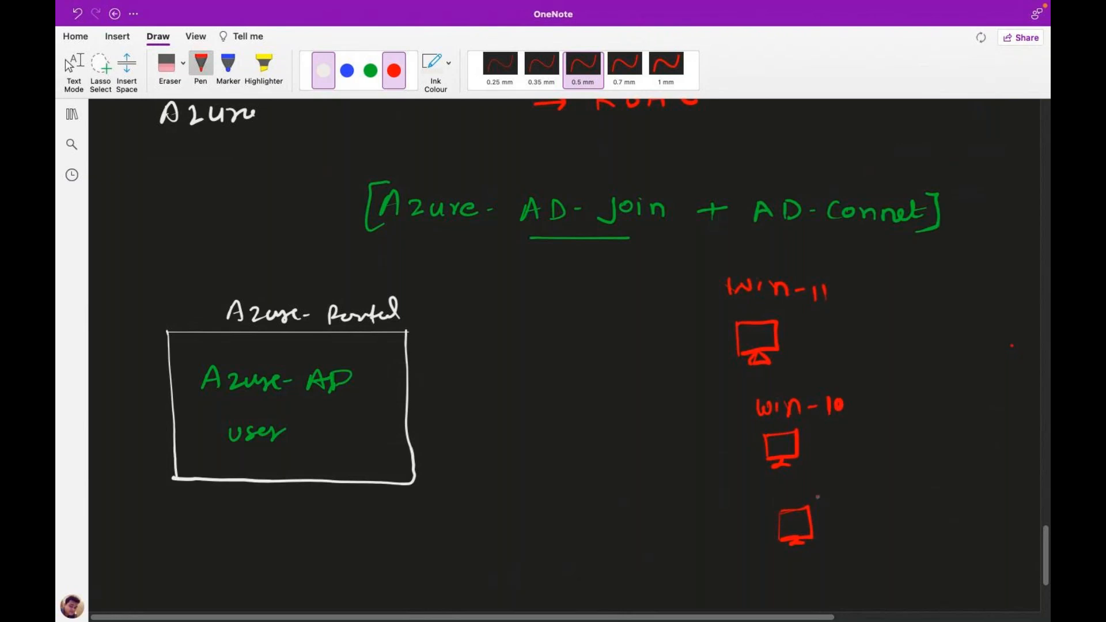
drag(771, 494, 810, 499)
drag(821, 495, 846, 497)
In white, write the user's name in the box and arrow it to the first monitor.
click(370, 71)
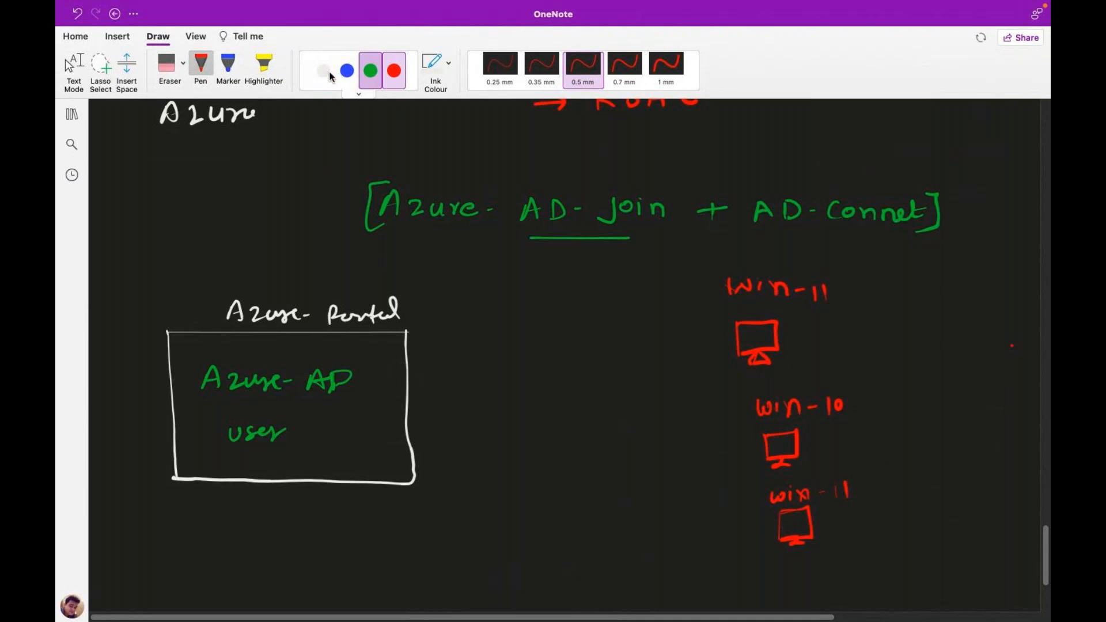
click(324, 71)
drag(228, 473, 257, 472)
click(257, 455)
drag(232, 467, 300, 470)
mouse_move(302, 466)
mouse_down()
mouse_move(688, 337)
mouse_move(731, 330)
mouse_move(725, 341)
mouse_up()
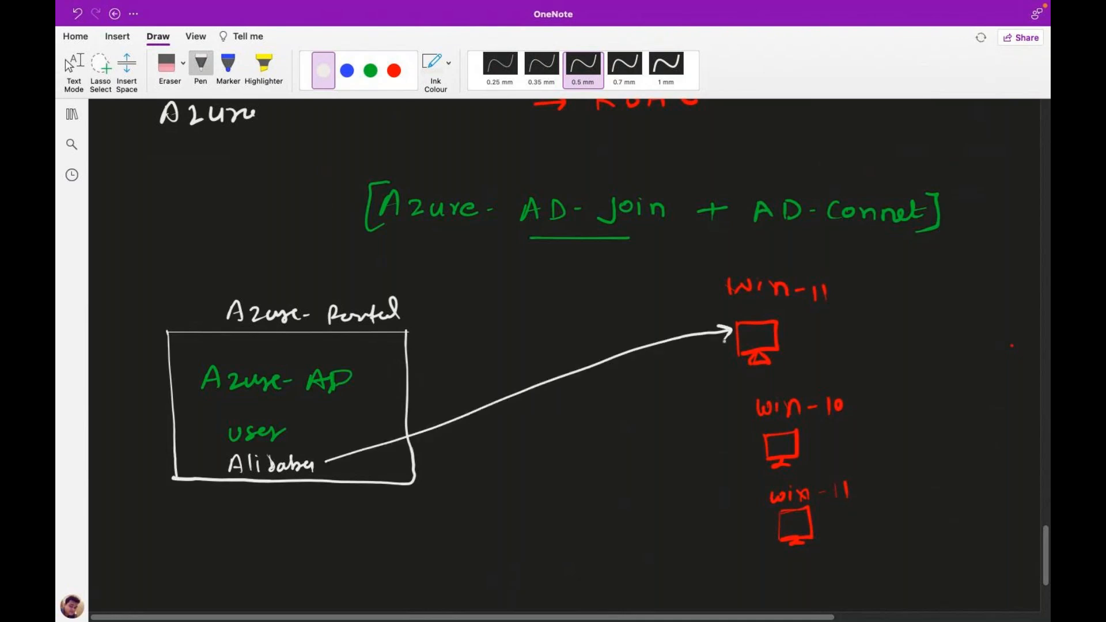
Write 'Local-PC' beside the first monitor, underline part of the name, and add 'Join'.
mouse_move(805, 328)
mouse_down()
mouse_move(817, 340)
mouse_move(868, 324)
mouse_move(870, 339)
mouse_move(923, 335)
mouse_up()
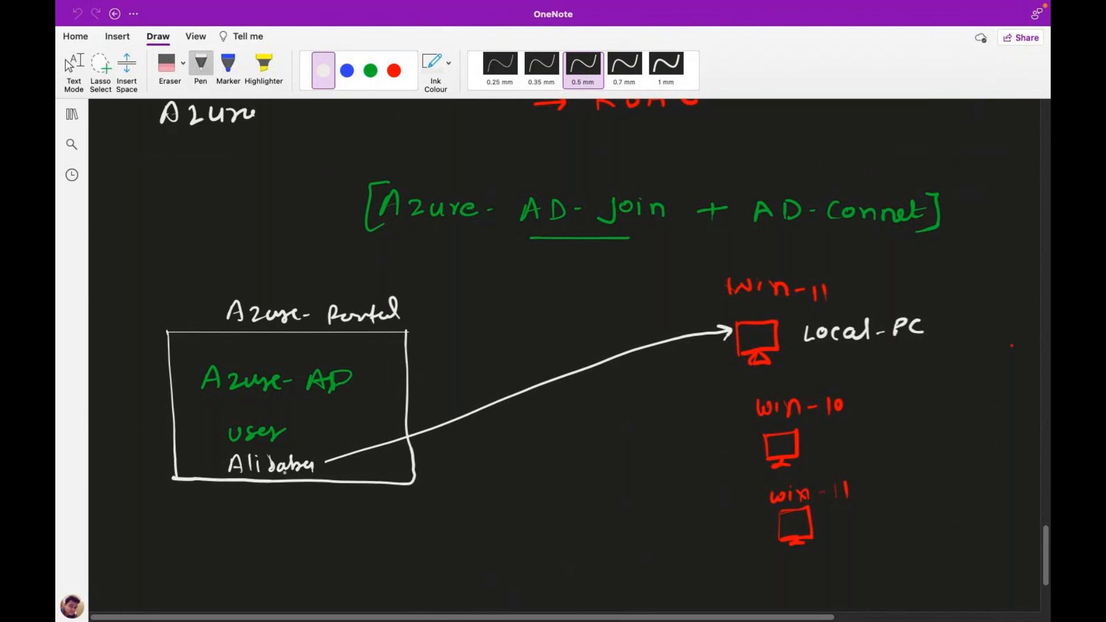
drag(277, 474, 301, 472)
mouse_move(861, 352)
mouse_down()
mouse_move(859, 364)
mouse_move(910, 367)
mouse_up()
click(887, 351)
drag(1045, 553, 1044, 572)
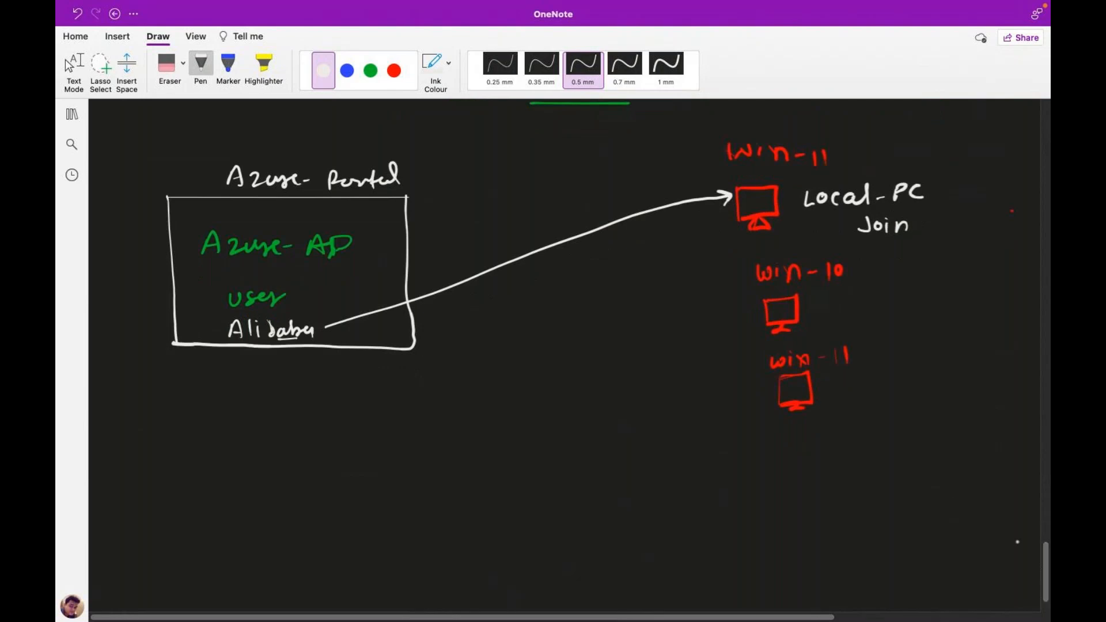
In green, number the list lines and write item 1, 'App Permission'.
click(371, 70)
mouse_move(427, 441)
mouse_down()
mouse_move(426, 455)
mouse_move(443, 447)
mouse_up()
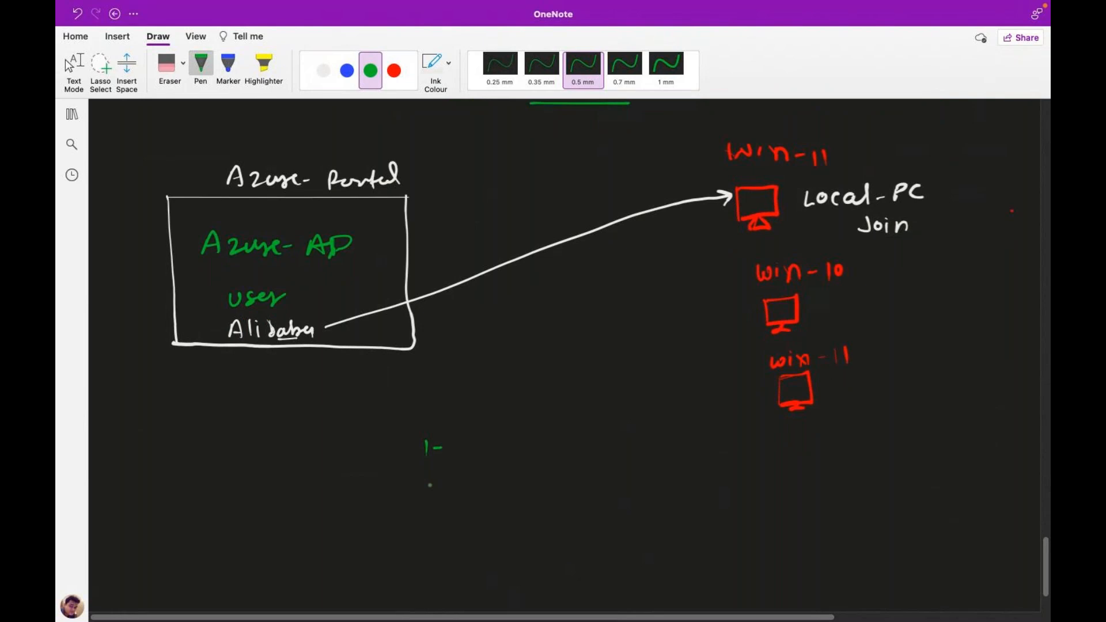
drag(429, 481, 425, 544)
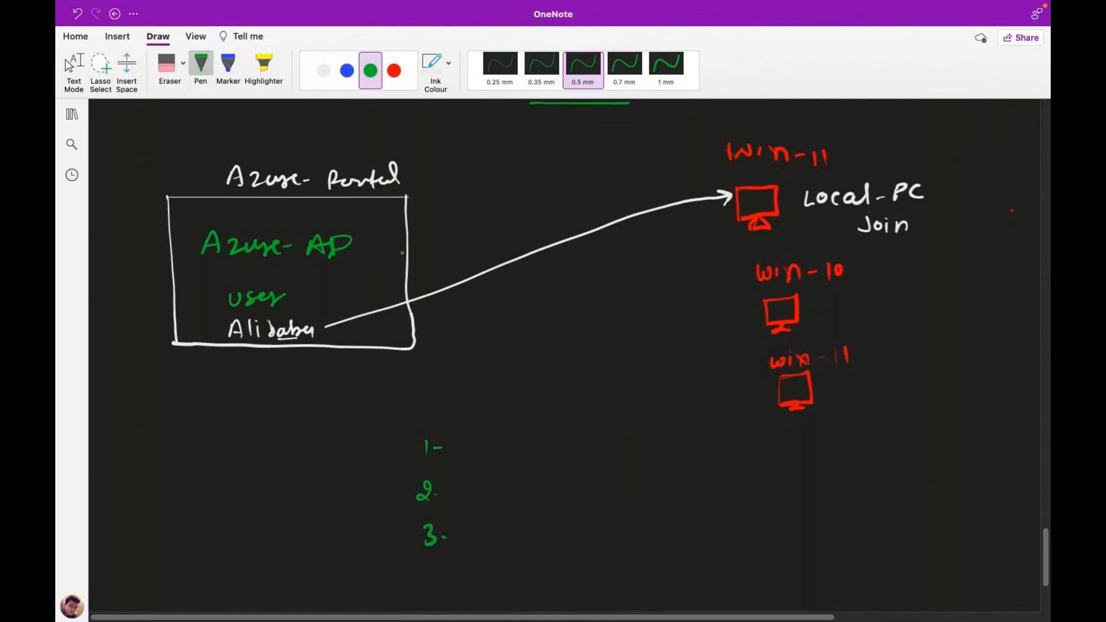
mouse_move(458, 455)
mouse_down()
mouse_move(467, 441)
mouse_move(474, 455)
mouse_move(500, 445)
mouse_move(517, 457)
mouse_up()
mouse_move(518, 436)
mouse_down()
mouse_move(536, 451)
mouse_move(614, 446)
mouse_up()
mouse_move(613, 454)
mouse_down()
mouse_move(625, 442)
mouse_move(669, 459)
mouse_up()
click(681, 453)
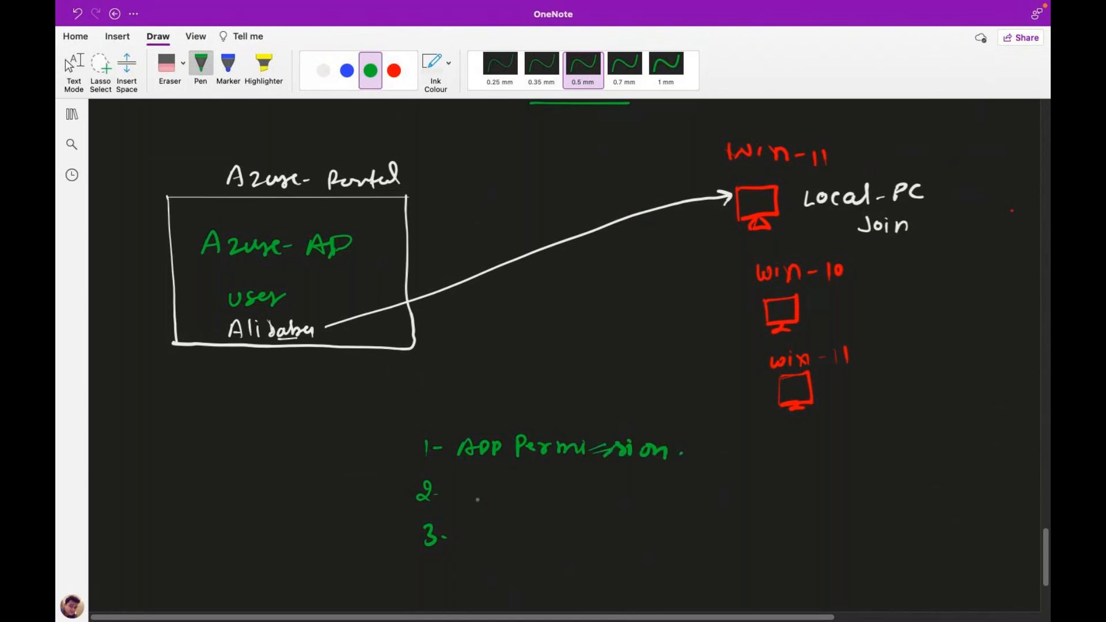
Write 'Bit locker' and 'user Password secure' as items 2 and 3, then start item 4 with 'Enroll'.
mouse_move(478, 483)
mouse_down()
mouse_move(481, 499)
mouse_move(507, 502)
mouse_up()
mouse_move(498, 490)
mouse_down()
mouse_move(545, 502)
mouse_move(627, 491)
mouse_up()
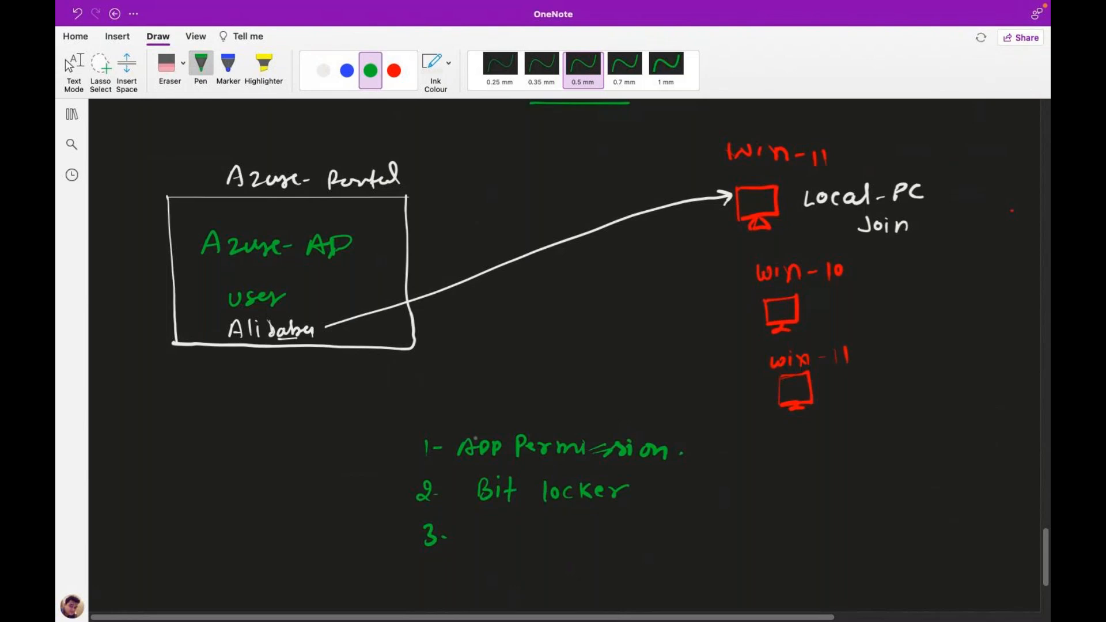
drag(496, 526, 534, 538)
mouse_move(537, 539)
mouse_down()
mouse_move(678, 521)
mouse_move(680, 536)
mouse_move(701, 540)
mouse_move(782, 531)
mouse_move(797, 540)
mouse_up()
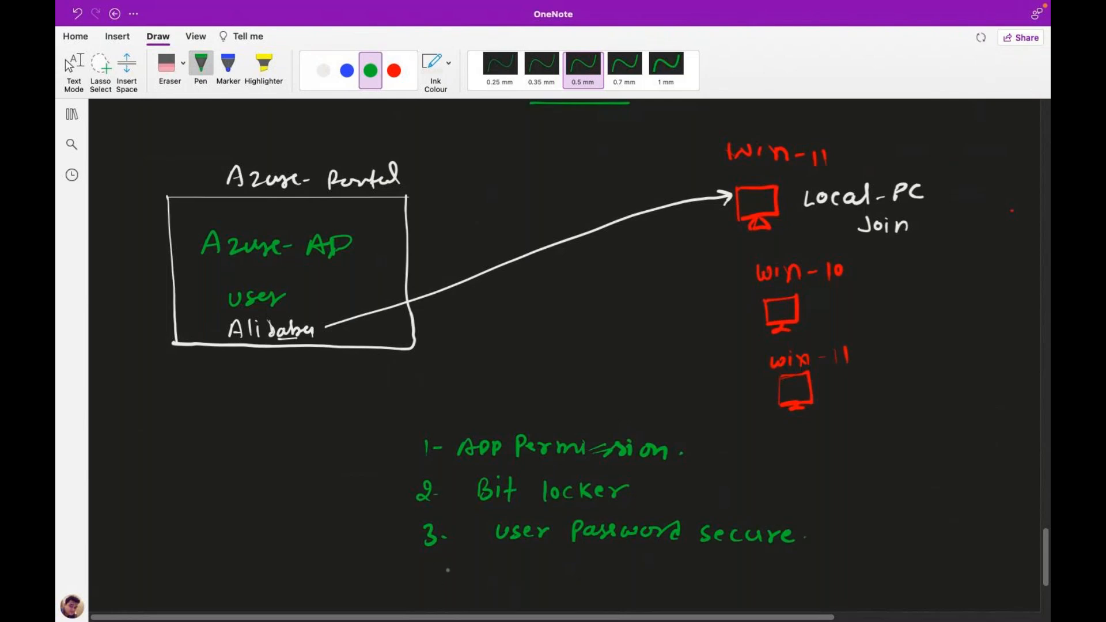
drag(433, 563, 446, 577)
mouse_move(441, 567)
mouse_down()
mouse_move(443, 589)
mouse_move(490, 574)
mouse_up()
mouse_move(522, 562)
mouse_down()
mouse_move(536, 583)
mouse_move(536, 561)
mouse_move(544, 581)
mouse_move(569, 570)
mouse_move(587, 585)
mouse_up()
mouse_move(601, 563)
mouse_down()
mouse_move(598, 585)
mouse_move(689, 574)
mouse_up()
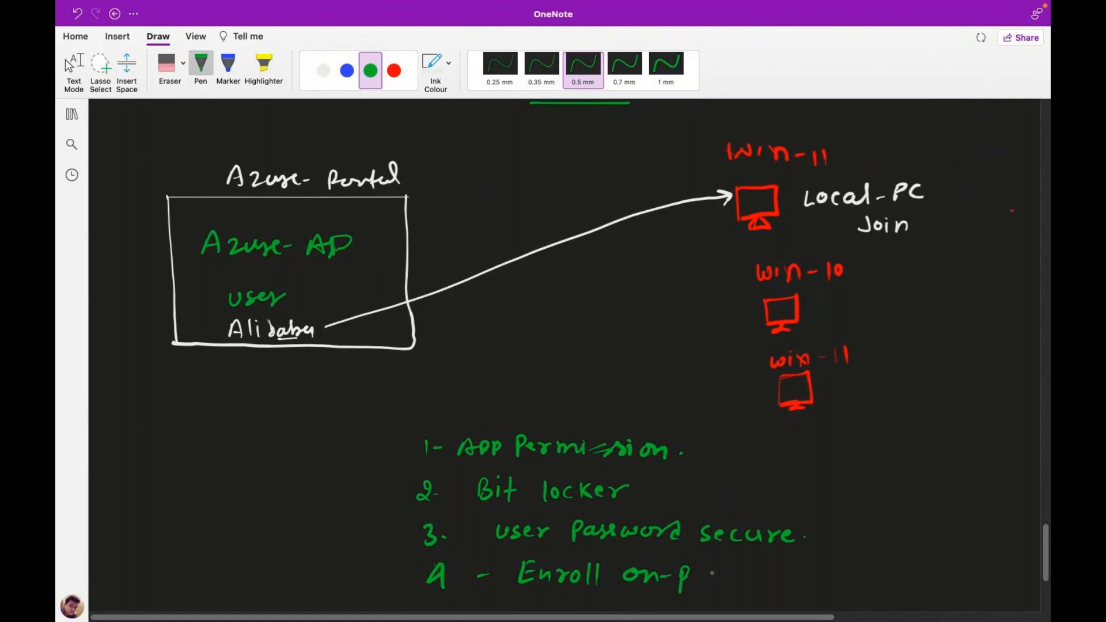
Add 'on-prem to Intune.' after 'Enroll' on line 4 in green.
drag(691, 577, 746, 585)
mouse_move(765, 578)
mouse_down()
mouse_move(782, 577)
mouse_move(773, 593)
mouse_move(794, 579)
mouse_up()
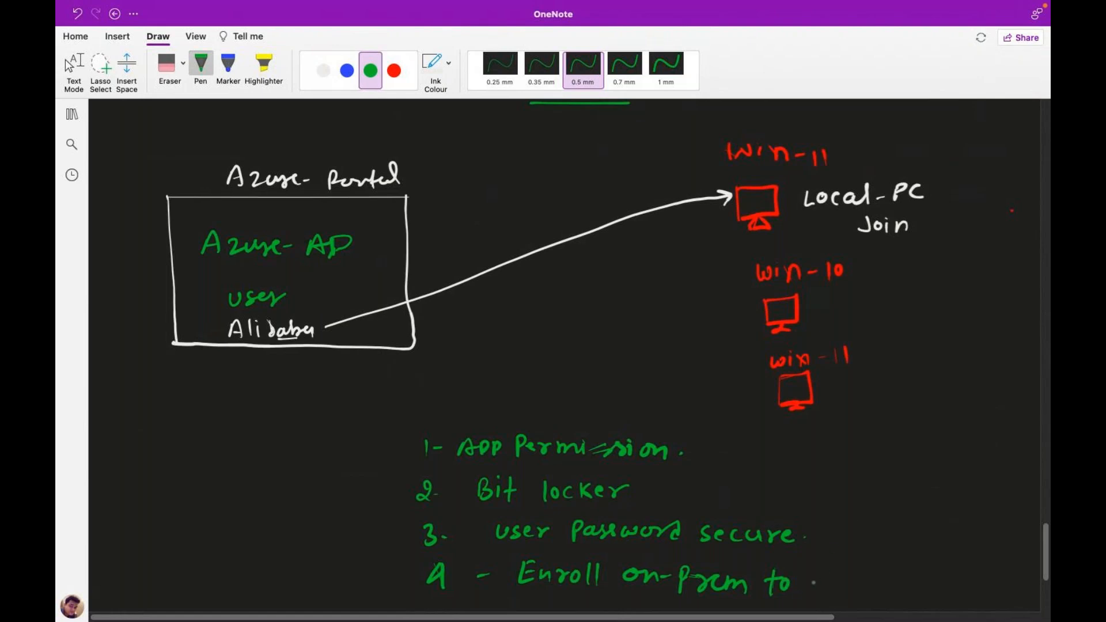
drag(815, 573, 814, 591)
mouse_move(807, 591)
mouse_down()
mouse_move(822, 591)
mouse_move(822, 570)
mouse_move(843, 588)
mouse_move(856, 582)
mouse_up()
click(855, 589)
mouse_move(865, 575)
mouse_down()
mouse_move(874, 592)
mouse_move(908, 588)
mouse_up()
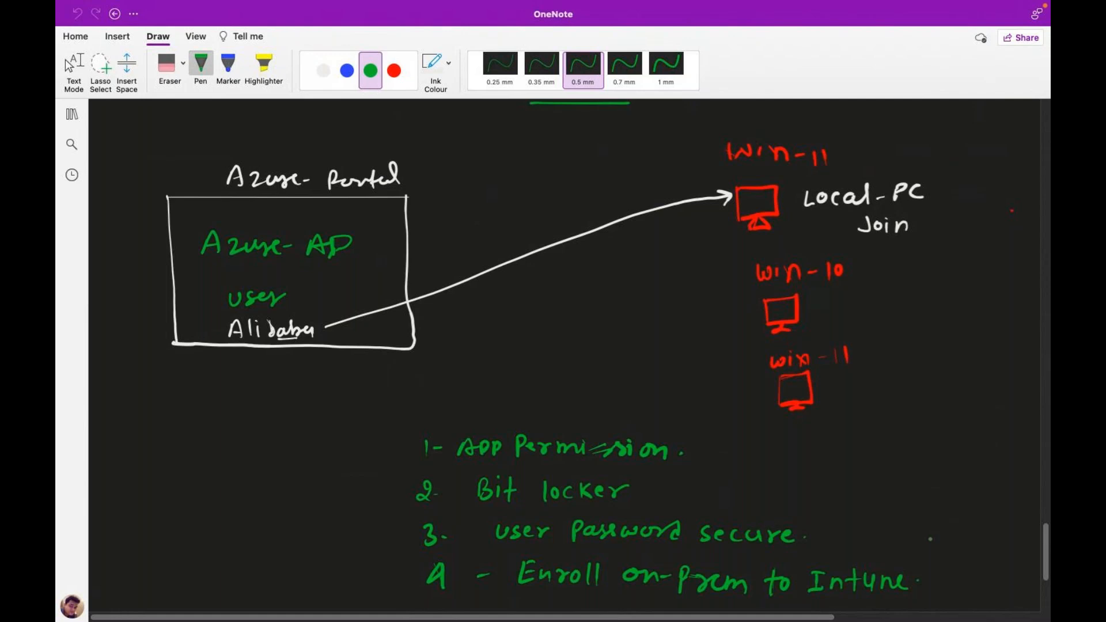
Draw green ellipses around 'AD-Join' and 'AD-Connect' in the handwritten heading.
scroll(553, 346, up, 5)
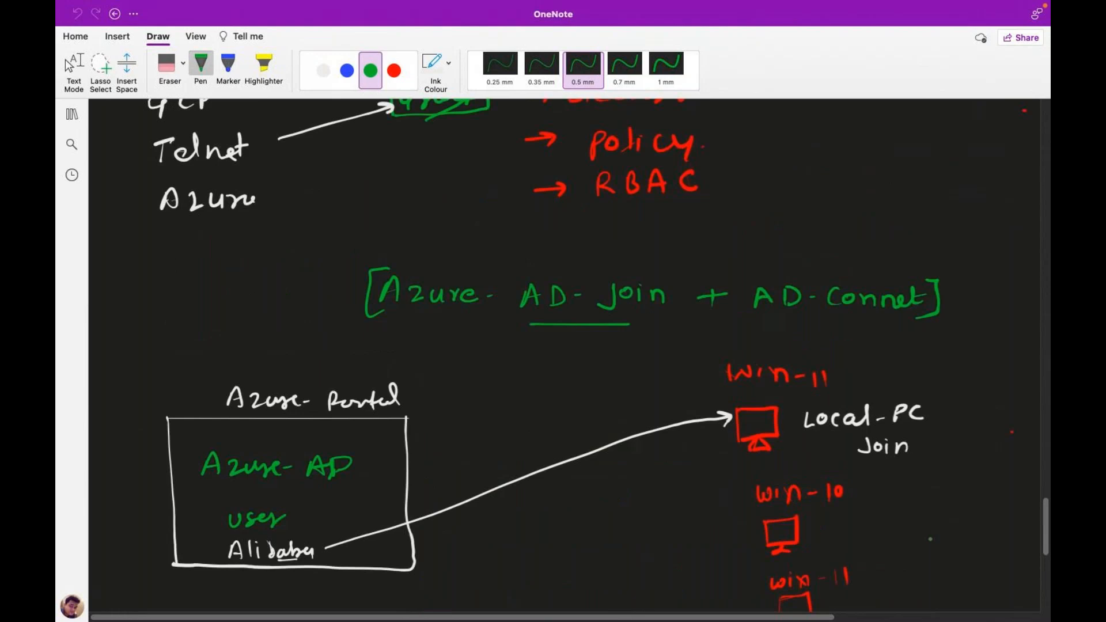
scroll(515, 360, down, 1)
scroll(516, 359, right, 1)
mouse_move(543, 259)
mouse_down()
mouse_move(510, 264)
mouse_move(667, 292)
mouse_move(594, 251)
mouse_move(544, 261)
mouse_up()
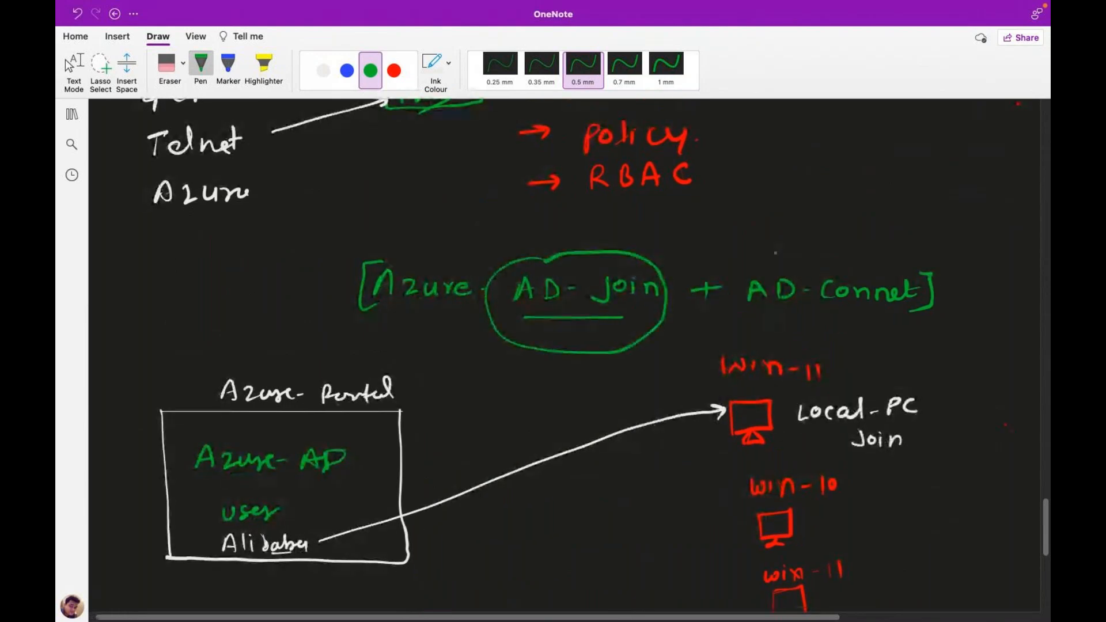
drag(778, 251, 772, 253)
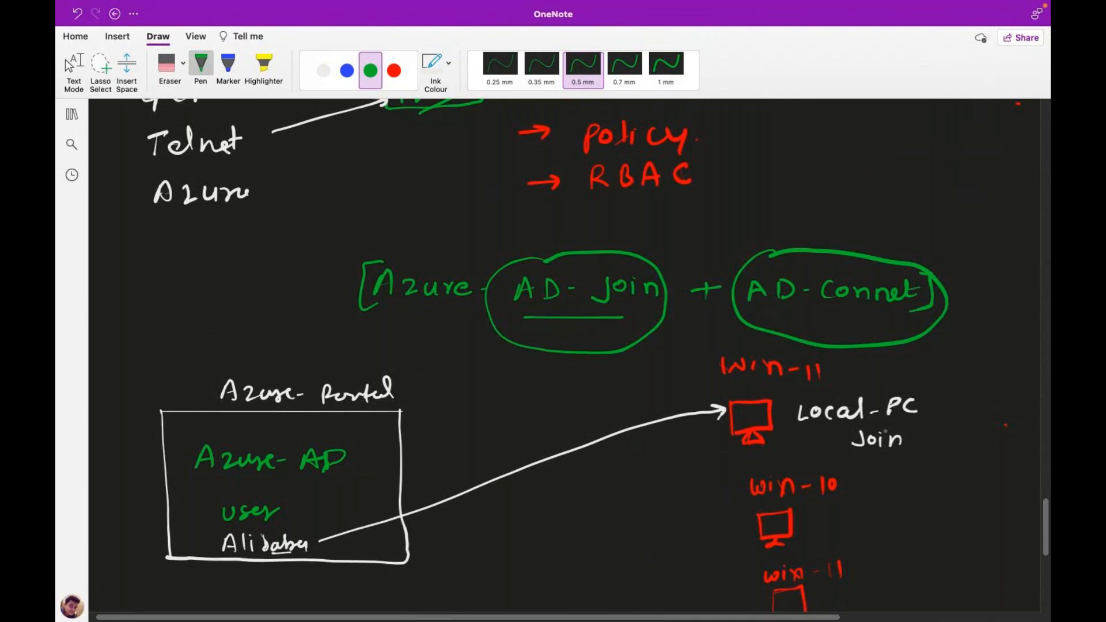
drag(1044, 538, 1043, 563)
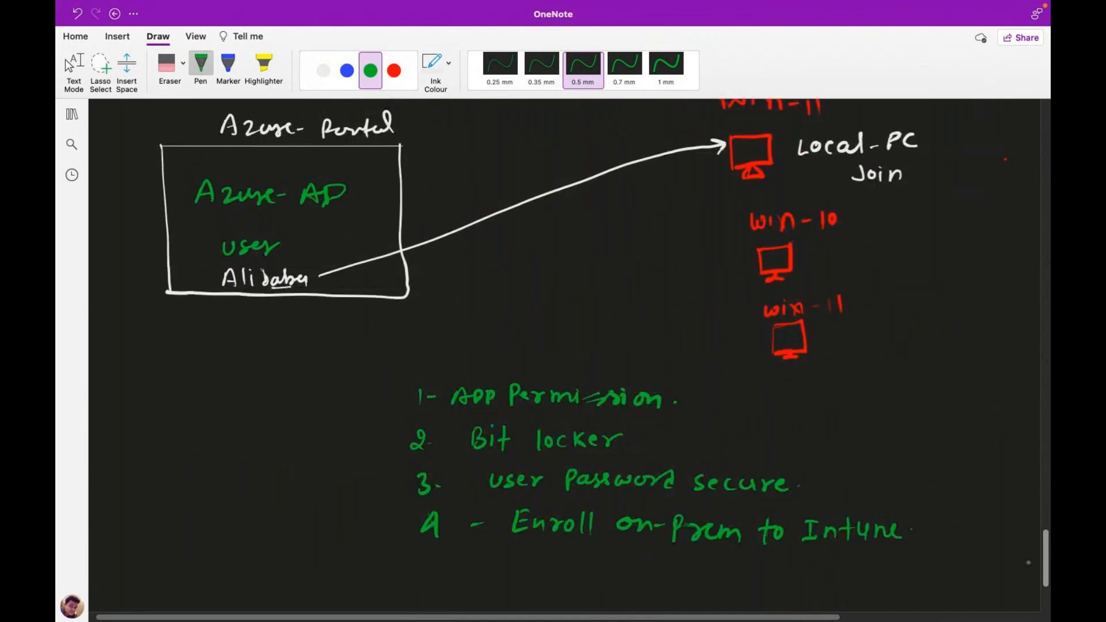
Add periods after 'Bit locker' and 'user Password secure', and underline 'Enroll' and 'Intune' in green.
click(643, 445)
click(648, 445)
click(795, 491)
drag(549, 543, 597, 544)
drag(819, 556, 854, 557)
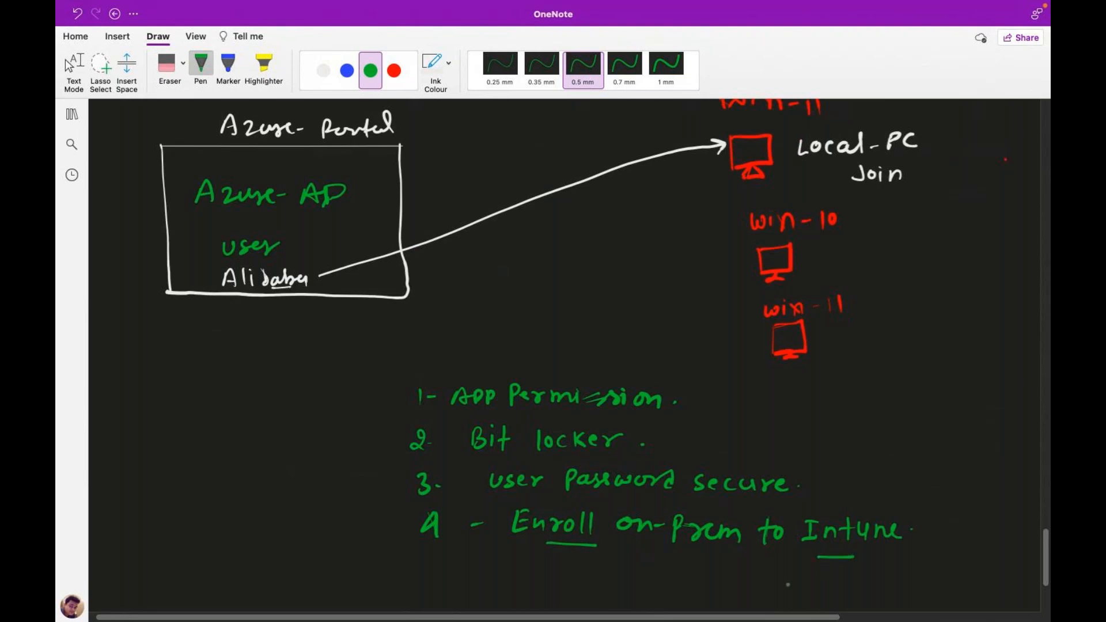
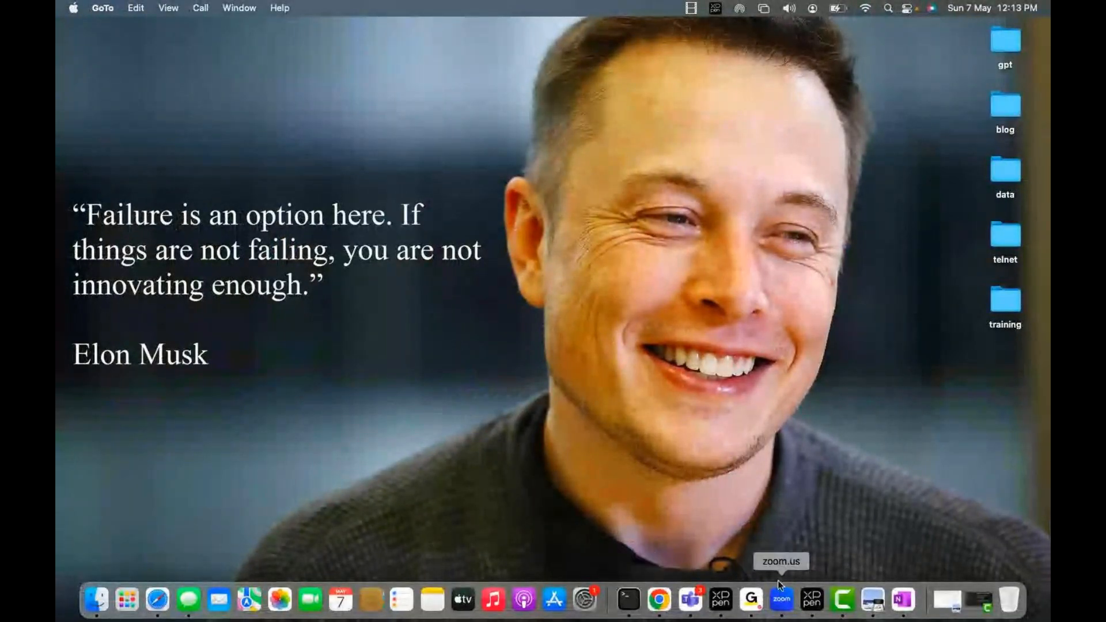
Minimize the GoTo meeting window and launch Microsoft Remote Desktop from Spotlight by searching 're'.
key(super+space)
text(re)
key(Escape)
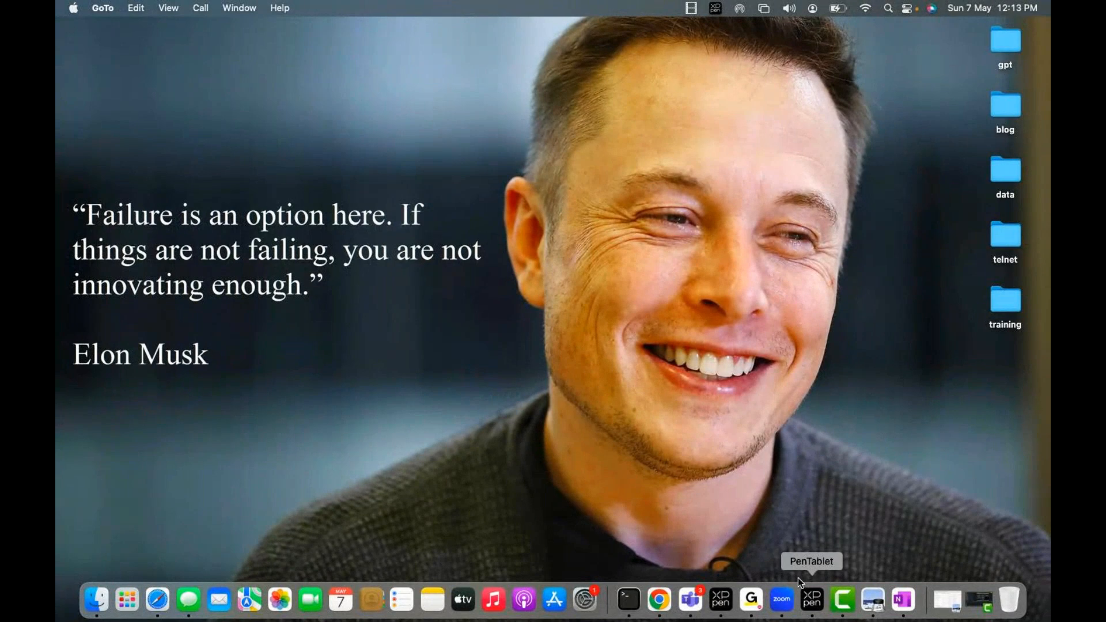
click(80, 35)
key(super+space)
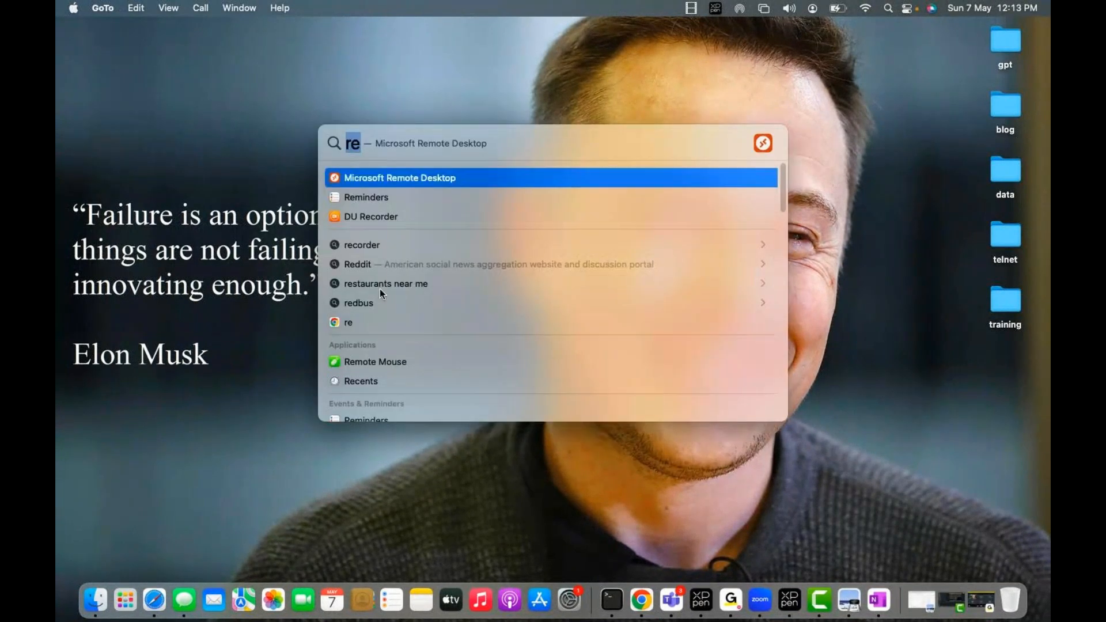
click(432, 176)
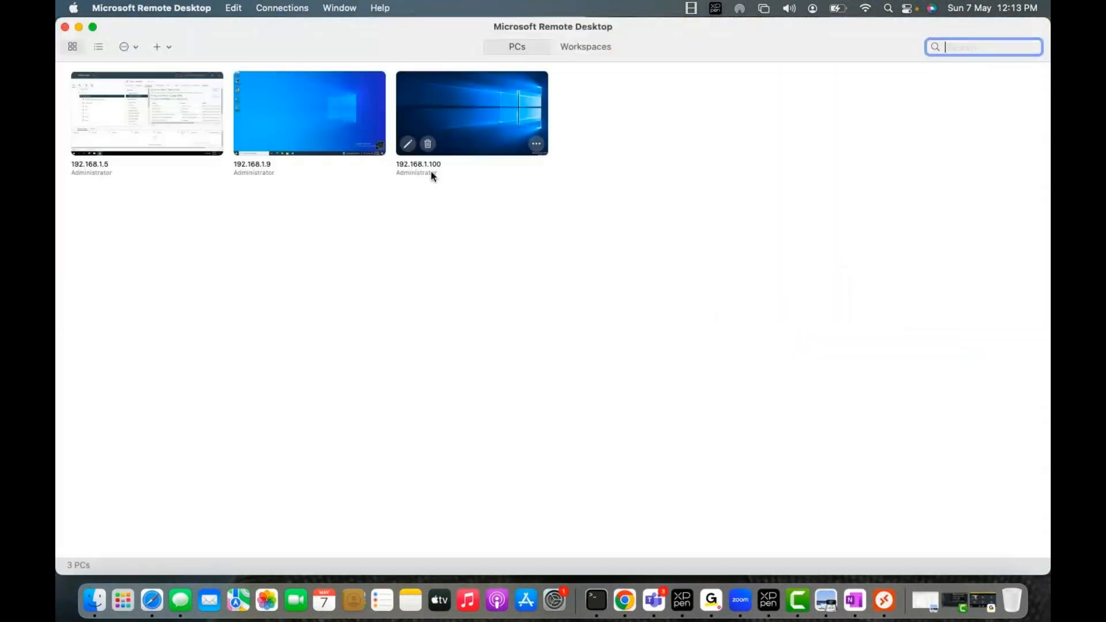
Connect to 192.168.1.5, accept the certificate warning, and sort the desktop icons by size.
double_click(137, 118)
click(714, 368)
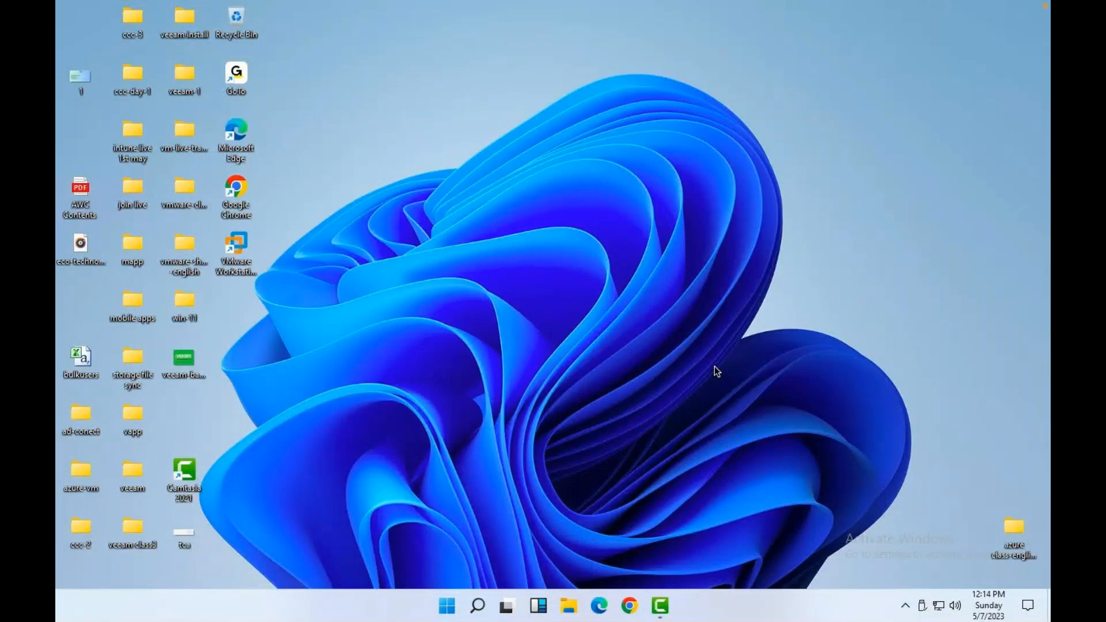
right_click(541, 268)
mouse_move(587, 293)
click(760, 310)
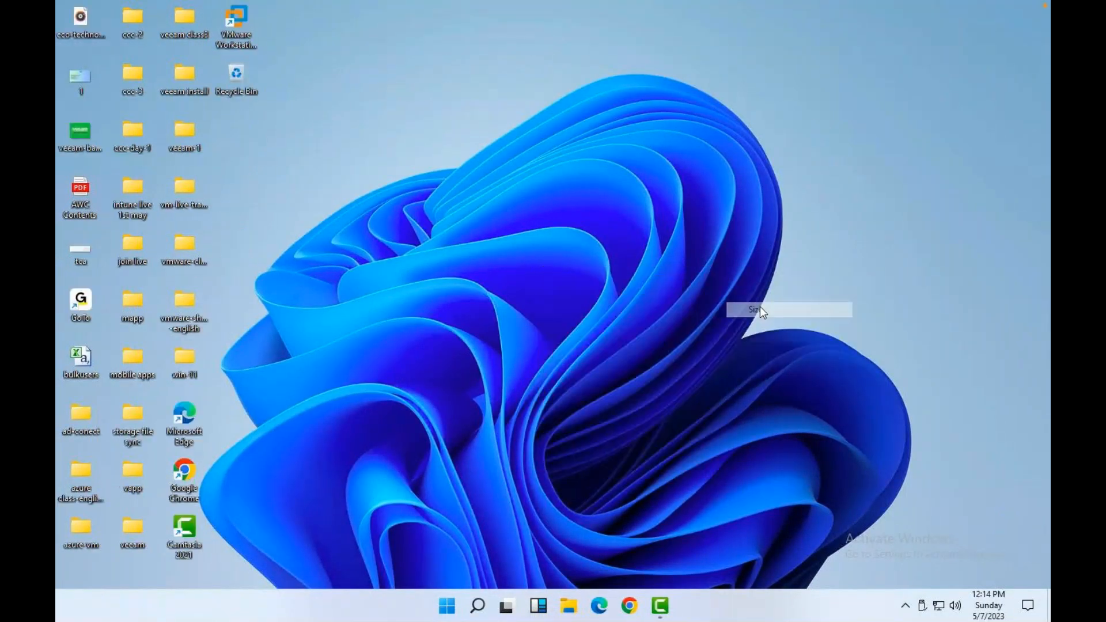
Refresh the remote desktop twice, then sort its icons by size again.
right_click(652, 186)
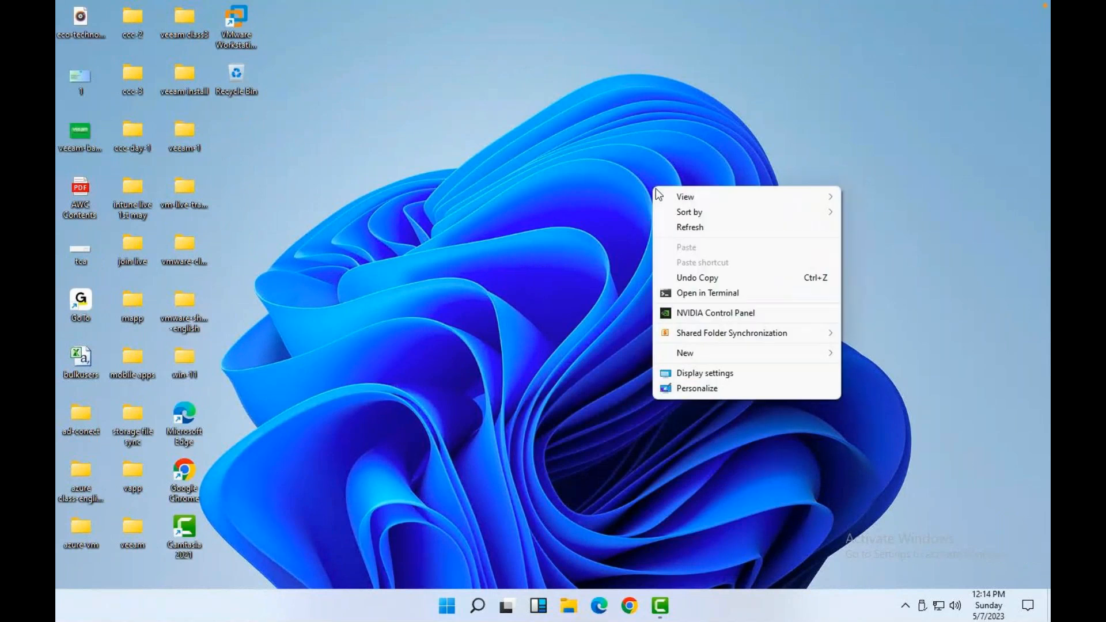
click(690, 227)
right_click(594, 170)
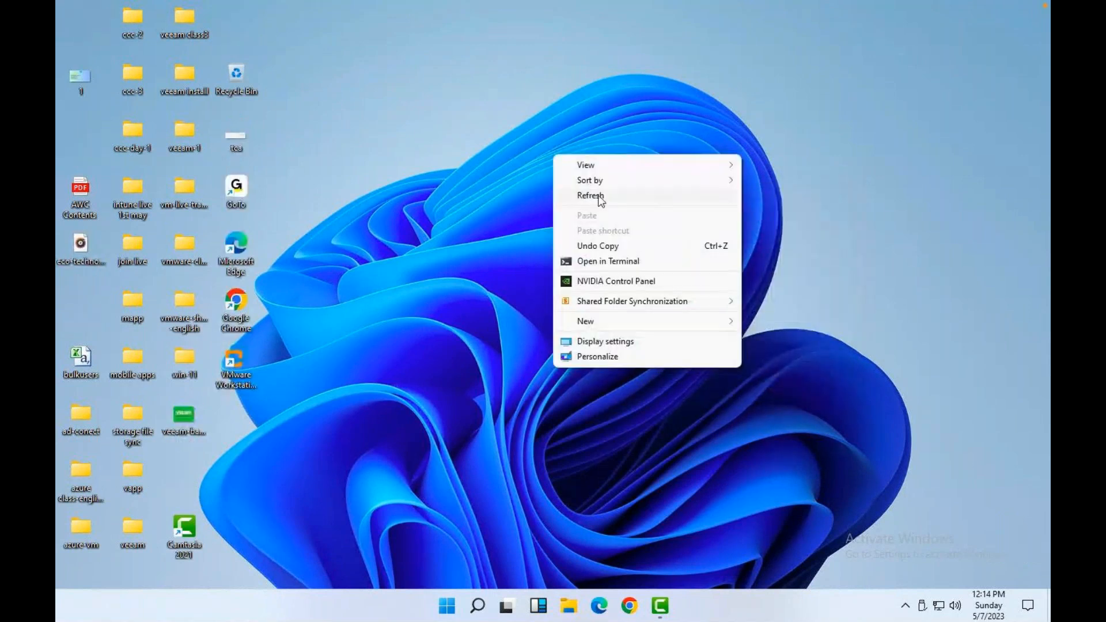
click(598, 196)
right_click(521, 195)
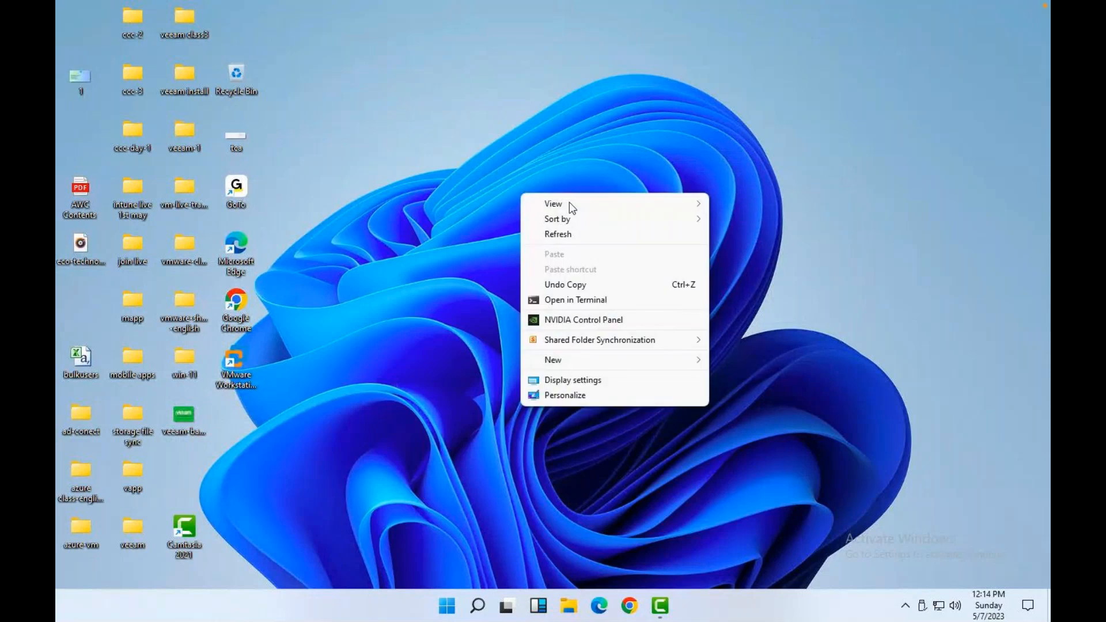
mouse_move(583, 224)
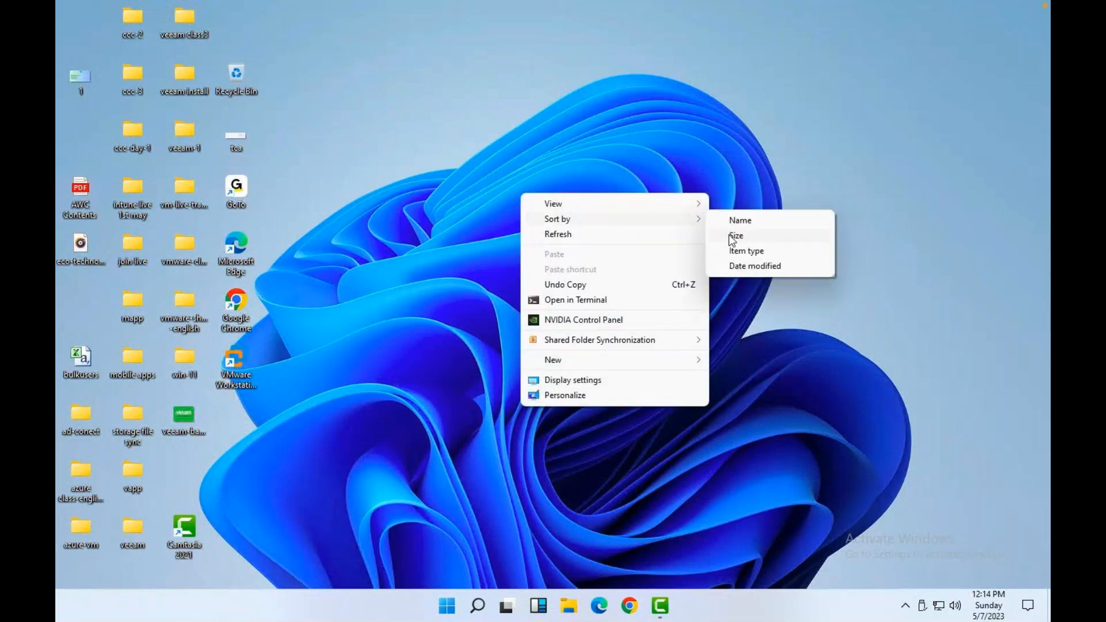
click(731, 237)
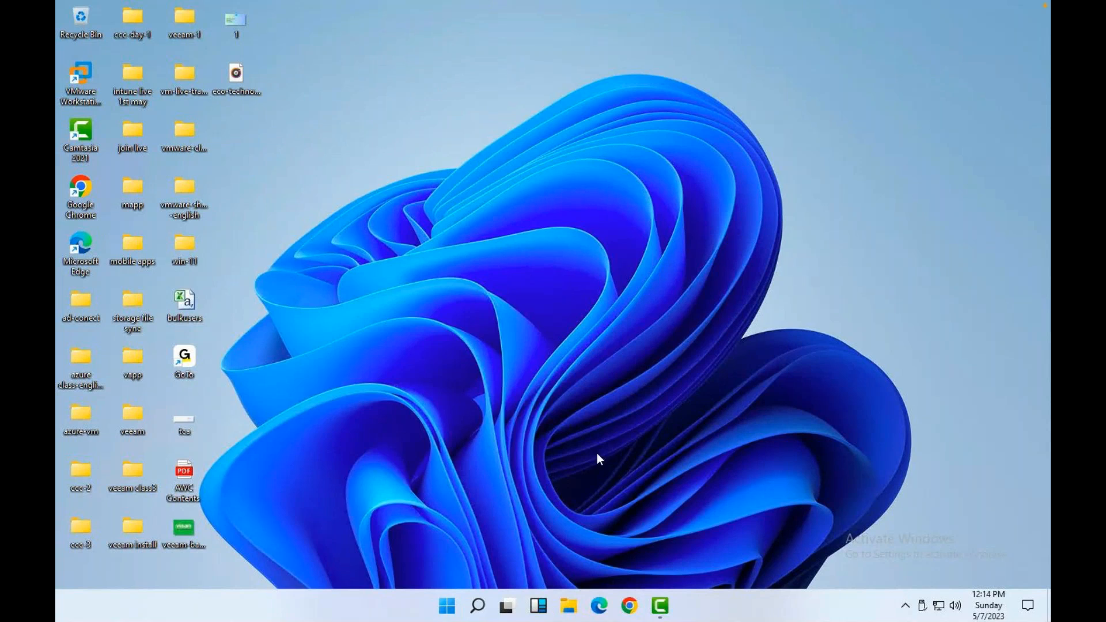
Minimize the Remote Desktop window on the Mac and return to the full-screen Windows session.
key(ctrl+Left)
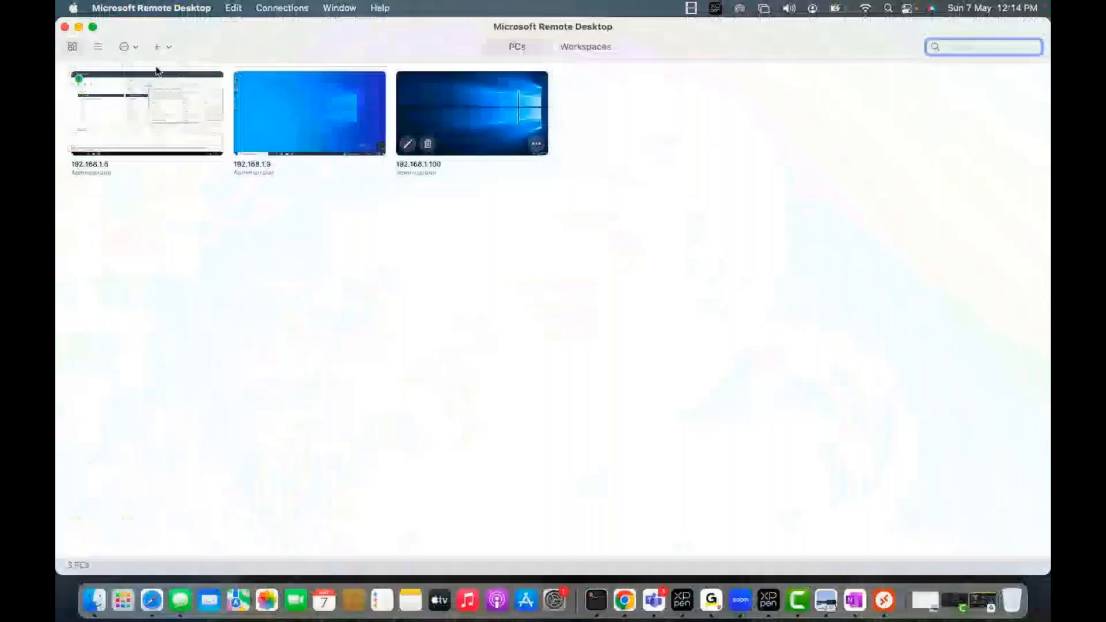
click(77, 27)
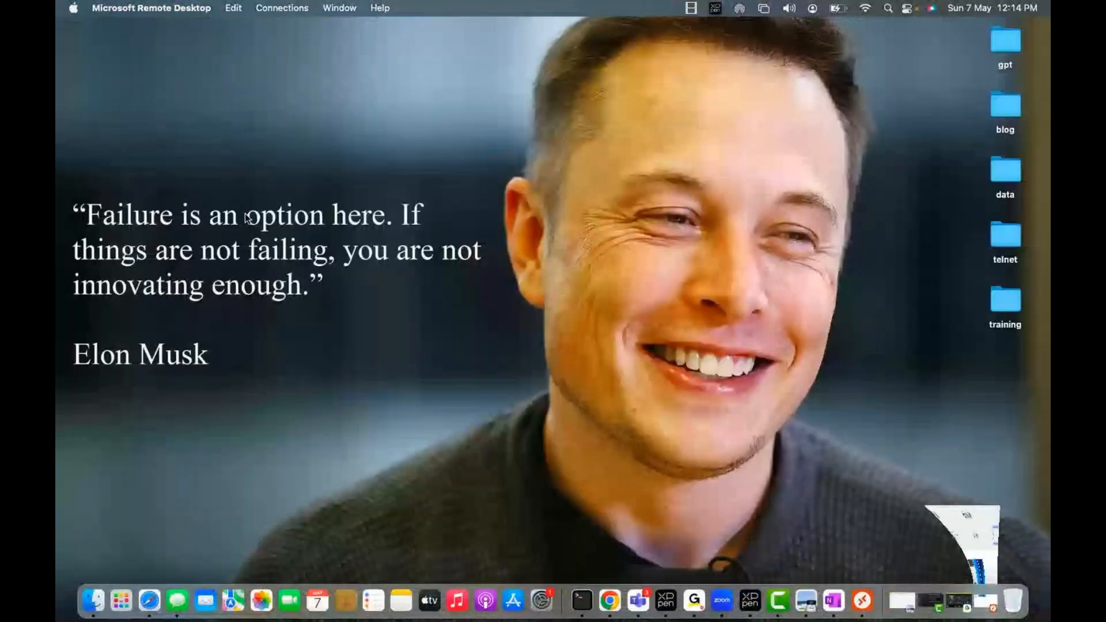
key(ctrl+Right)
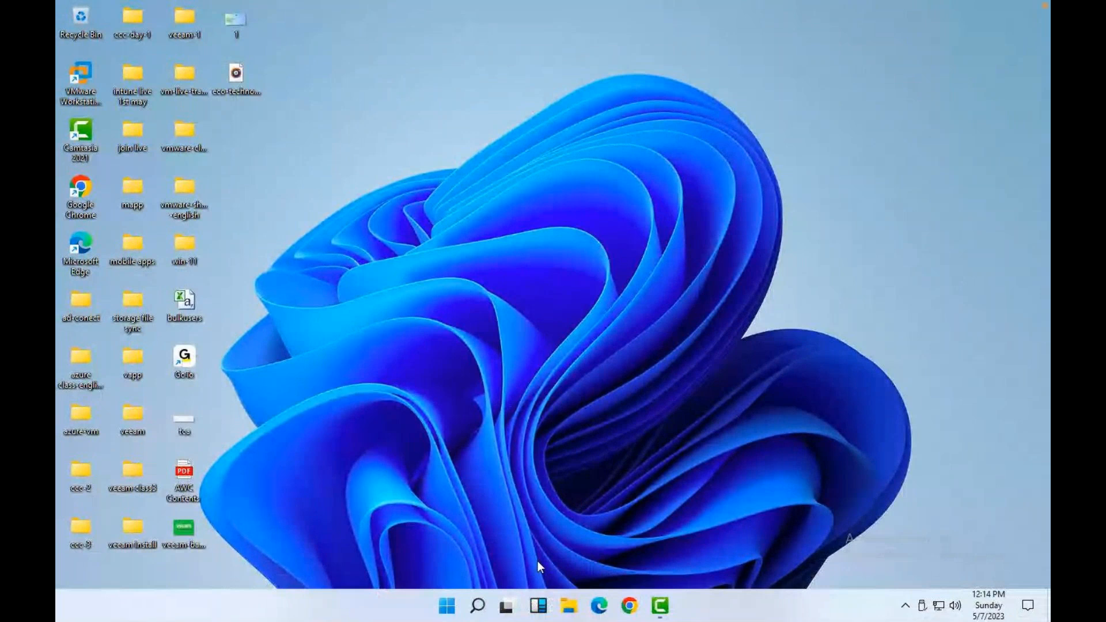
key(super+r)
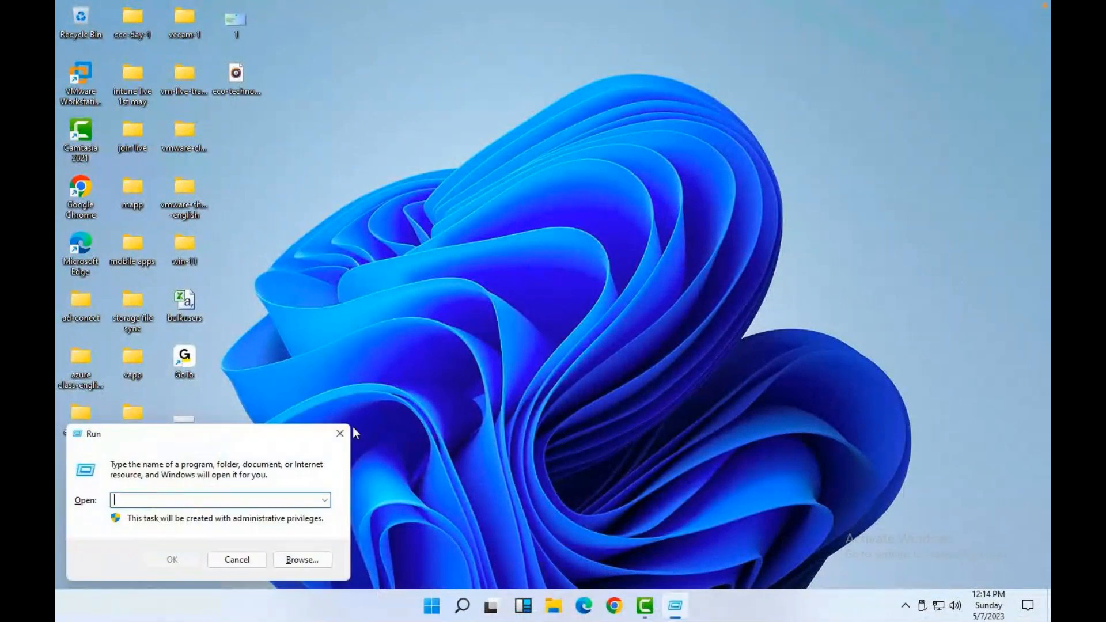
click(340, 434)
Open This PC's system properties from File Explorer, then close Explorer.
key(super+e)
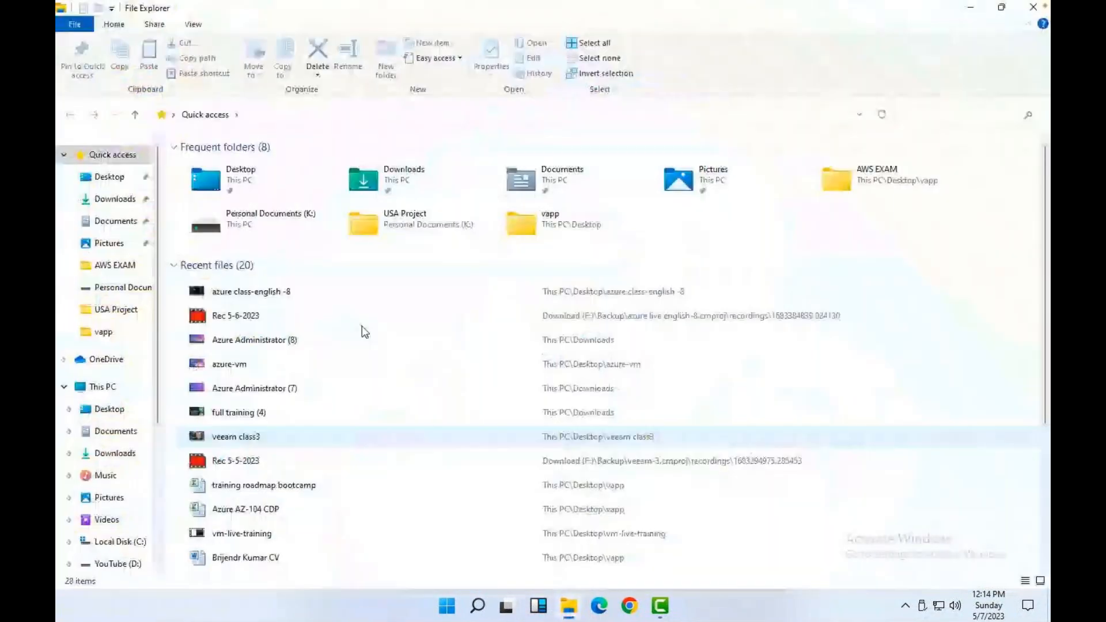
click(99, 387)
right_click(97, 390)
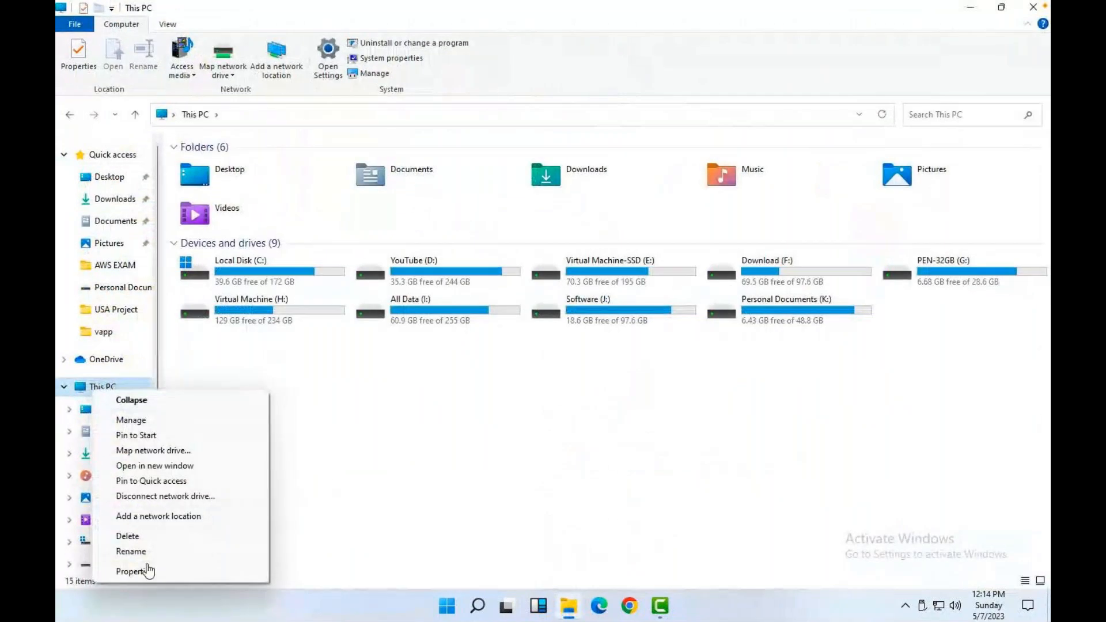
click(138, 571)
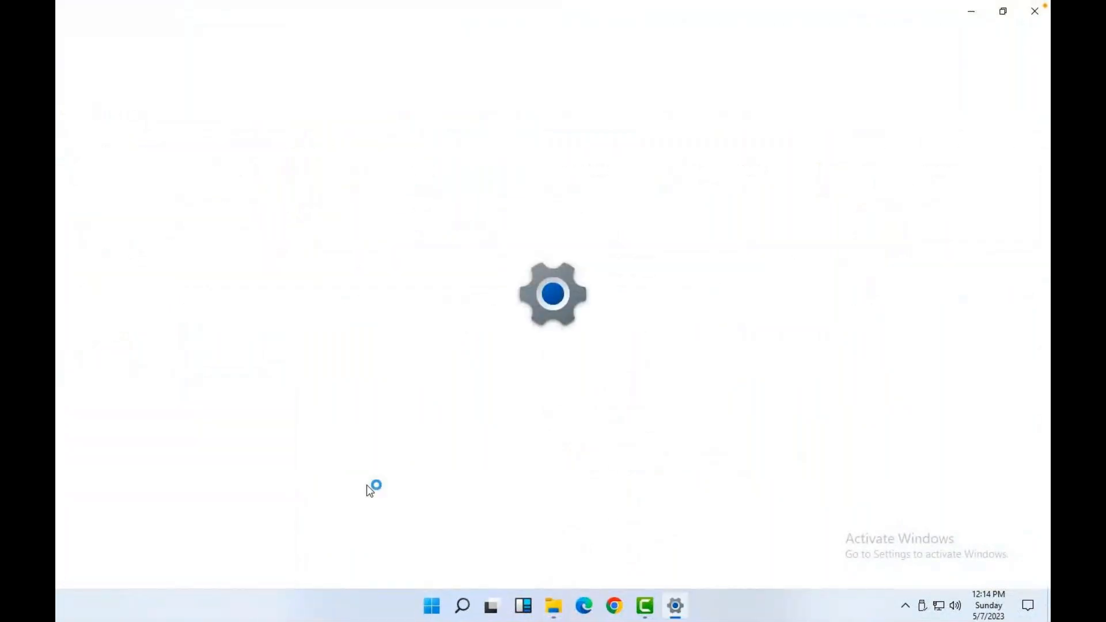
click(1034, 8)
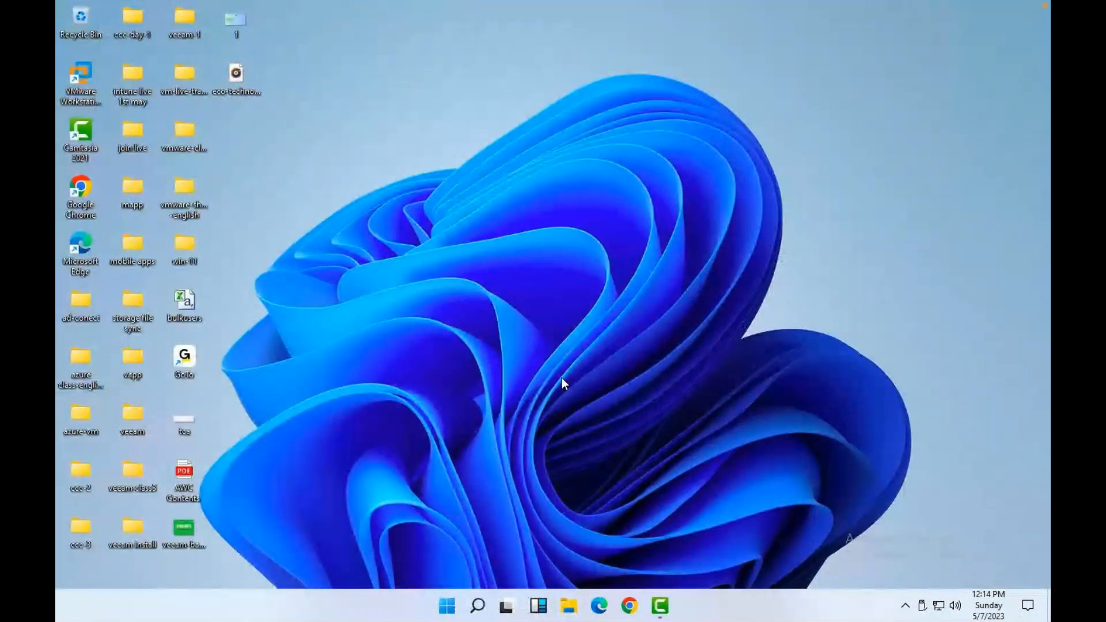
Run sysdm.cpl to confirm DESKTOP-P0HAKGE is in WORKGROUP, then switch back to the Mac.
key(super+r)
text(sys)
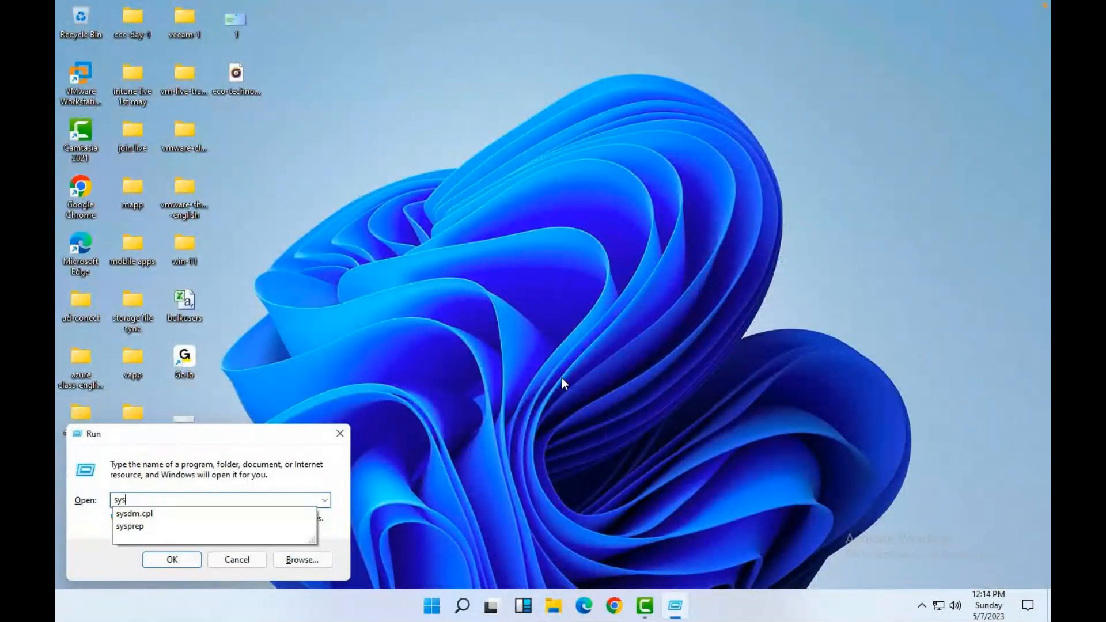
key(Down)
key(Return)
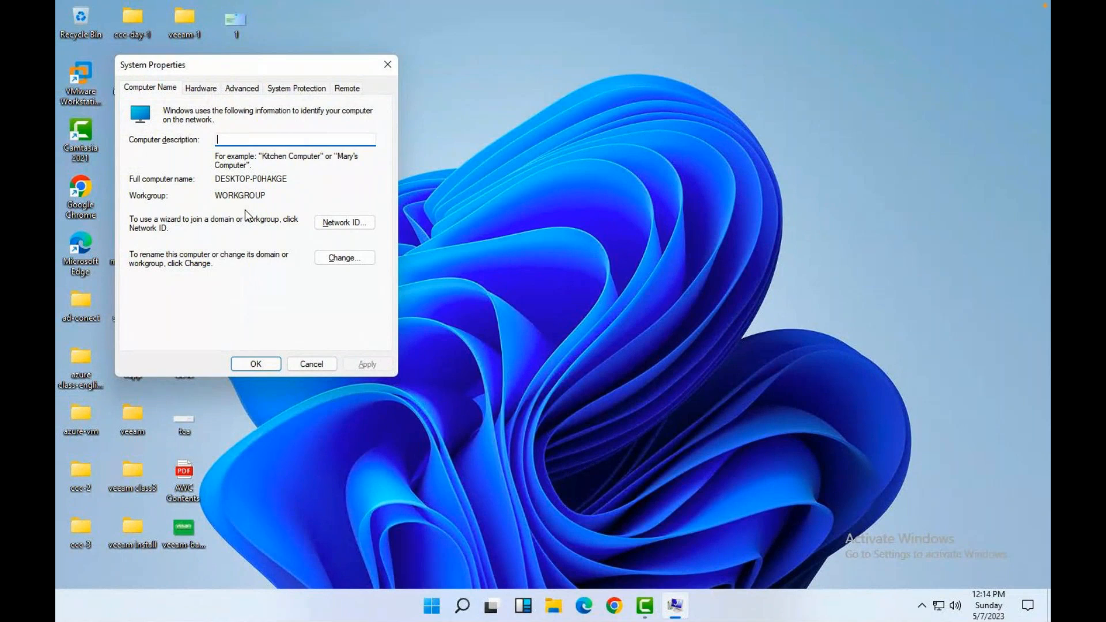
click(387, 64)
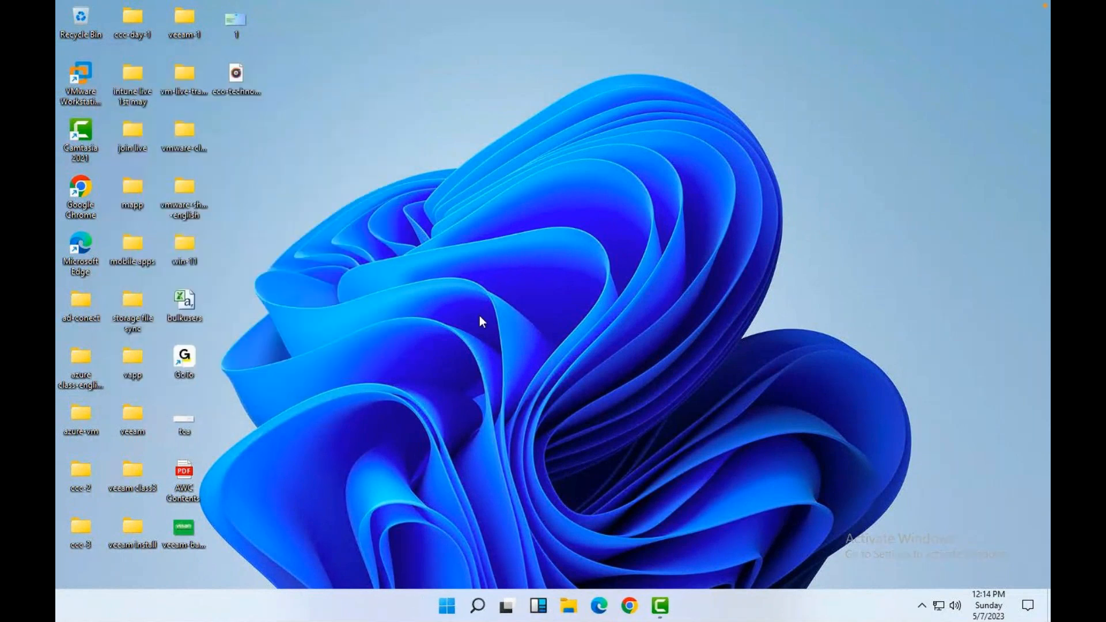
key(ctrl+Left)
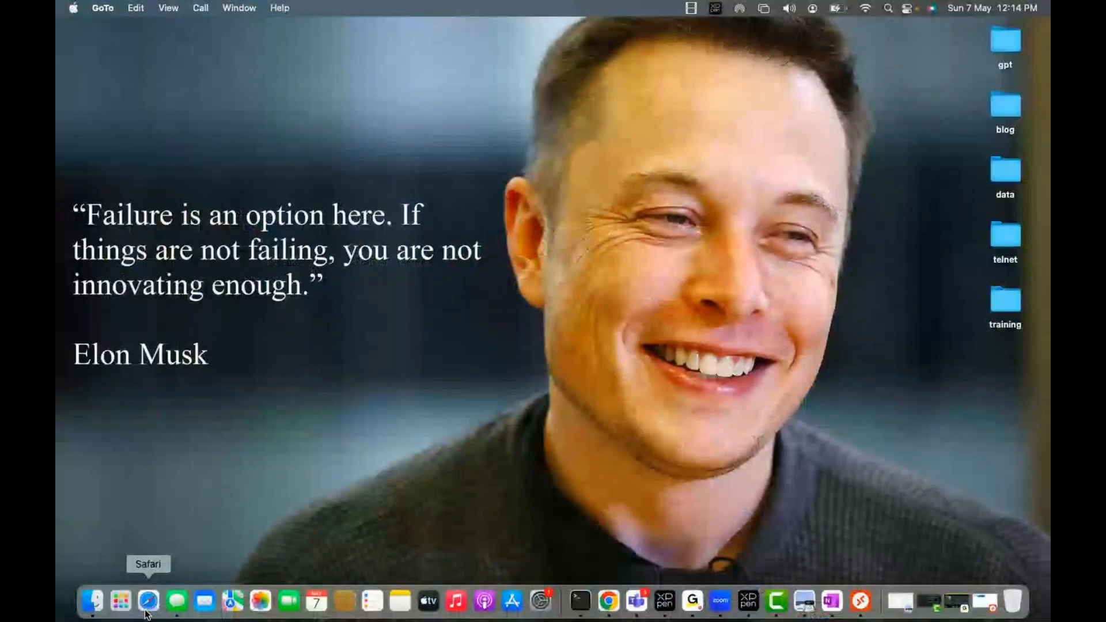
In the Azure portal, open the Default Directory's Users list and select the Alibaba user.
click(148, 602)
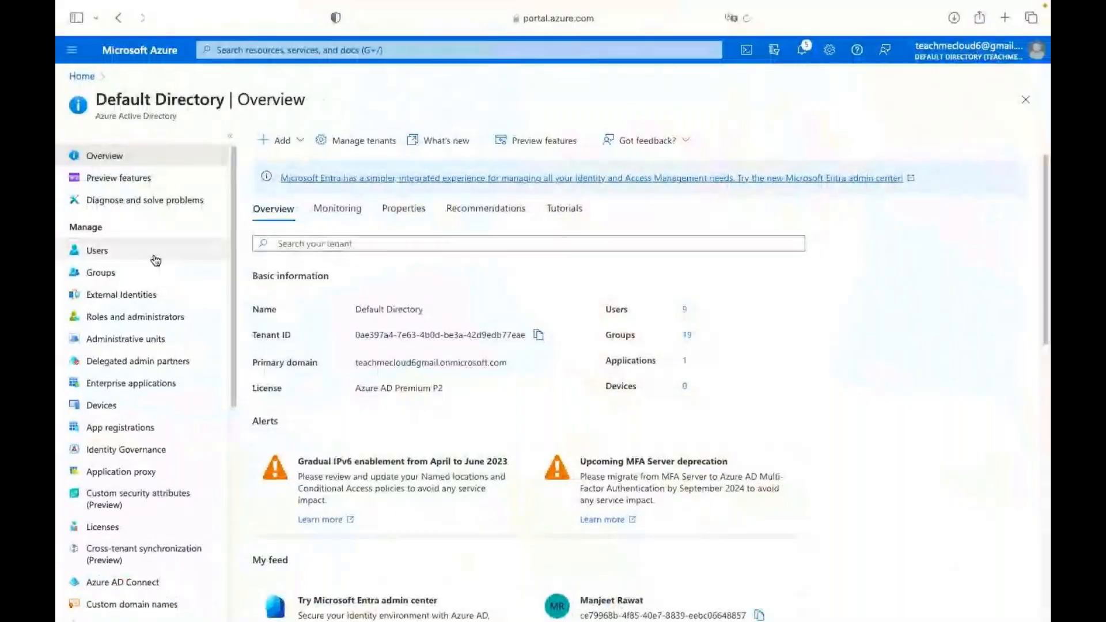
click(115, 257)
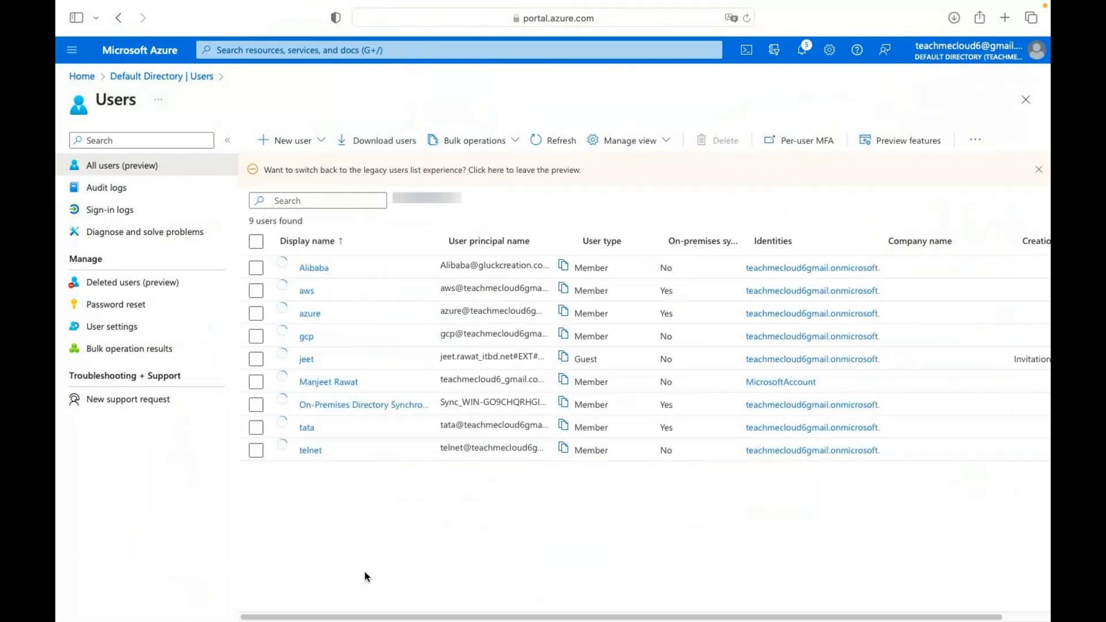
click(294, 282)
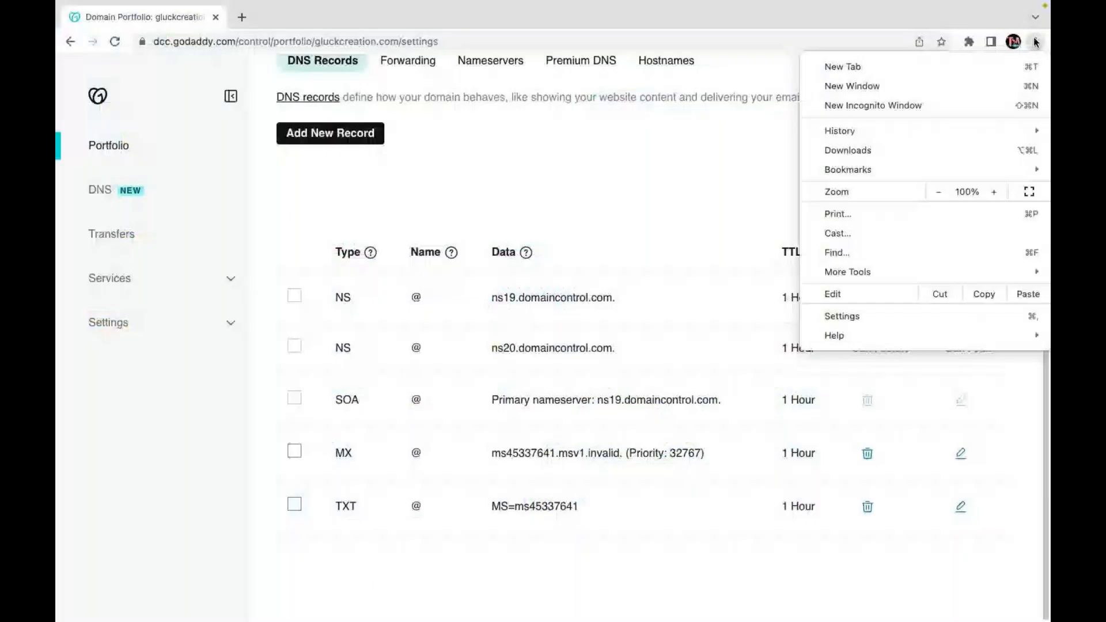
In a private window, sign in with the new user's e-mail and temporary password.
click(880, 107)
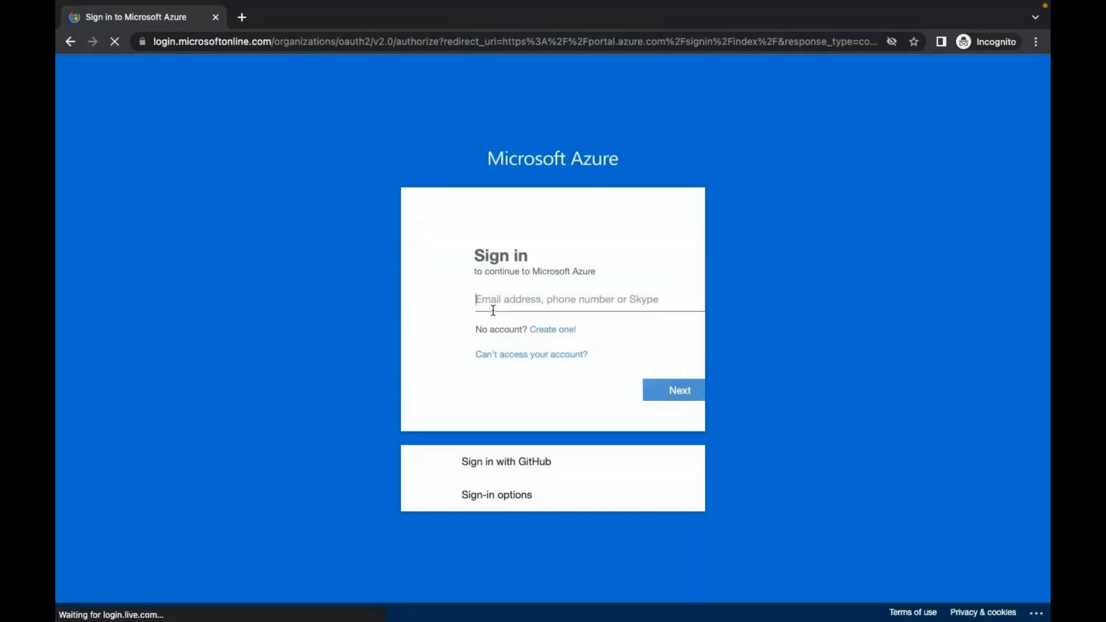
key(ctrl+v)
key(Return)
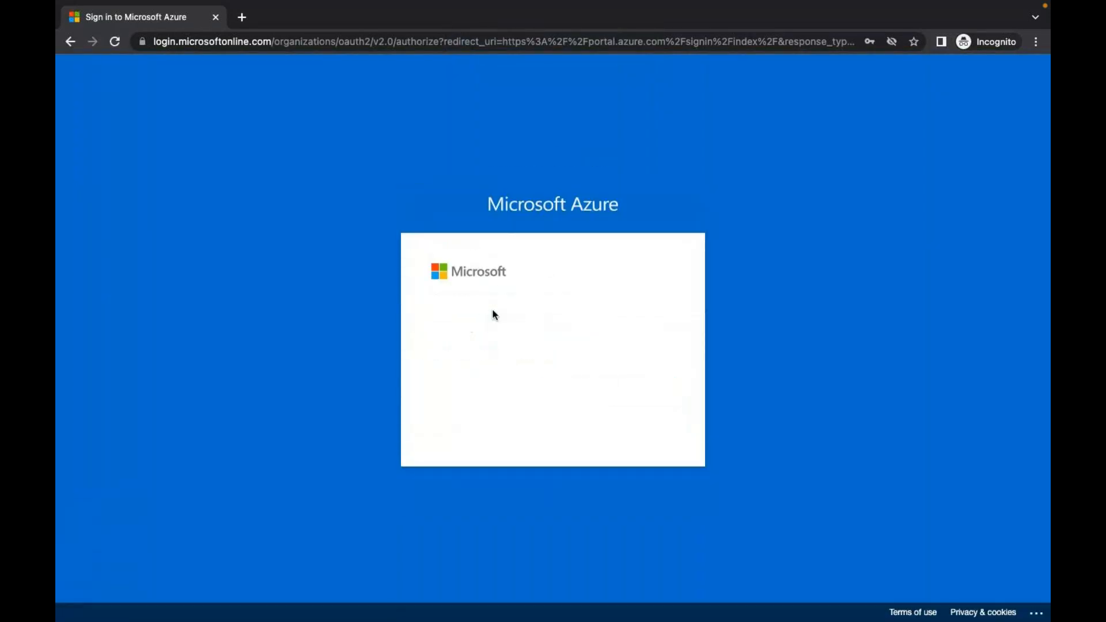
text(••••••)
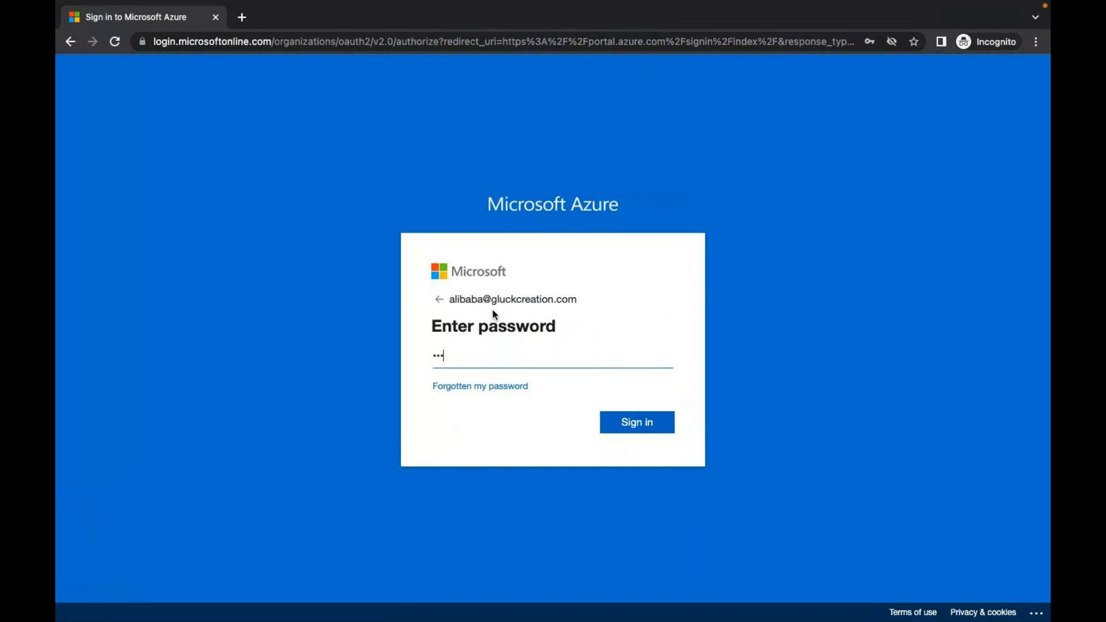
text(••••)
key(Return)
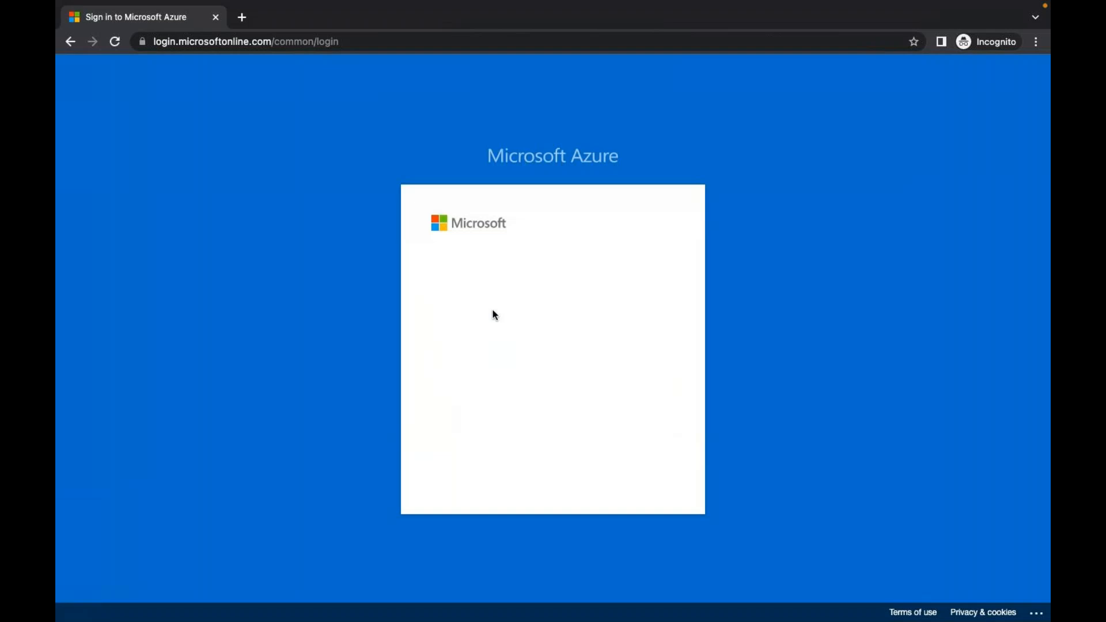
Replace the temporary password by entering the current, new, and confirmed passwords.
text(•)
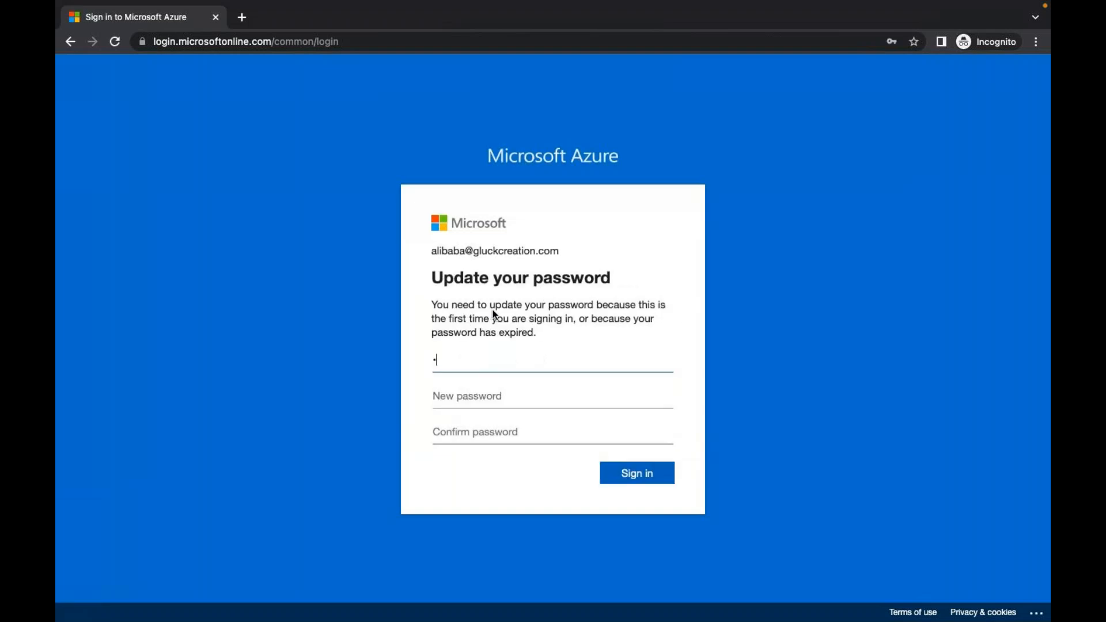
text(•••••••••)
key(Tab)
text(•••••••••)
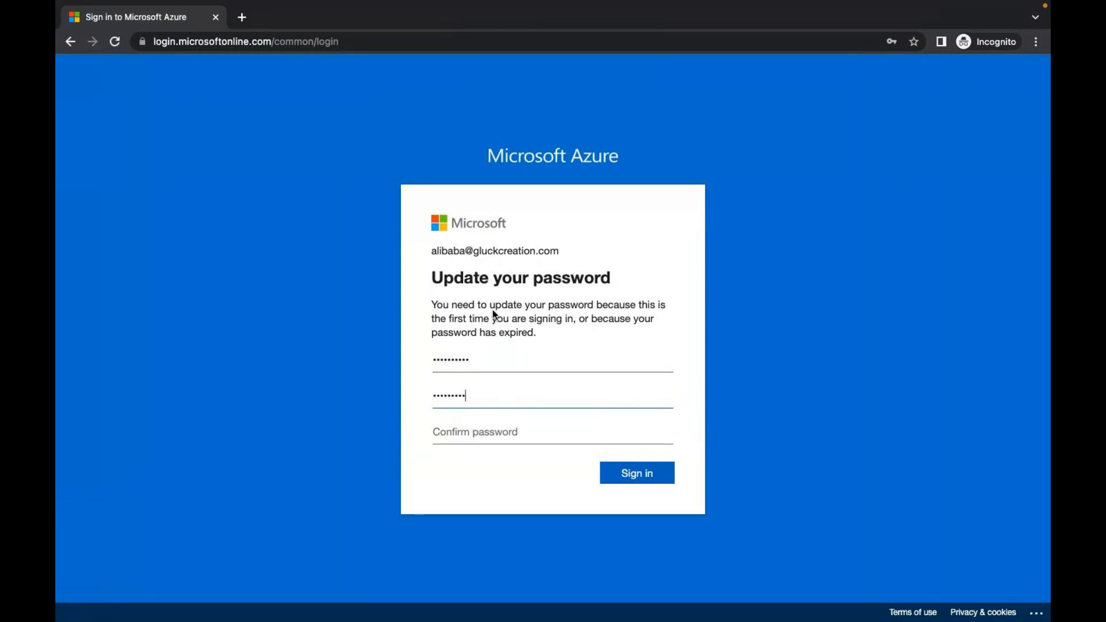
key(Tab)
text(•••••••••)
key(Return)
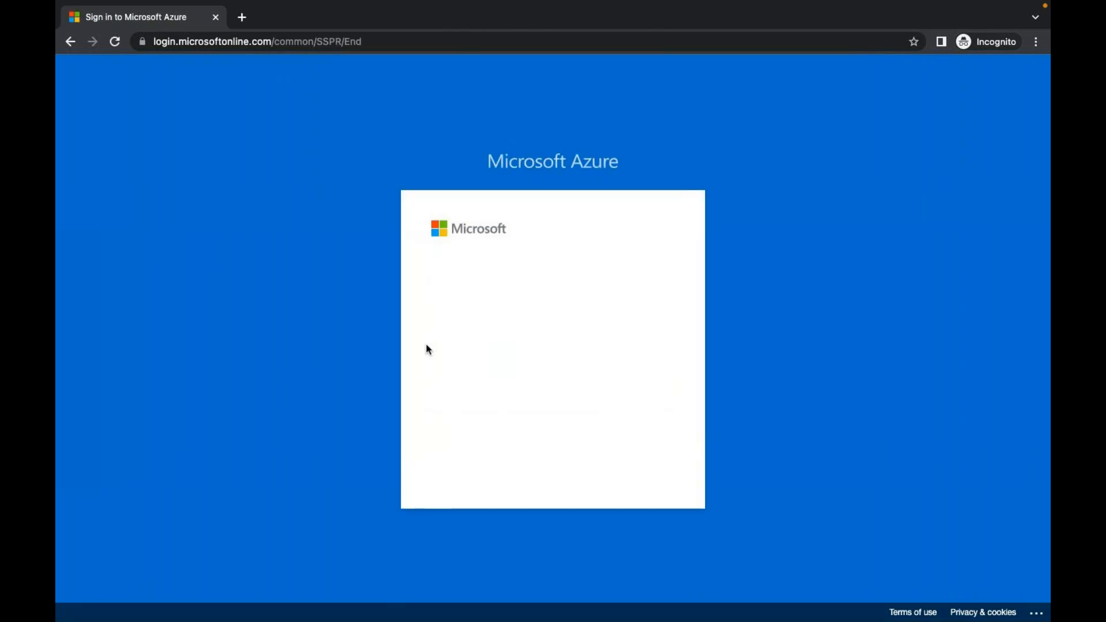
Postpone security info, skip phone verification setup, and choose to stay signed in.
click(563, 474)
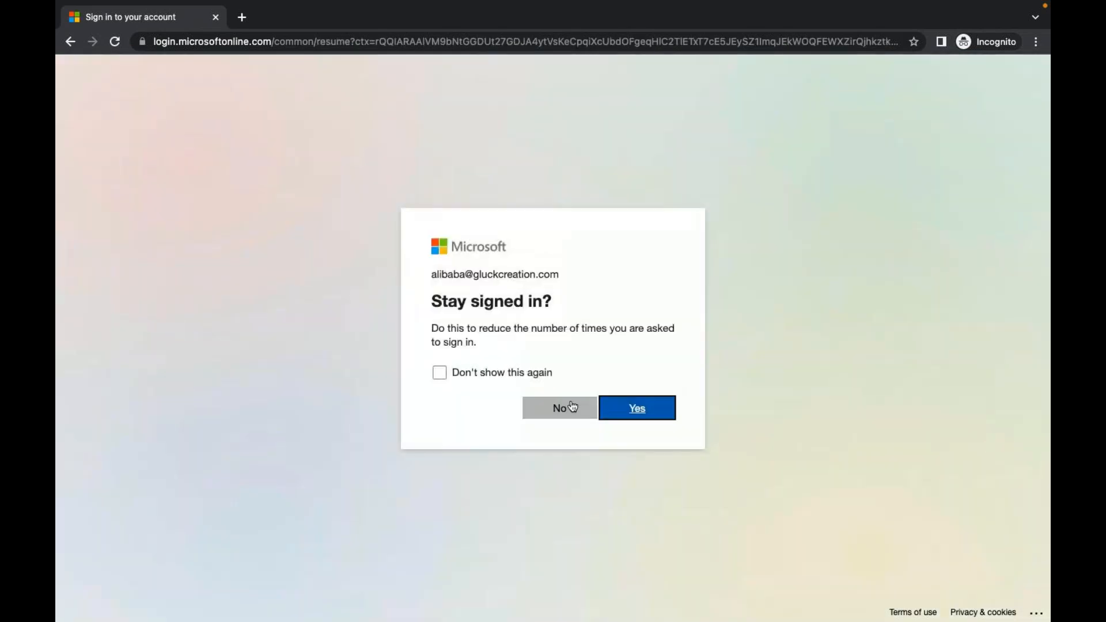
click(632, 409)
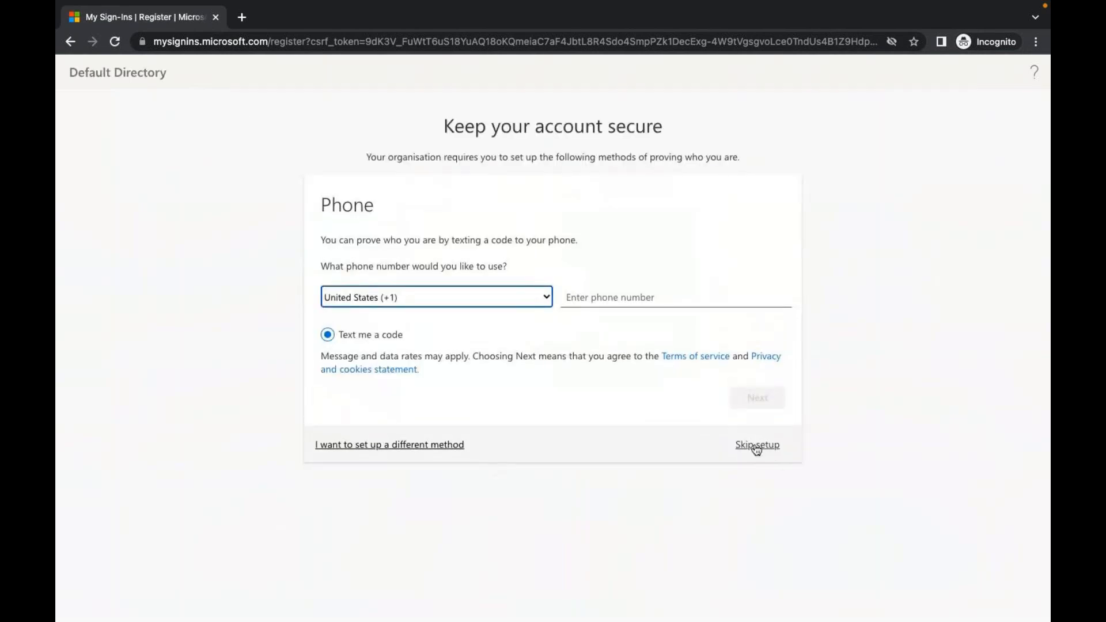
click(754, 446)
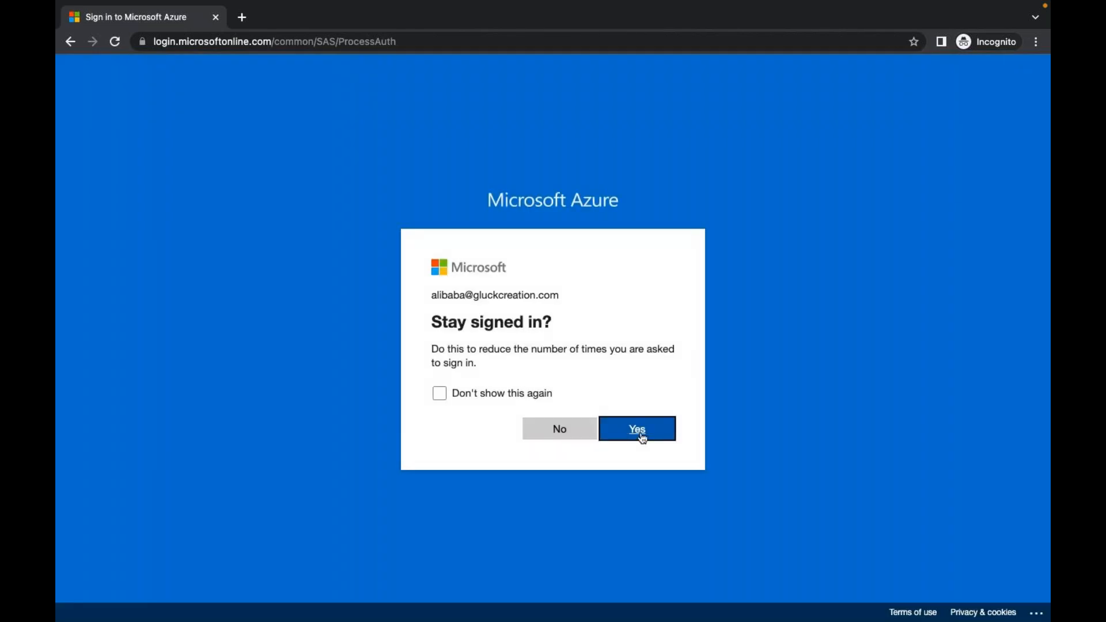
click(643, 439)
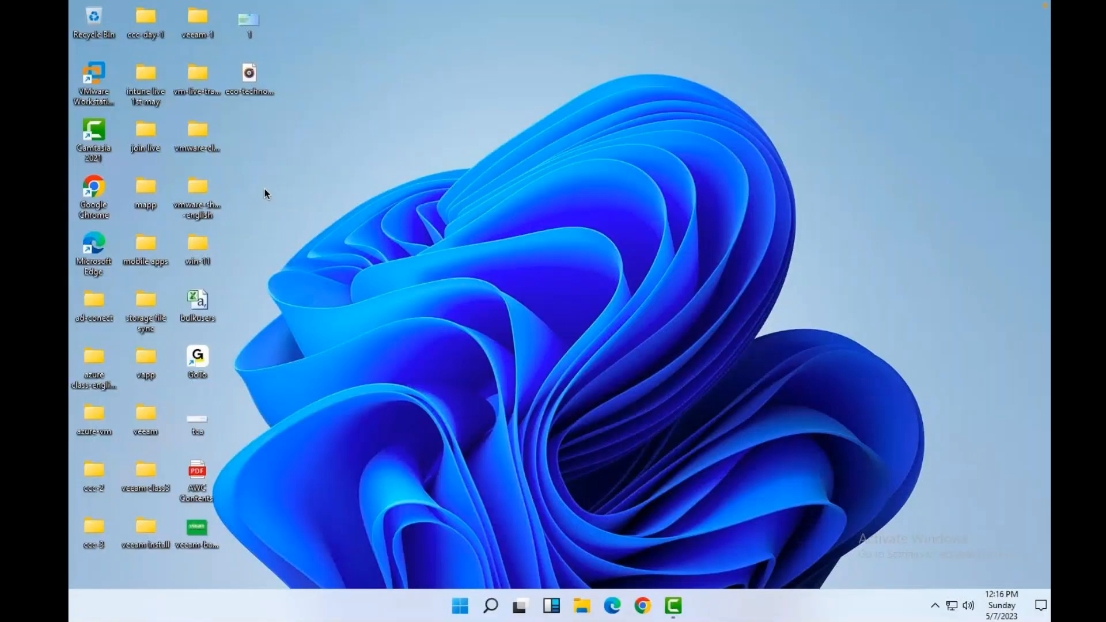
Open Settings > Accounts > Access work or school on the remote PC.
right_click(599, 606)
click(437, 462)
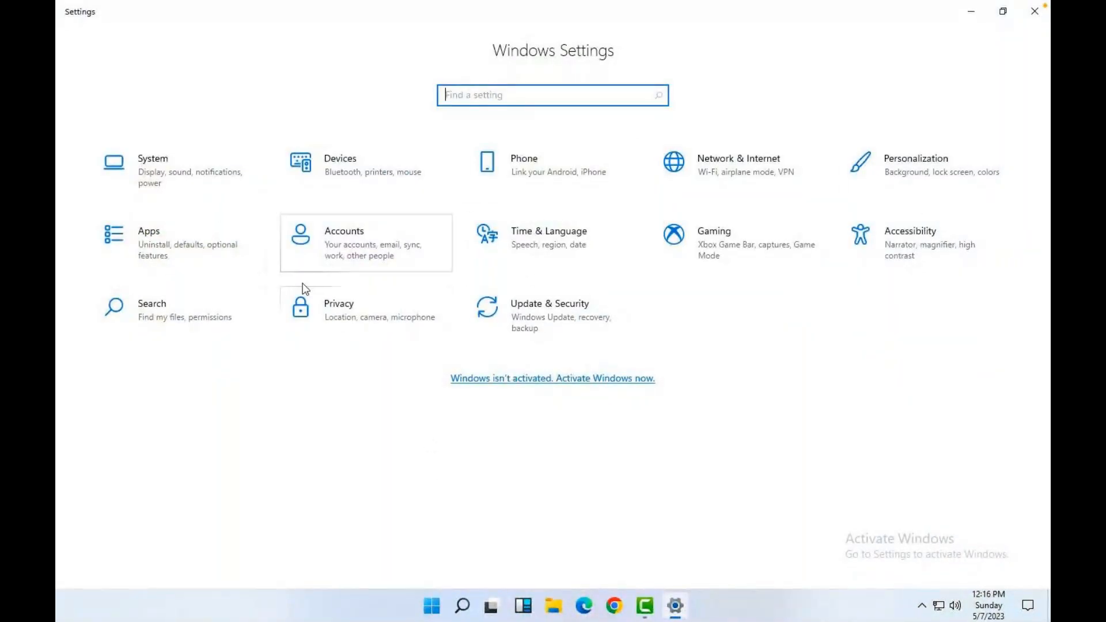
click(328, 255)
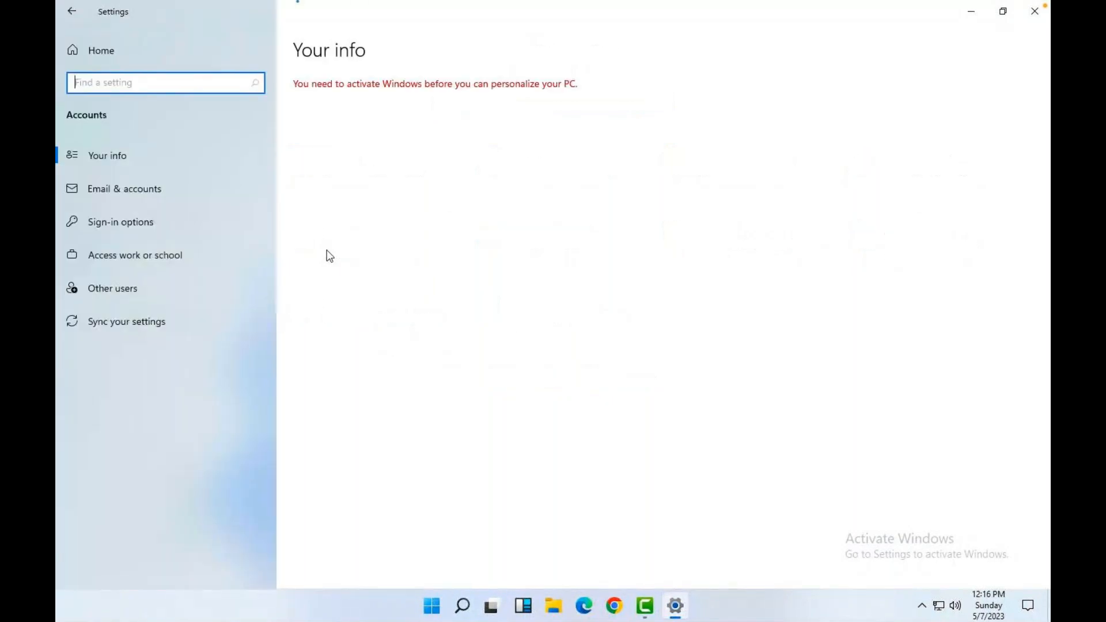
click(119, 257)
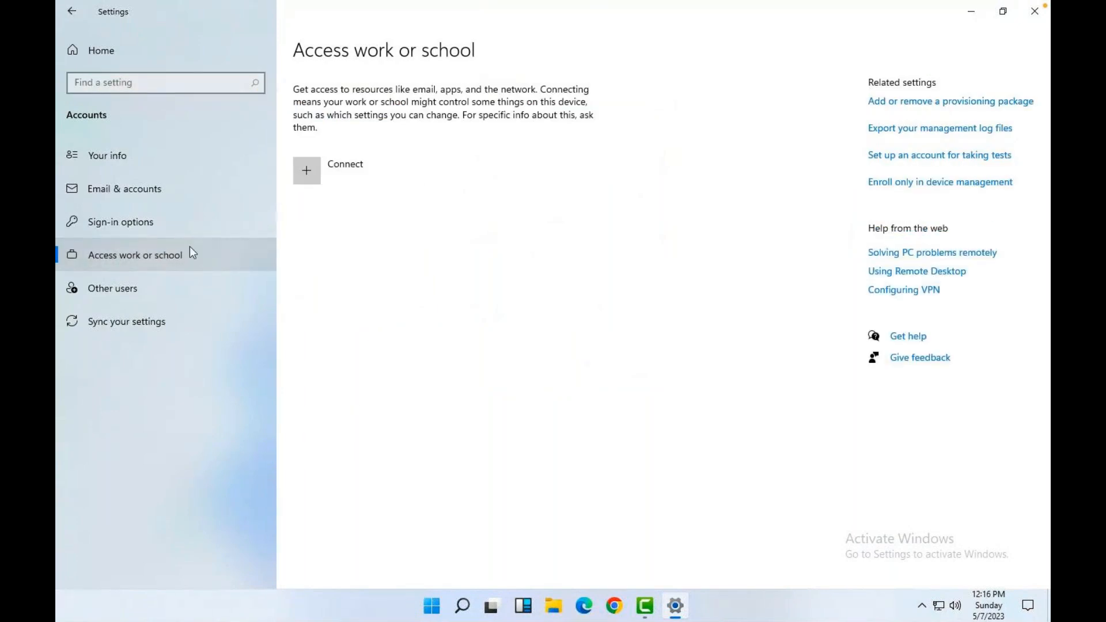
Connect the new user's work account by entering its e-mail and password, then finish.
click(334, 172)
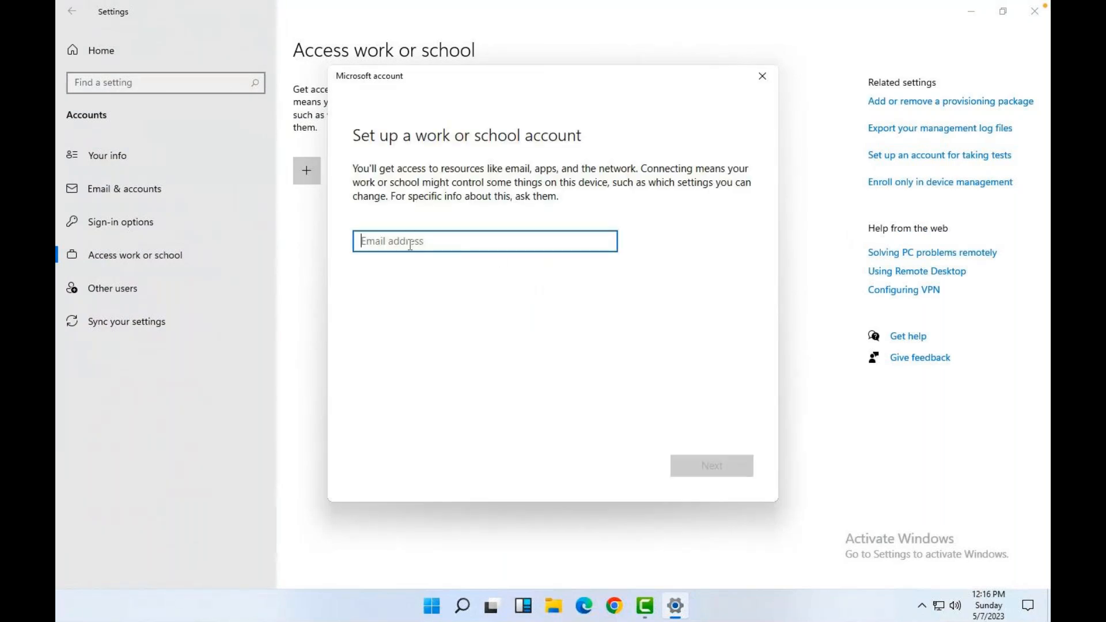
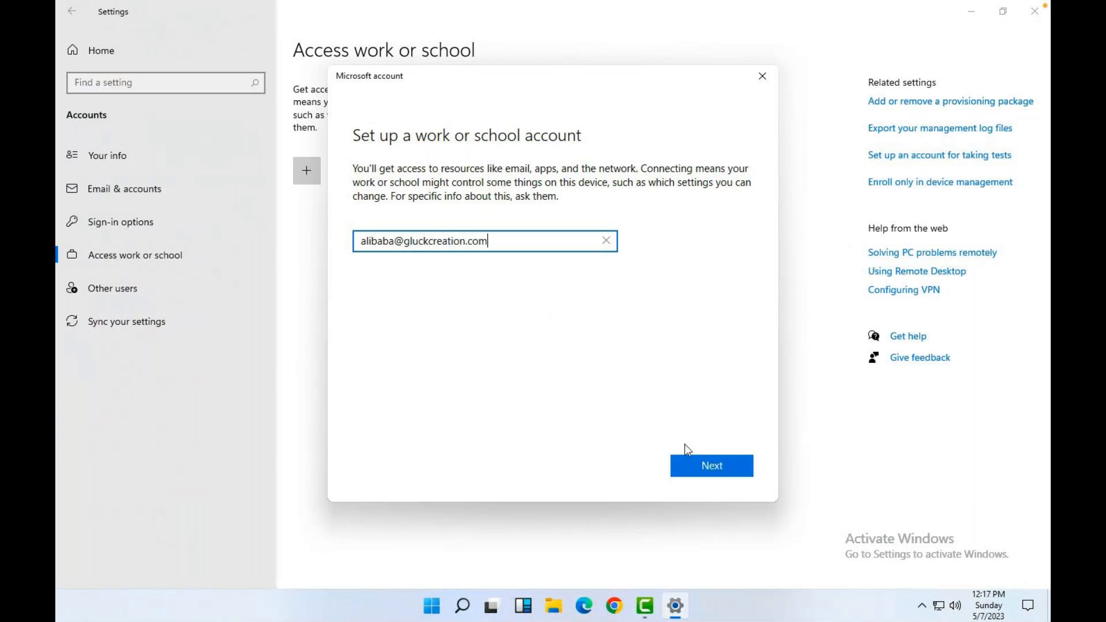
click(701, 470)
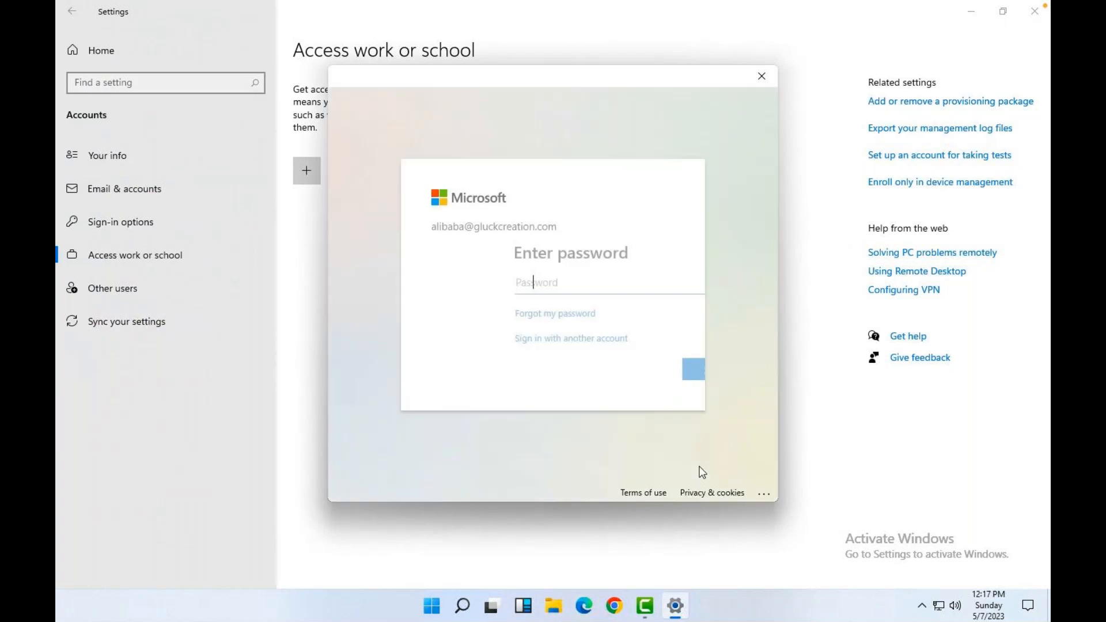
text(p********)
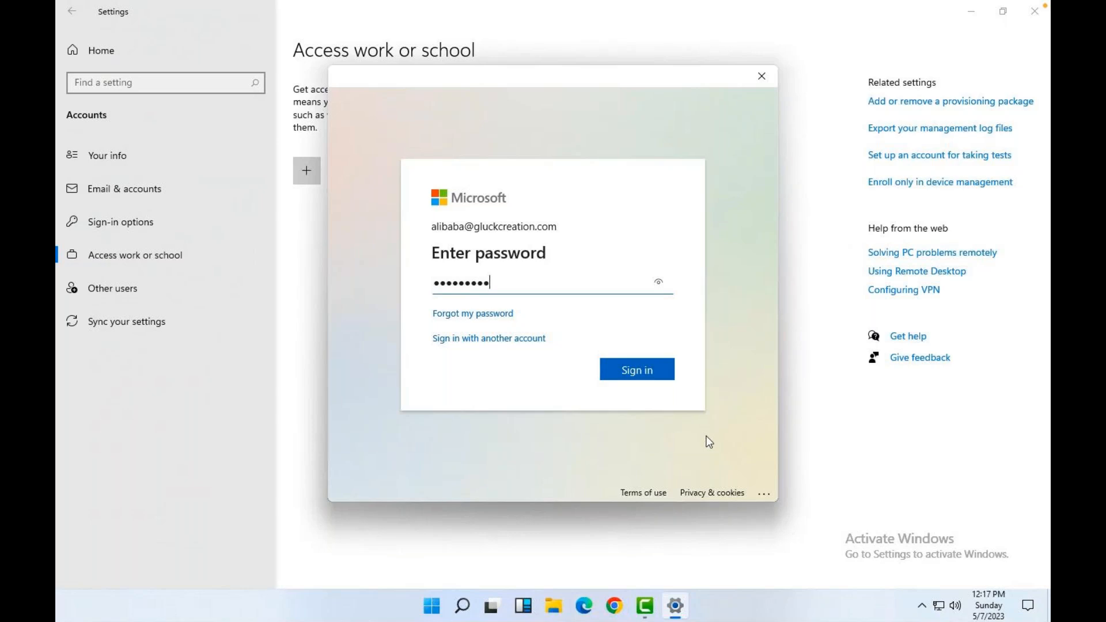
click(638, 374)
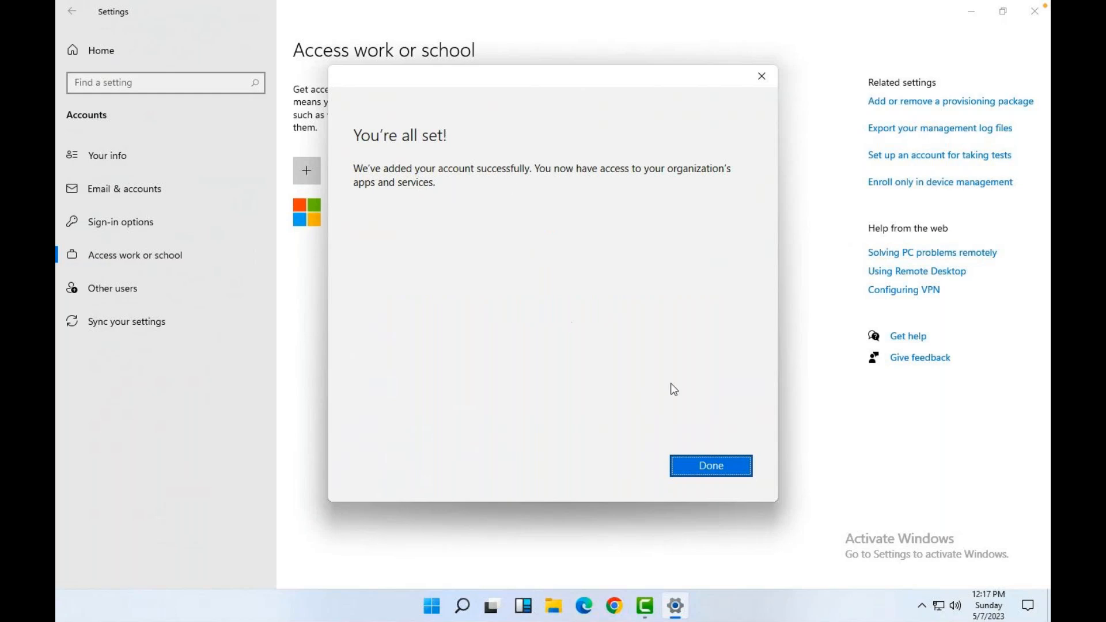
click(721, 465)
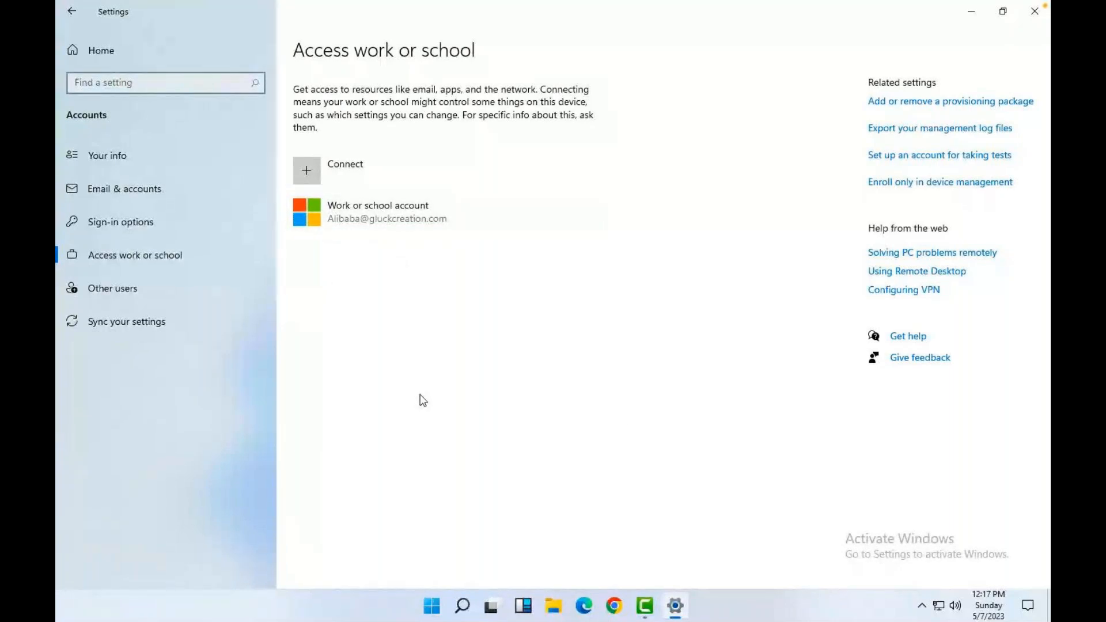
Check the computer name DESKTOP-P0HAKGE in System Properties, cancel, and minimize Settings.
key(super+r)
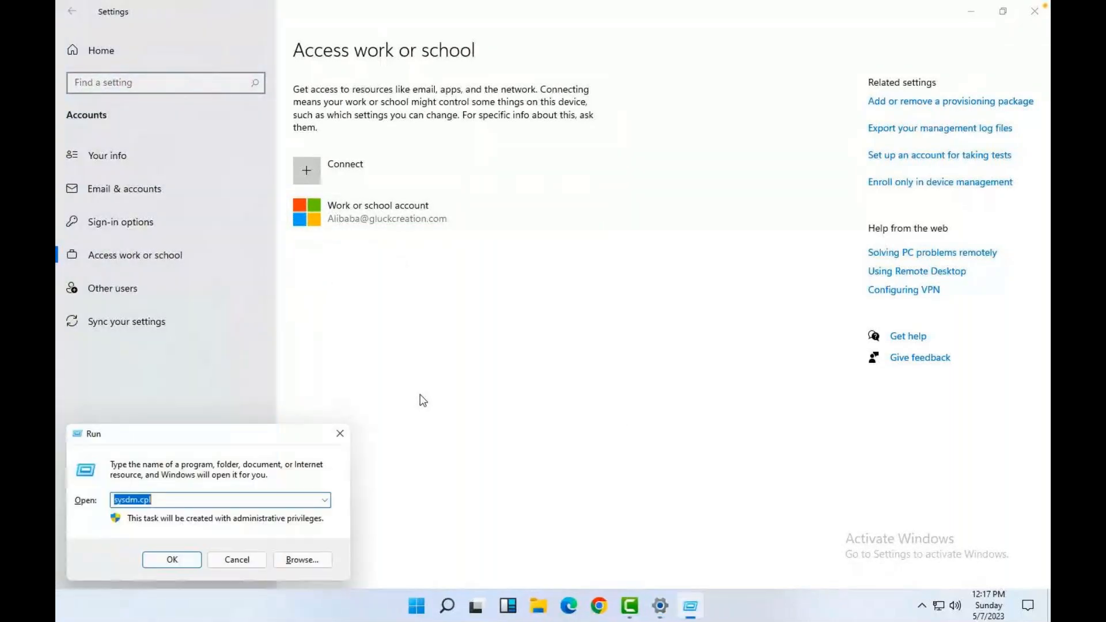
key(Return)
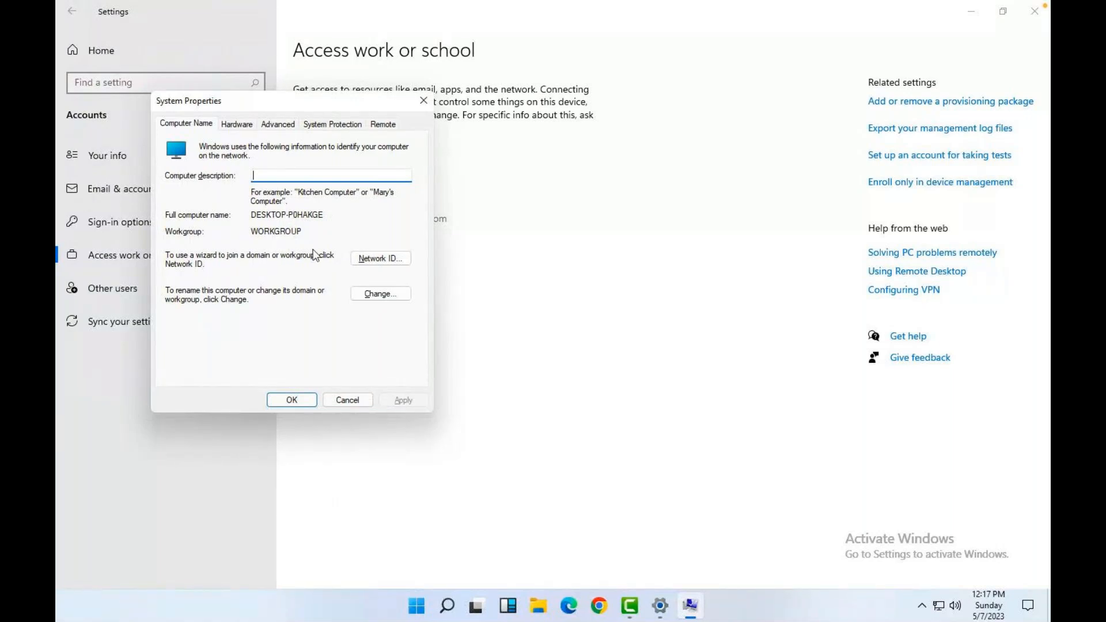
click(347, 400)
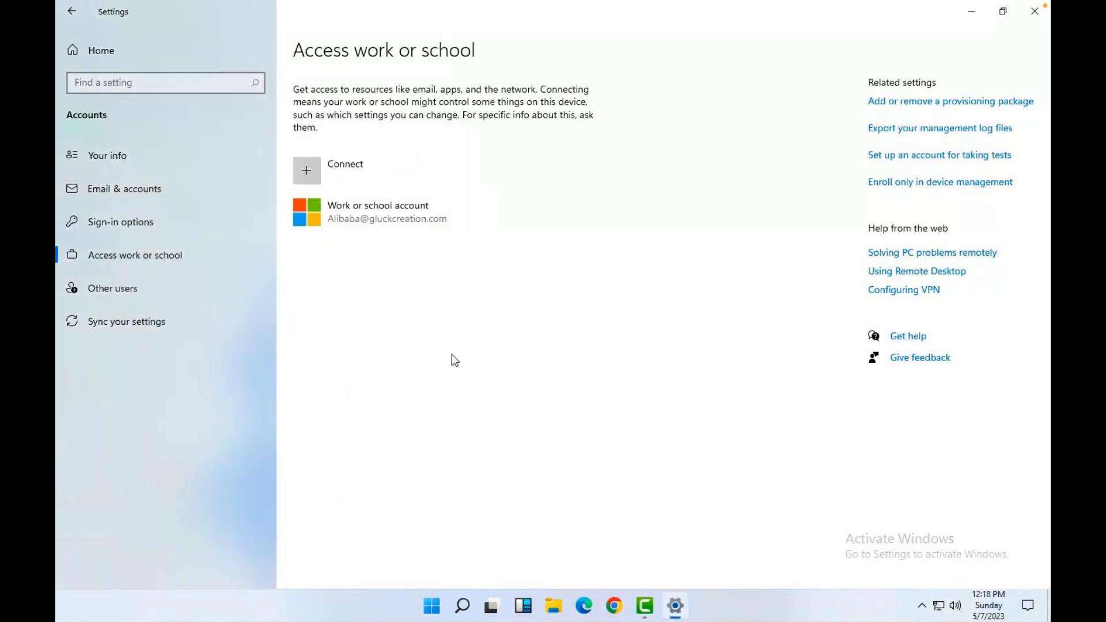
click(973, 13)
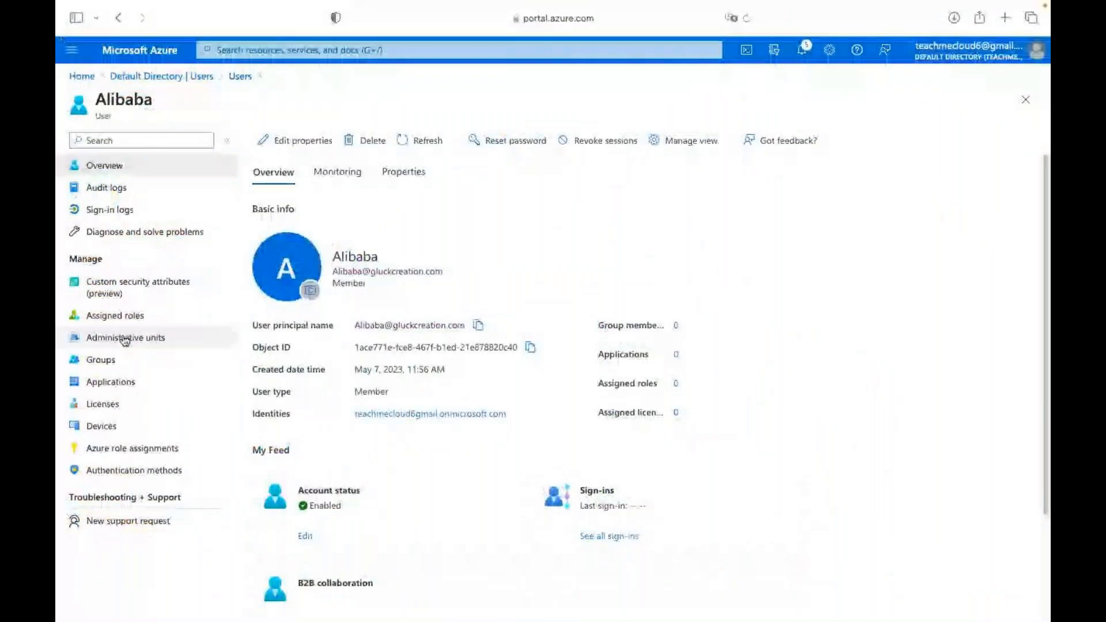
List the user's devices and widen the Enabled and Join Type columns to read DESKTOP-P0HAKGE's entry.
click(99, 424)
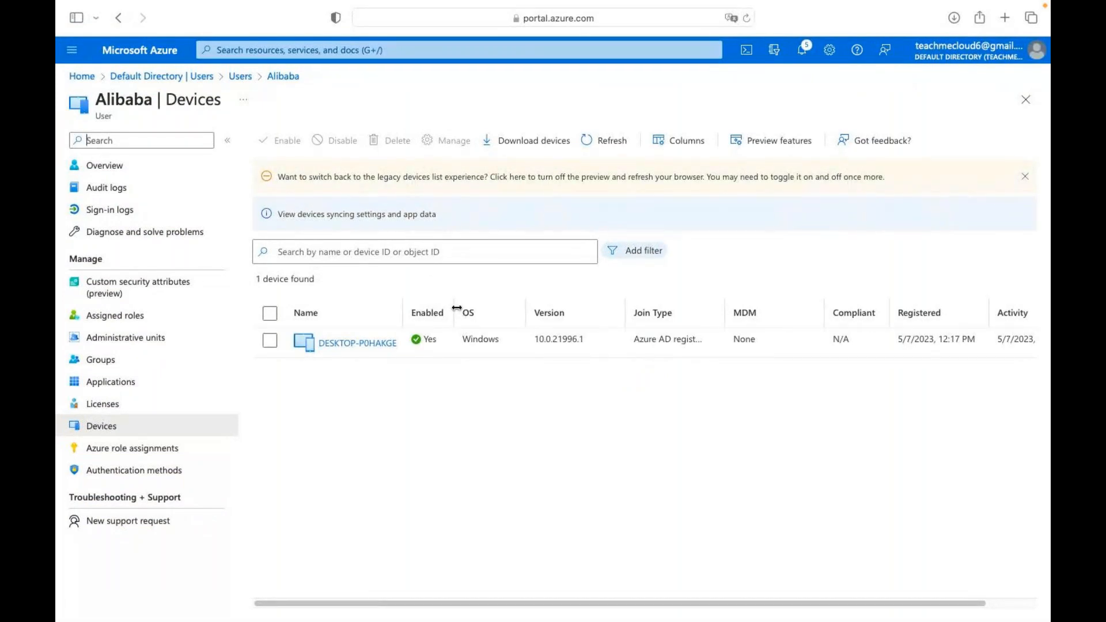
drag(455, 306, 532, 306)
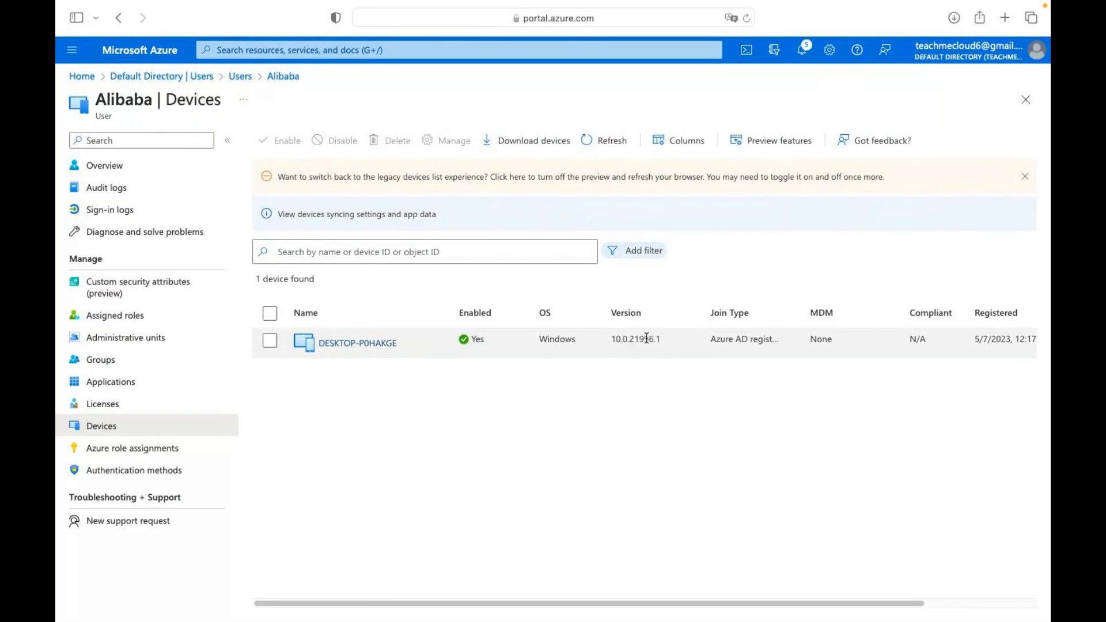
drag(801, 312, 845, 312)
scroll(769, 341, right, 5)
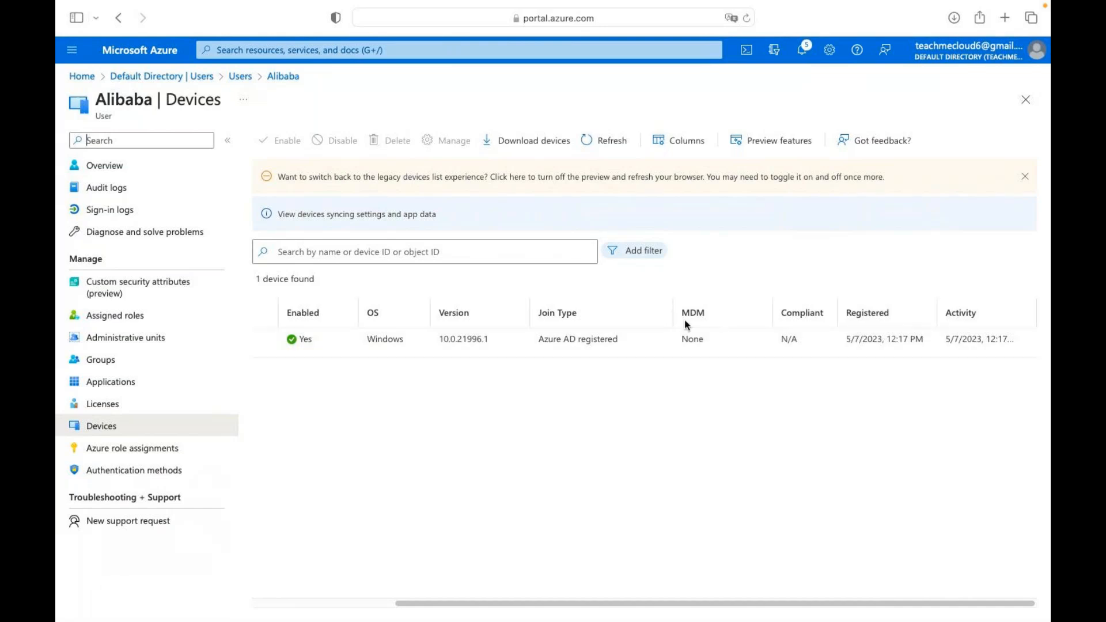
scroll(576, 343, left, 5)
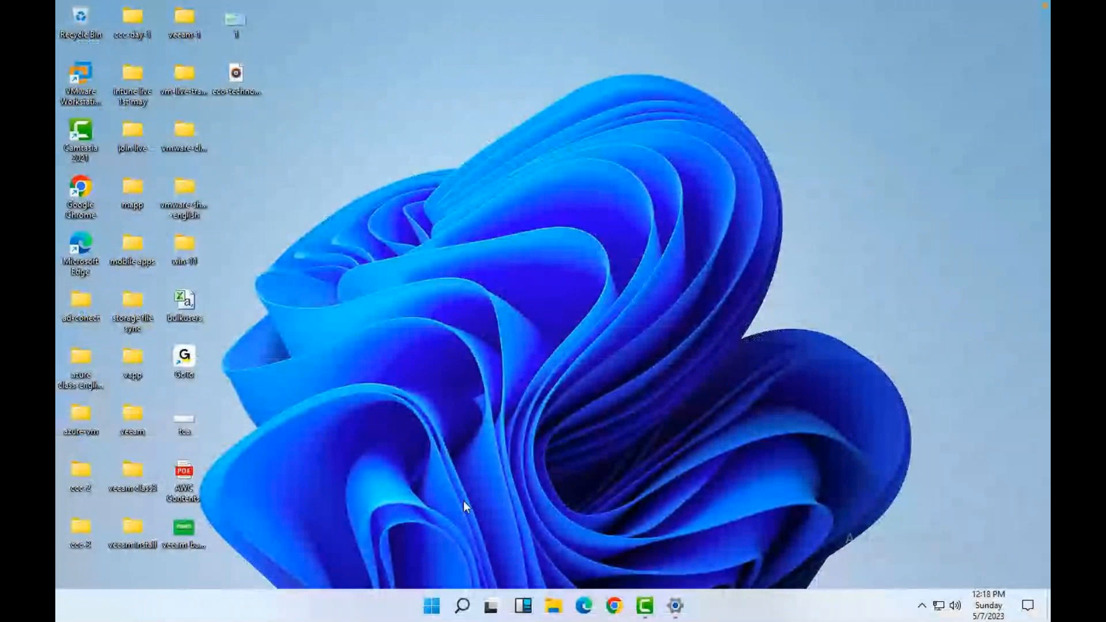
Run 'hostname' in Command Prompt, which returns DESKTOP-P0HAKGE.
key(super+r)
text(cmd)
key(Return)
text(hostnam)
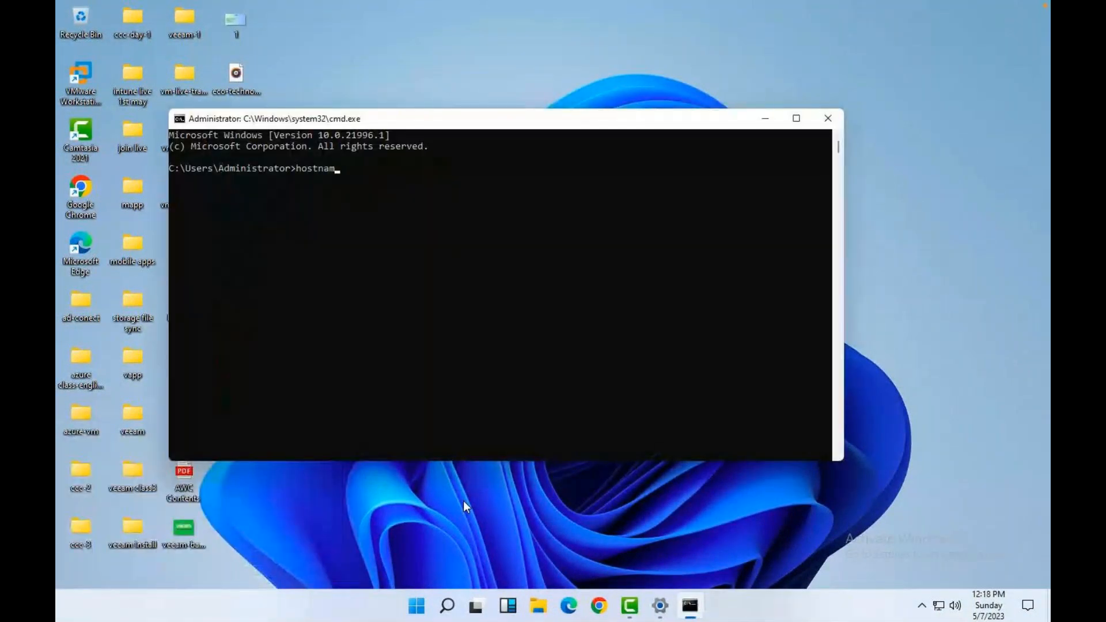
text(e)
key(Return)
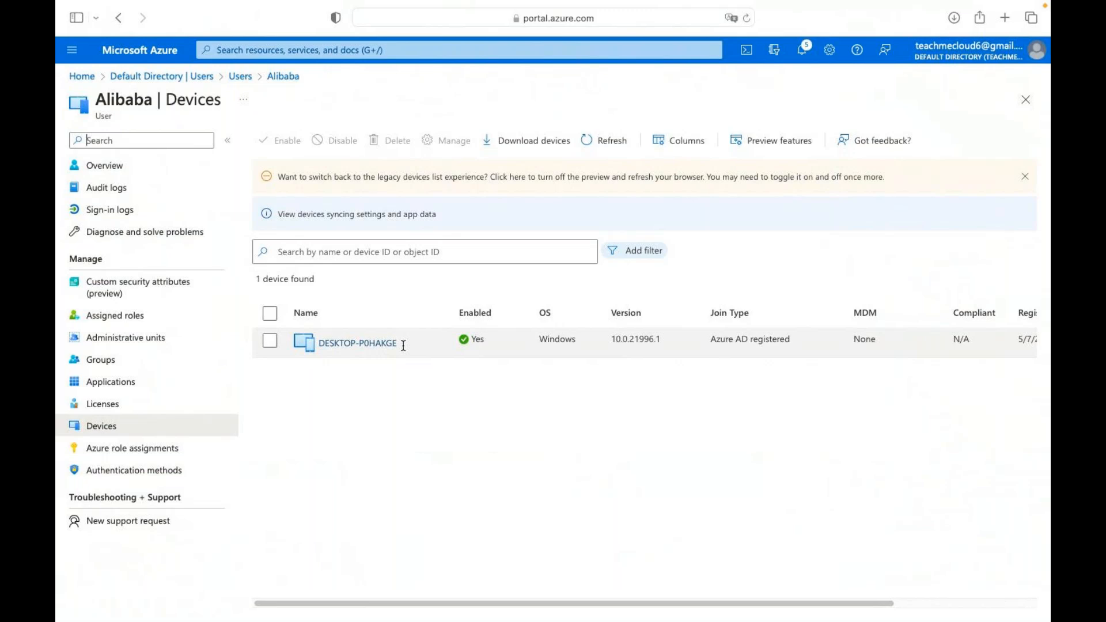
Close Command Prompt and open the DESKTOP-P0HAKGE device page in the Azure portal.
key(ctrl+Right)
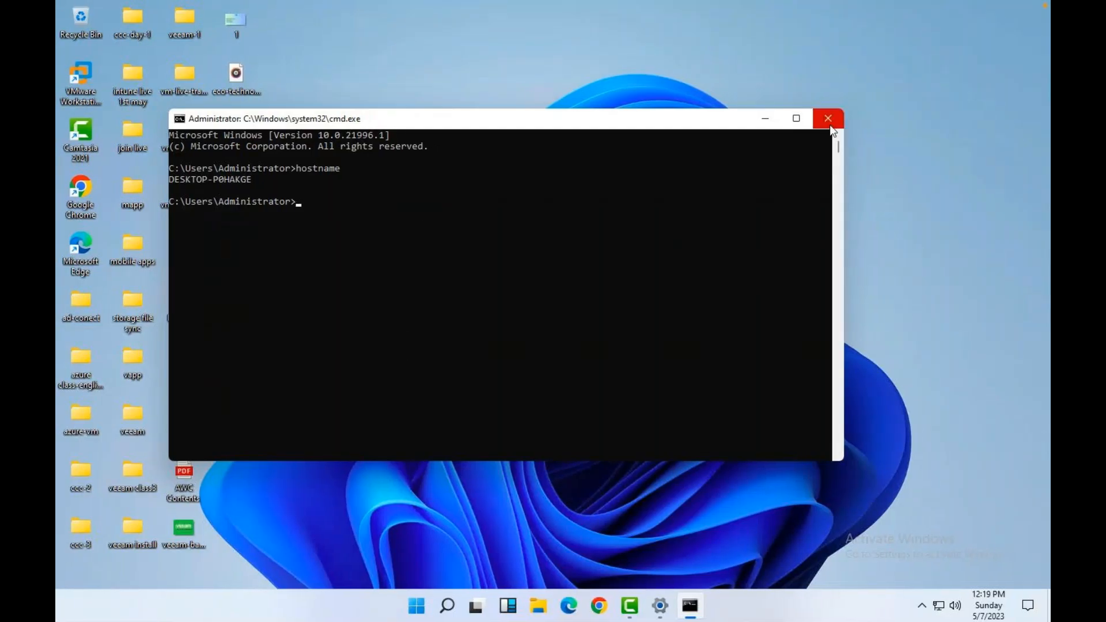
click(830, 121)
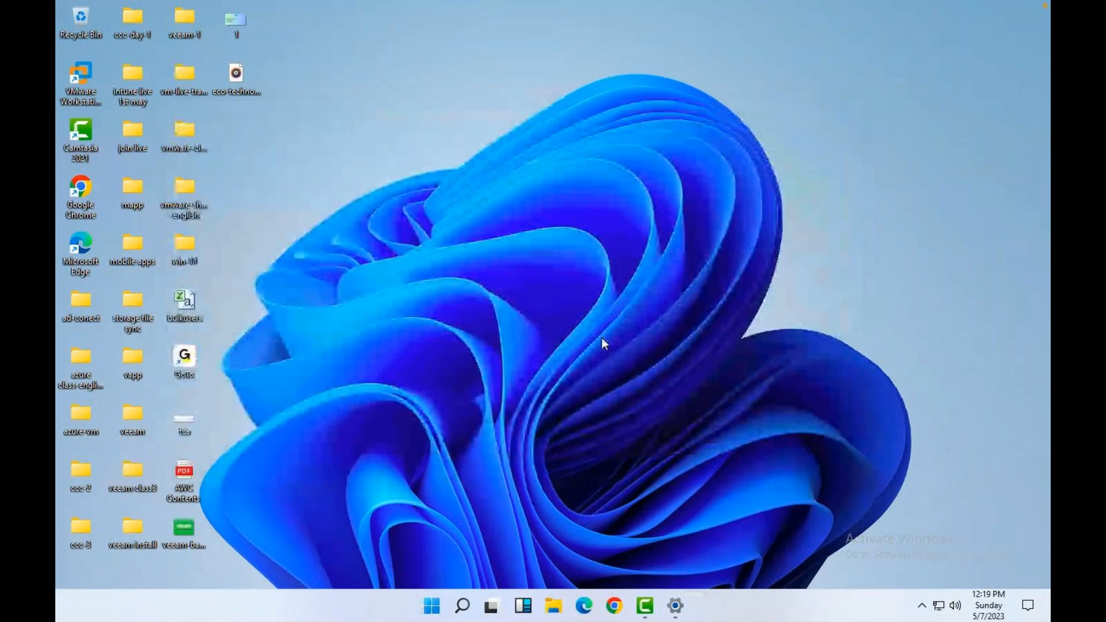
click(296, 182)
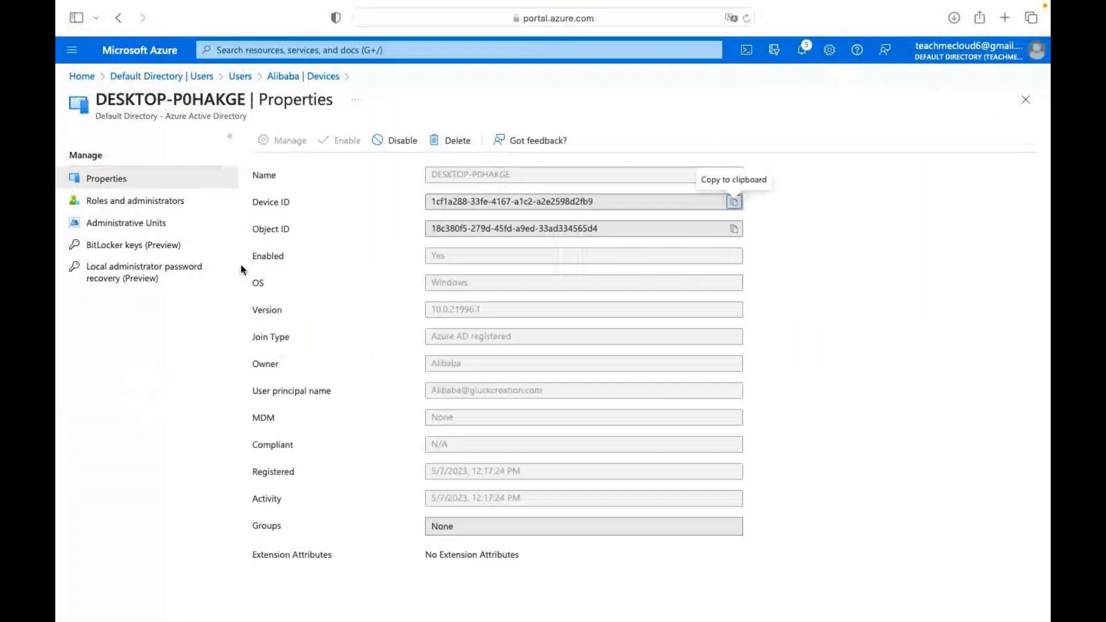
Open 'BitLocker keys (Preview)' for DESKTOP-P0HAKGE to look for its recovery key.
click(130, 247)
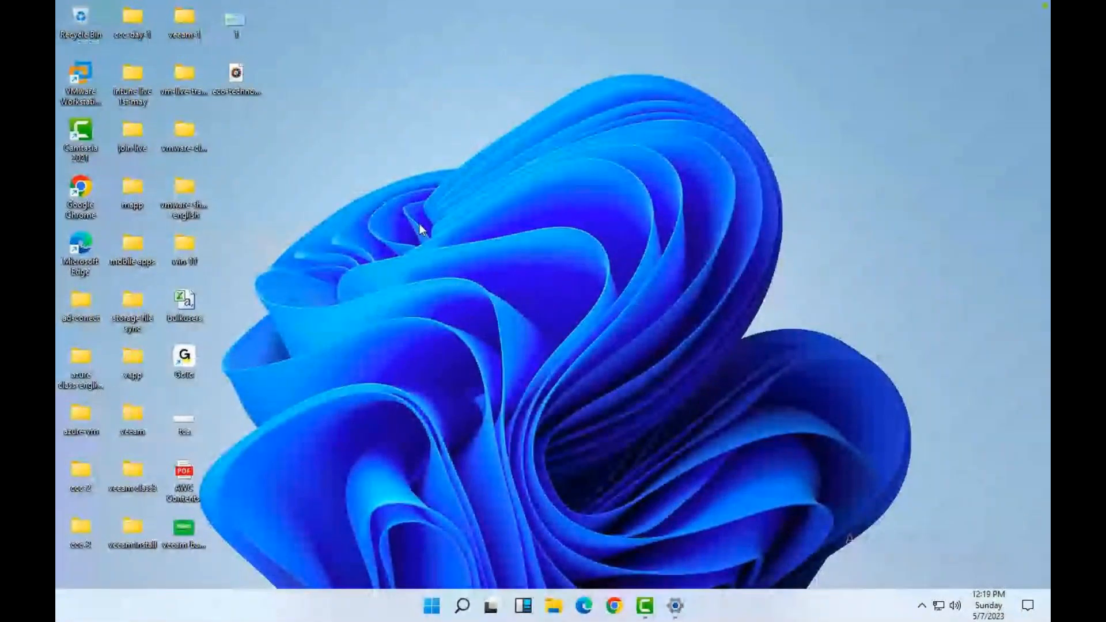
Launch Disk Management from the Run box and maximize its window.
key(super+r)
text(dis)
key(Down)
key(Return)
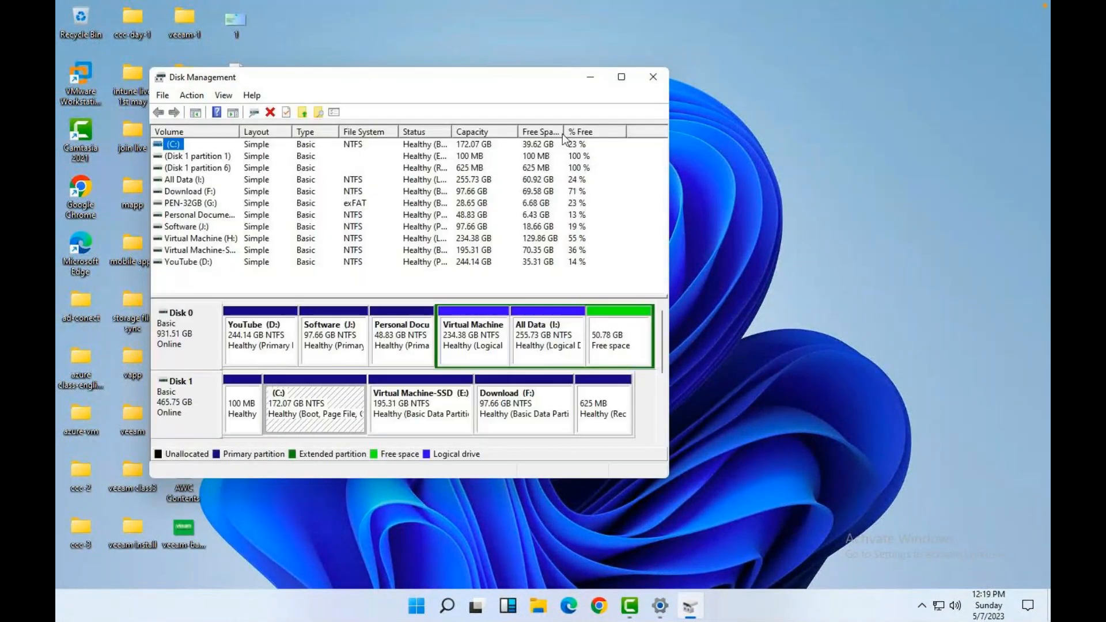
click(622, 77)
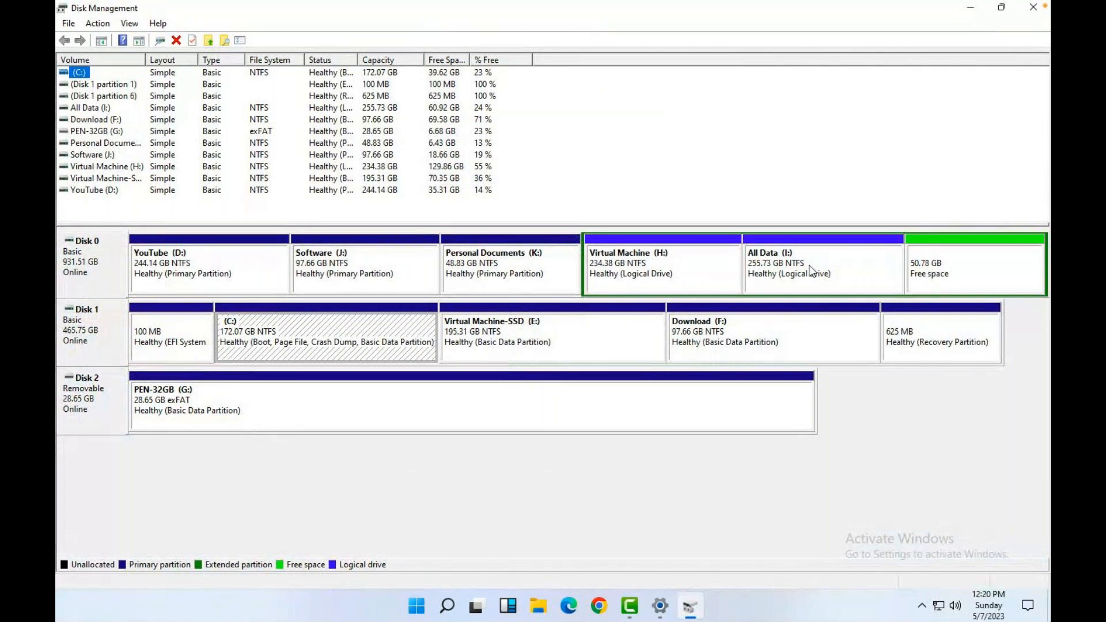
Start a New Simple Volume on Disk 0's free space, sized 5000 MB, keeping the assigned drive letter.
right_click(939, 257)
click(949, 261)
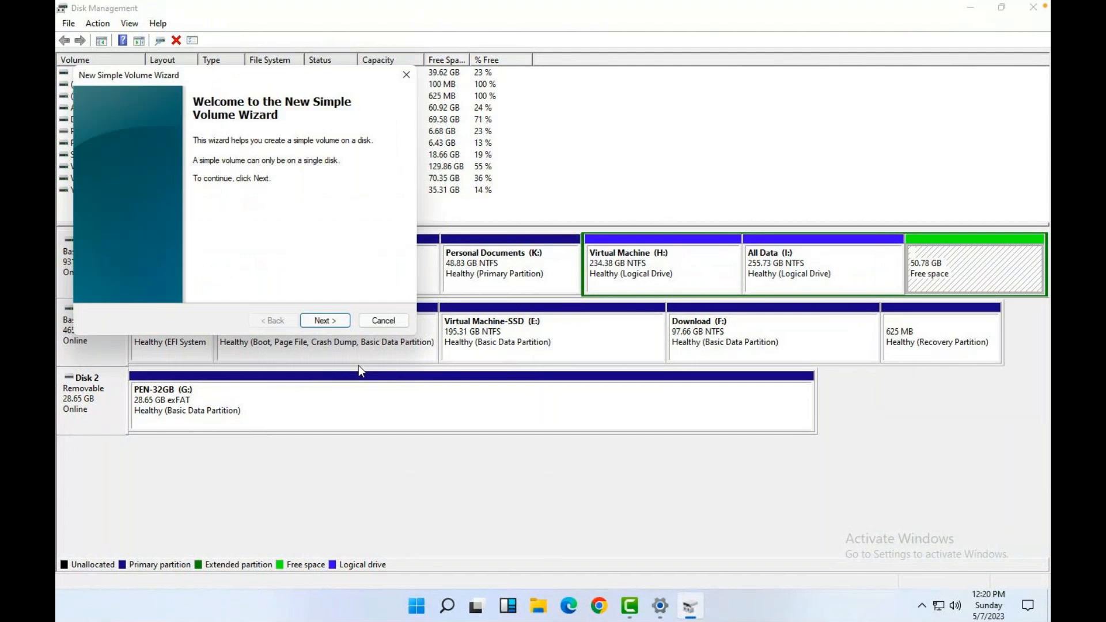
click(334, 318)
text(5000)
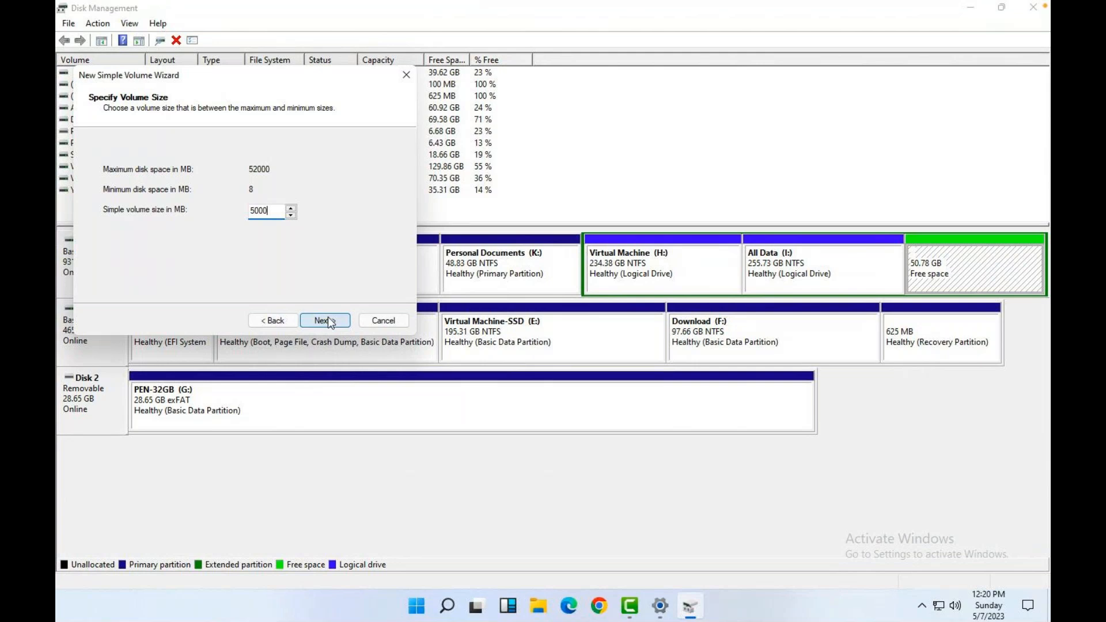
click(332, 322)
click(331, 322)
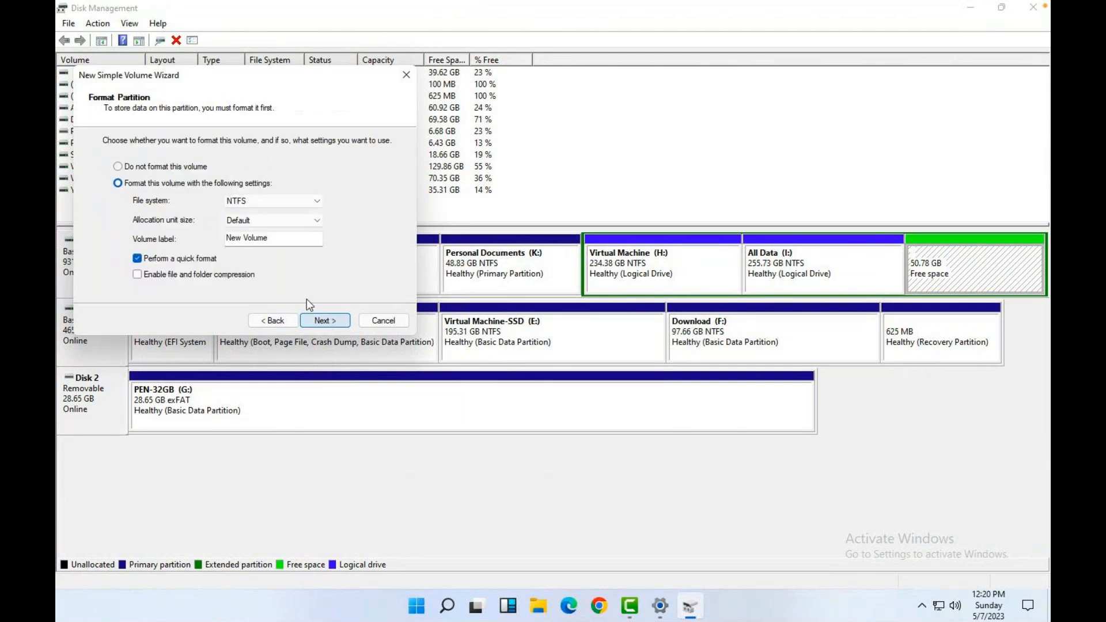
Label the NTFS volume 'bitlocker', finish the wizard, and minimize Disk Management.
click(279, 239)
key(ctrl+a)
text(bitlocker)
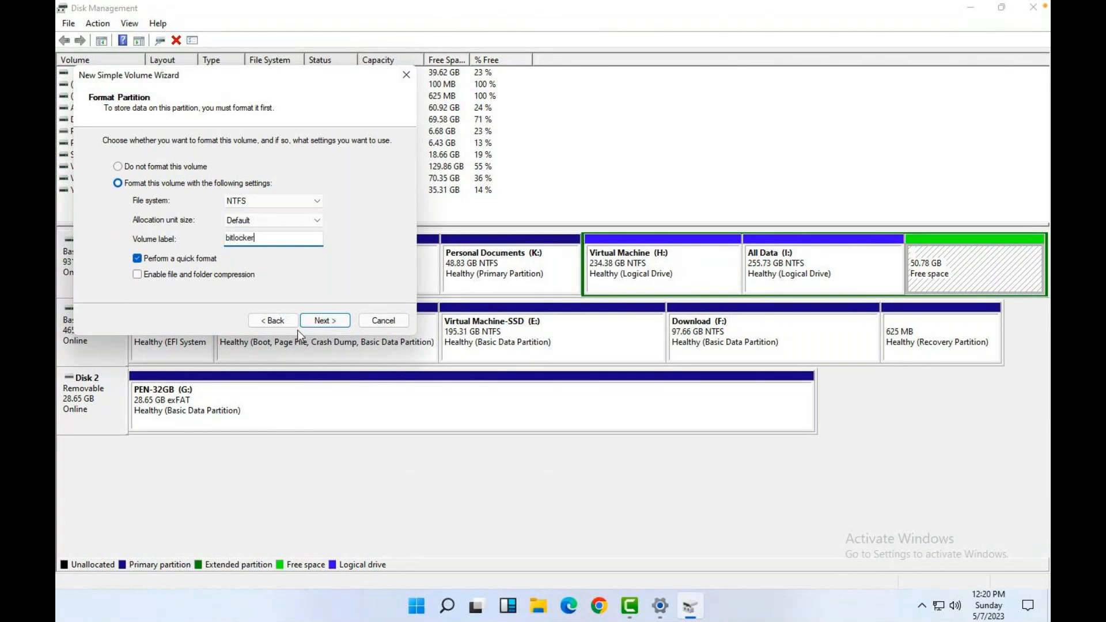
click(319, 322)
click(319, 321)
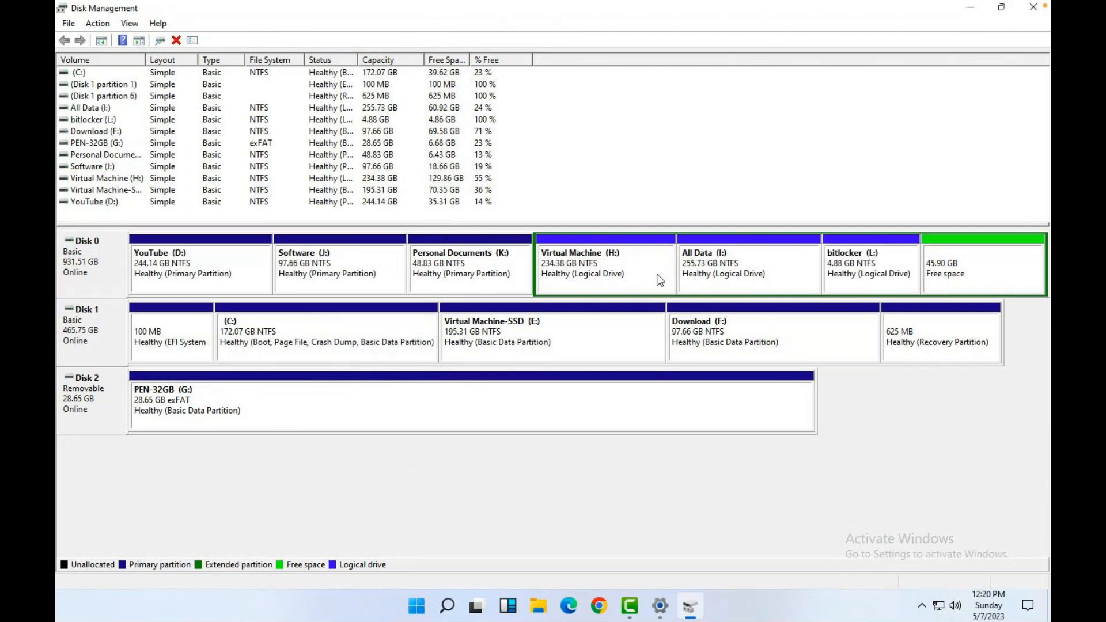
click(971, 9)
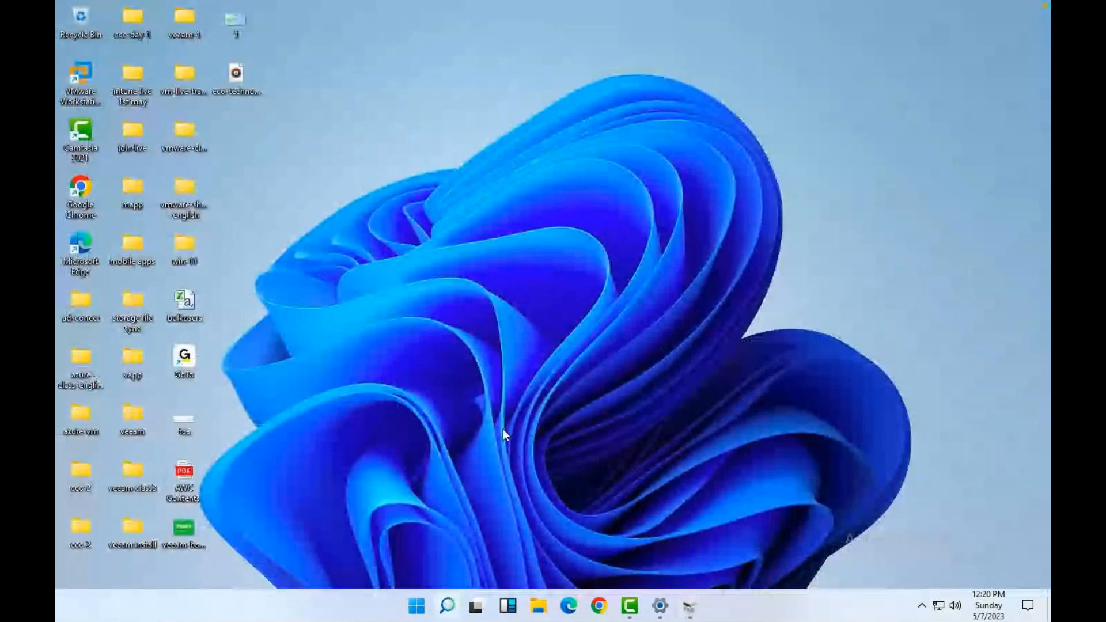
Search 'bit' and open Manage BitLocker.
click(454, 600)
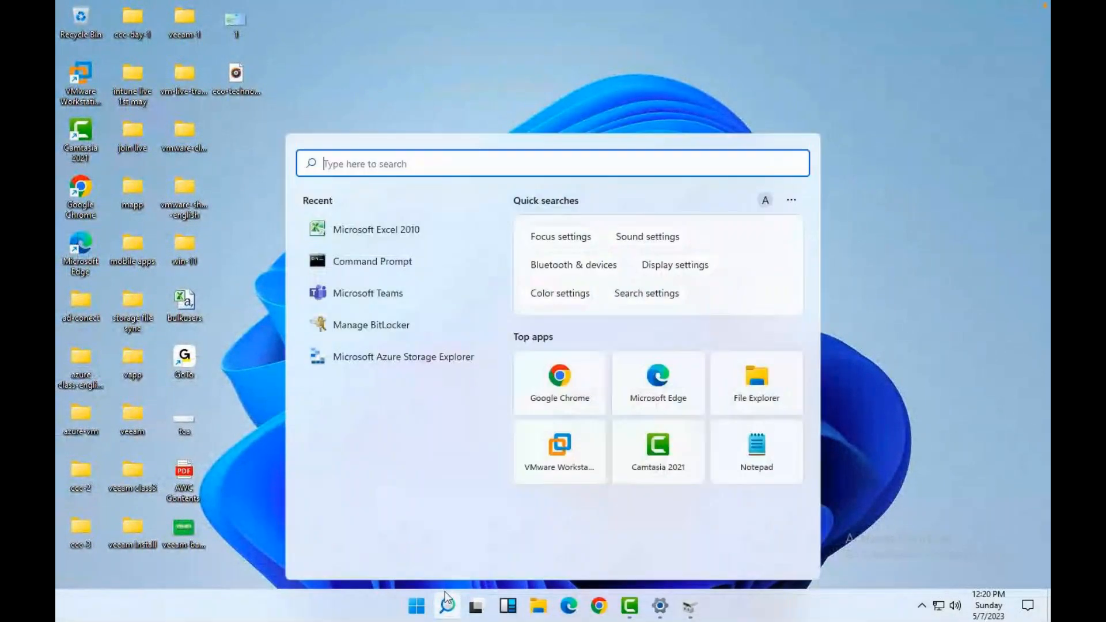
text(bit)
click(344, 270)
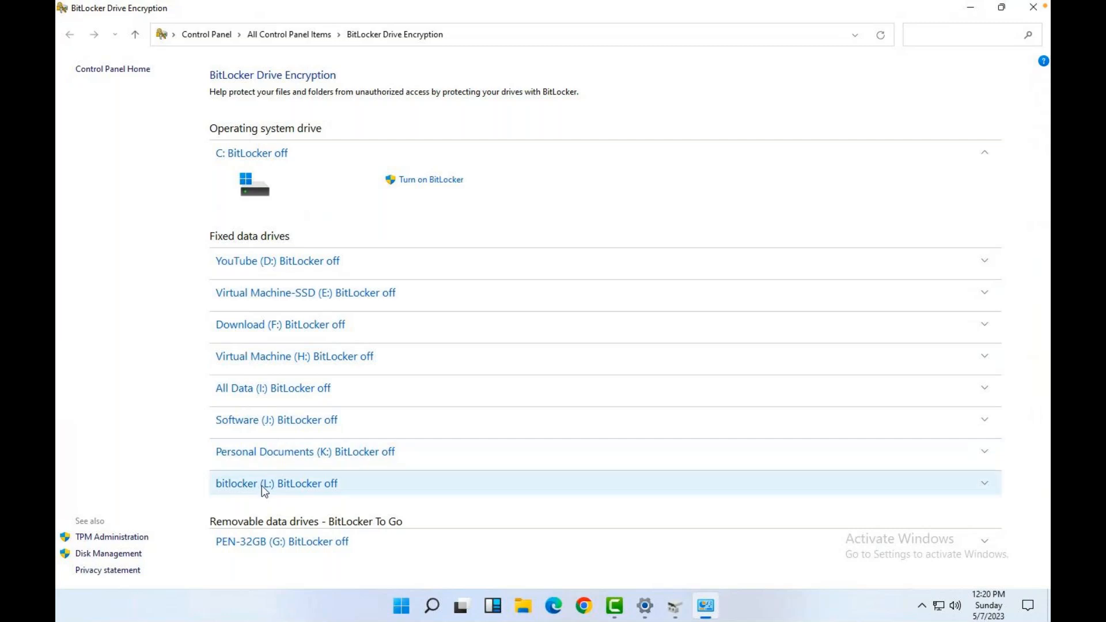
Turn on BitLocker for bitlocker (L:) using an unlock password, entered and confirmed.
click(237, 483)
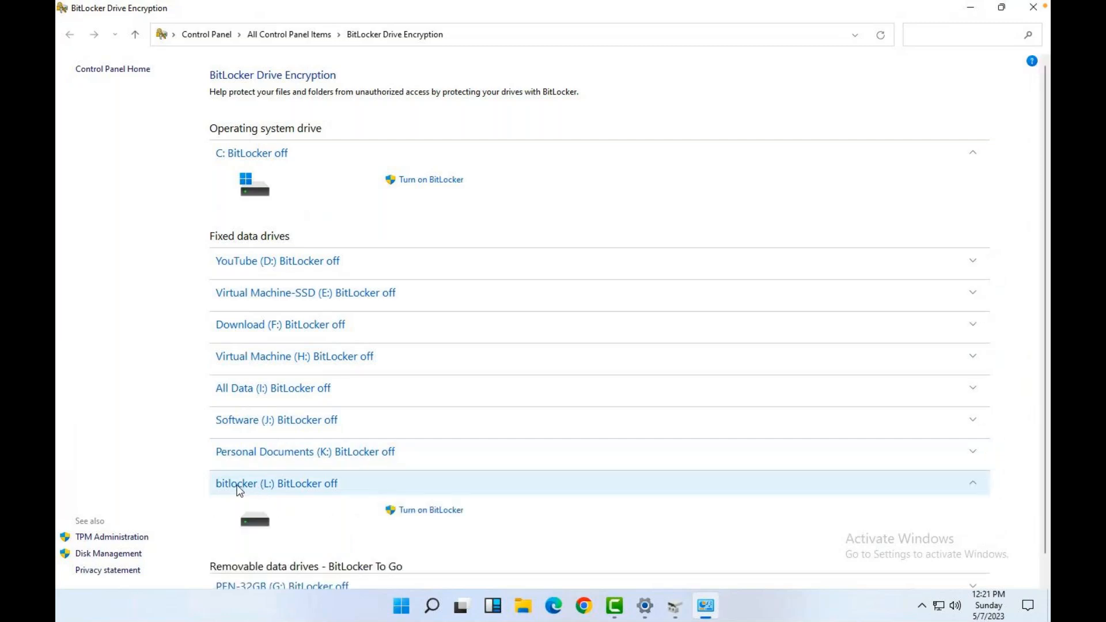
click(426, 512)
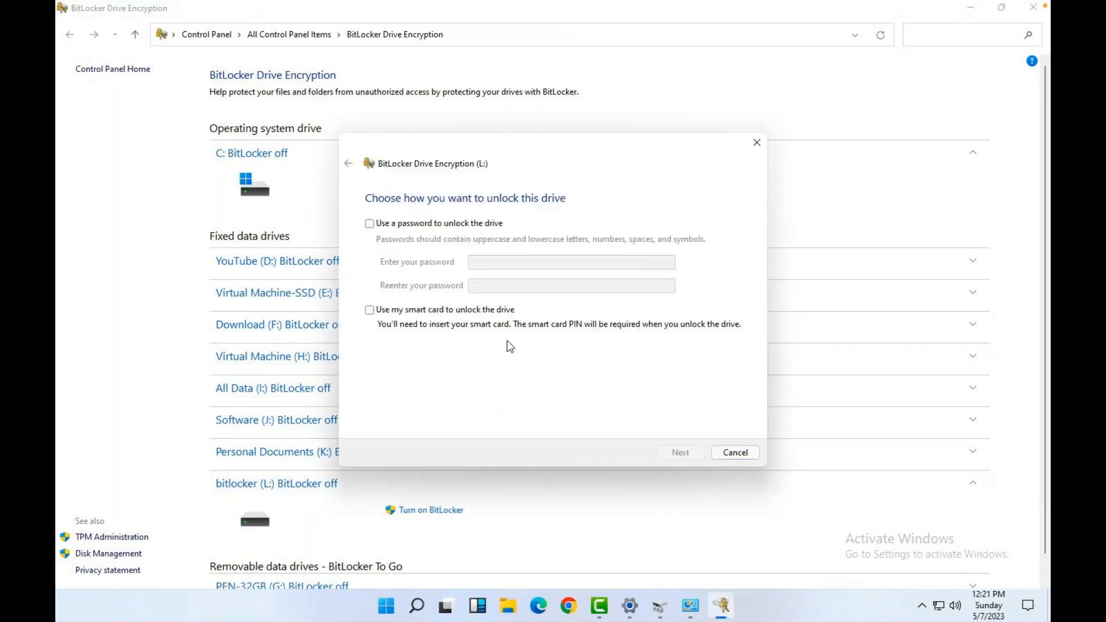
click(370, 224)
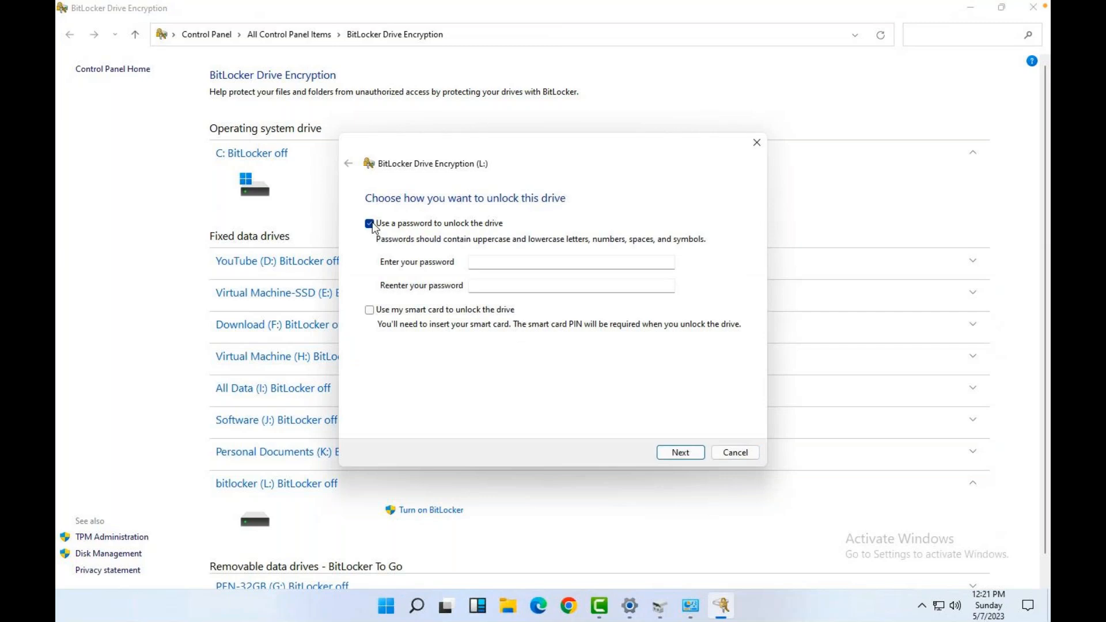
click(501, 263)
text(••••••••••••••••)
key(Tab)
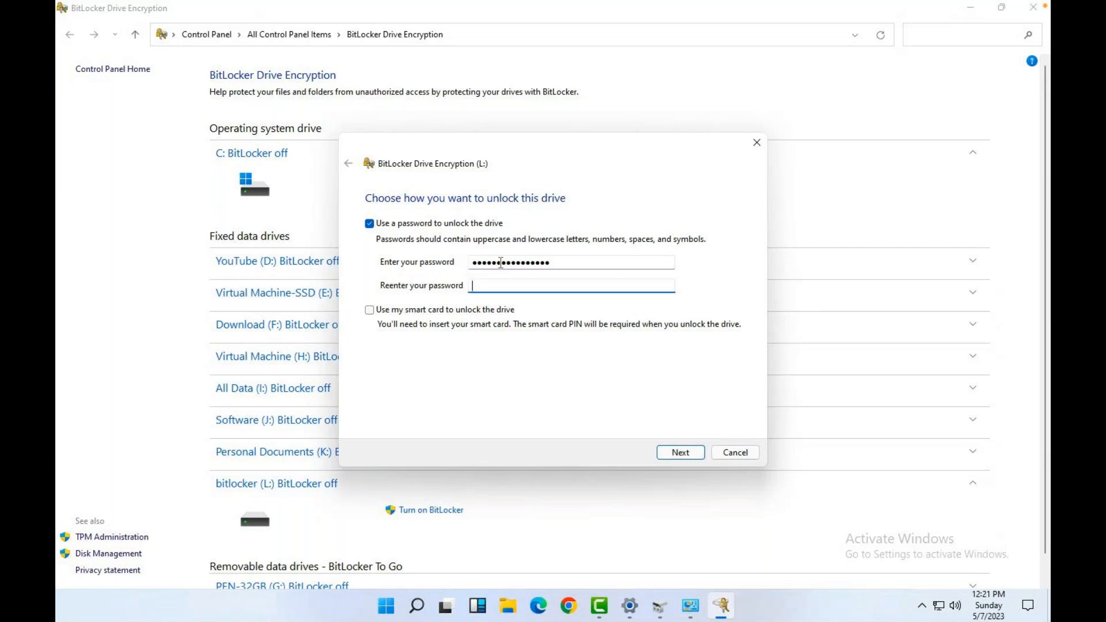
text(••••••••••••••••)
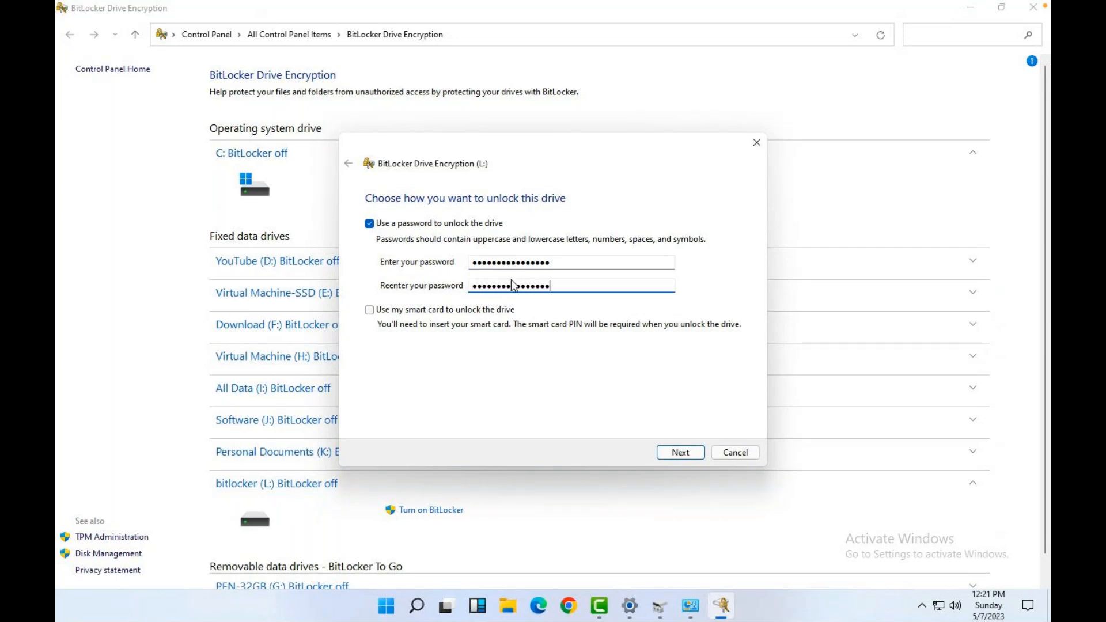
click(686, 453)
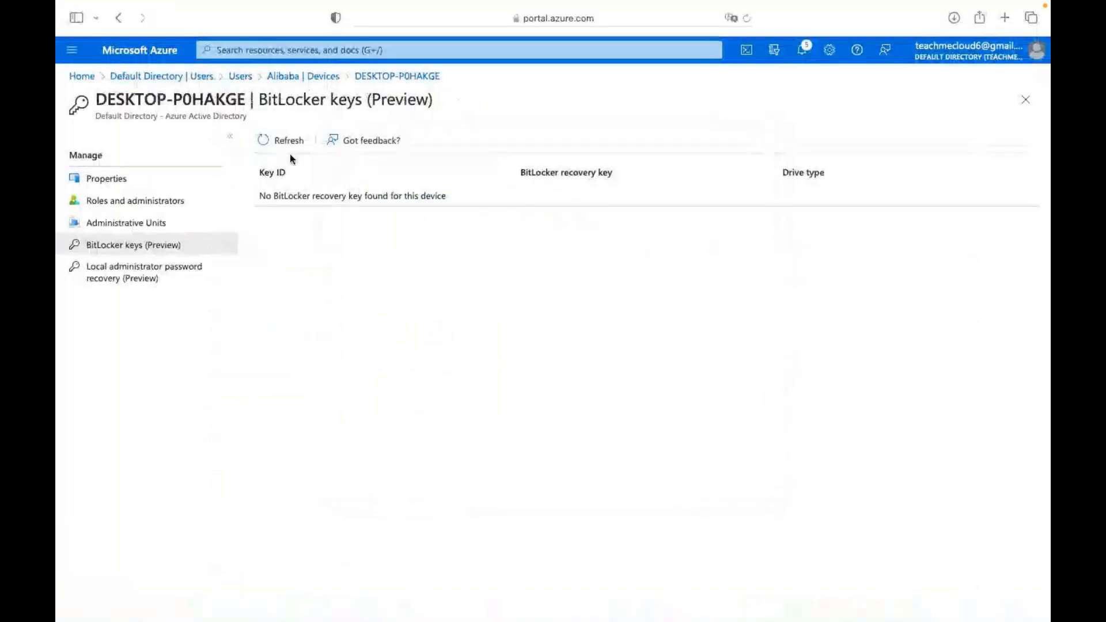
Save L:'s recovery key to the Azure AD account and start encrypting with default amount and new encryption mode.
click(283, 141)
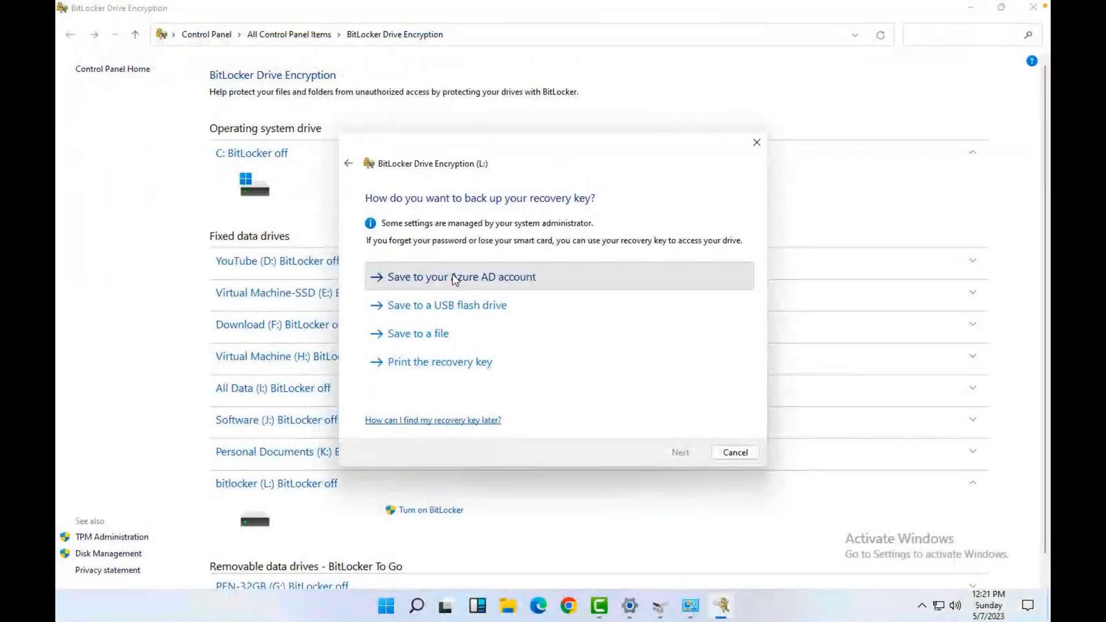
click(454, 277)
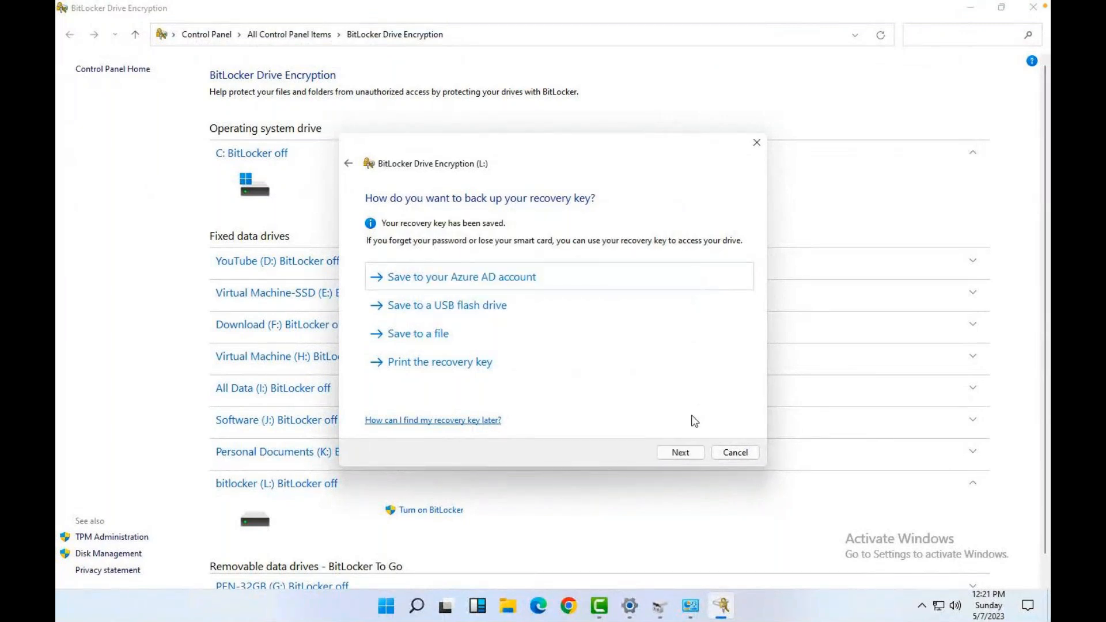
click(683, 452)
click(683, 453)
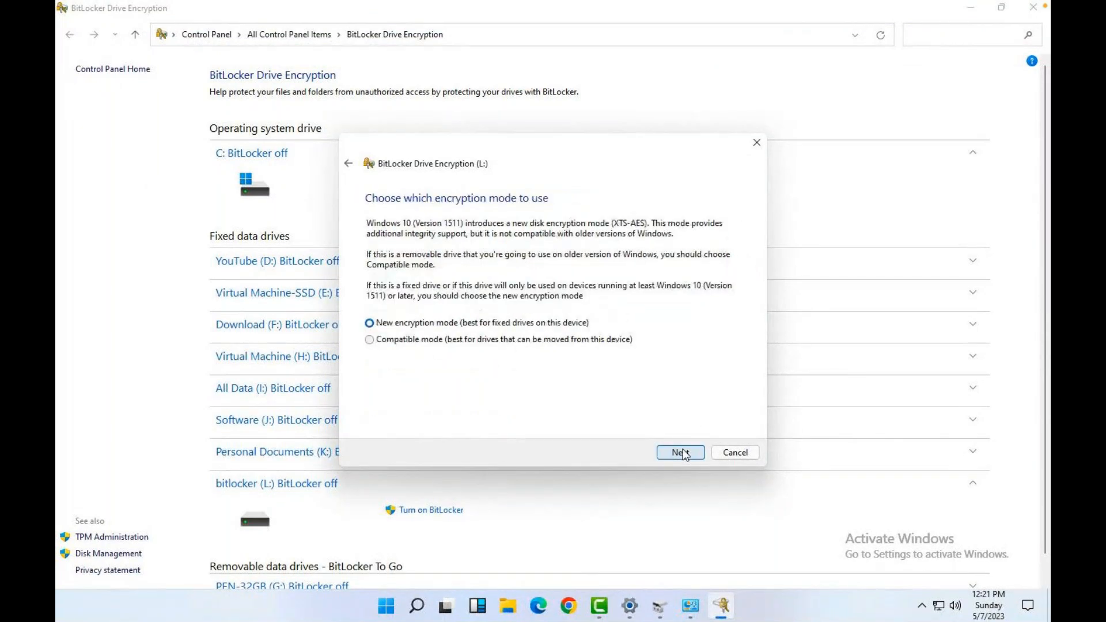
click(683, 453)
click(684, 452)
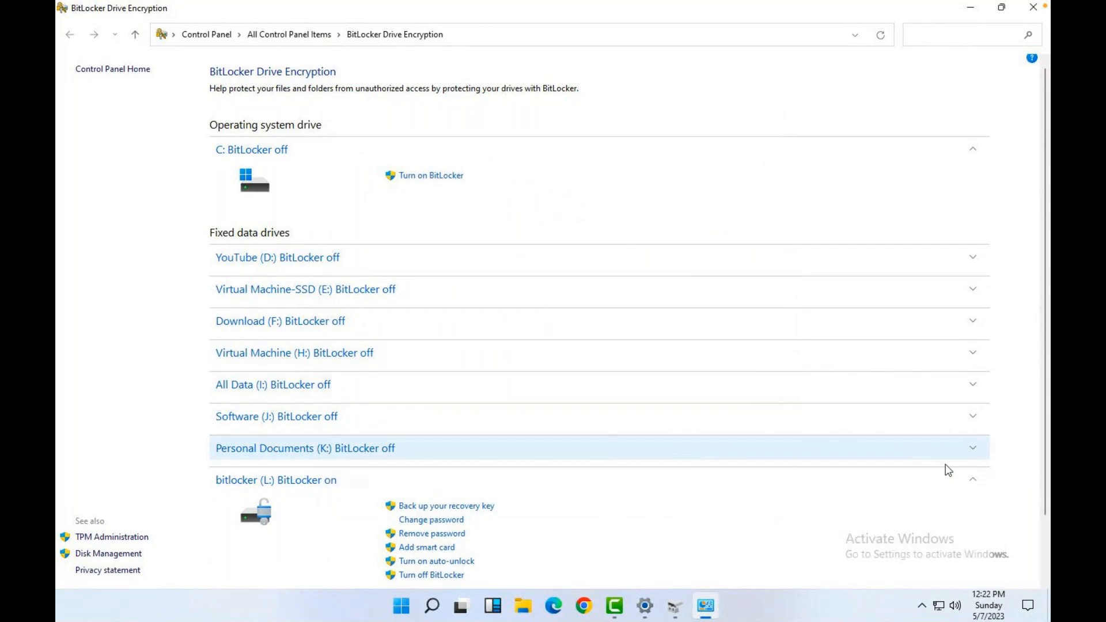
scroll(501, 531, down, 1)
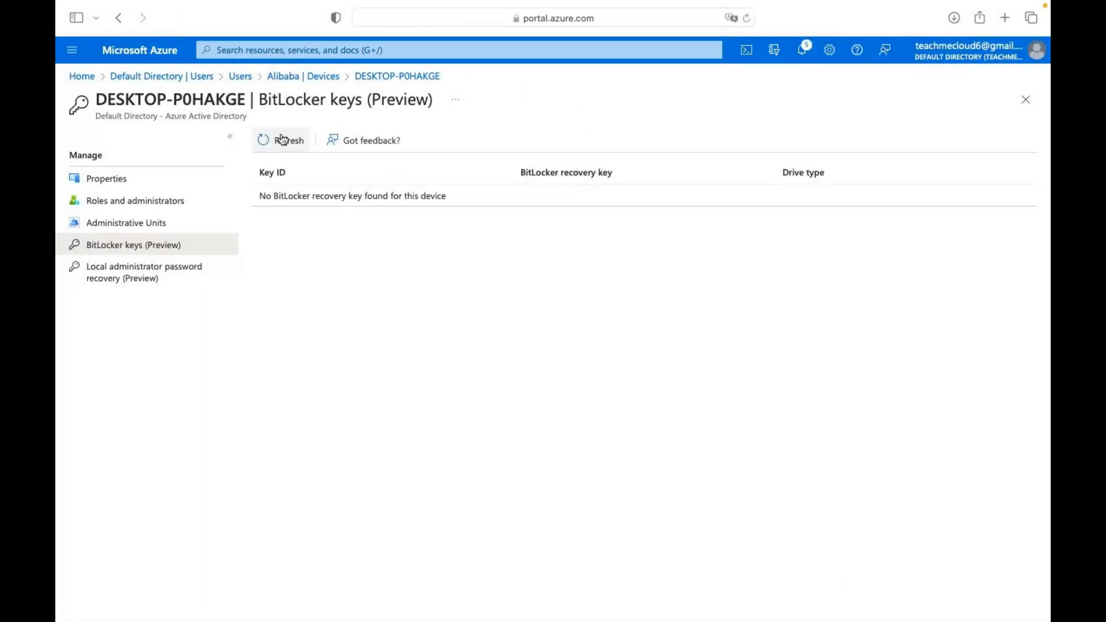
Refresh the Azure BitLocker keys page and show the fixed data drive's recovery key.
click(282, 139)
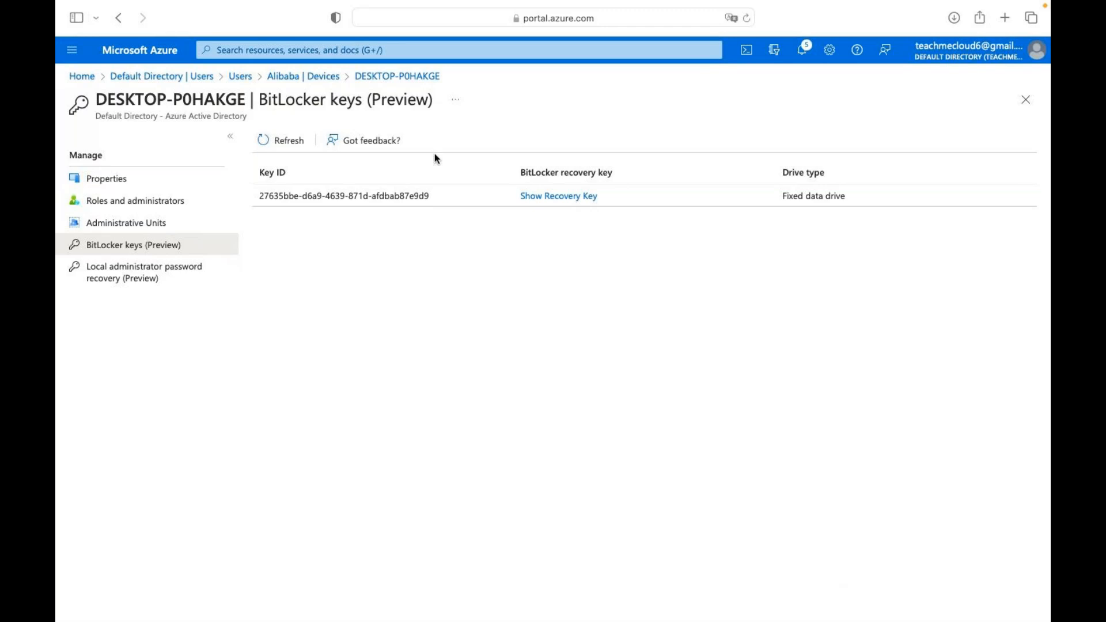
click(556, 197)
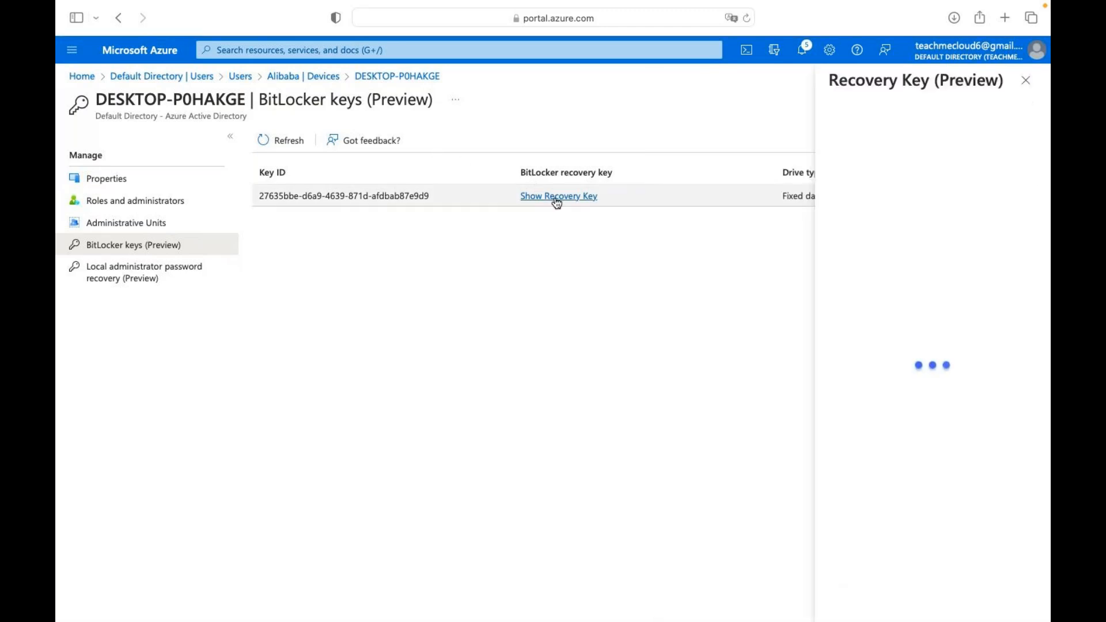
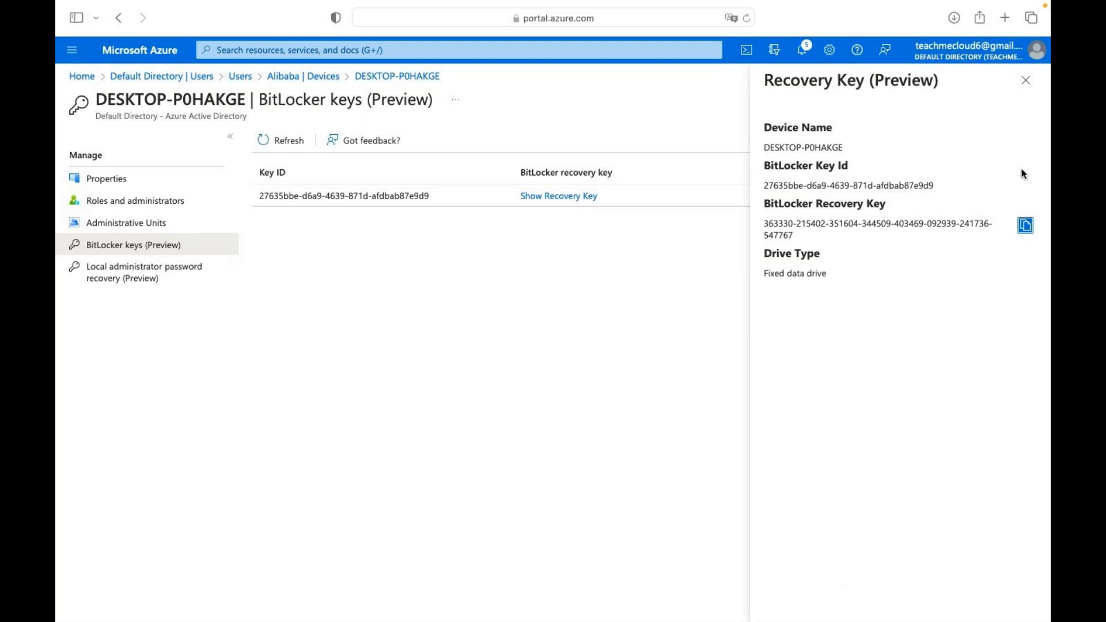
Close the Recovery Key details pane and the BitLocker Drive Encryption window.
click(1026, 81)
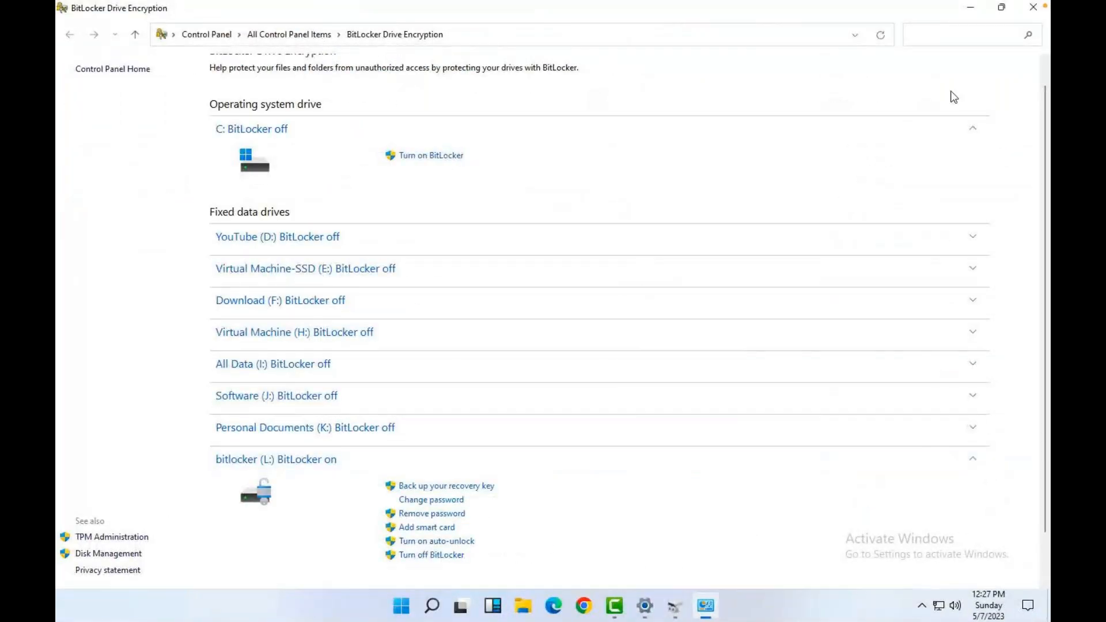
click(1034, 8)
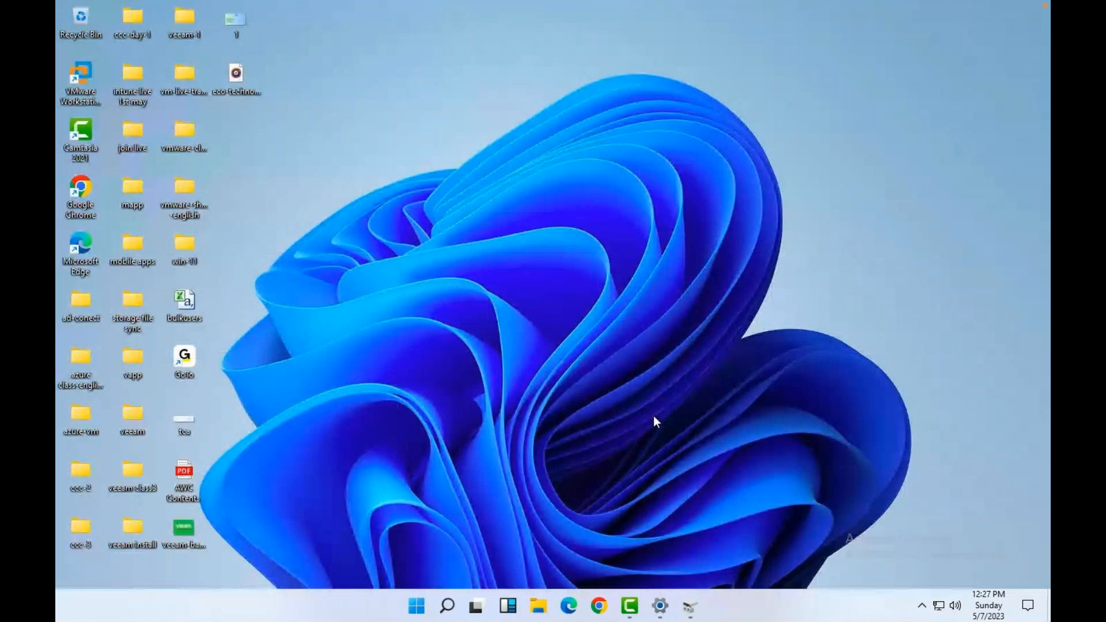
click(660, 605)
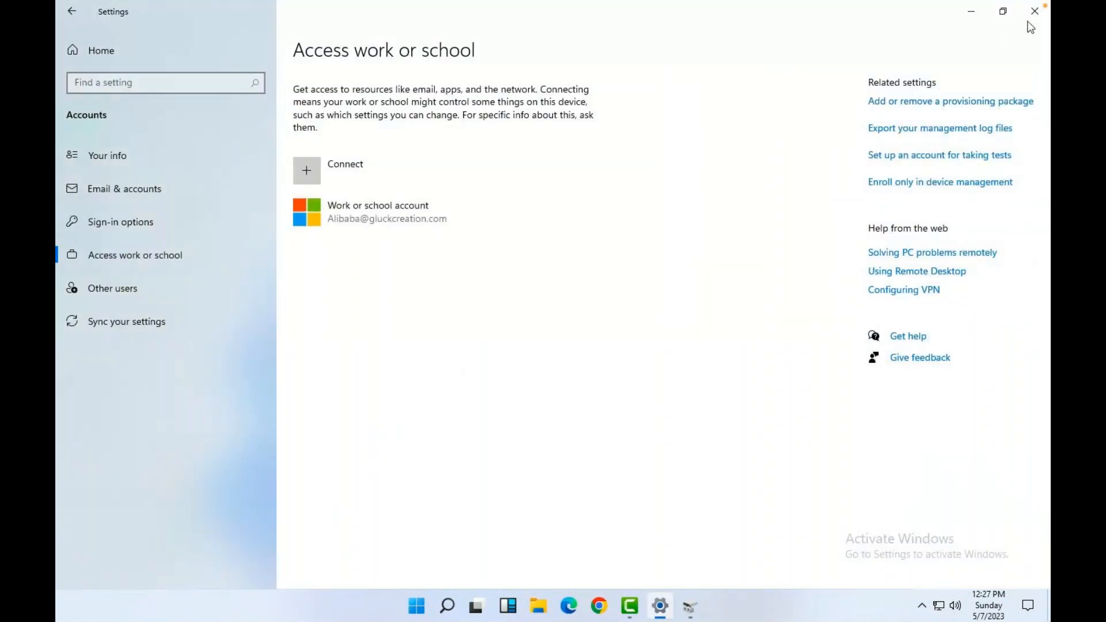
click(1034, 17)
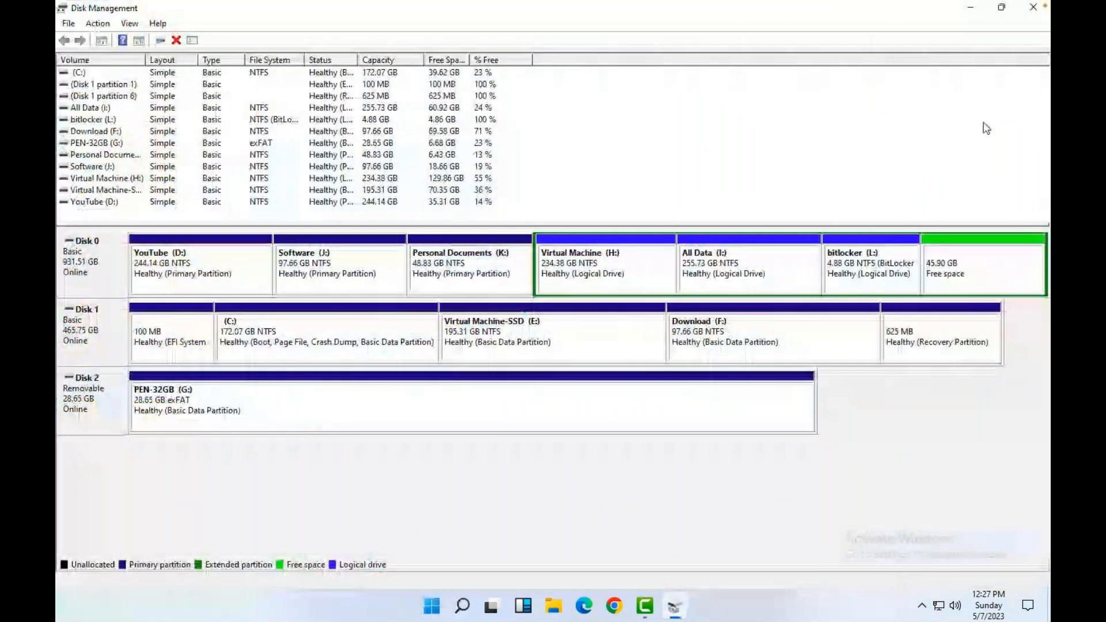
click(1034, 7)
right_click(449, 607)
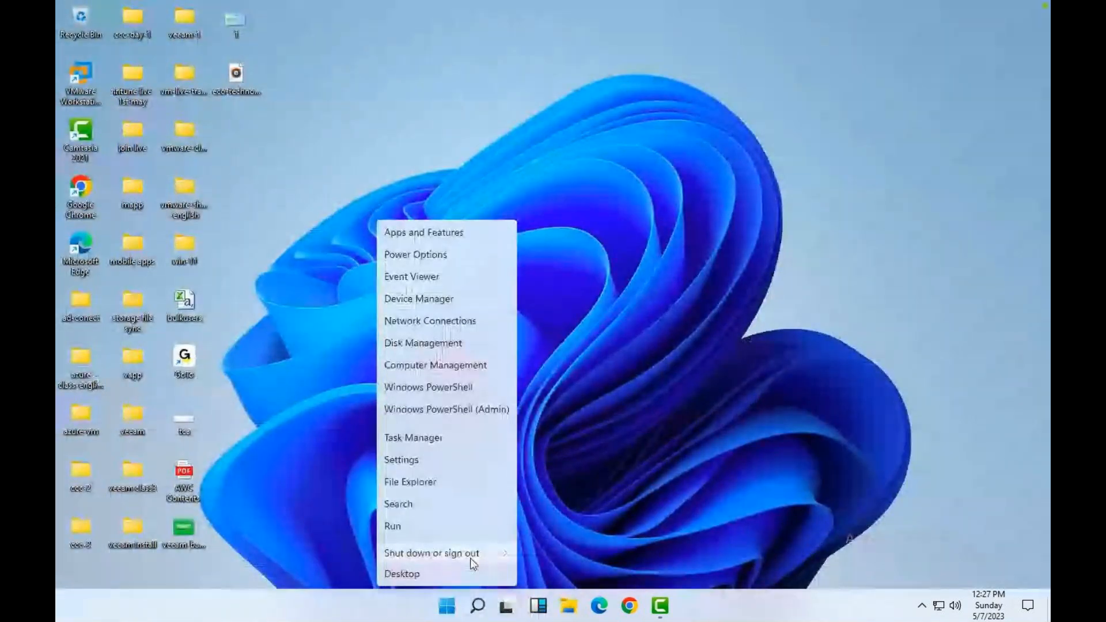
mouse_move(478, 557)
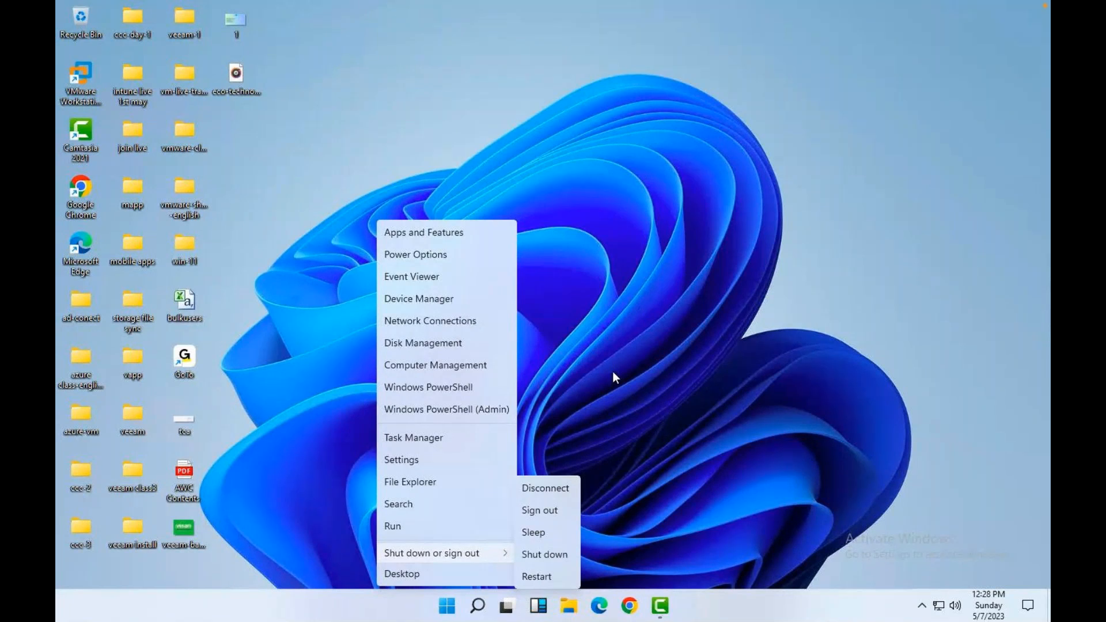
click(621, 232)
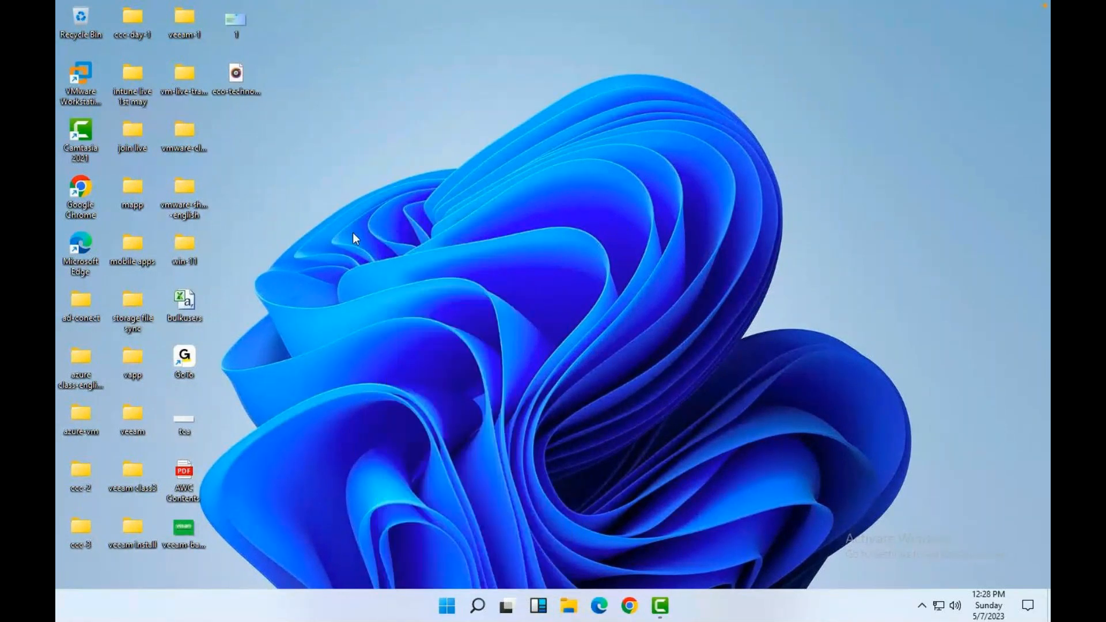
Launch VMware Workstation, postpone the update offer, and resume the Windows-11 virtual machine.
double_click(85, 76)
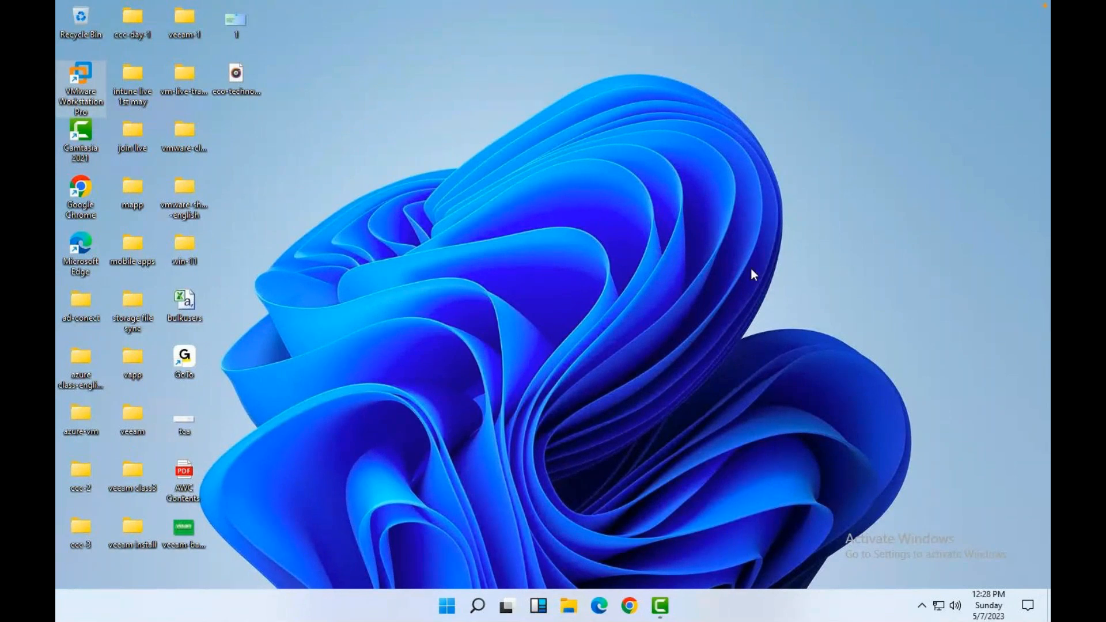
right_click(603, 247)
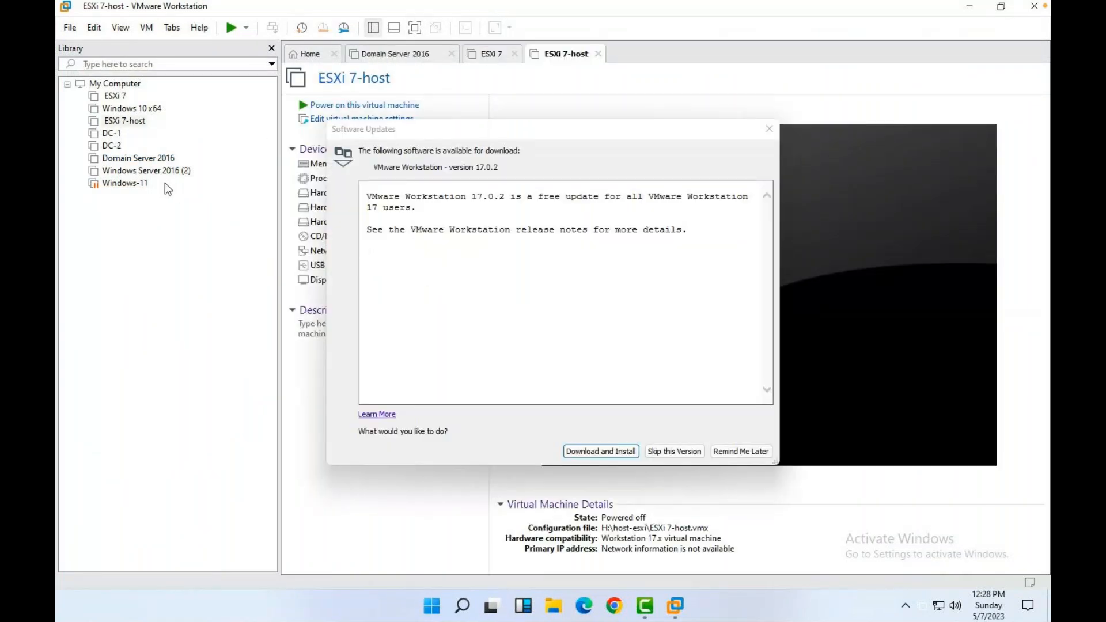
click(741, 452)
click(138, 183)
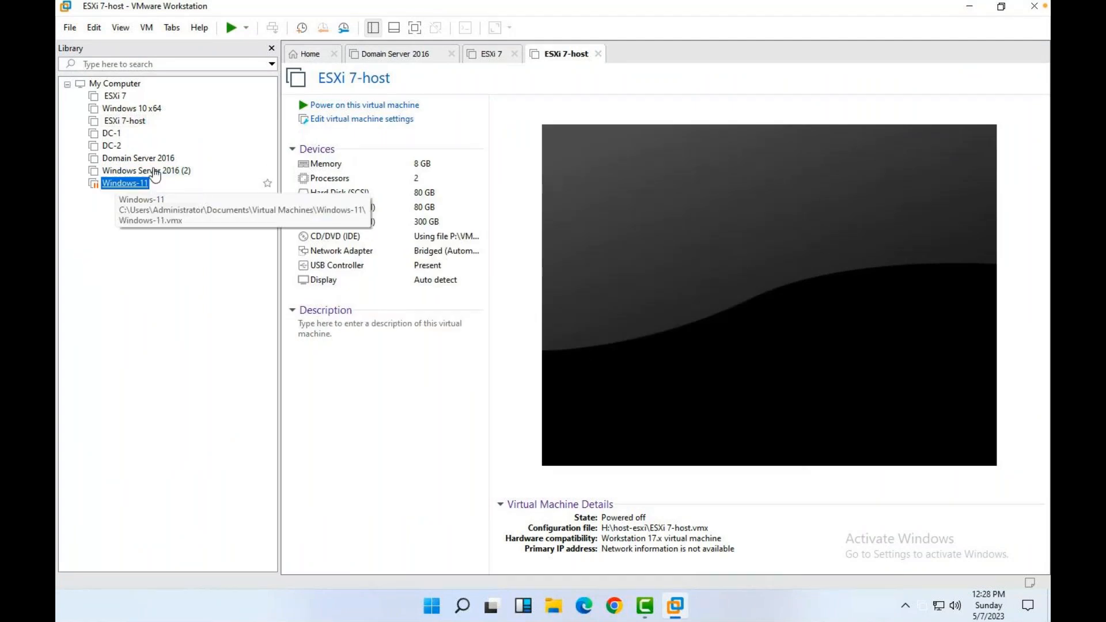
click(360, 105)
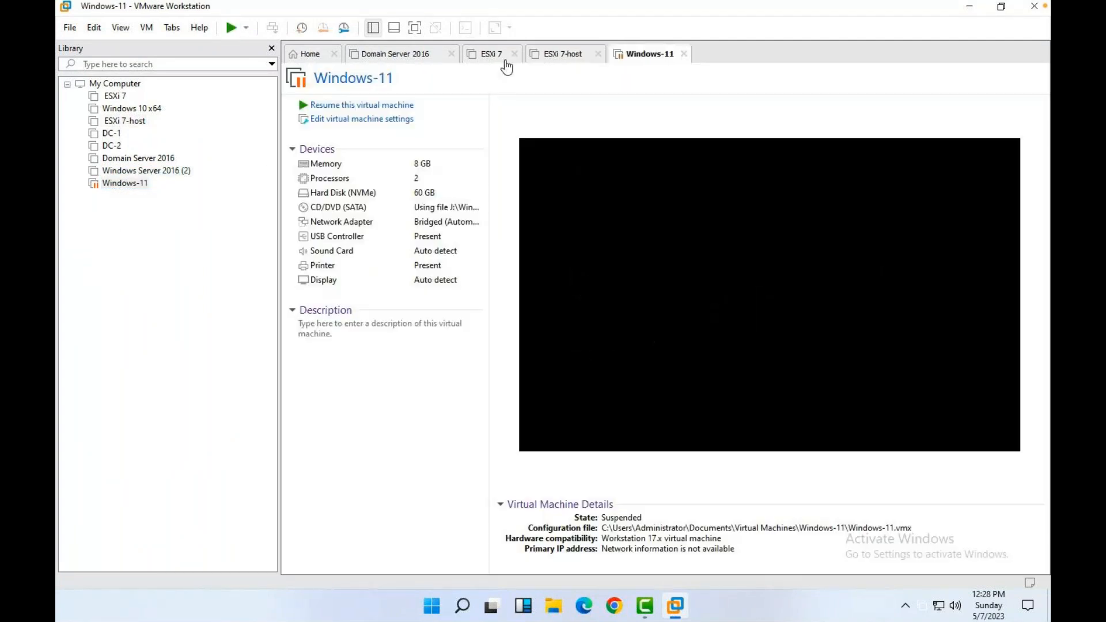
click(368, 106)
Close the Domain Server 2016 tab, then power off and close the ESXi 7-host machine.
click(452, 54)
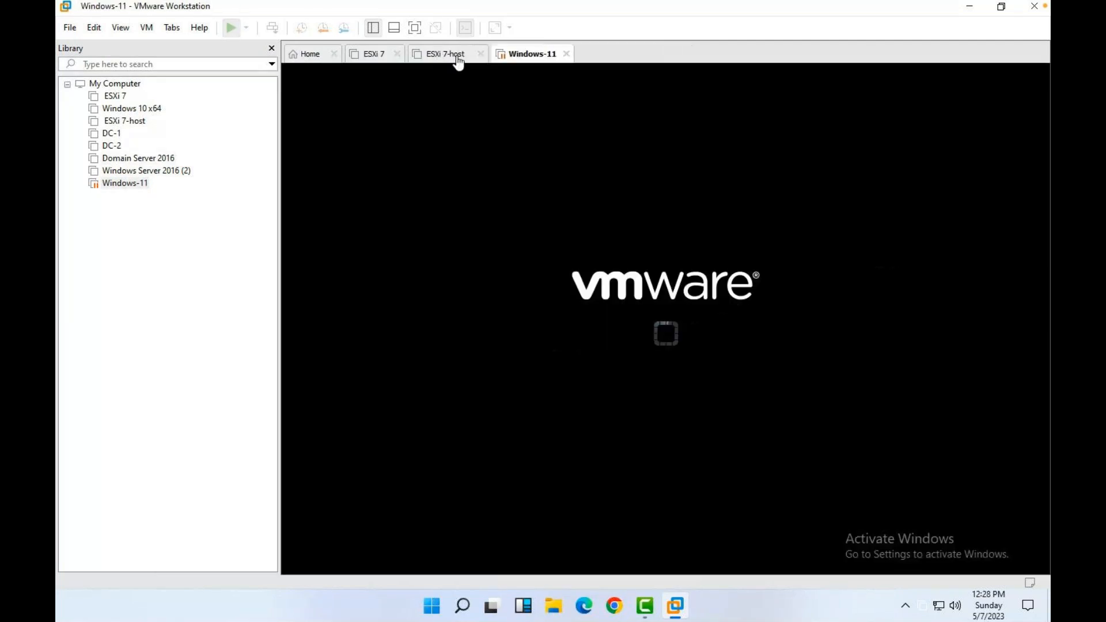
click(397, 54)
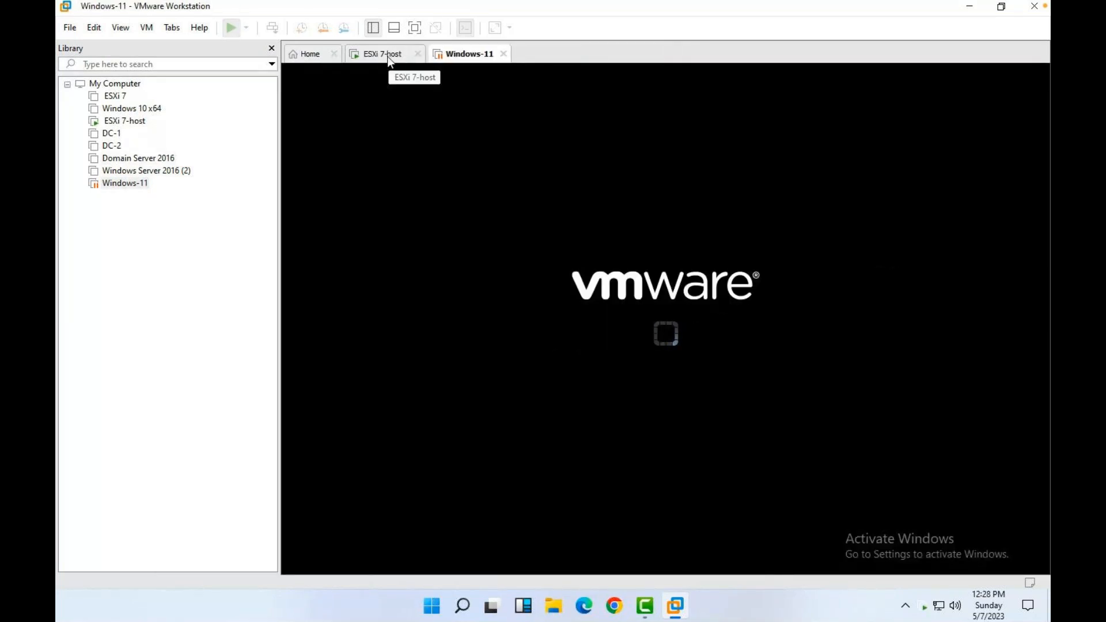
right_click(389, 58)
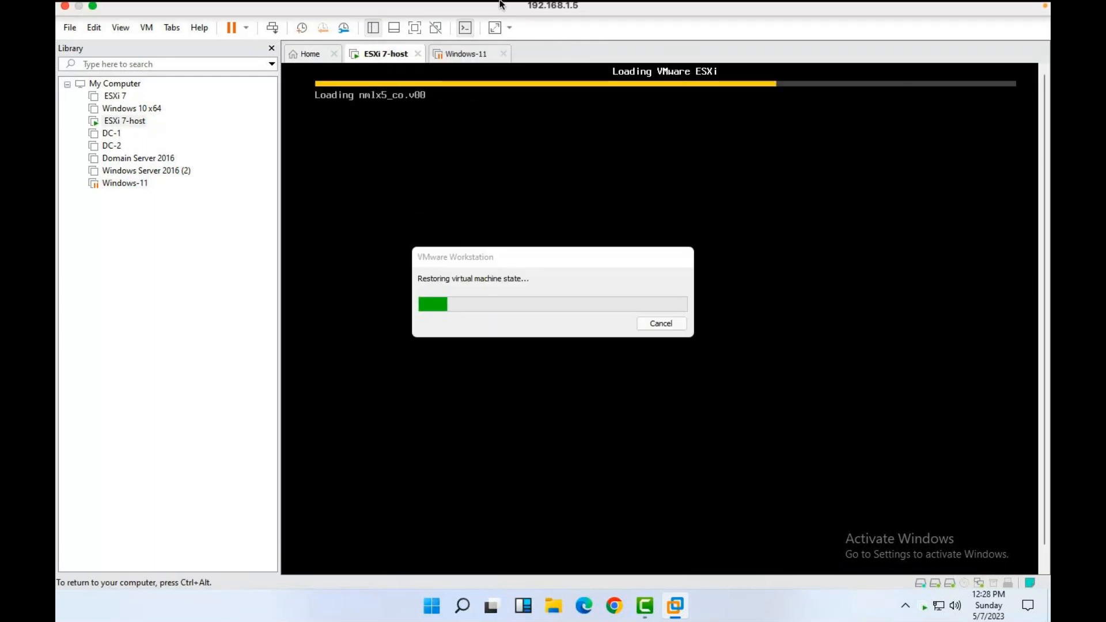
key(ctrl+alt)
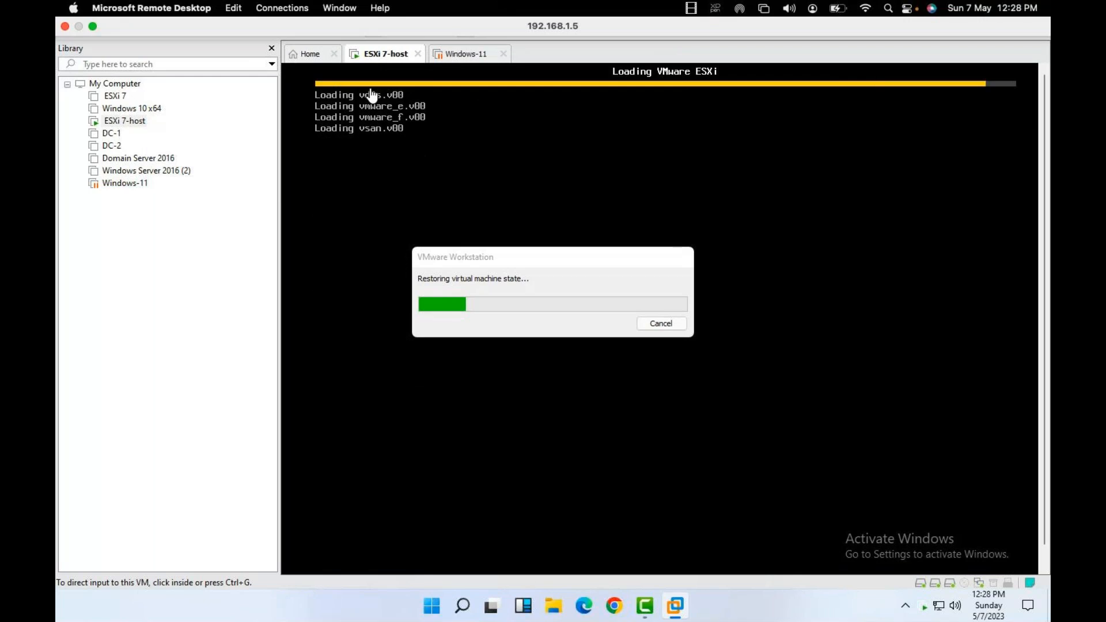
right_click(383, 57)
mouse_move(420, 88)
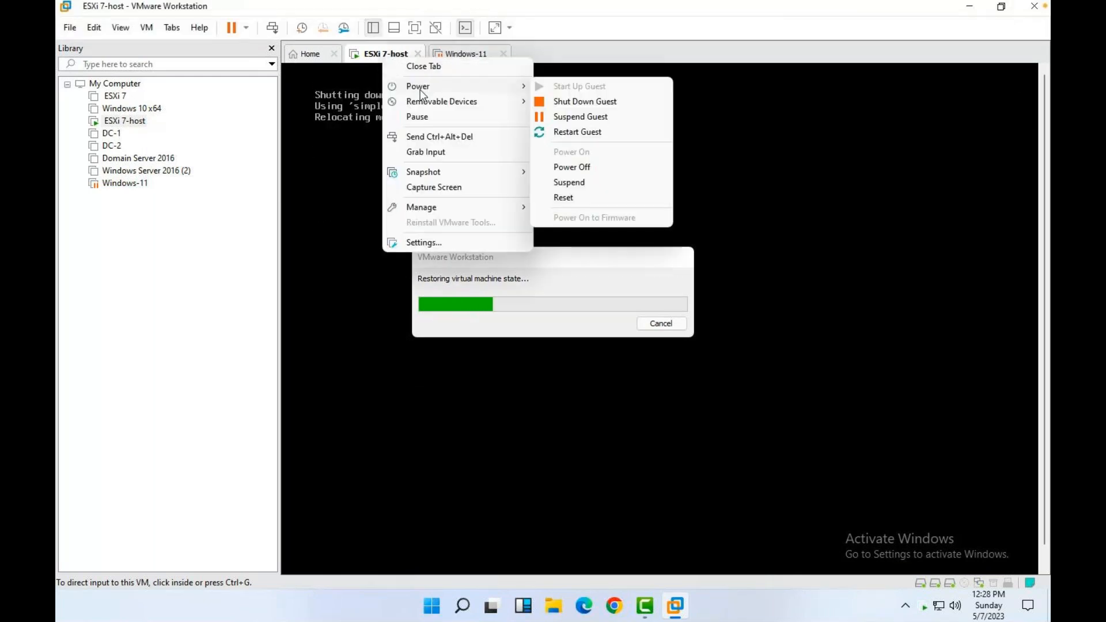
click(579, 167)
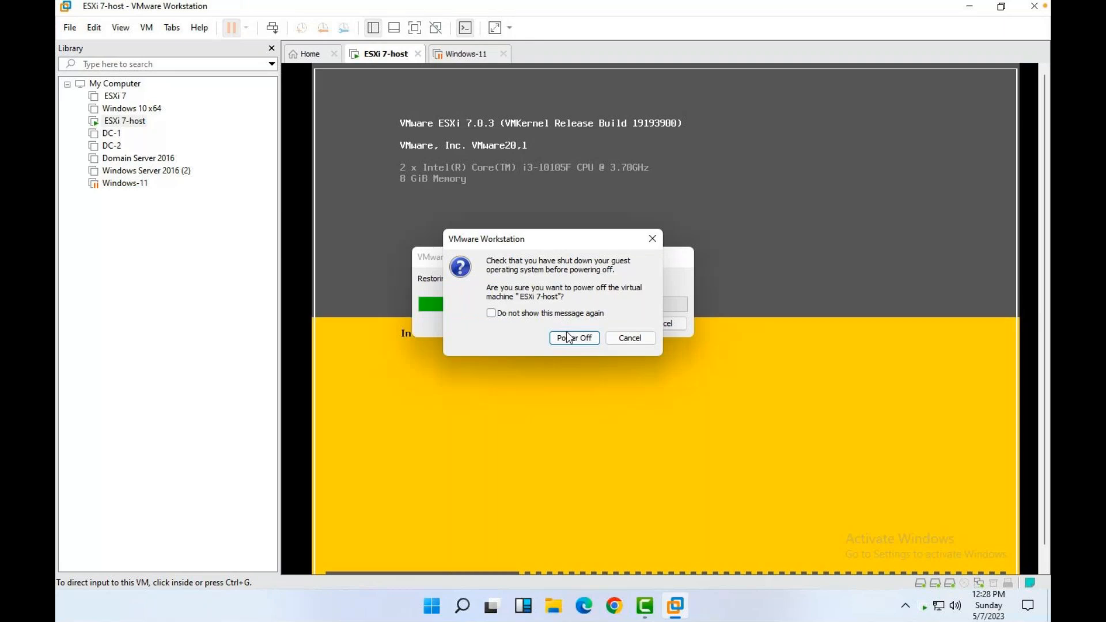
click(570, 336)
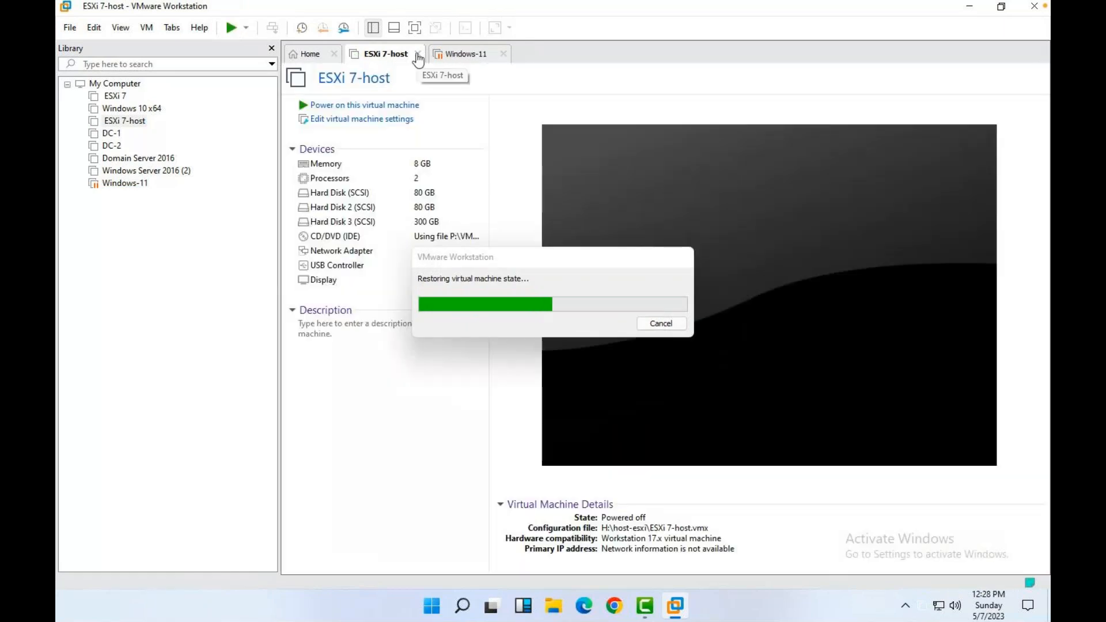
click(417, 55)
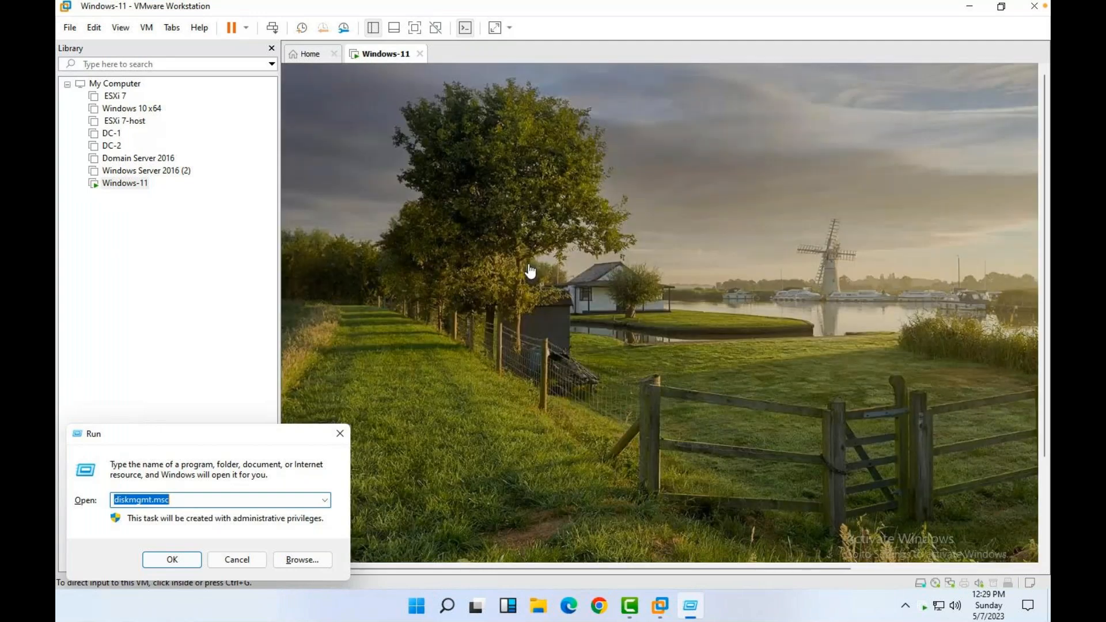
Unlock Windows-11 with the PIN and close the leftover administrator Command Prompt.
text(c)
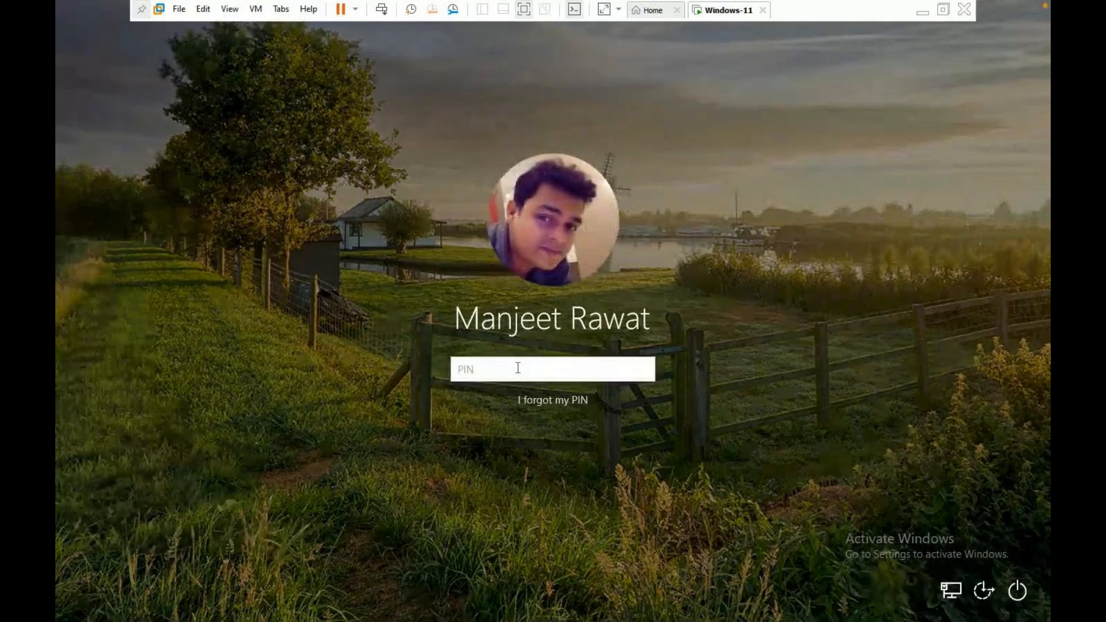
text(••••)
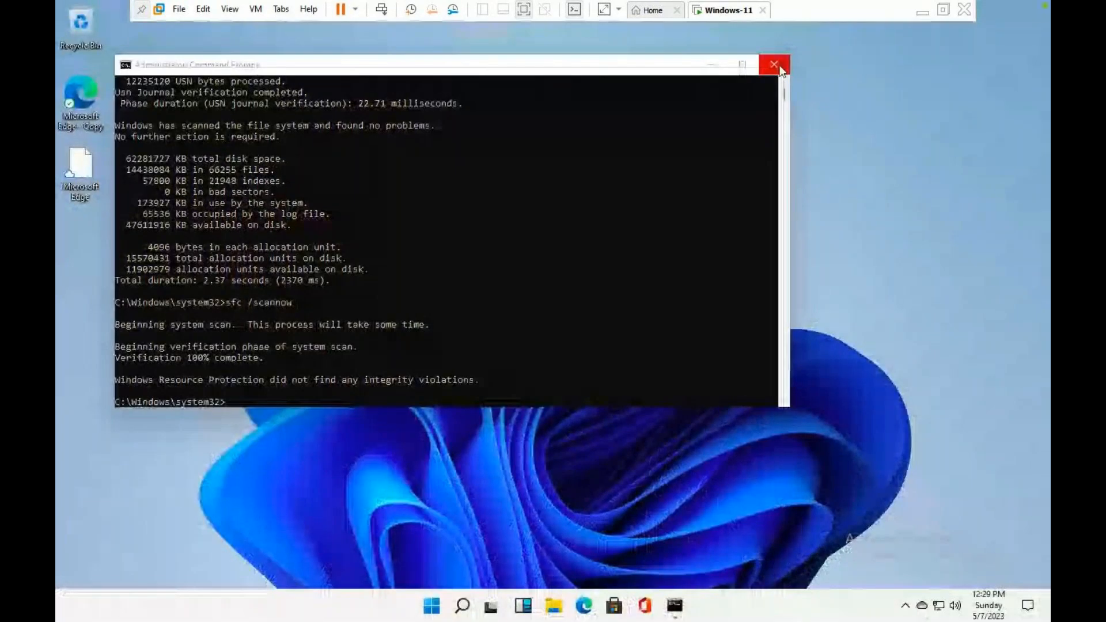
click(775, 67)
Refresh the Windows desktop three times.
right_click(525, 219)
click(568, 258)
right_click(569, 263)
click(609, 305)
right_click(609, 306)
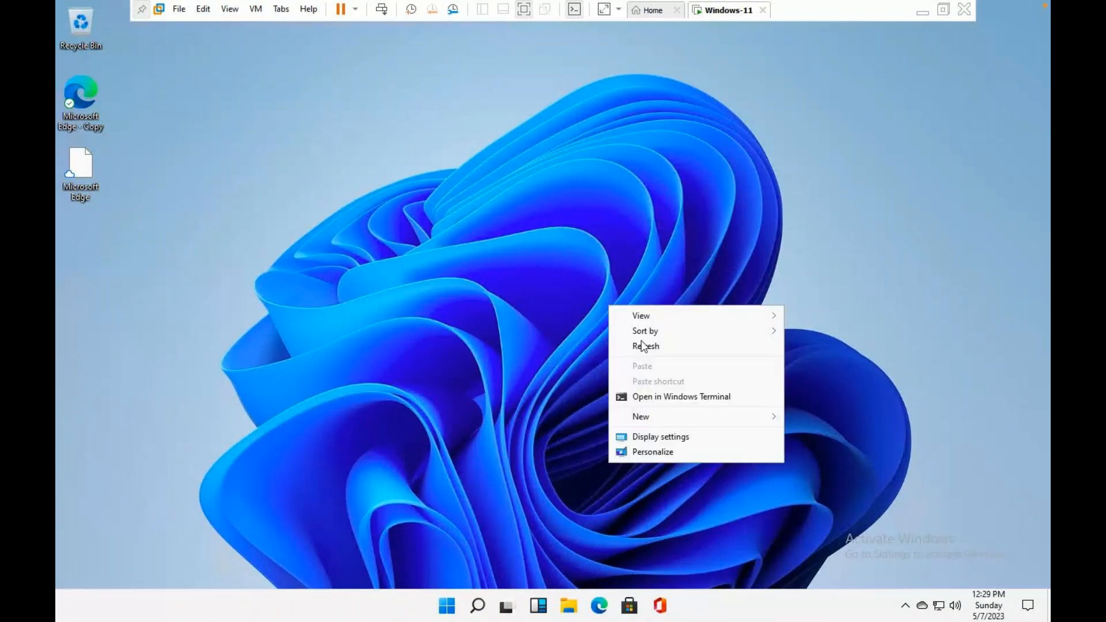
click(648, 350)
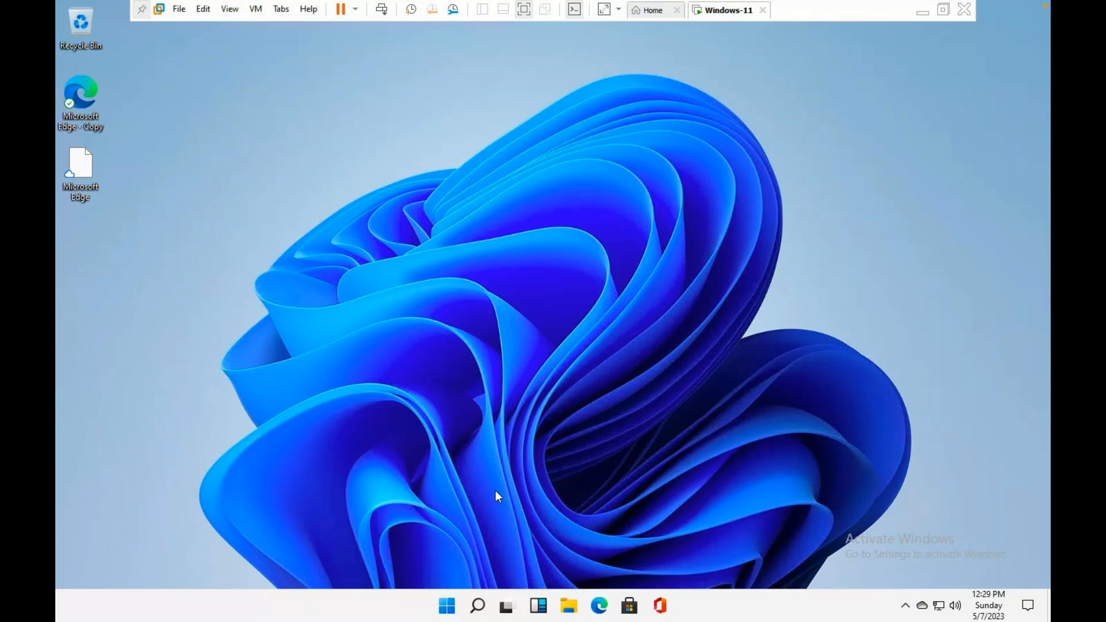
Open Settings at Accounts > Access work or school and start connecting an account.
right_click(452, 610)
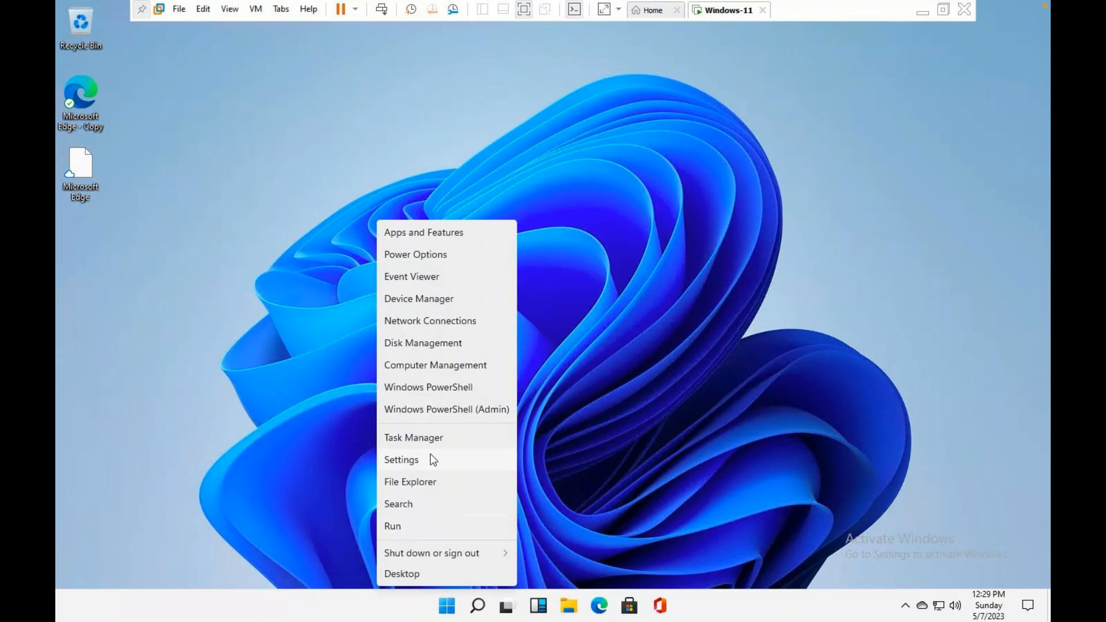
click(433, 459)
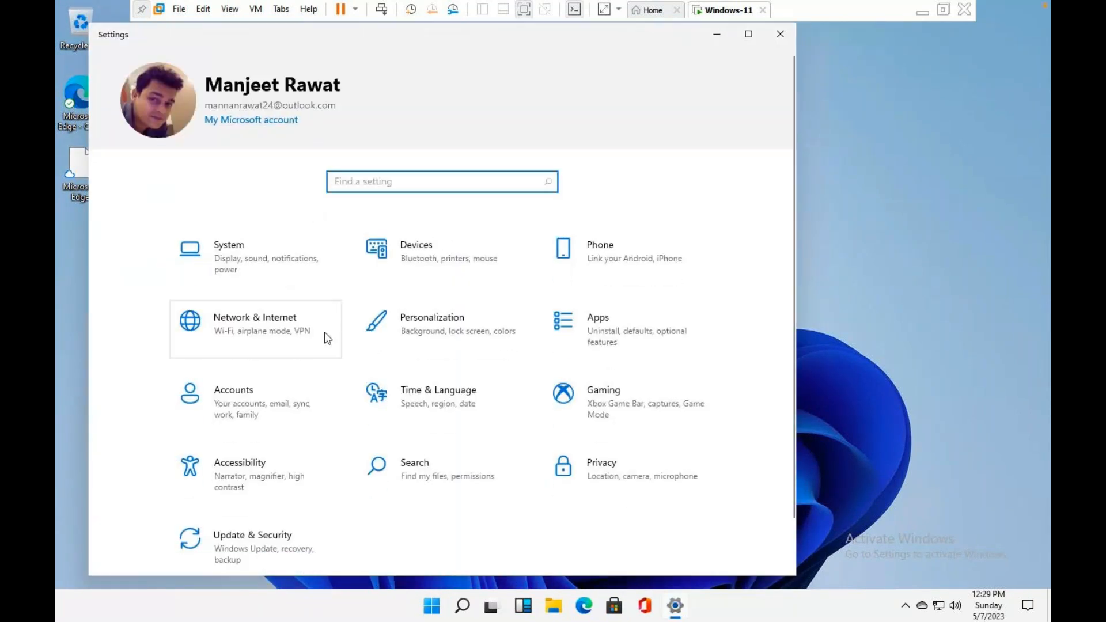
click(244, 396)
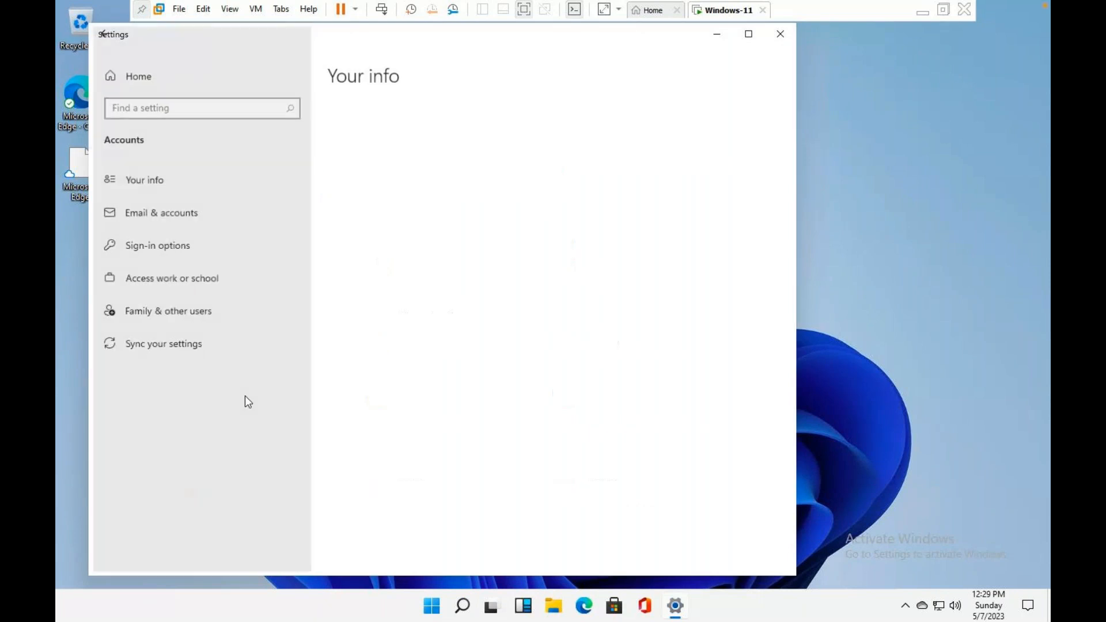
click(183, 278)
click(367, 205)
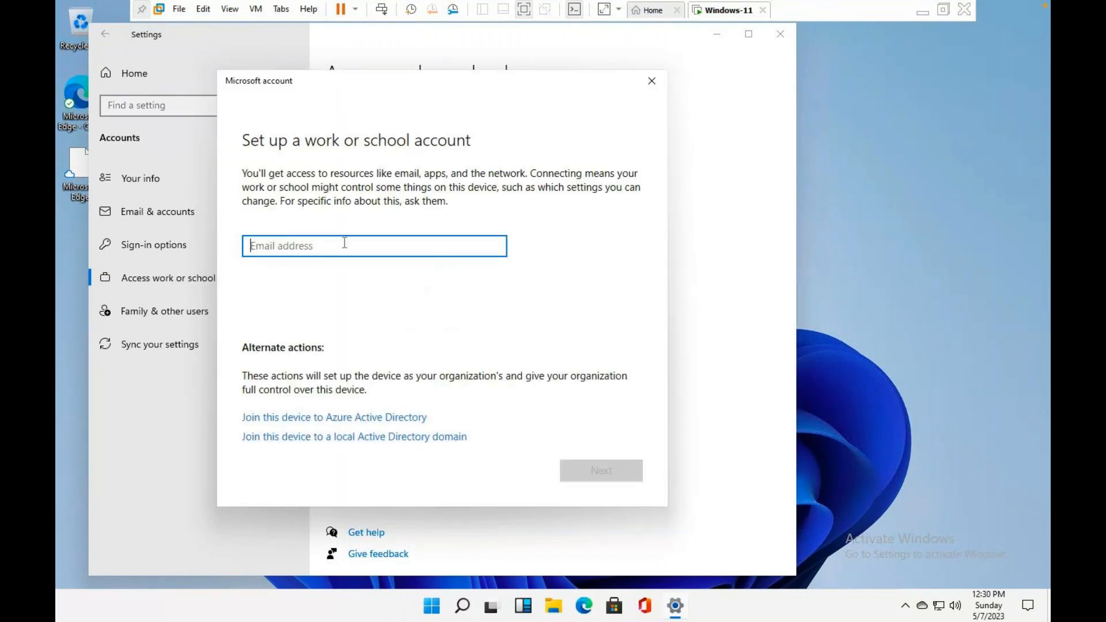
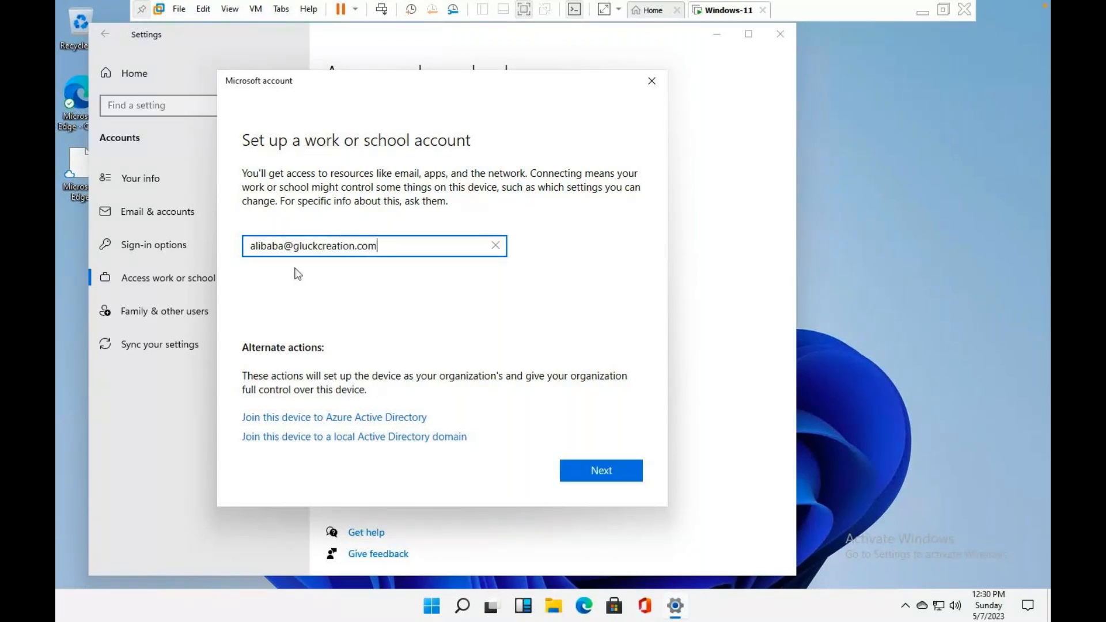
Sign in with the work e-mail address and its password, finish, and close Settings.
click(595, 471)
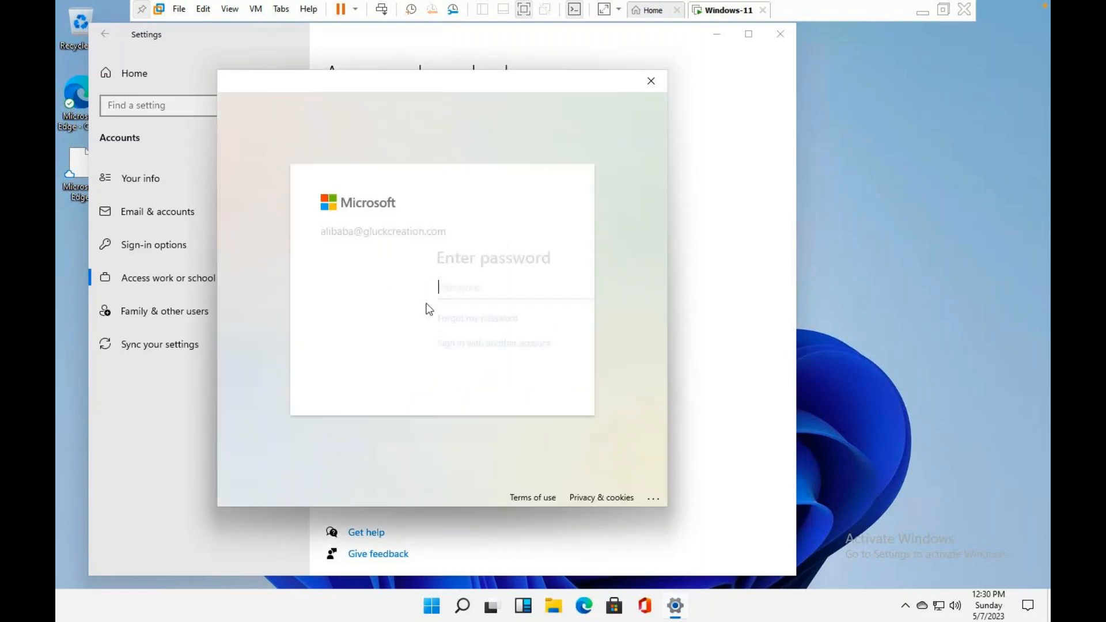
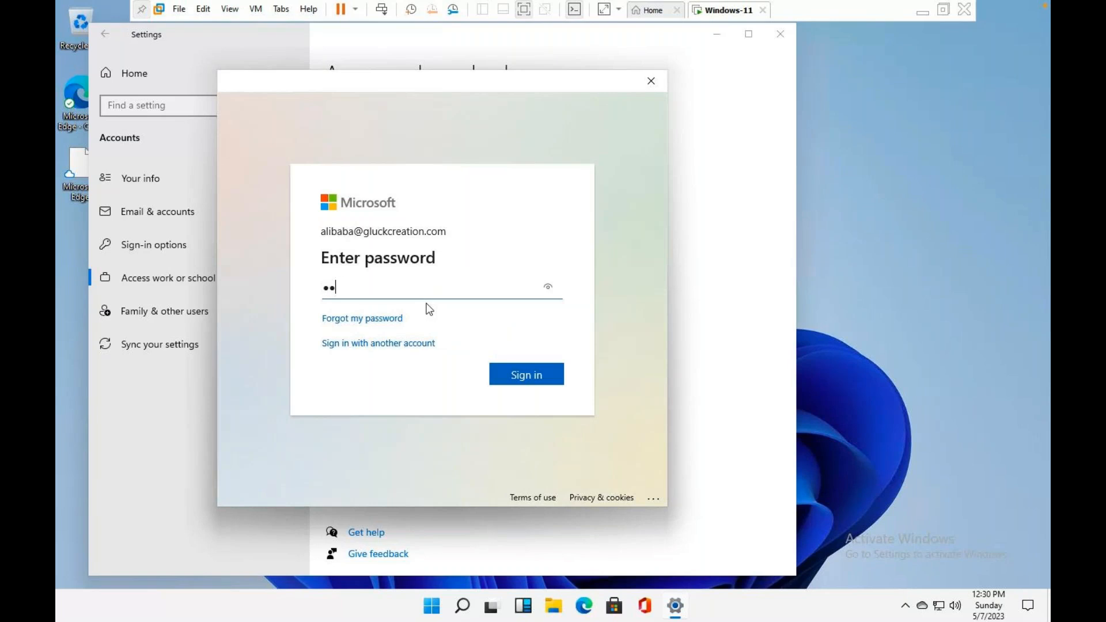
key(Return)
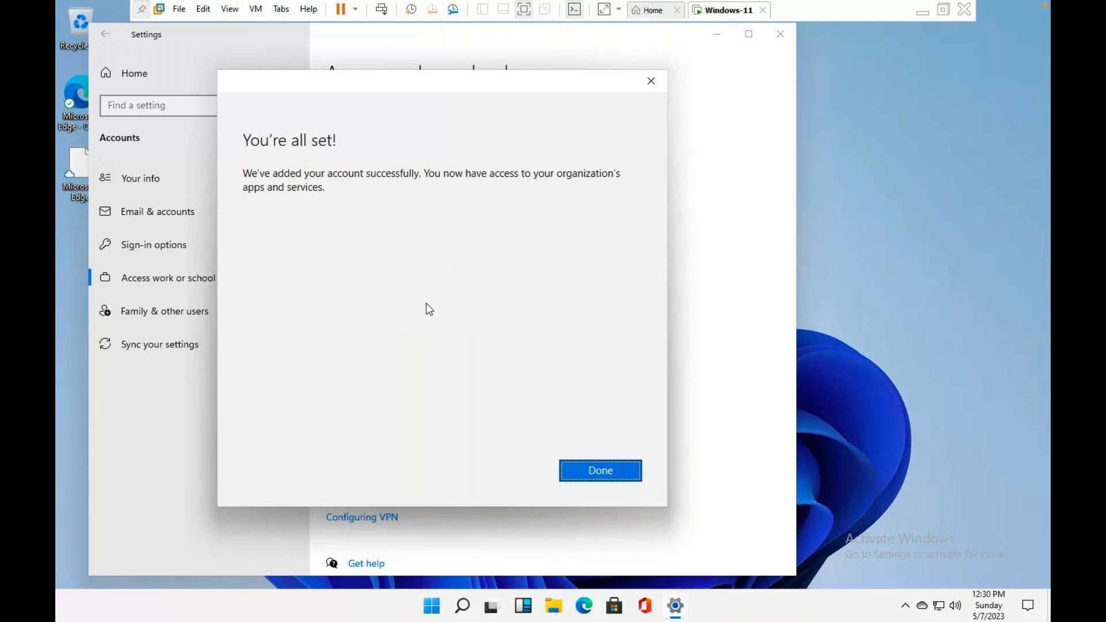
click(610, 481)
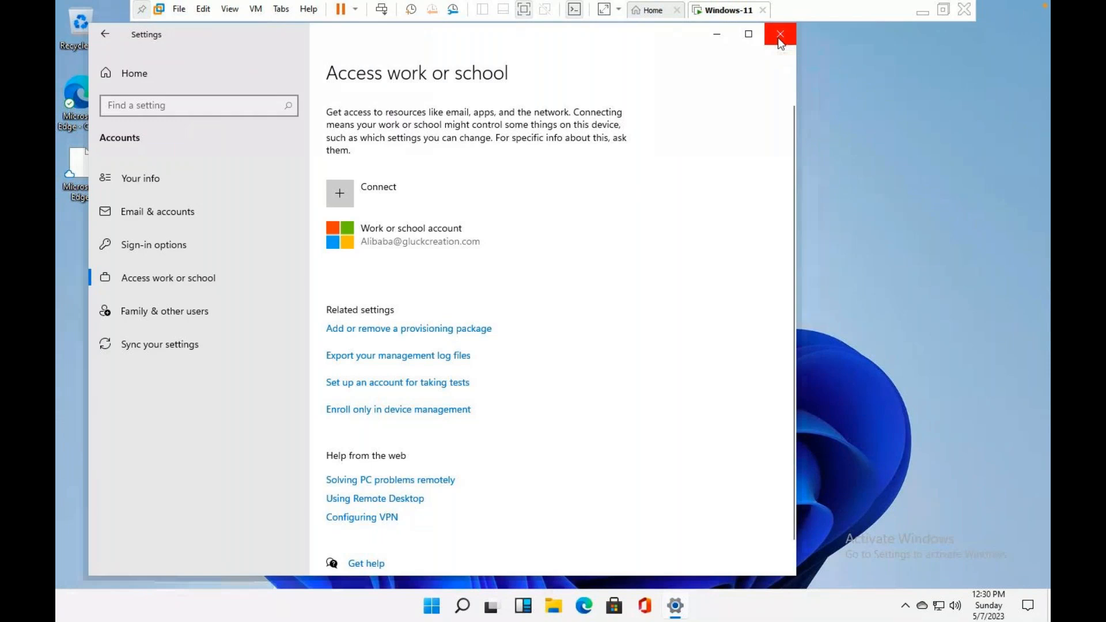
click(781, 35)
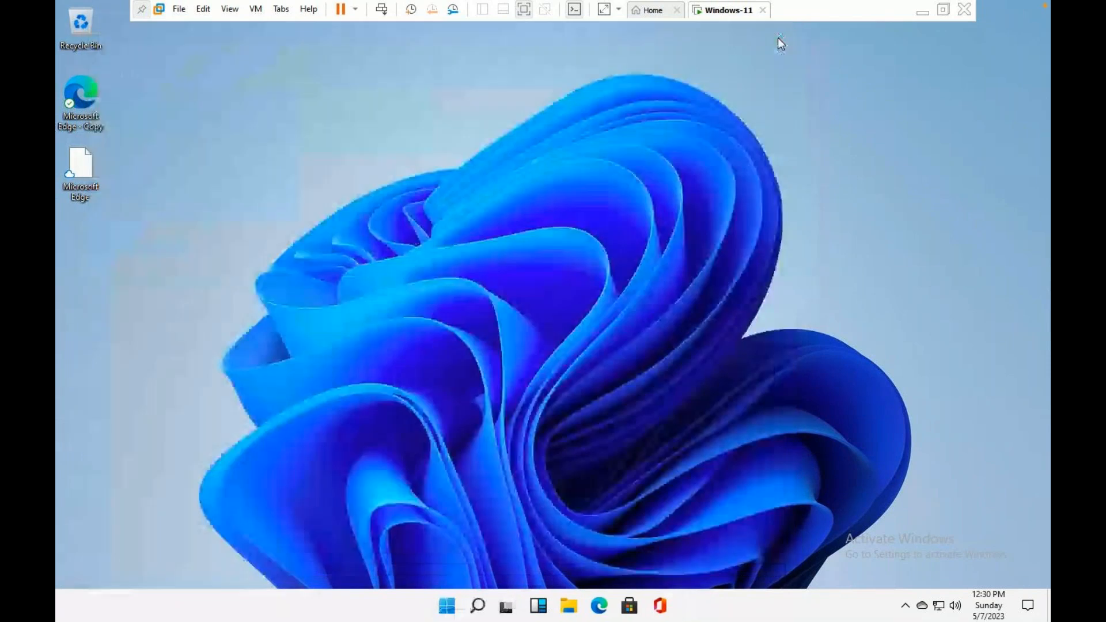
Launch cmd from Run and run hostname, showing DESKTOP-F0CLJQF.
key(super+r)
text(cmd)
key(Return)
text(hostna)
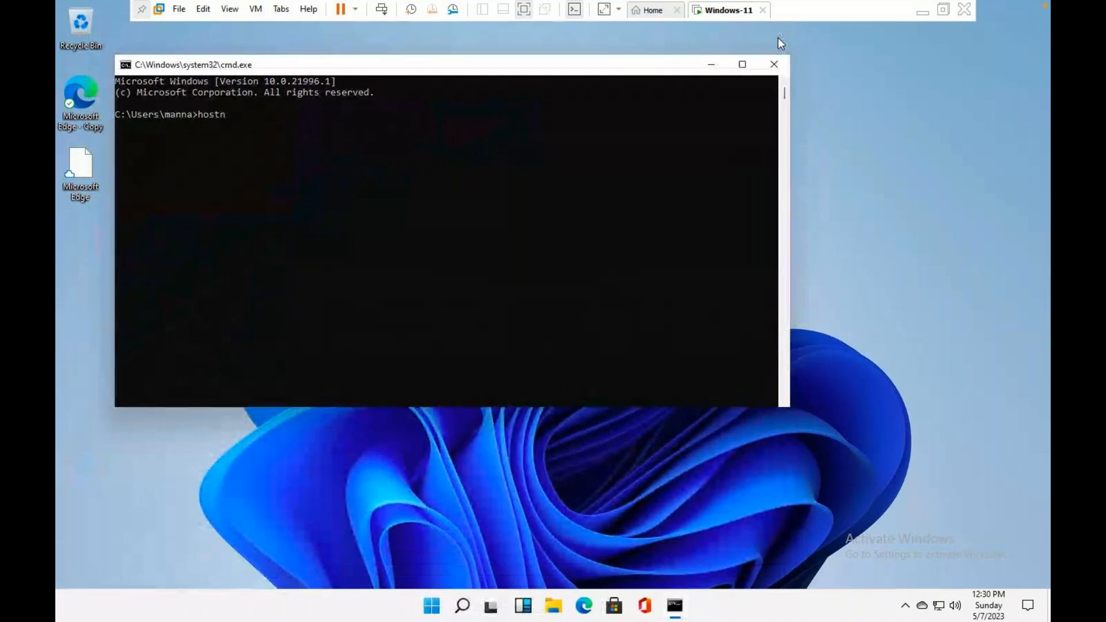
text(me)
key(Return)
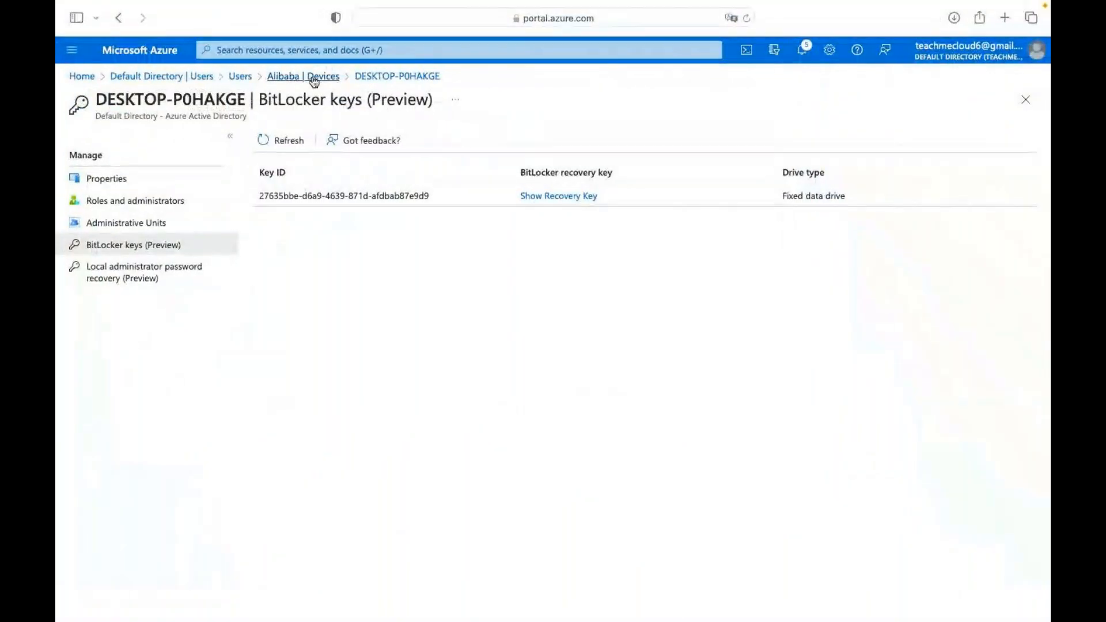
Refresh the user's Devices list until DESKTOP-F0CLJQF appears, then return to the VM.
click(314, 79)
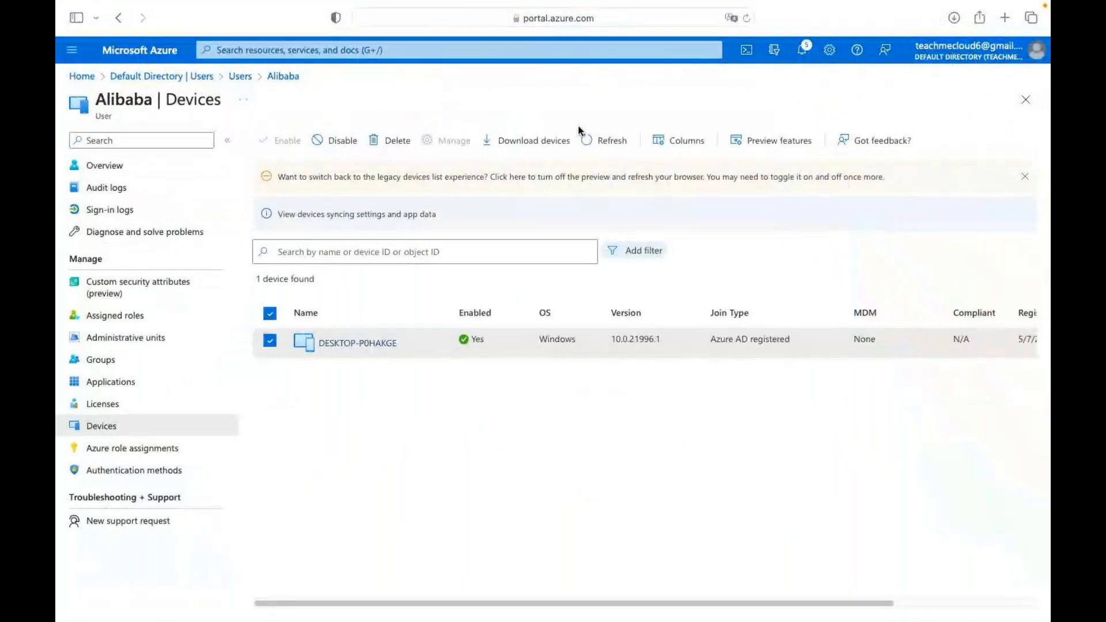
click(601, 141)
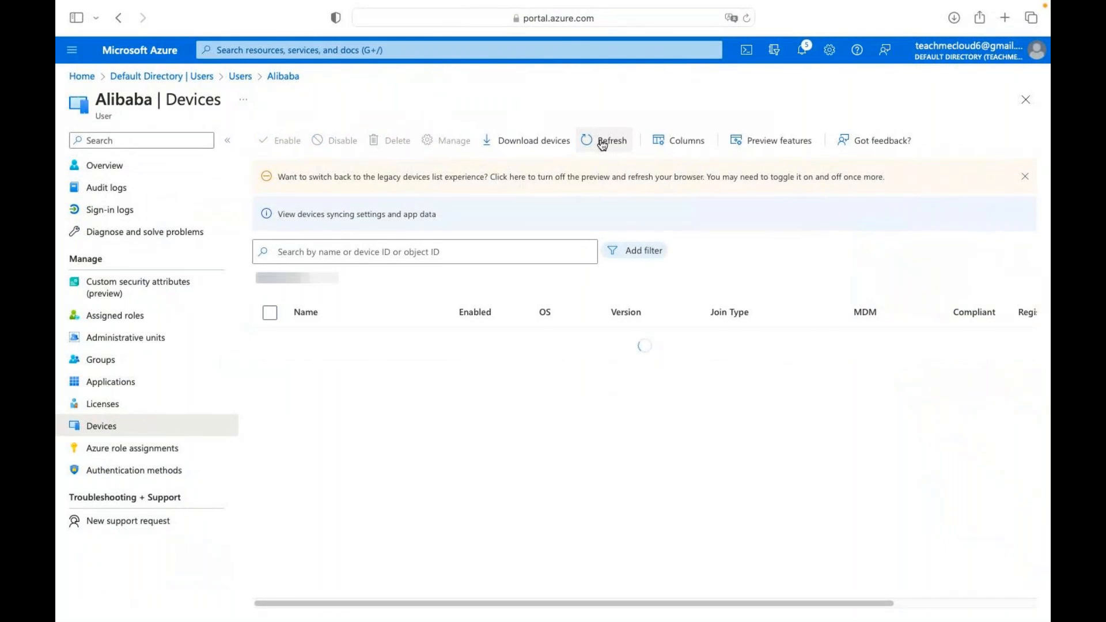
click(602, 143)
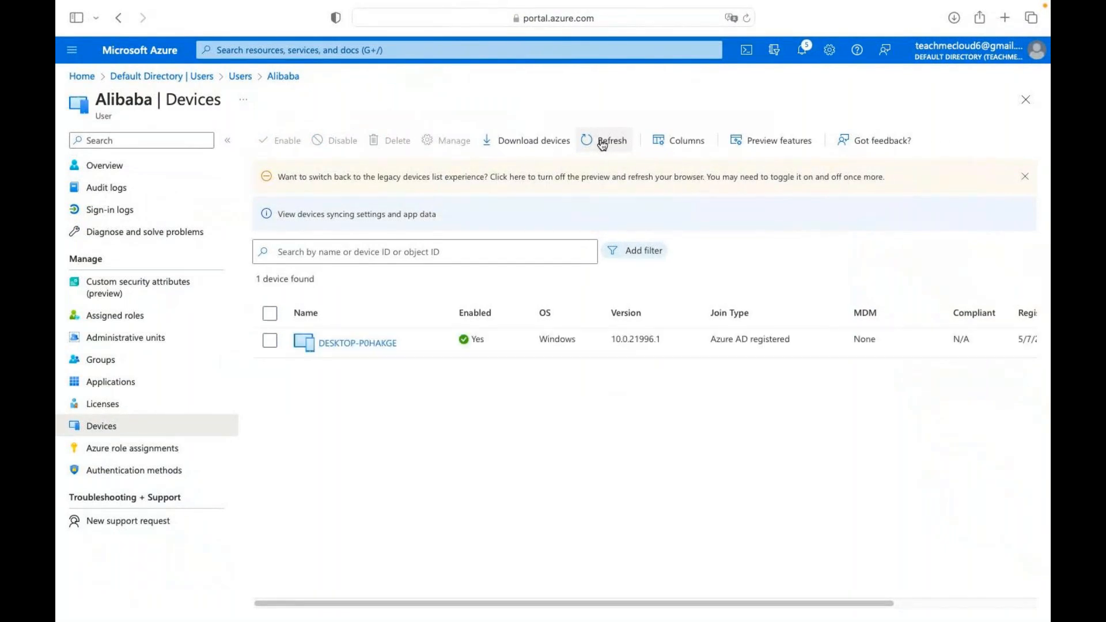
click(602, 142)
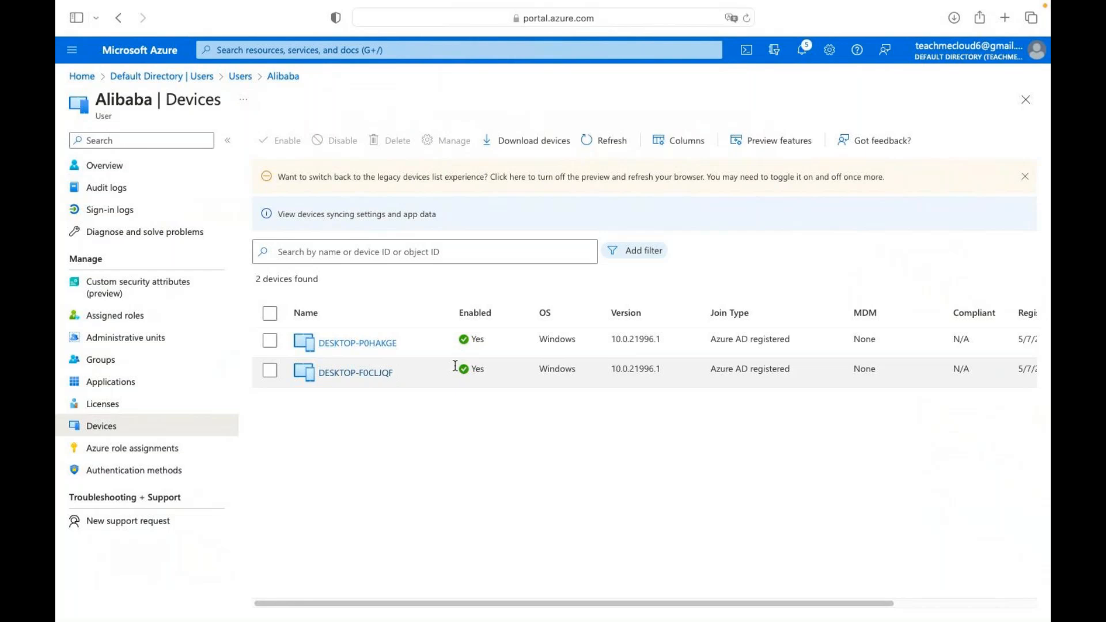
key(ctrl+Right)
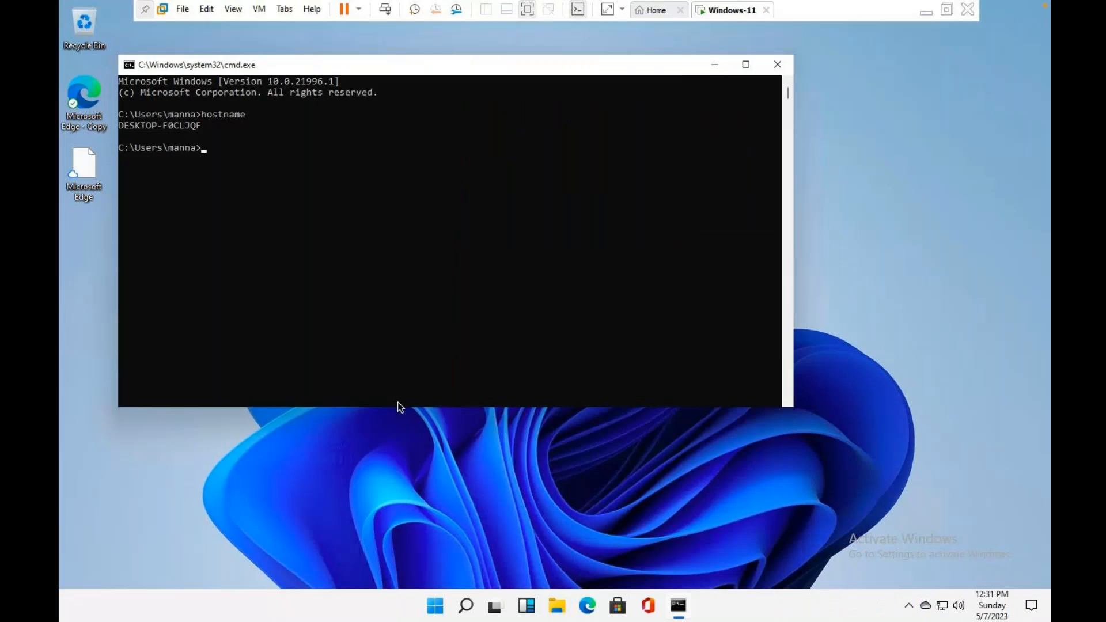
Close the command window and sign out of Windows from the Start right-click menu.
click(776, 64)
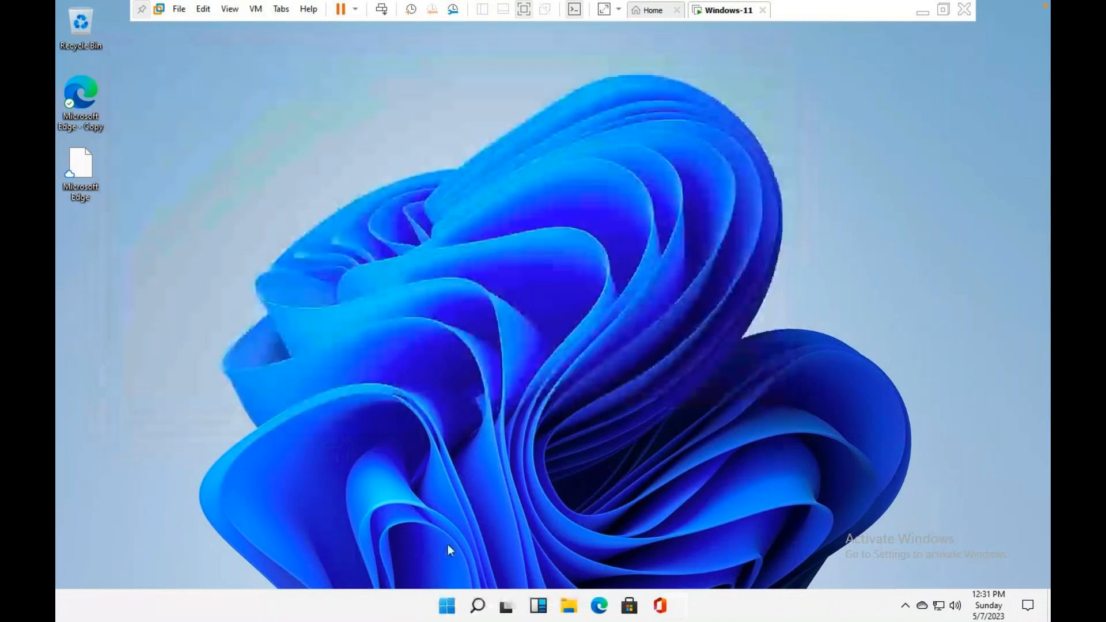
right_click(448, 606)
mouse_move(487, 555)
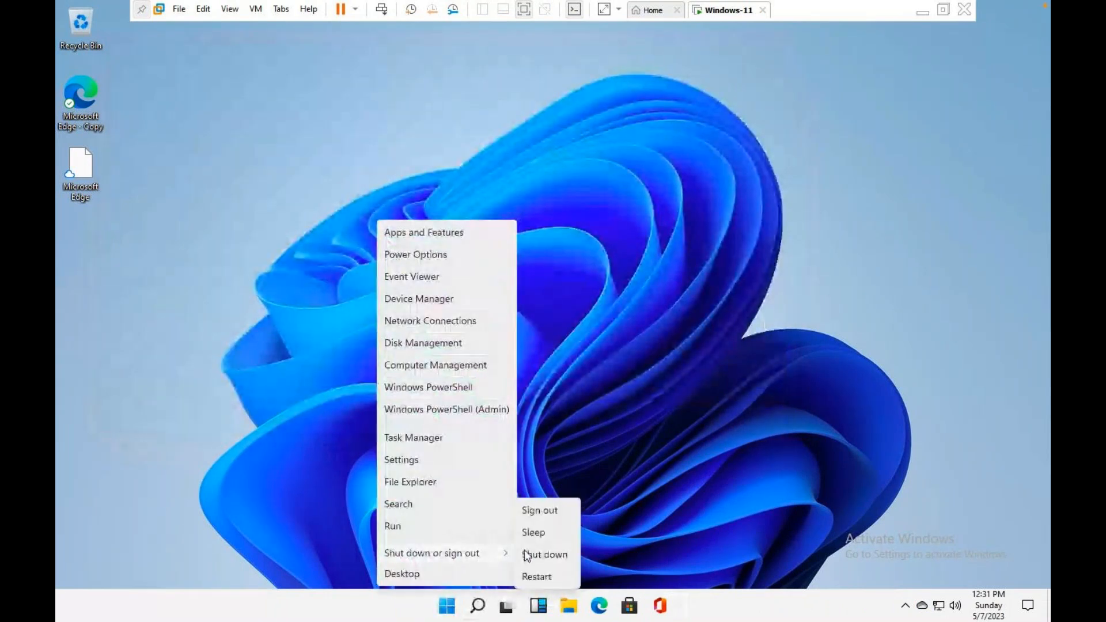
click(540, 510)
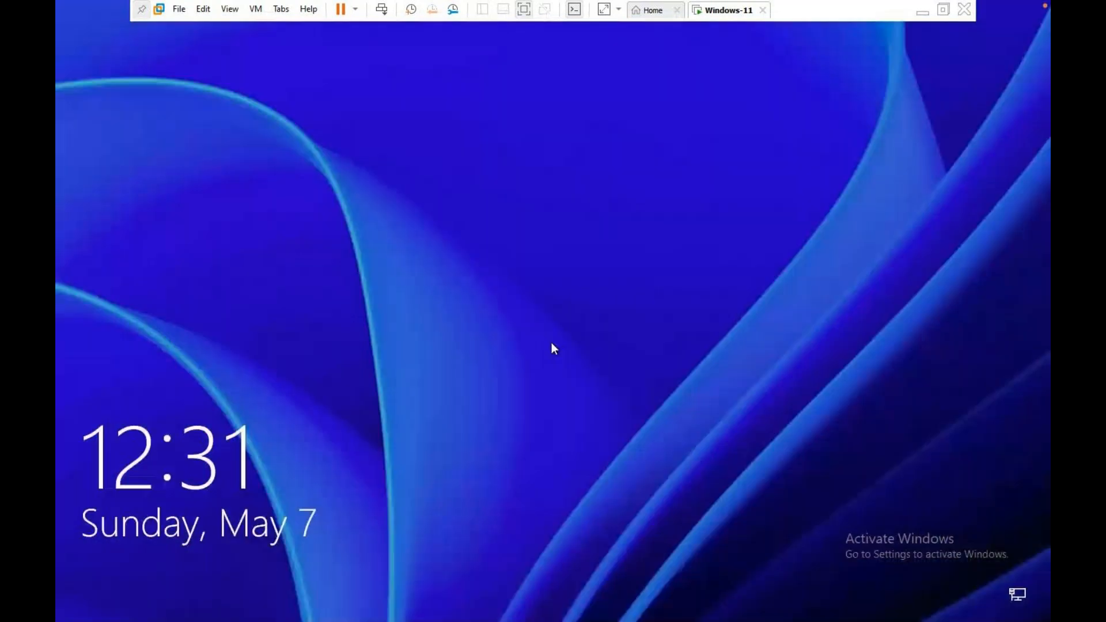
click(424, 414)
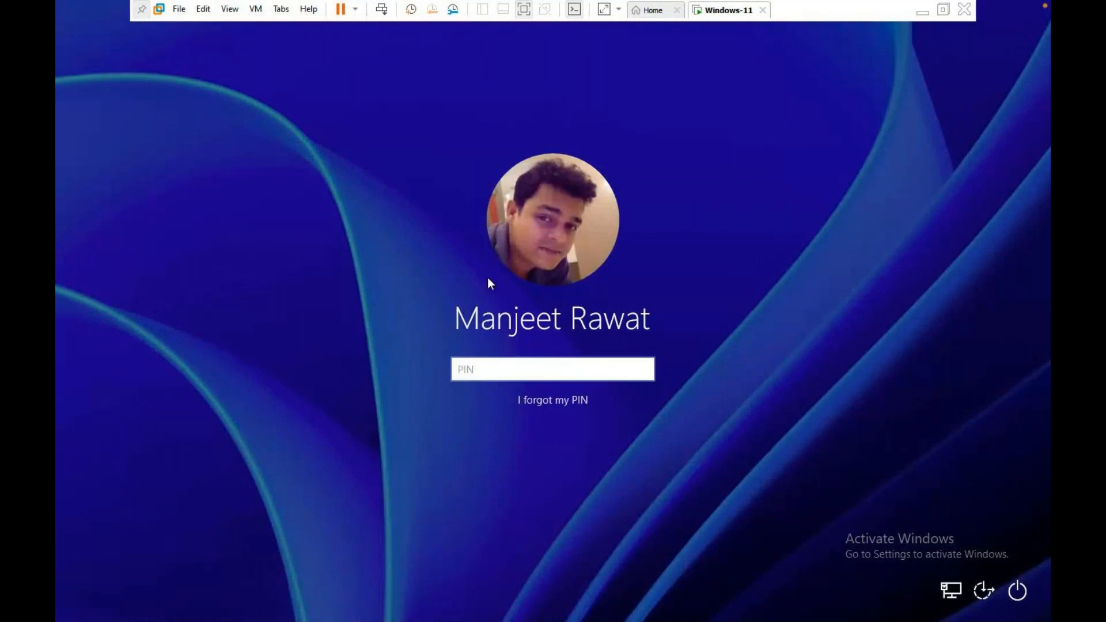
Reset the Windows-11 virtual machine via Power > Reset and confirm.
right_click(719, 13)
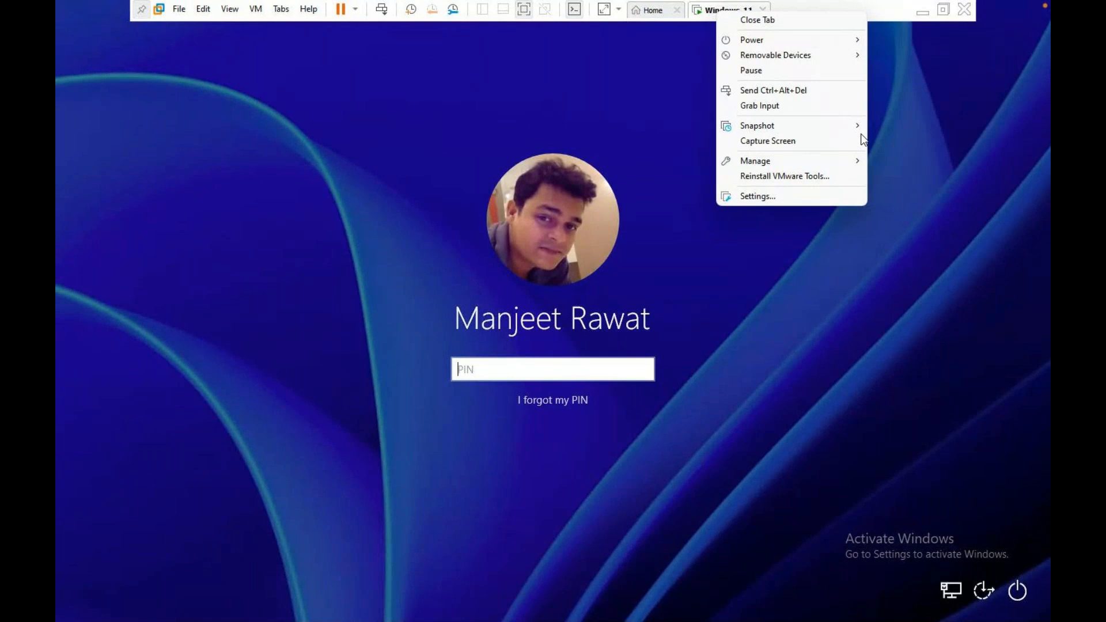
mouse_move(794, 40)
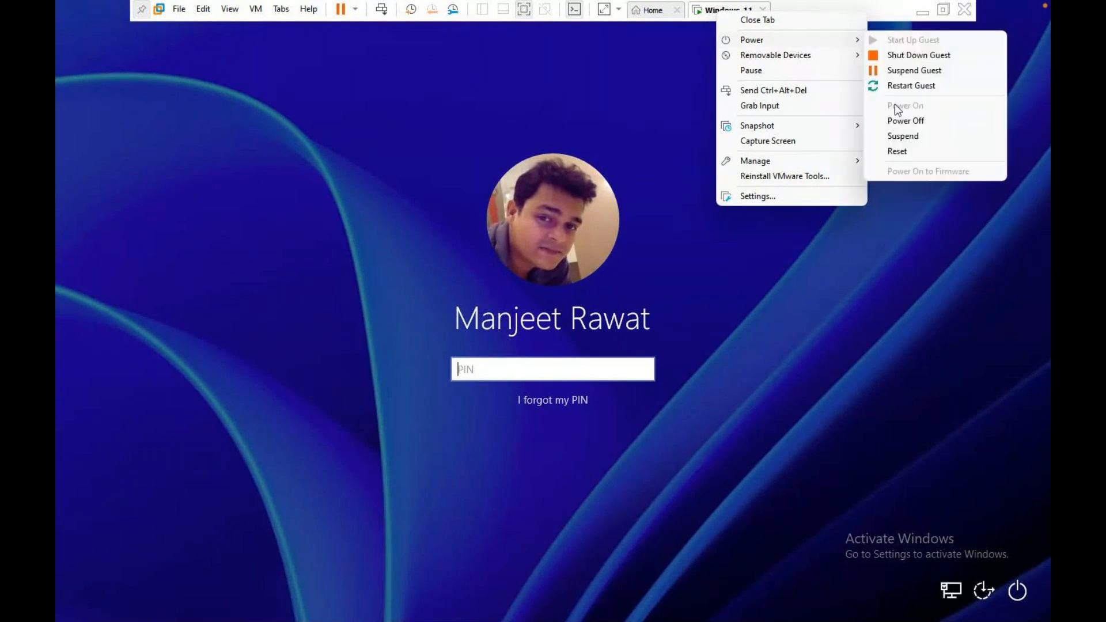
click(894, 151)
click(575, 343)
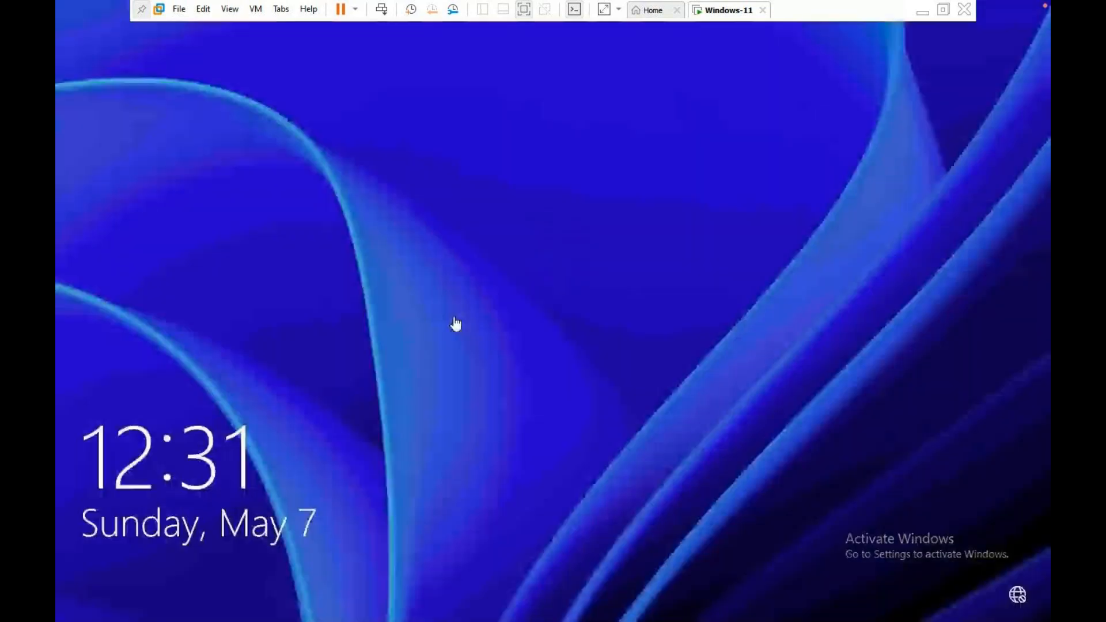
Get past the lock screen and enter the account PIN to reach the desktop.
click(430, 361)
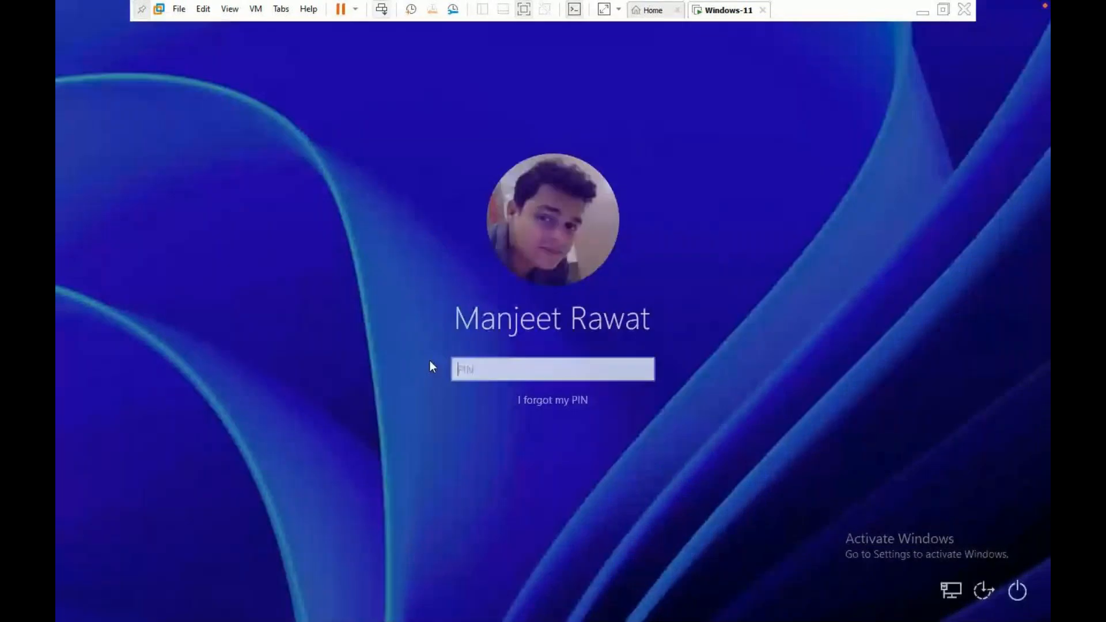
click(539, 360)
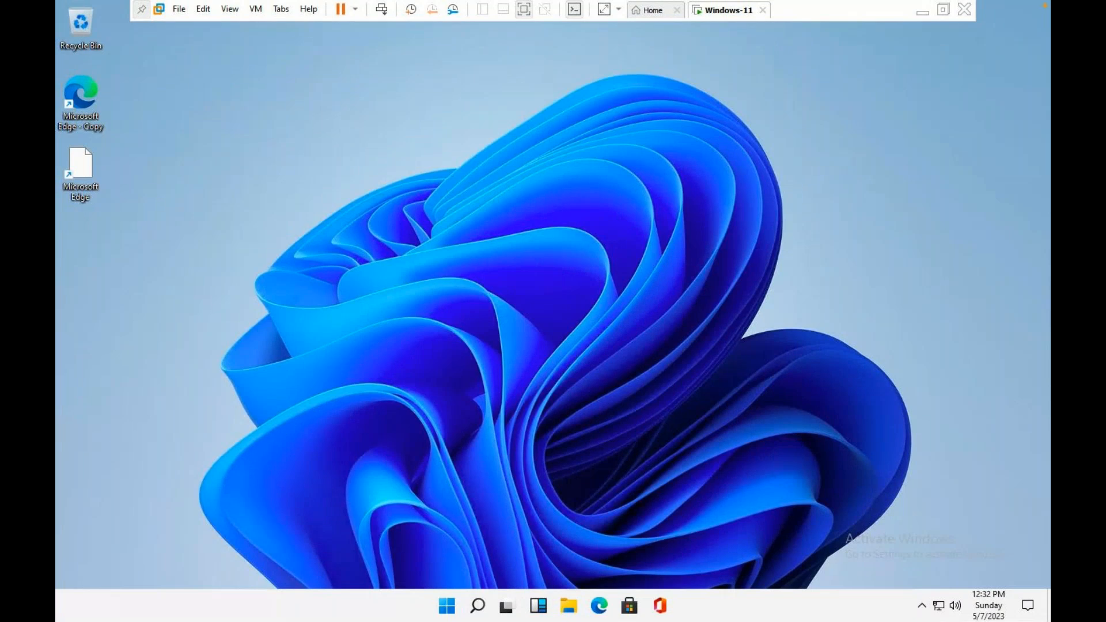
Open Command Prompt as administrator and type net user administrator with a new password.
click(478, 606)
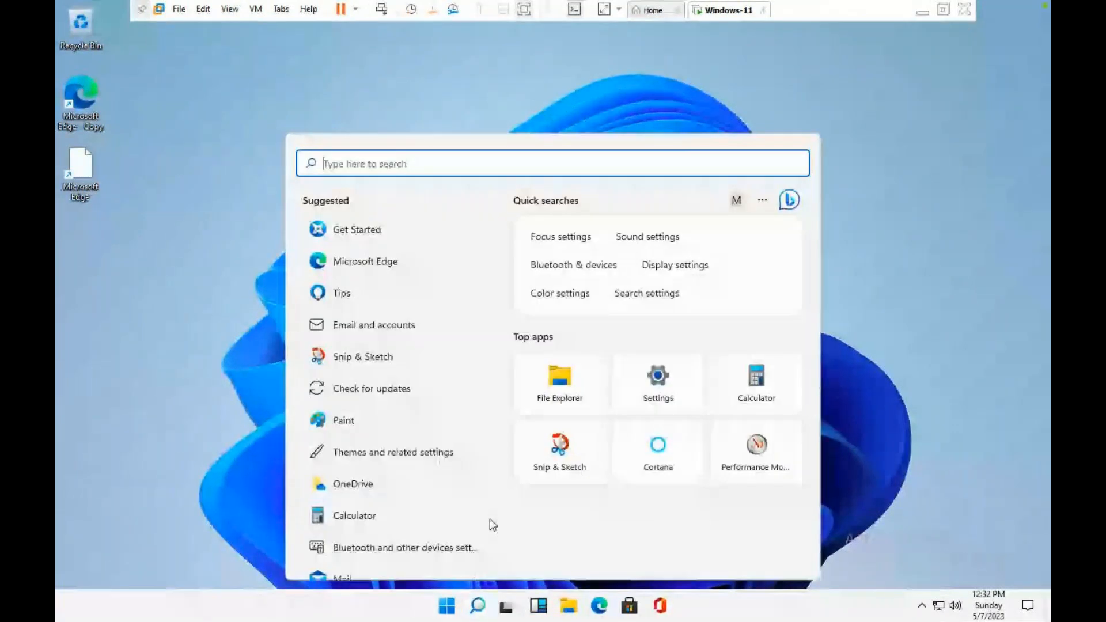
text(cmd)
click(624, 396)
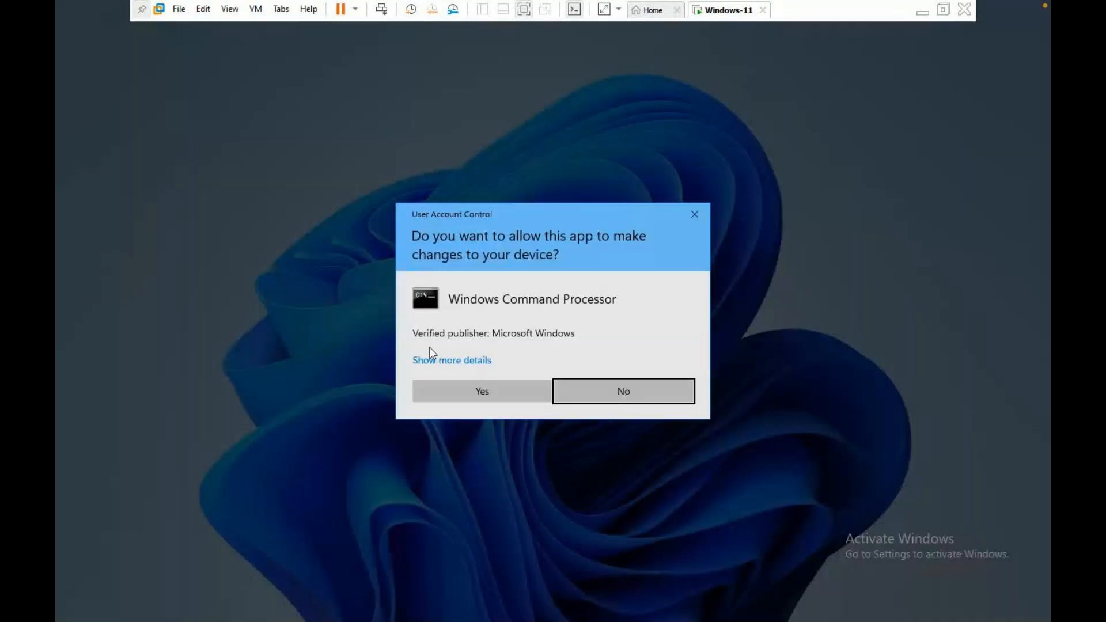
click(449, 390)
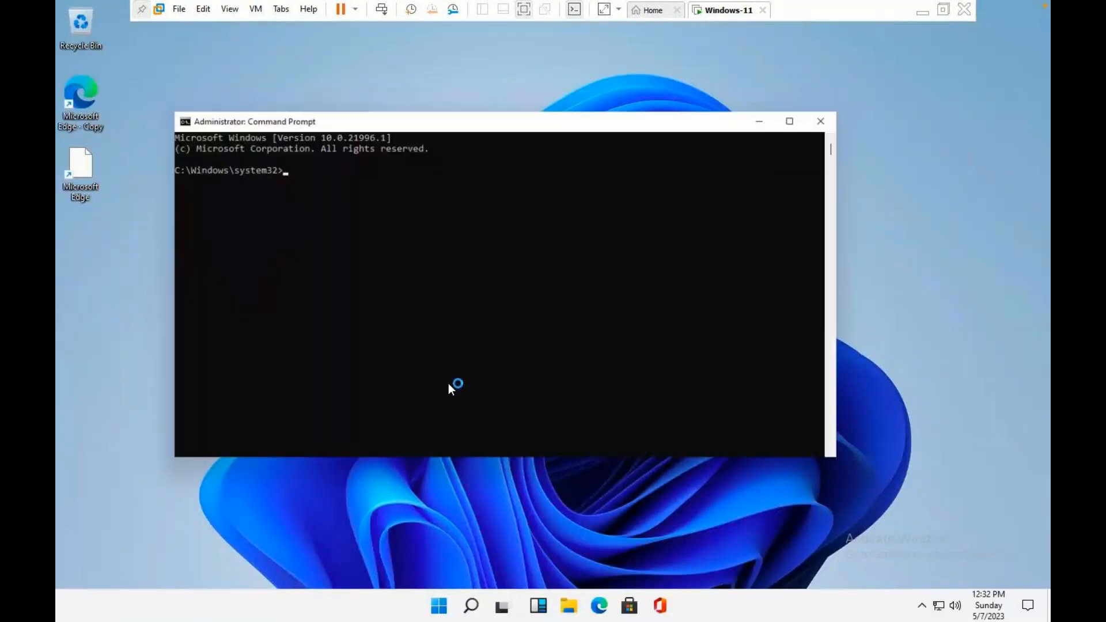
text(net us)
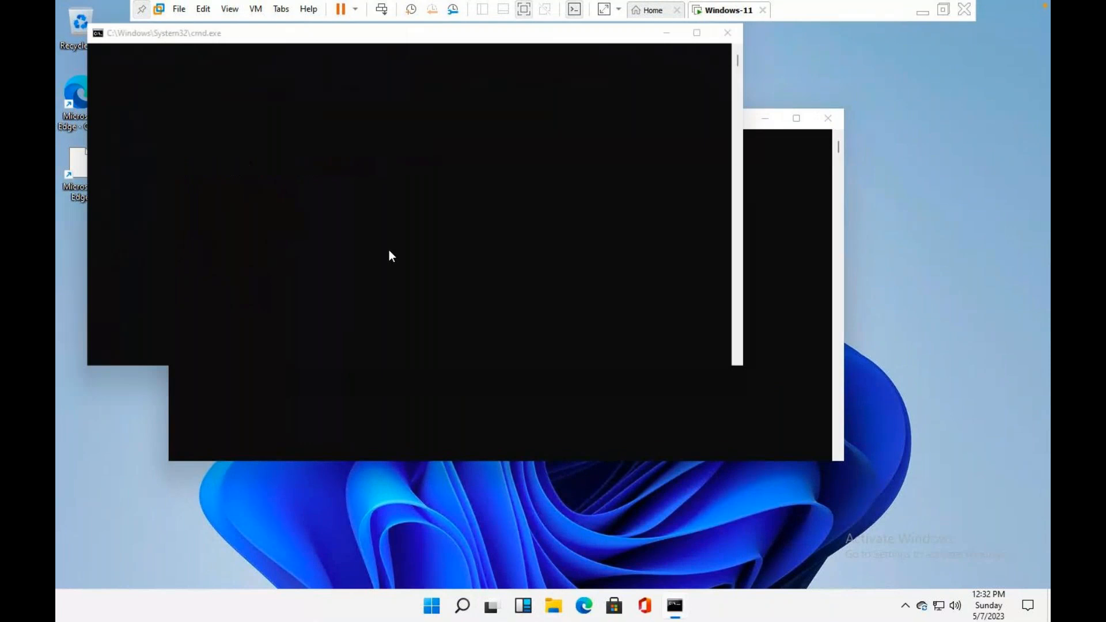
text(er a)
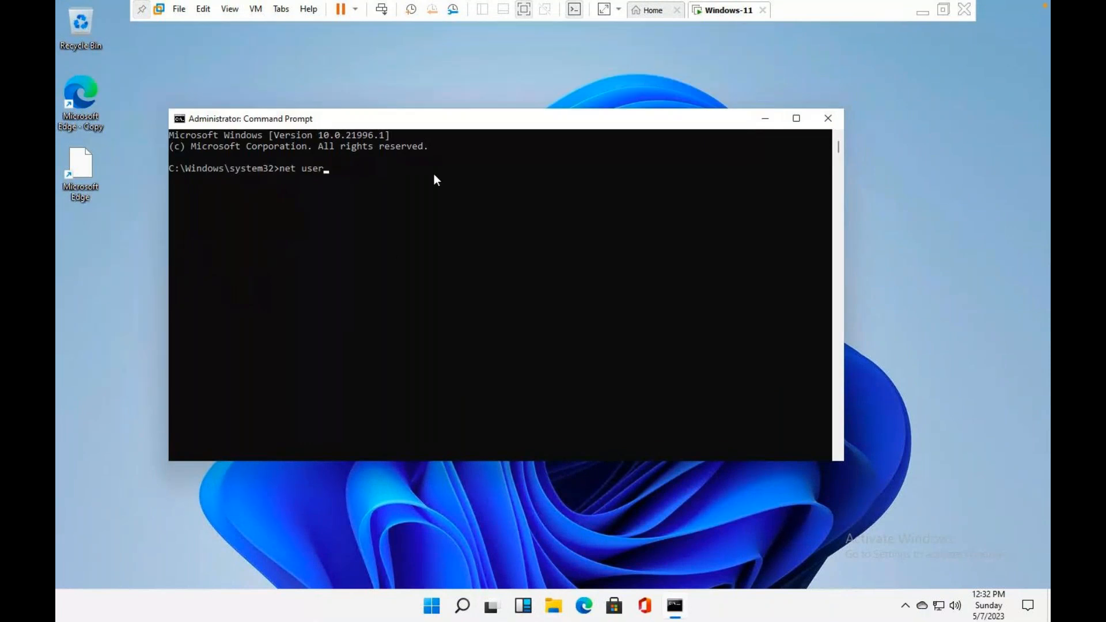
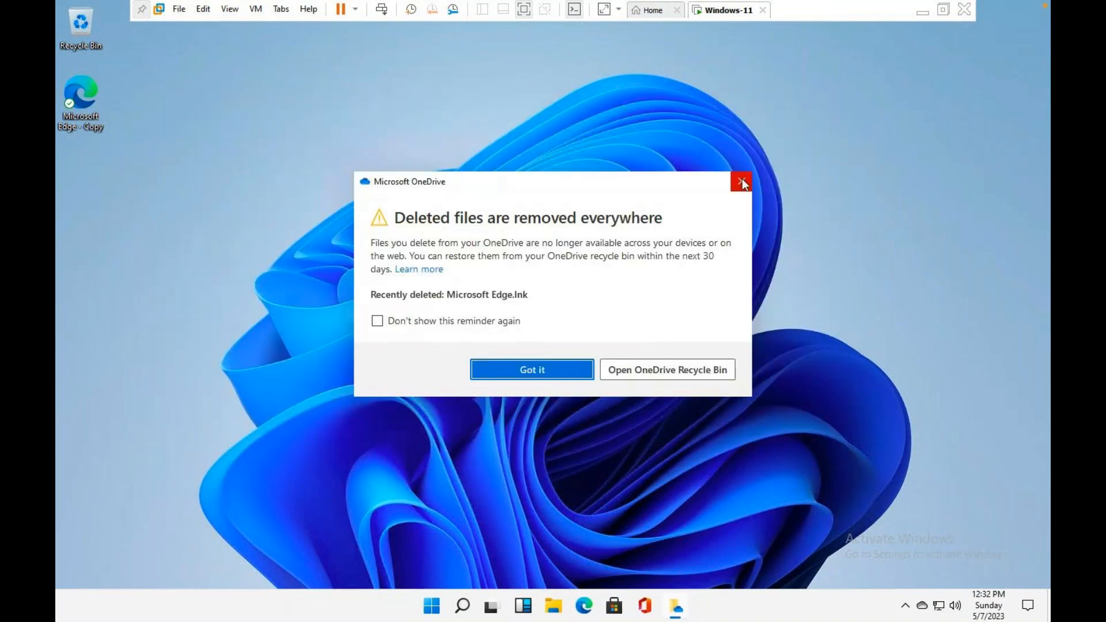
Dismiss the OneDrive deleted-files reminder and sign out of the current Windows account.
click(741, 181)
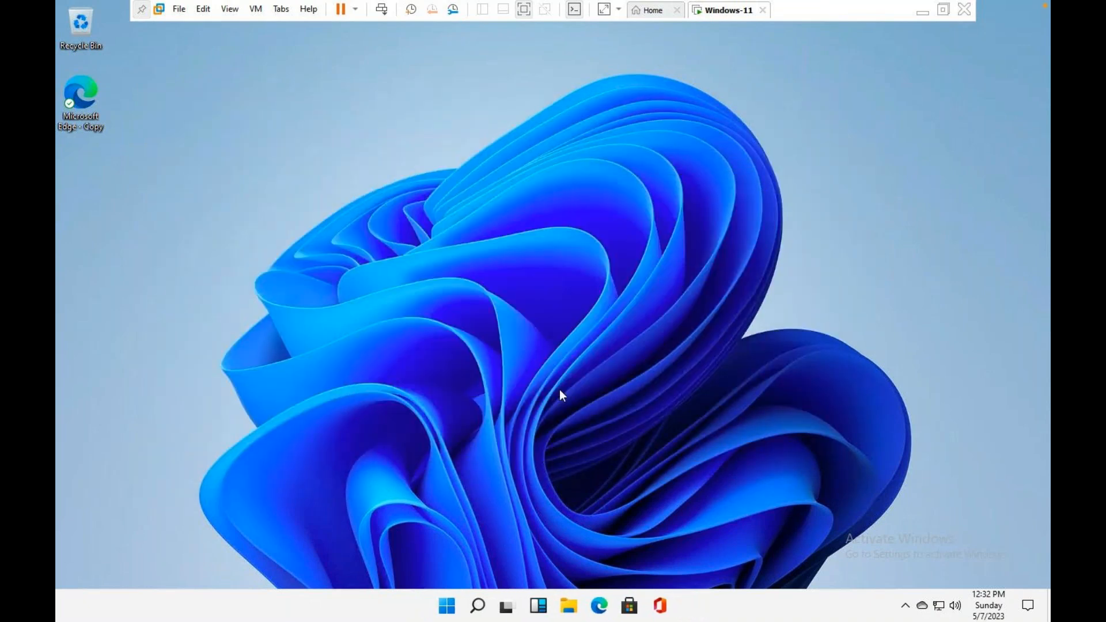
right_click(445, 608)
mouse_move(494, 552)
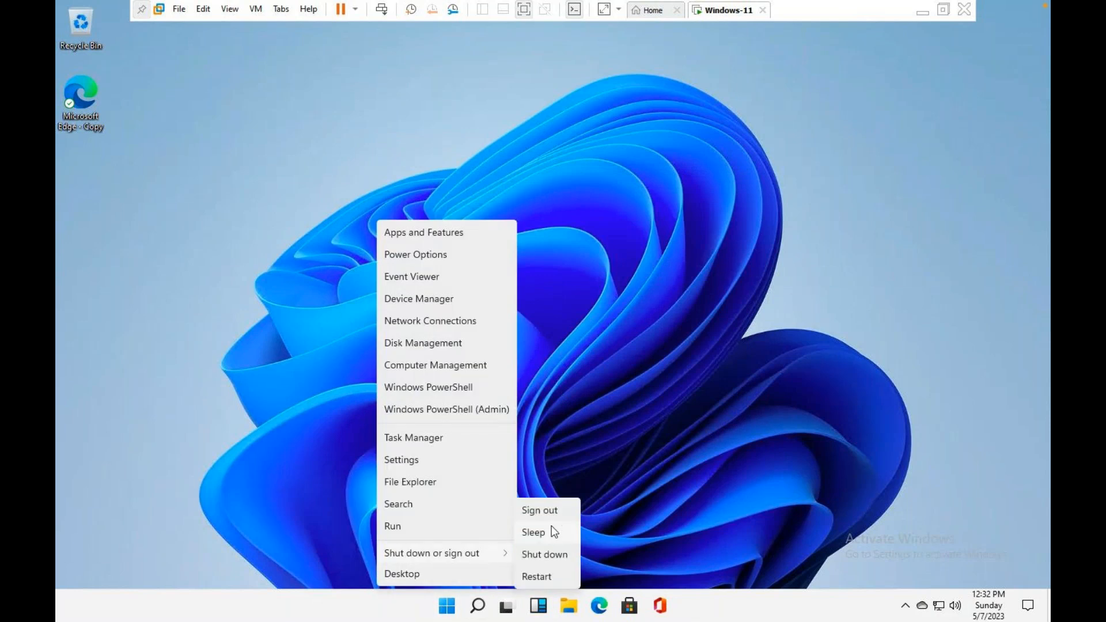
click(546, 509)
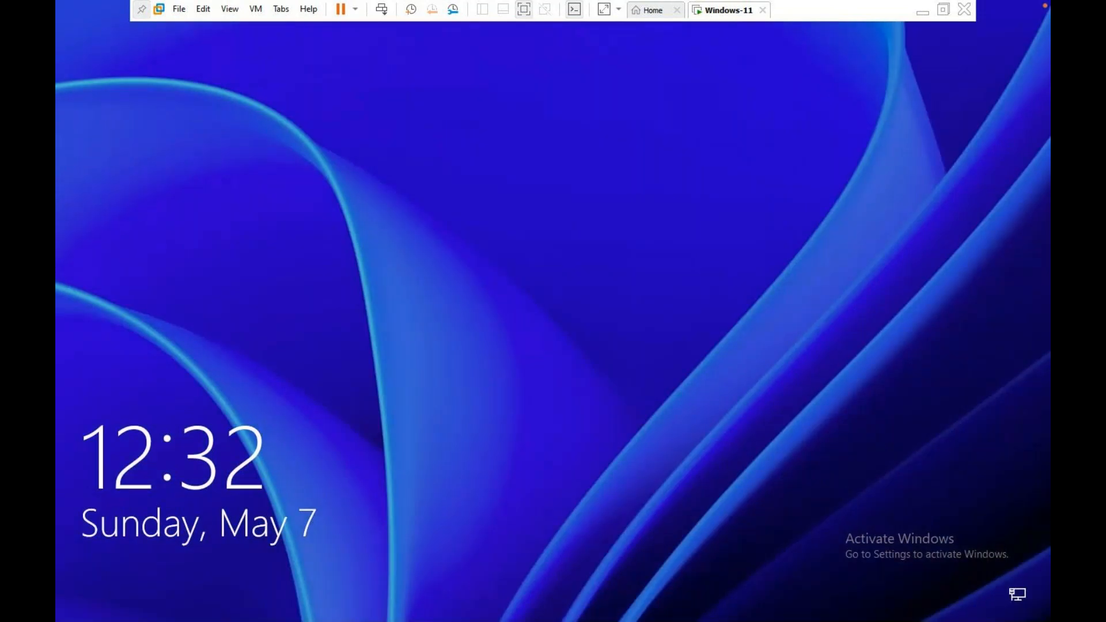
Choose the Administrator account on the sign-in screen and acknowledge the empty-password error.
click(472, 512)
click(173, 585)
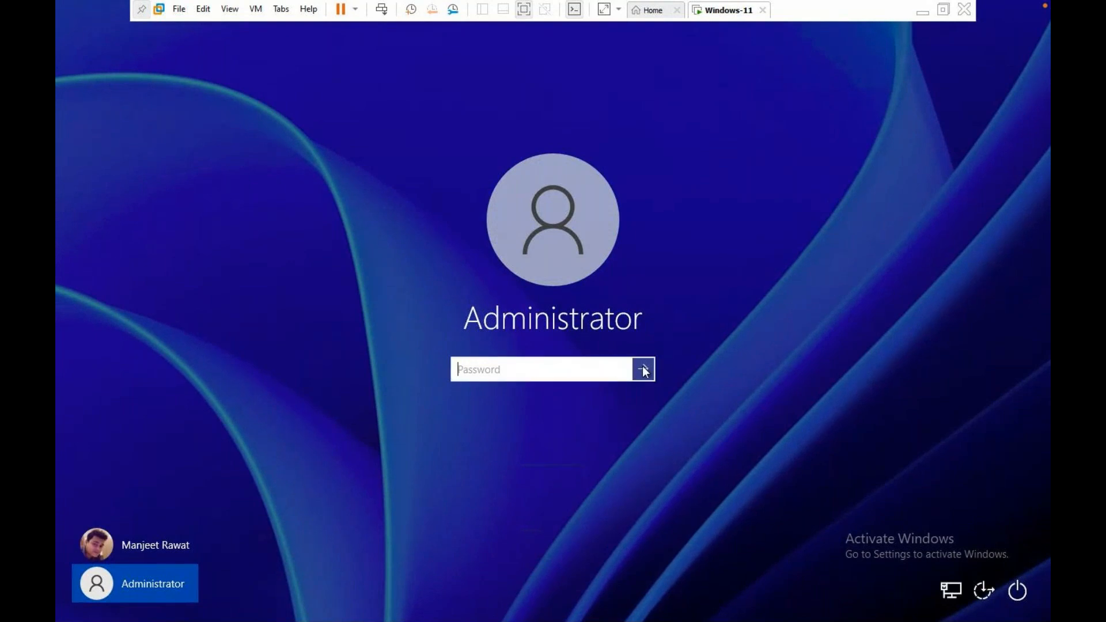
click(624, 370)
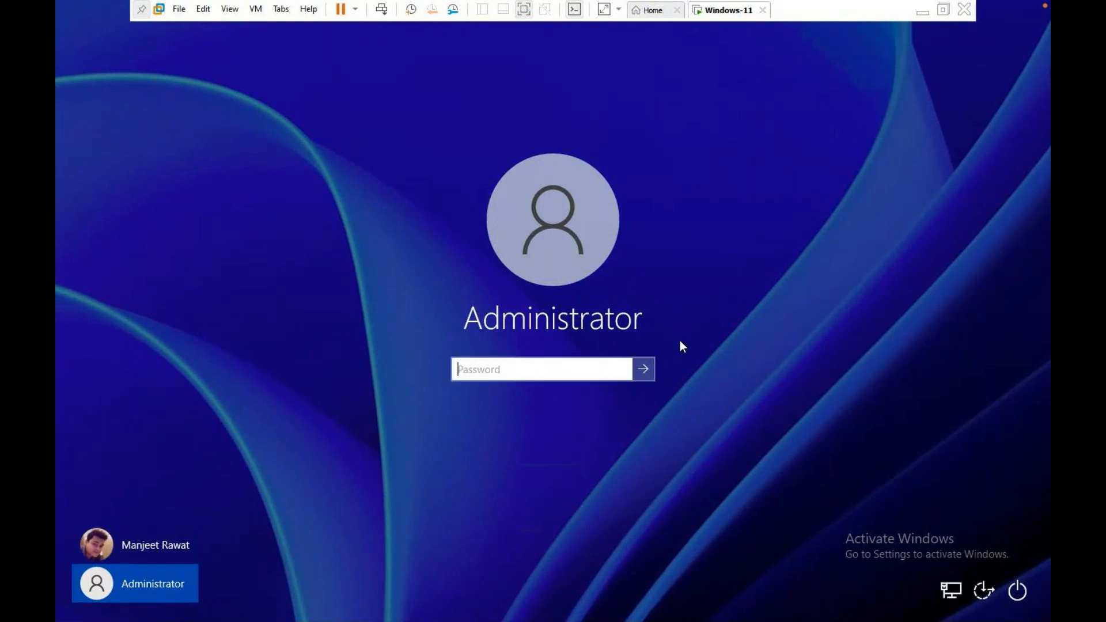
click(644, 370)
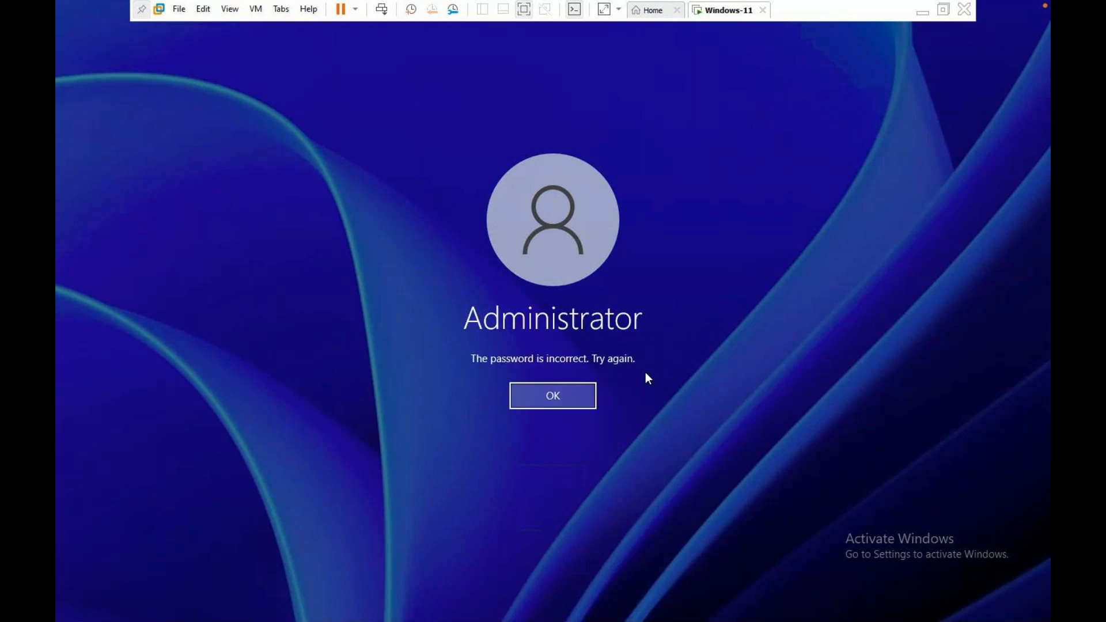
click(583, 397)
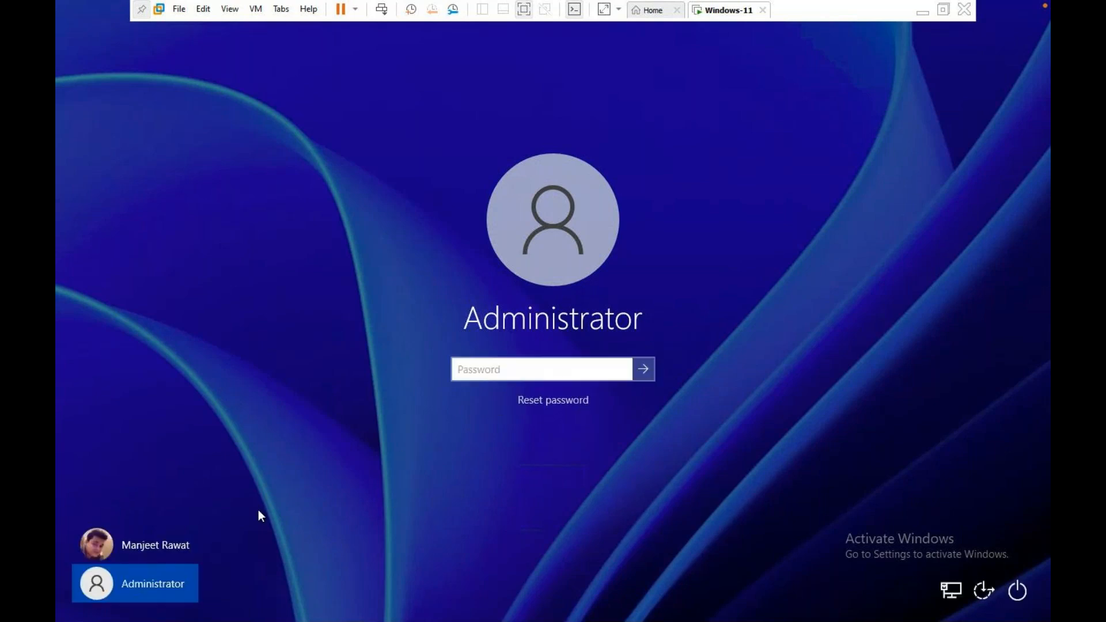
Reselect the Administrator account and type its password.
click(172, 542)
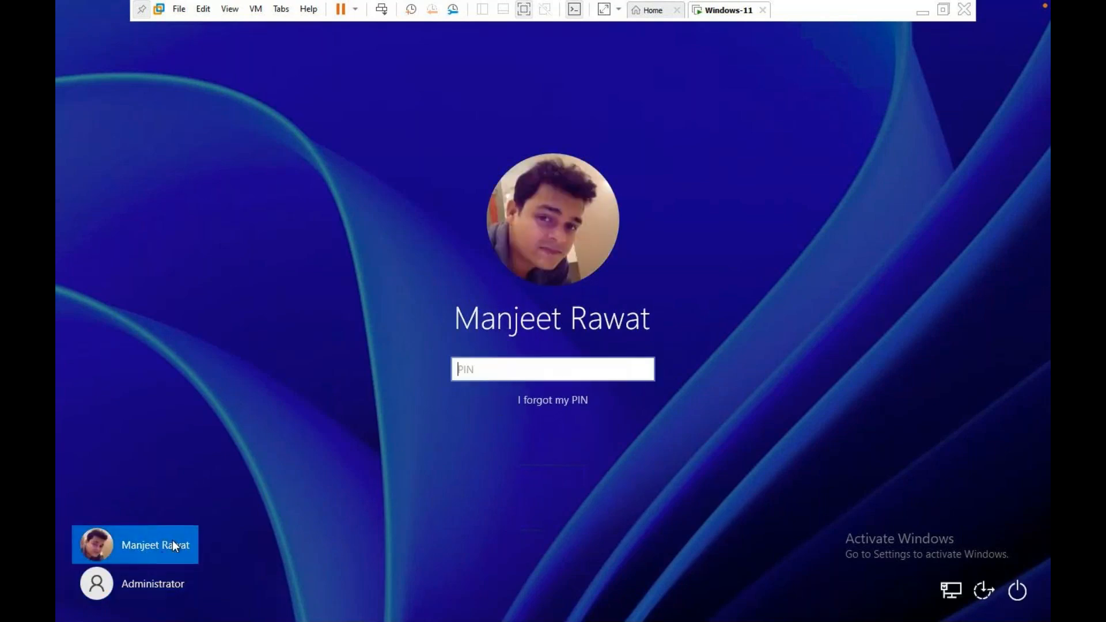
click(156, 583)
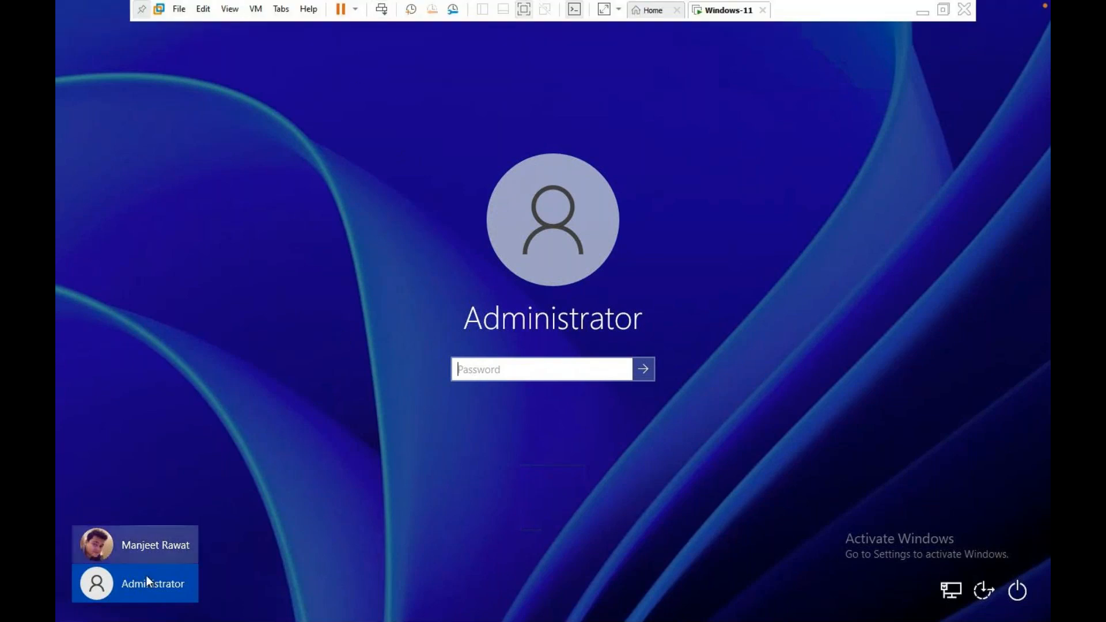
click(155, 548)
click(133, 584)
text(p)
text(•••••••)
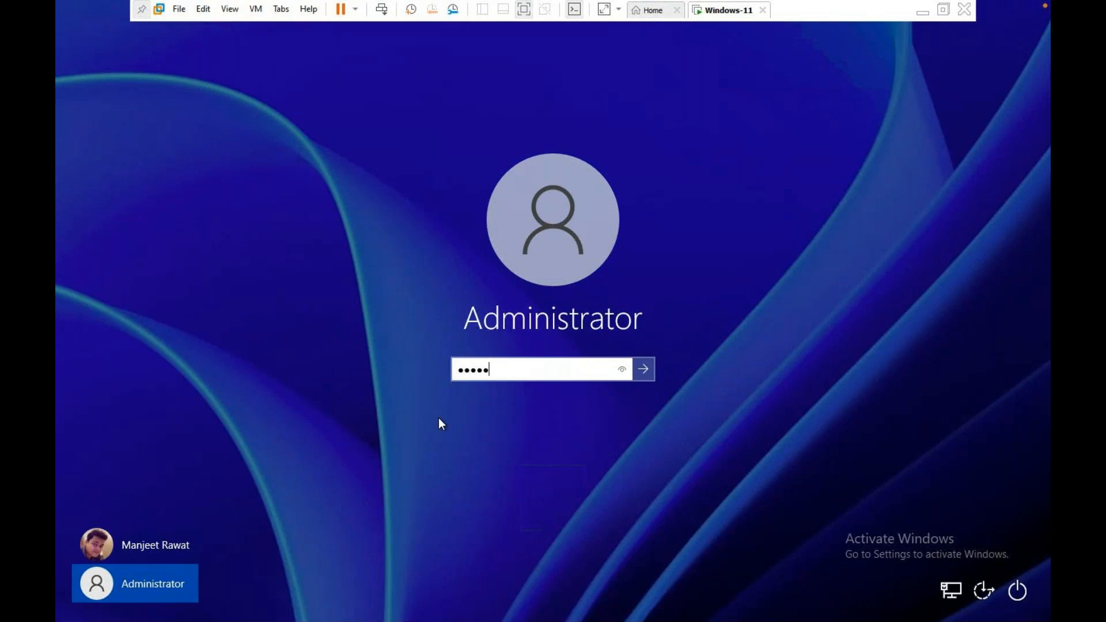
Submit the Administrator password and accept the first-sign-in privacy settings with all options on.
key(Return)
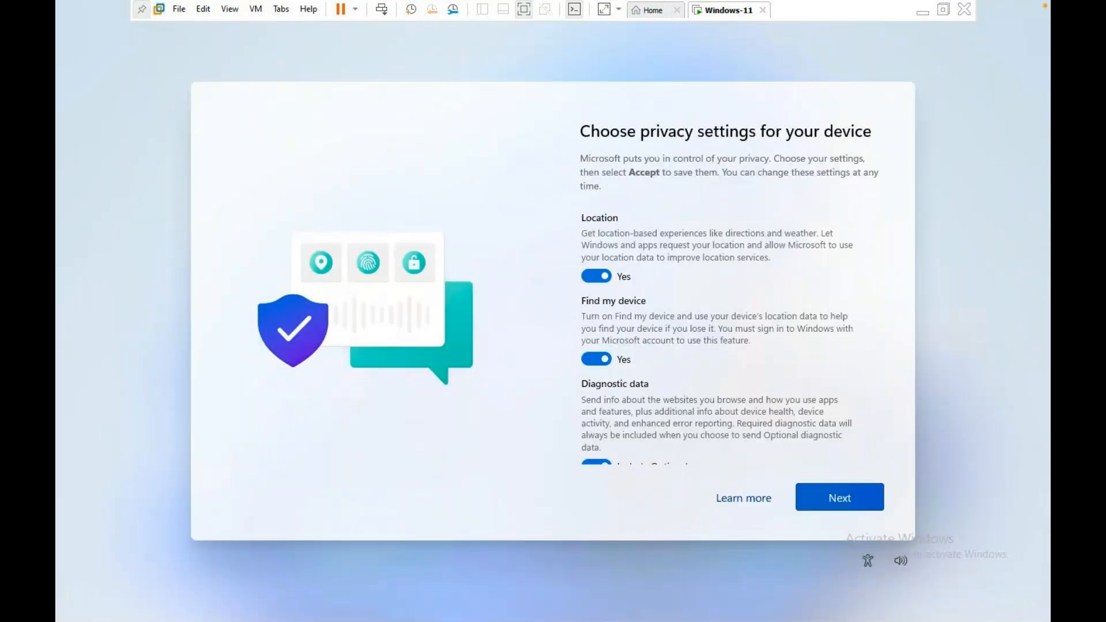
click(845, 496)
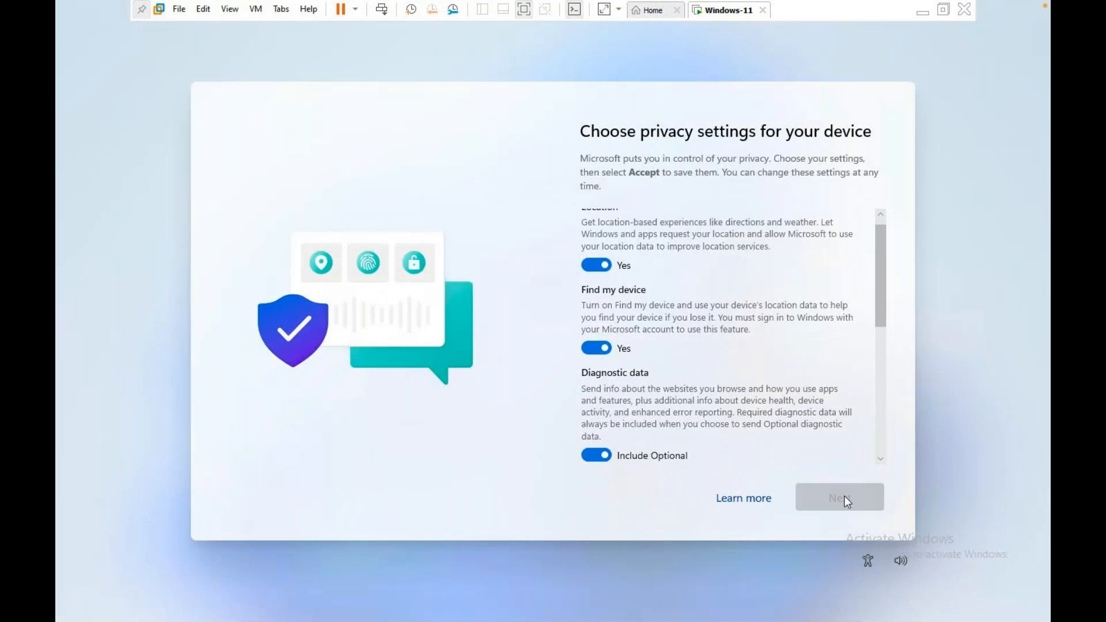
click(845, 496)
click(845, 496)
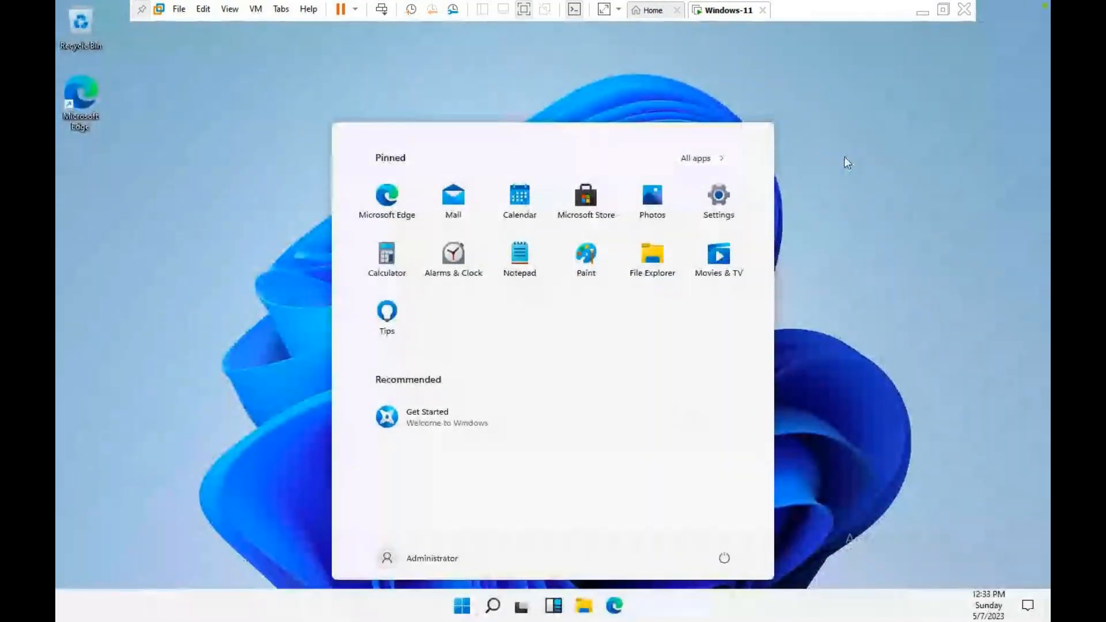
click(844, 157)
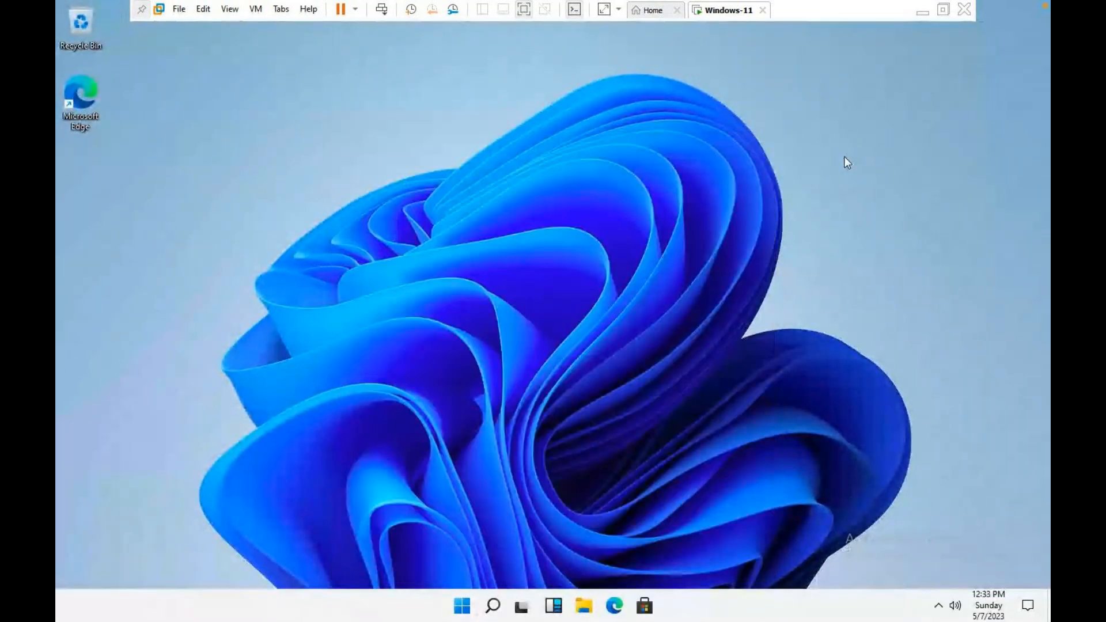
right_click(845, 156)
click(880, 198)
right_click(472, 603)
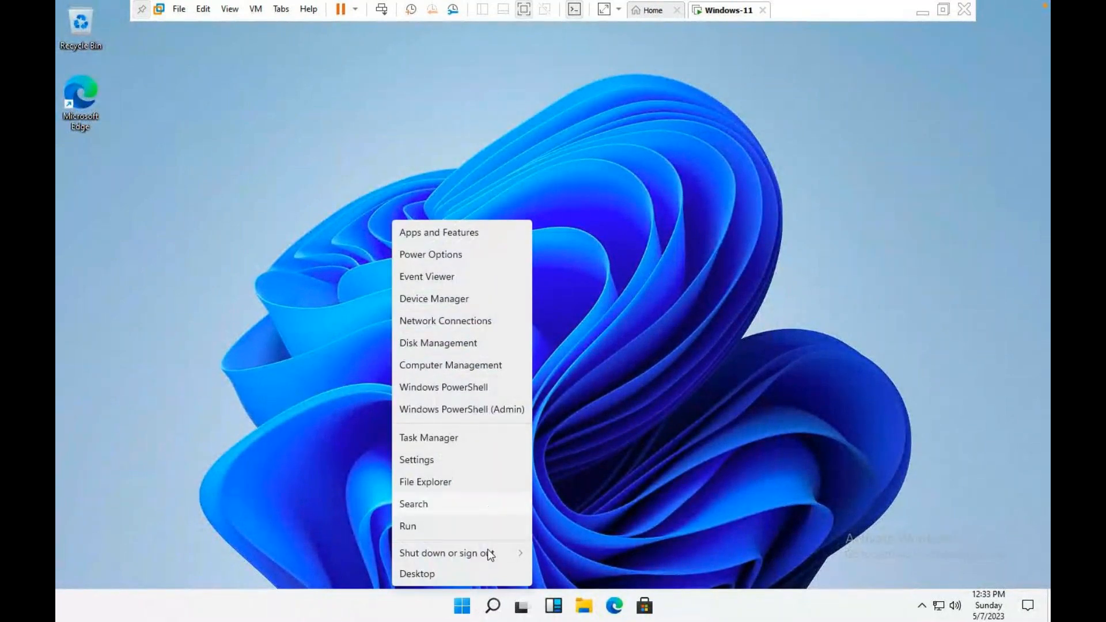
mouse_move(494, 555)
click(569, 512)
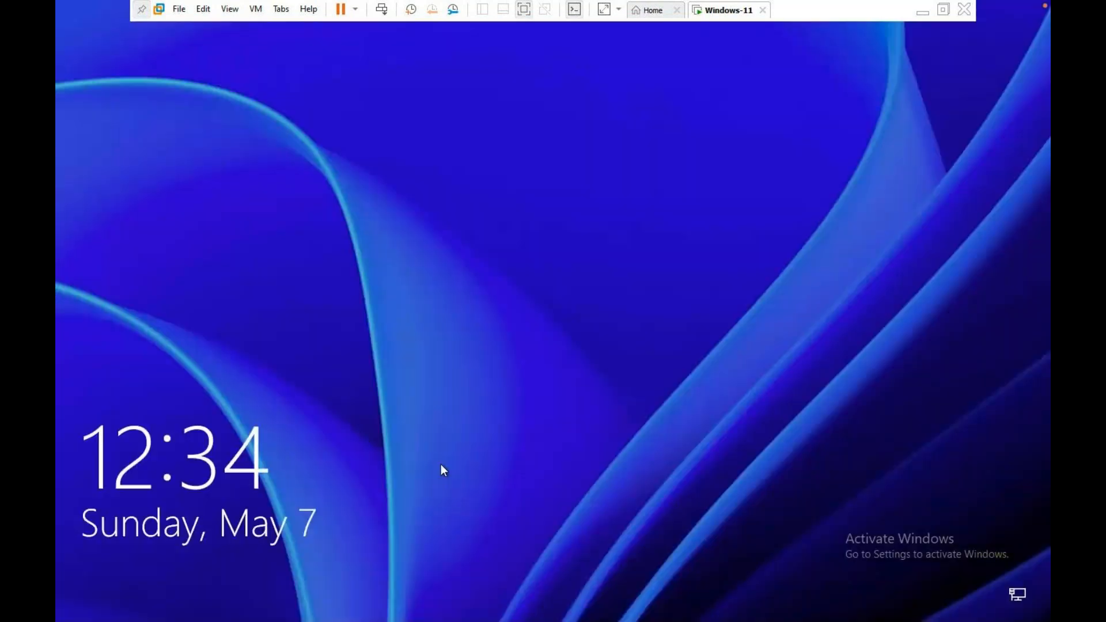
click(441, 465)
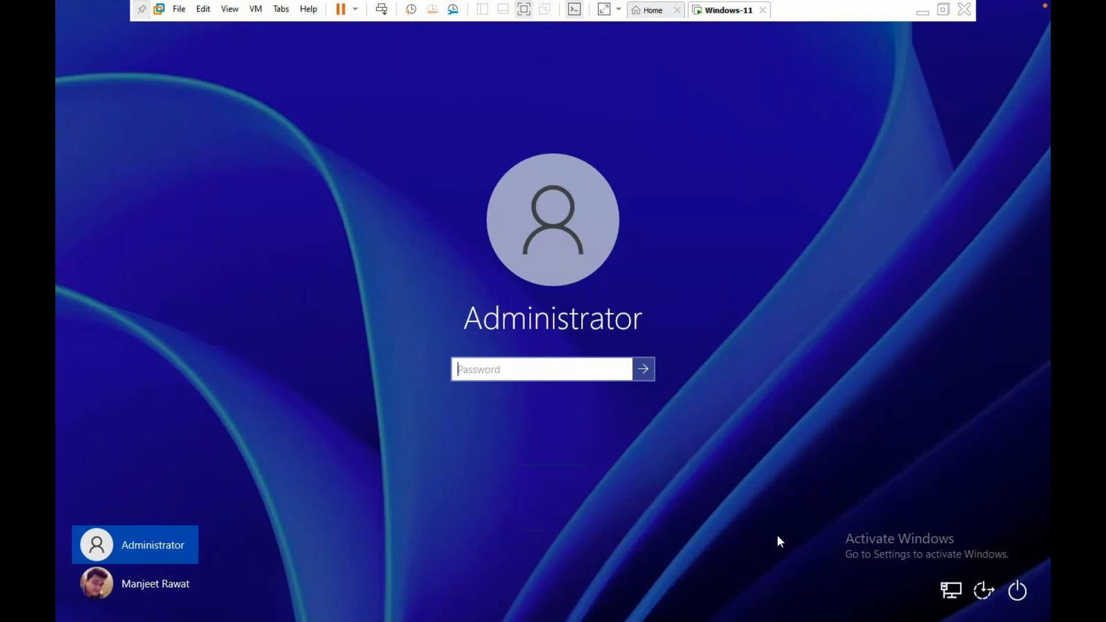
click(1018, 590)
click(989, 479)
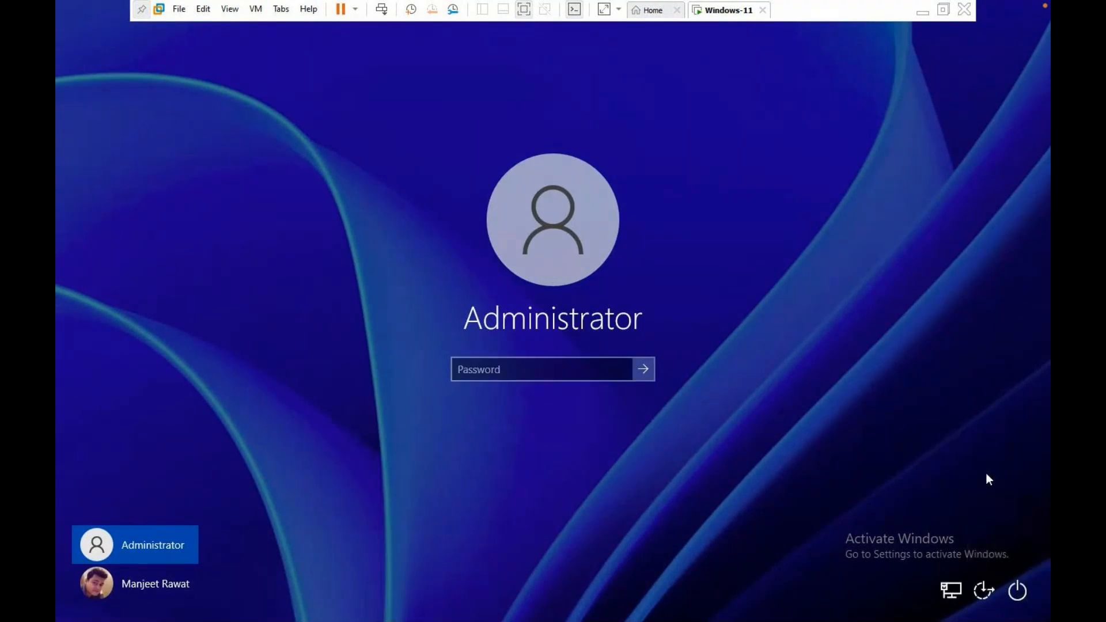
click(978, 590)
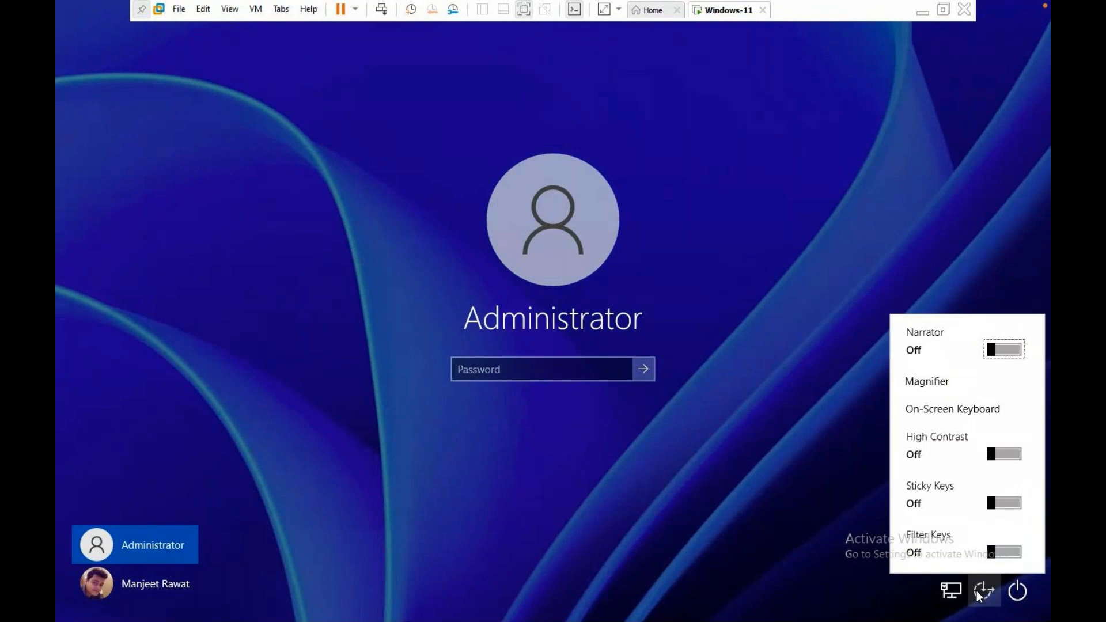
click(790, 445)
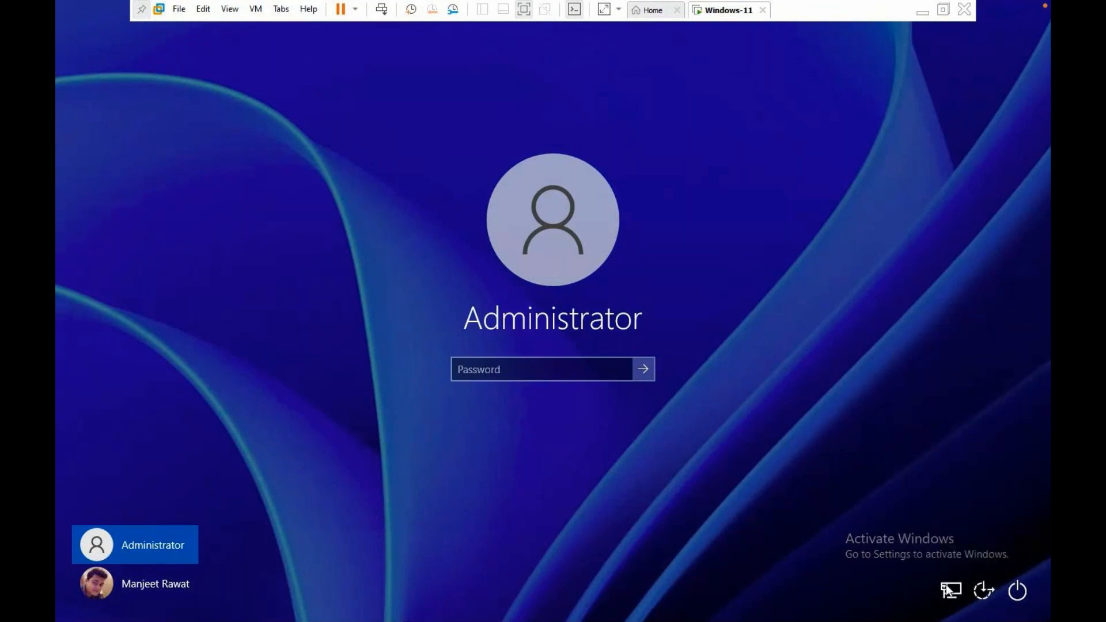
click(171, 579)
click(164, 552)
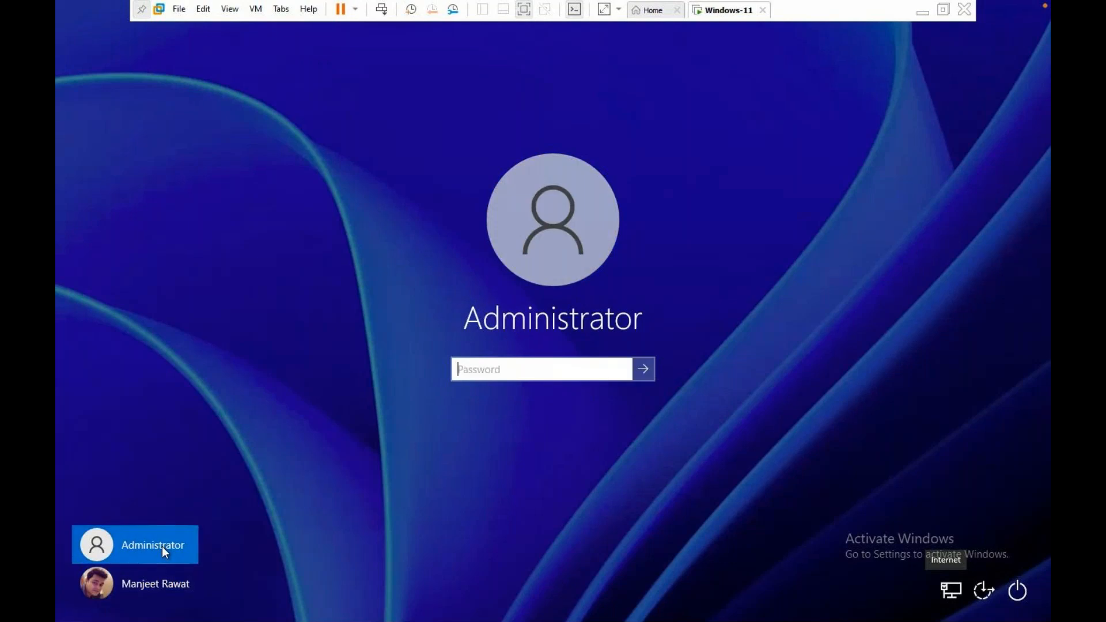
click(141, 589)
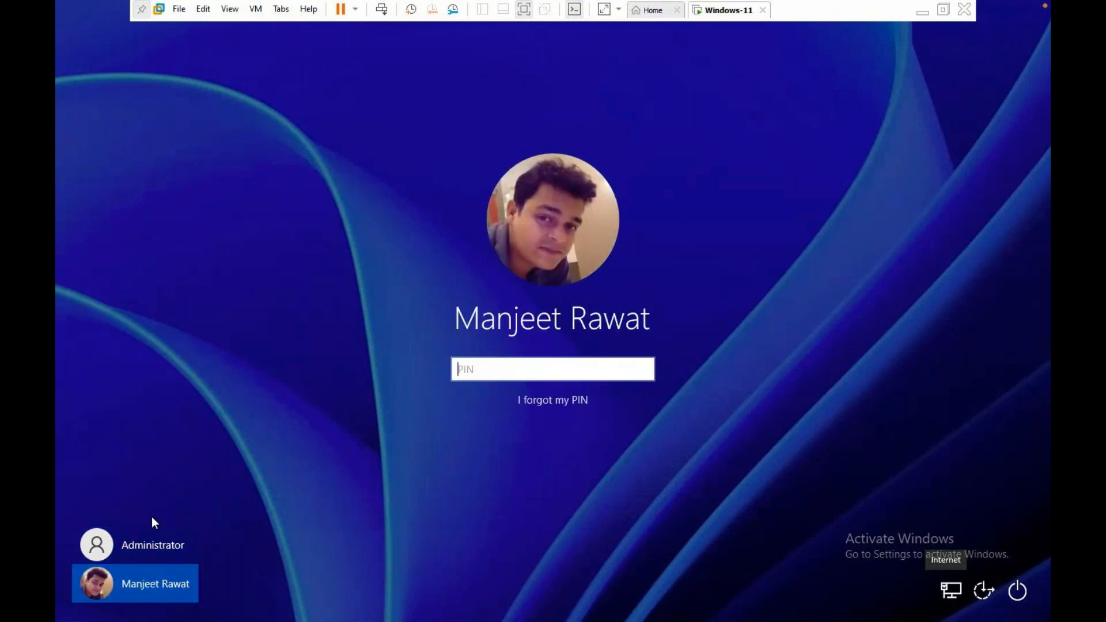
click(169, 537)
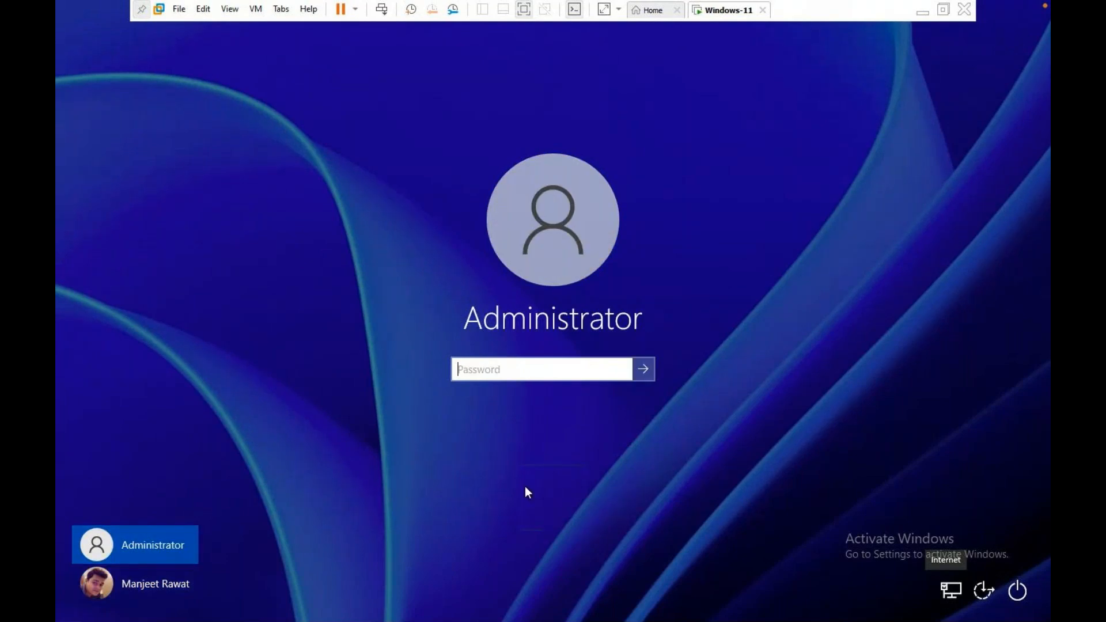
click(380, 7)
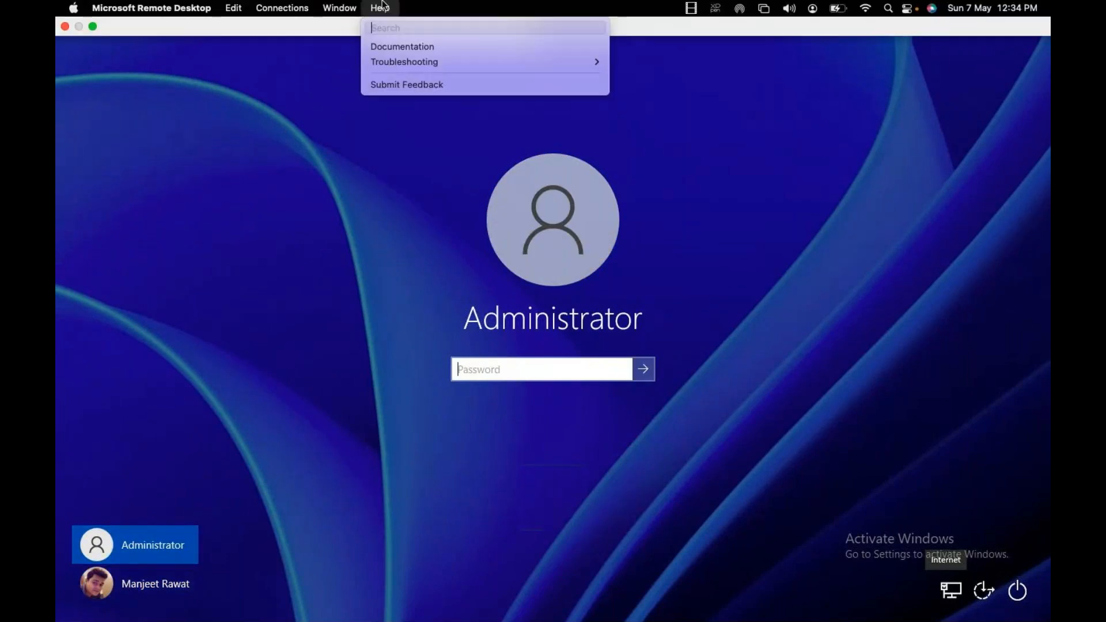
click(315, 146)
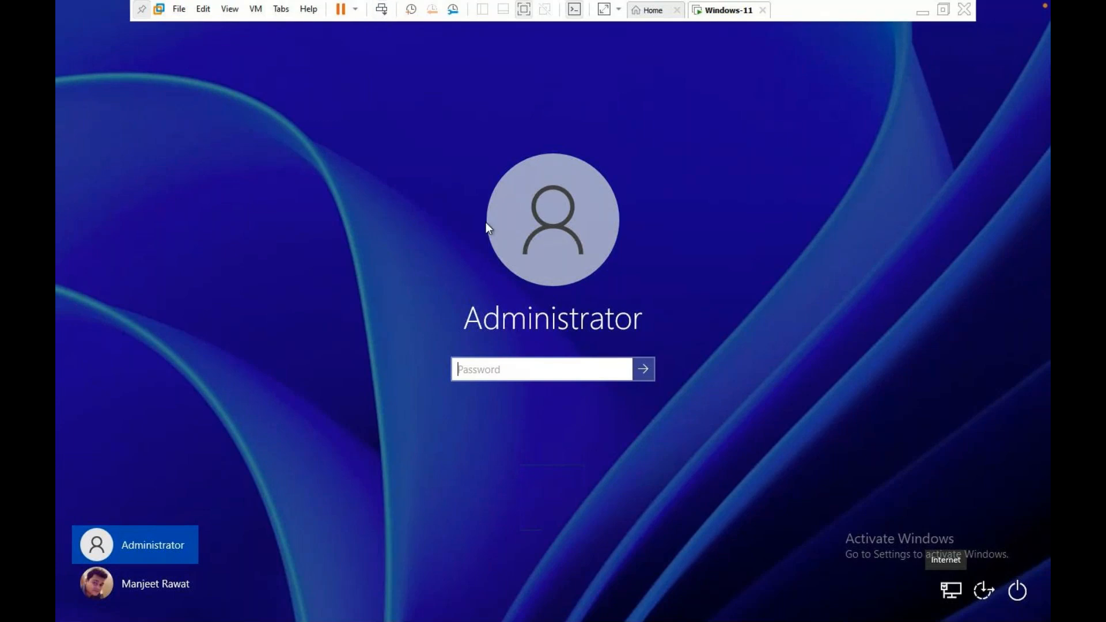
Pick the Administrator tile, enter the account password and sign in to the desktop.
click(160, 582)
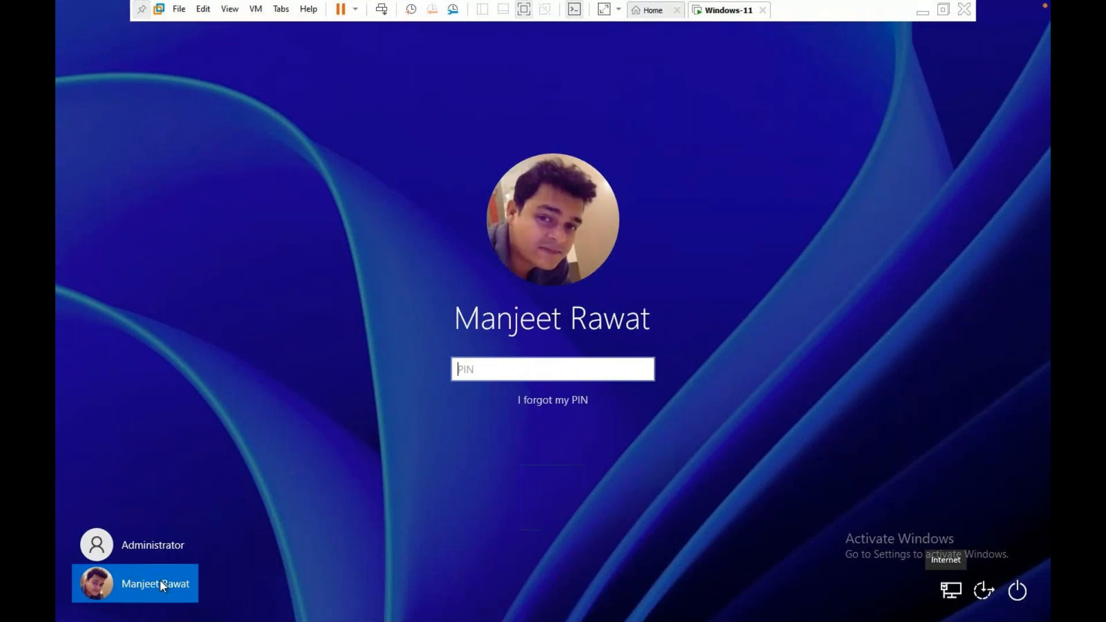
click(175, 540)
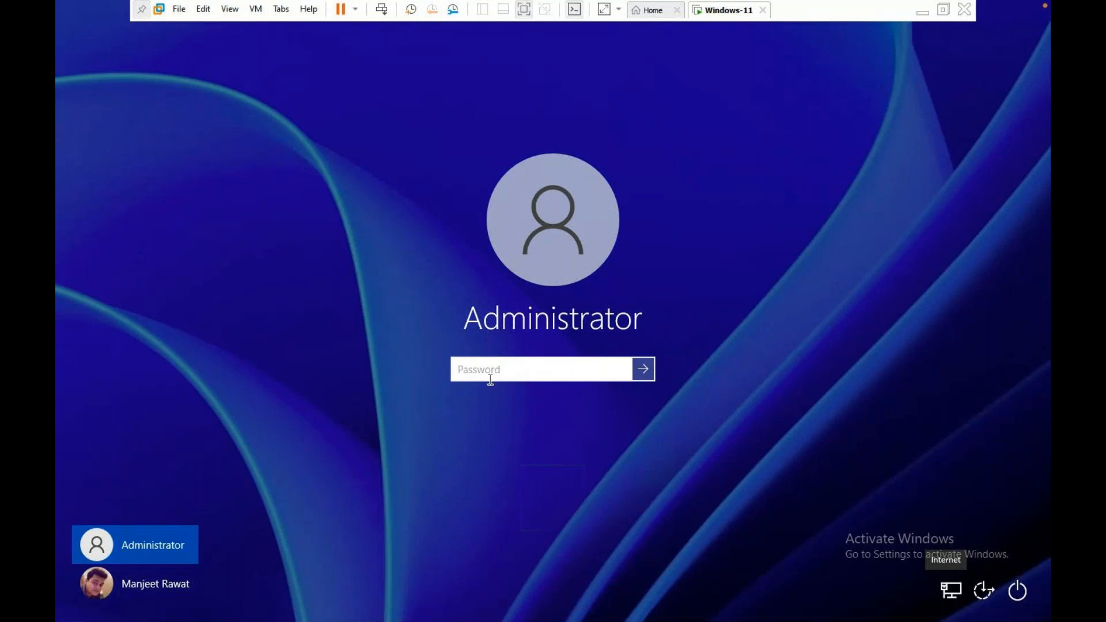
key(Return)
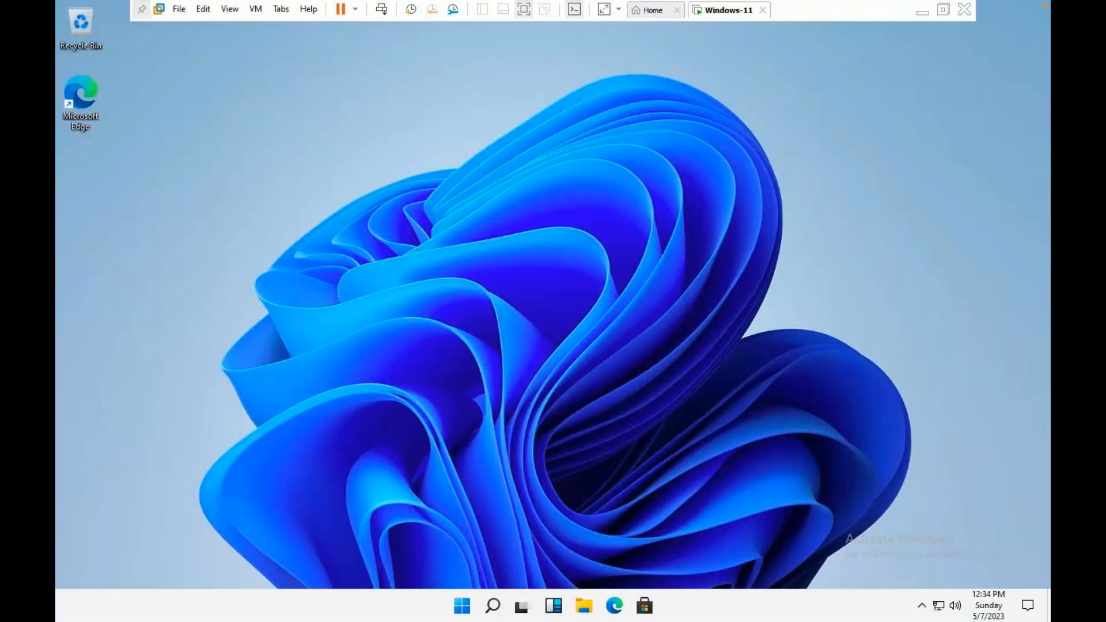
Launch Command Prompt as administrator from search and type a net user command setting a local account's password.
key(super+r)
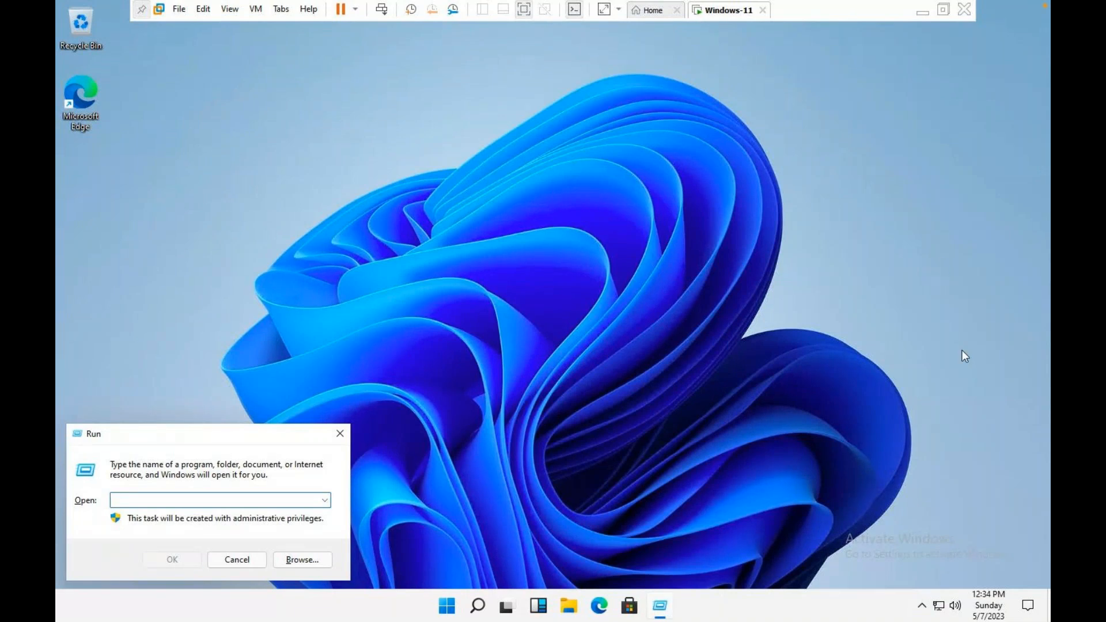
click(477, 605)
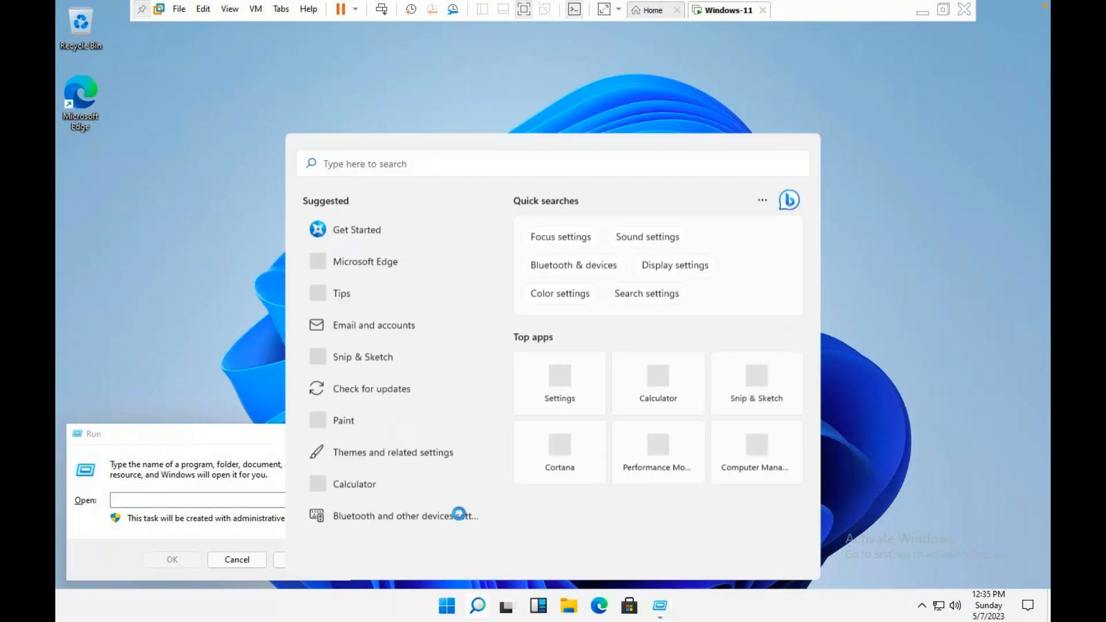
text(cmd)
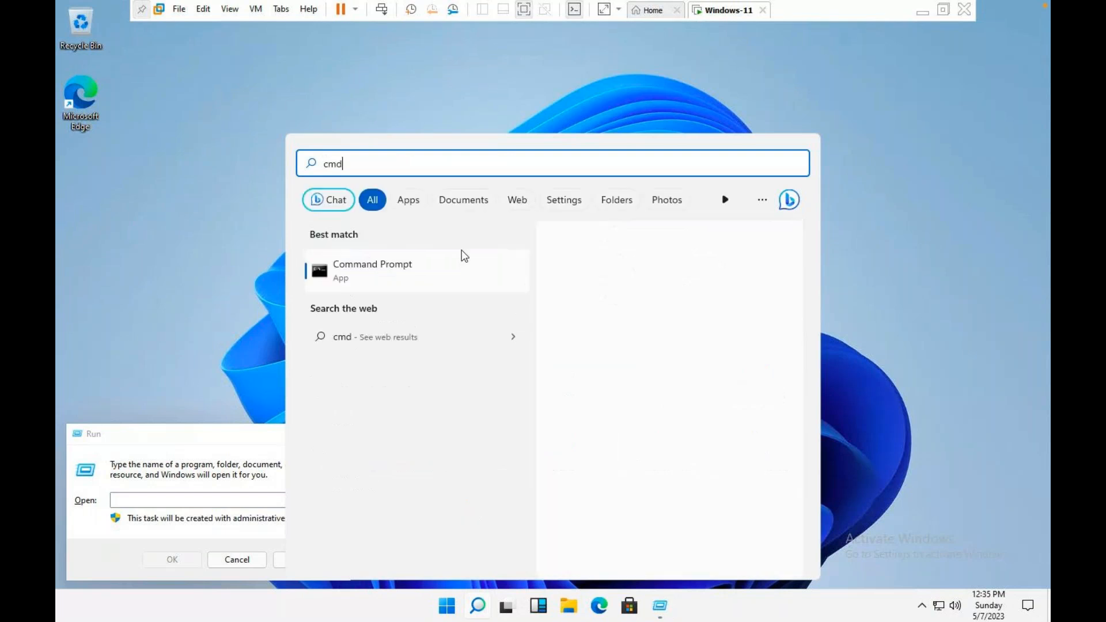
click(465, 255)
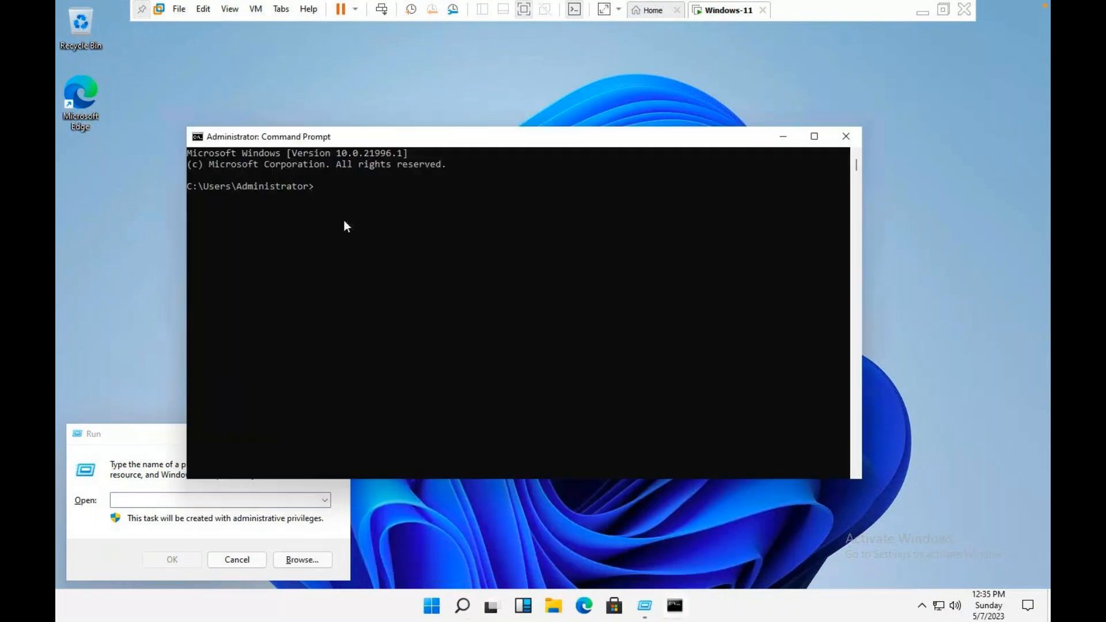
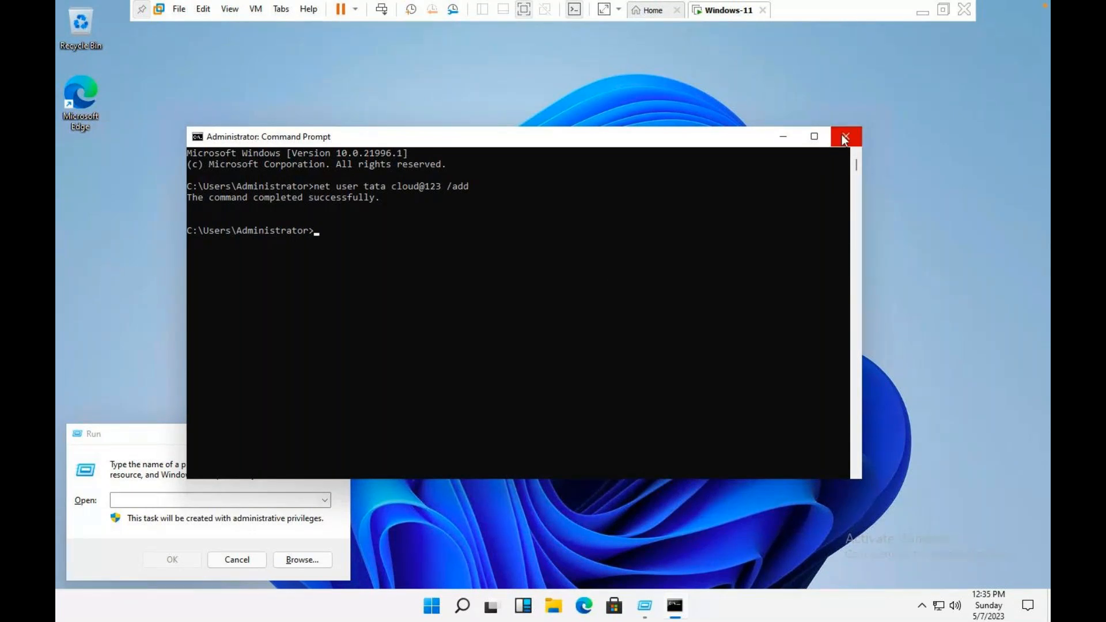
Close Command Prompt and Run, sign out of Administrator, and dismiss the lock screen.
click(844, 140)
click(337, 431)
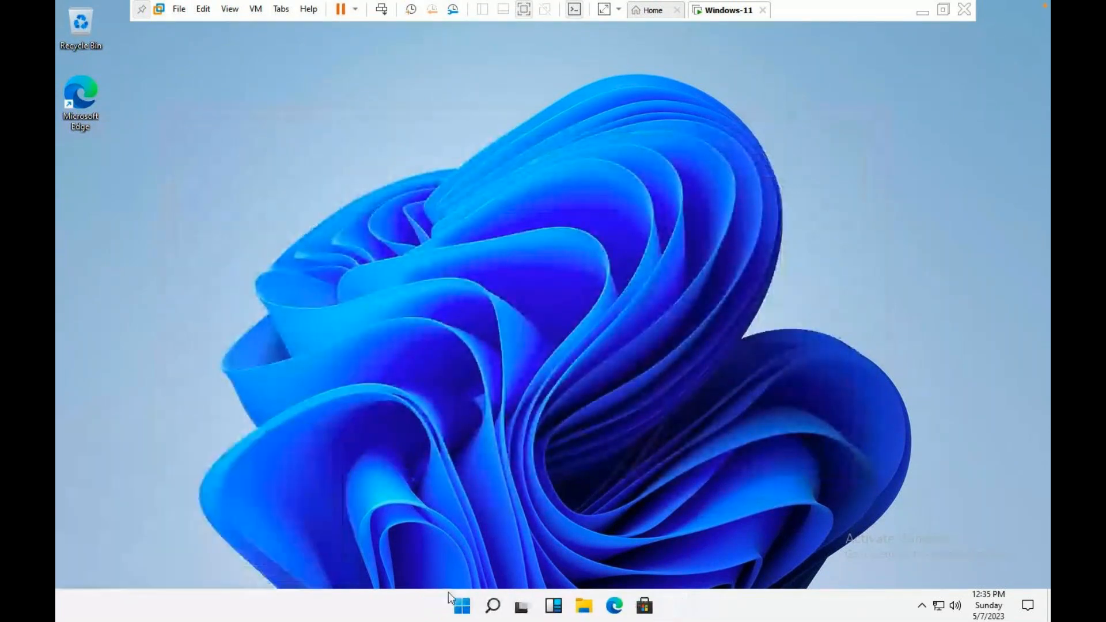
right_click(462, 606)
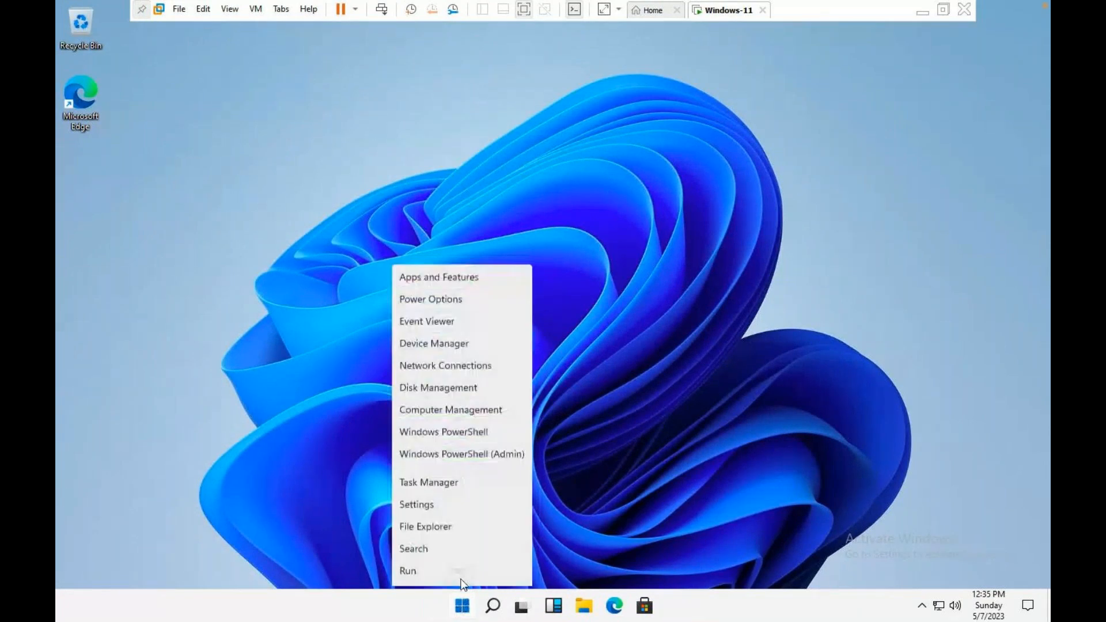
mouse_move(476, 553)
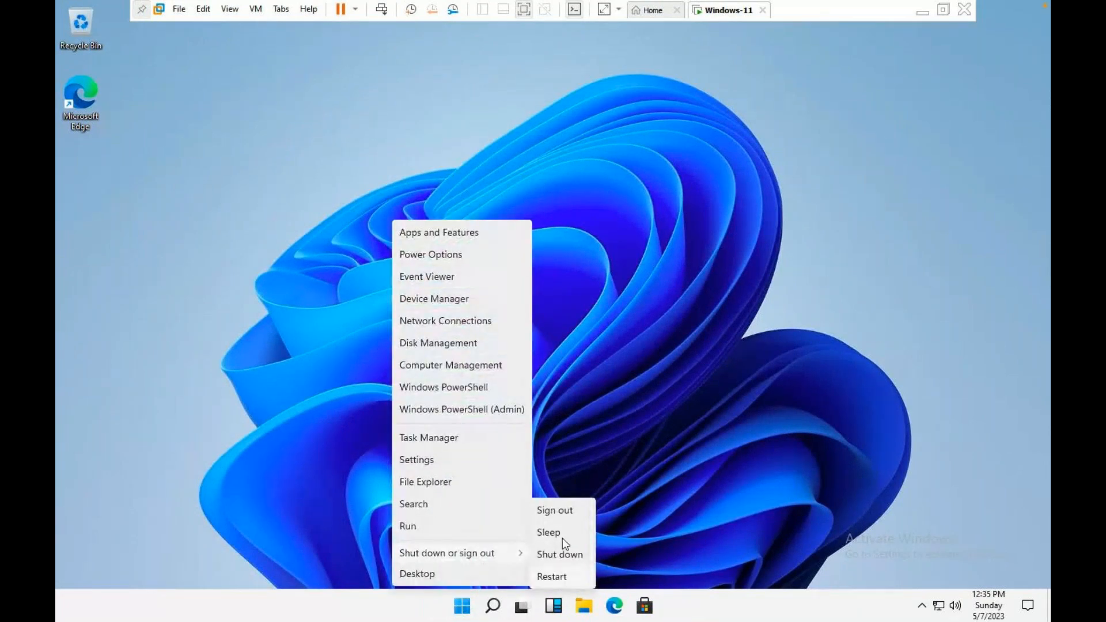
click(562, 514)
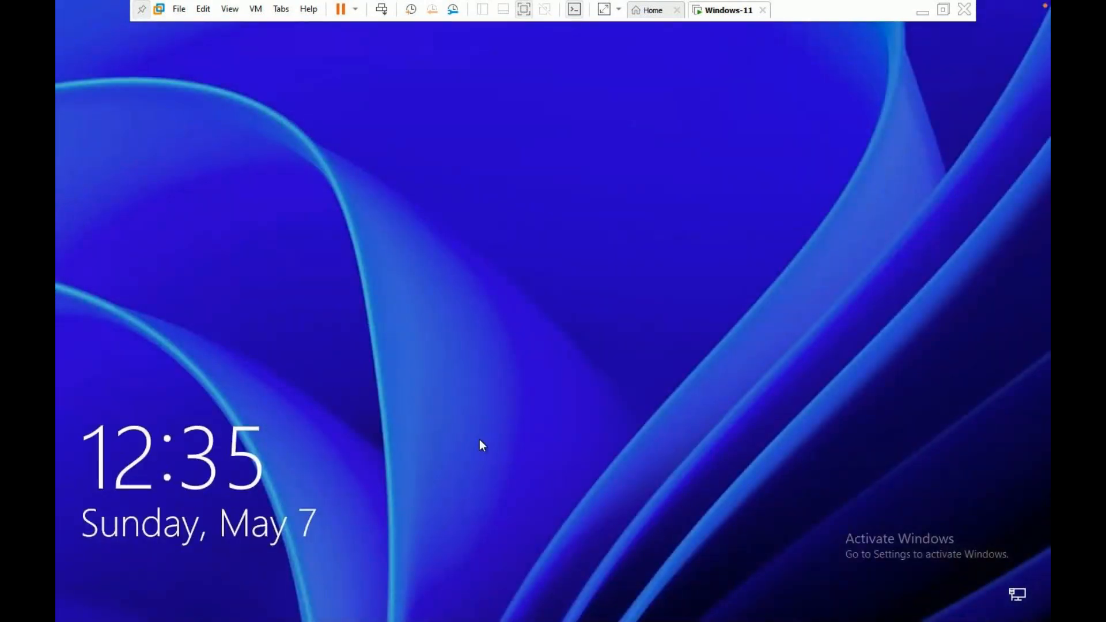
click(480, 442)
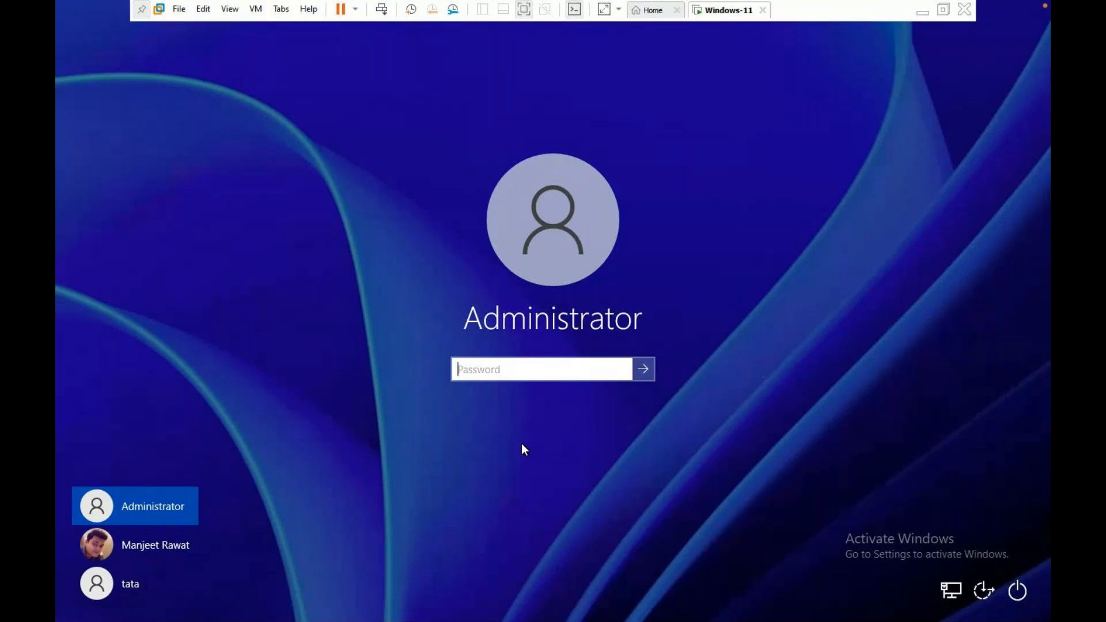
Try signing in as the new local user and dismiss the incorrect-password message.
click(172, 552)
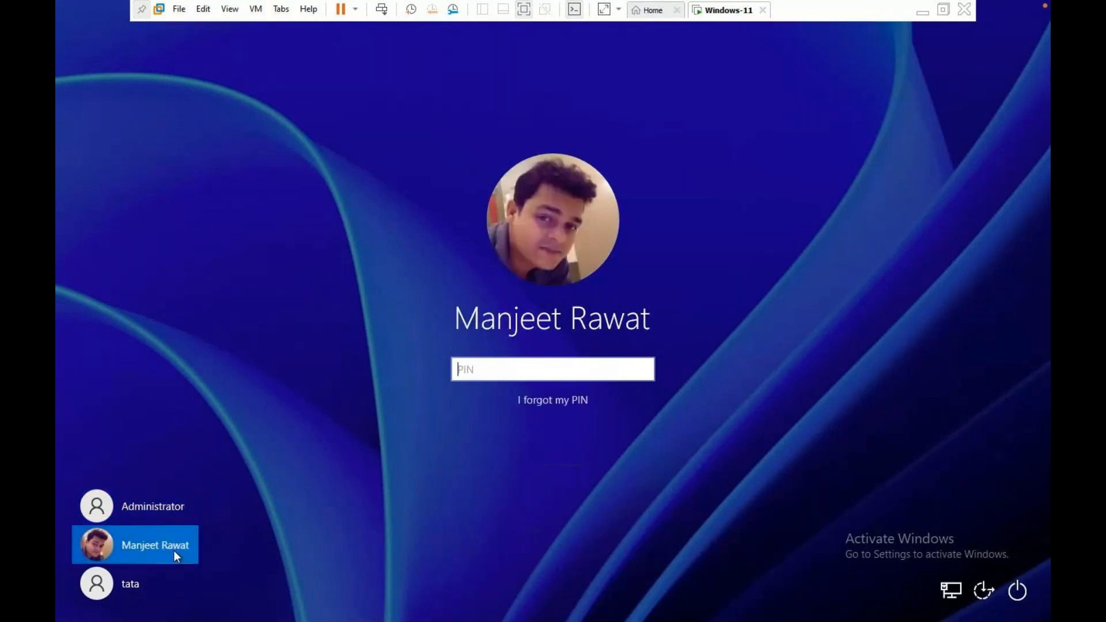
click(151, 585)
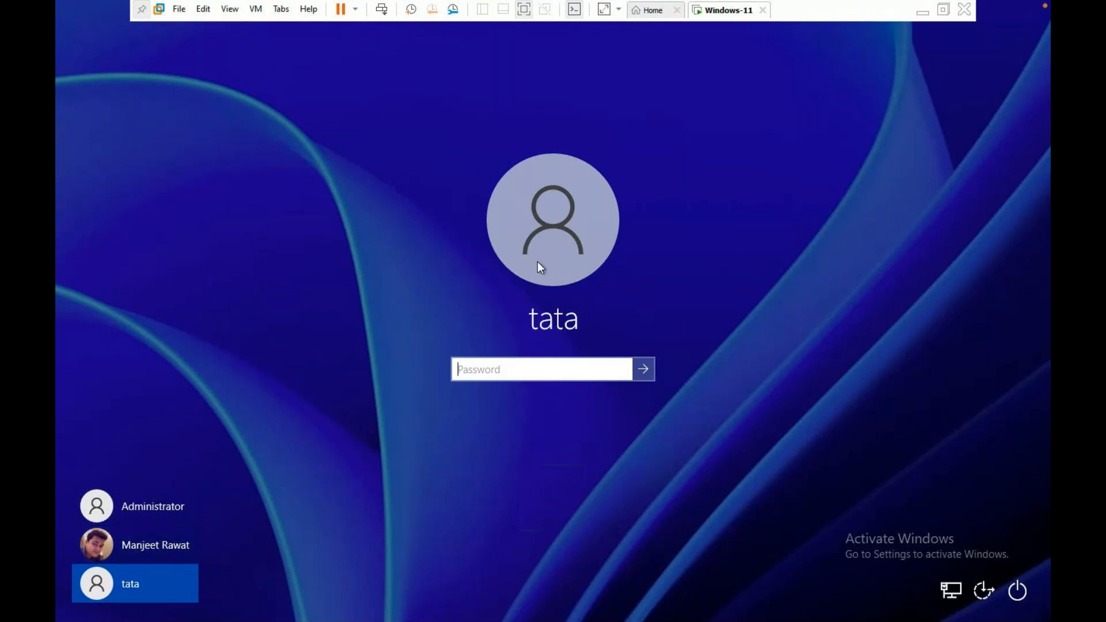
click(173, 506)
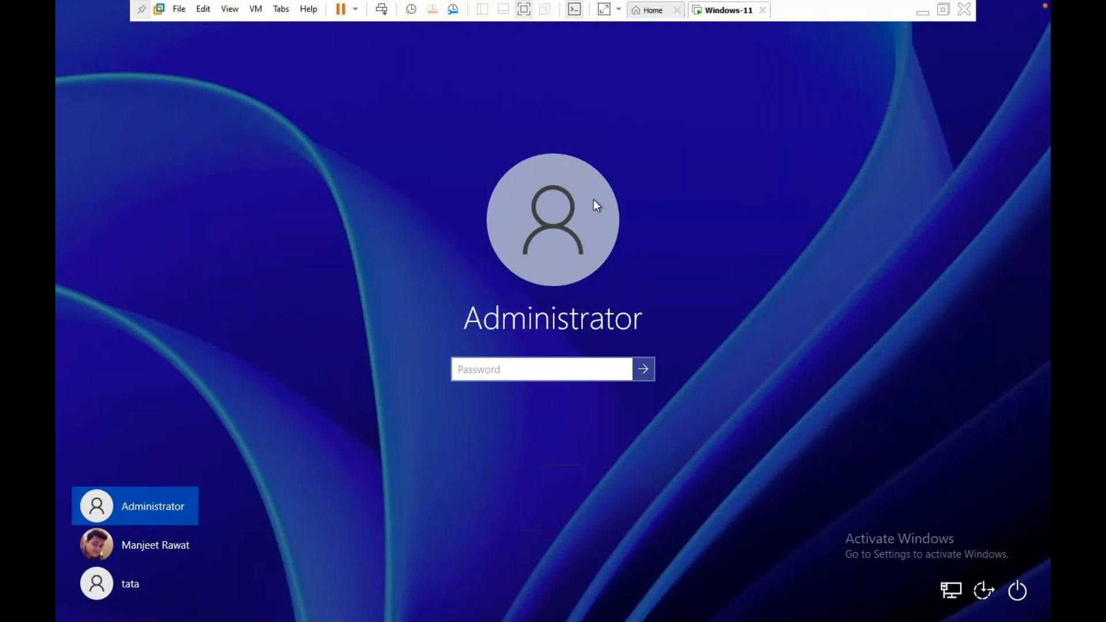
click(150, 564)
click(138, 583)
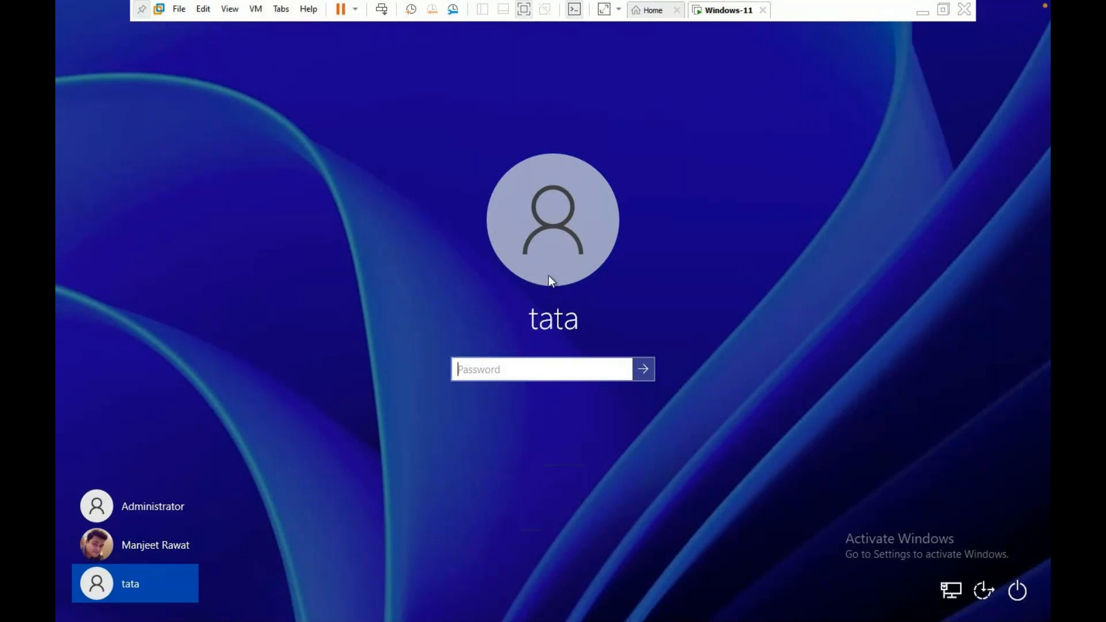
click(642, 368)
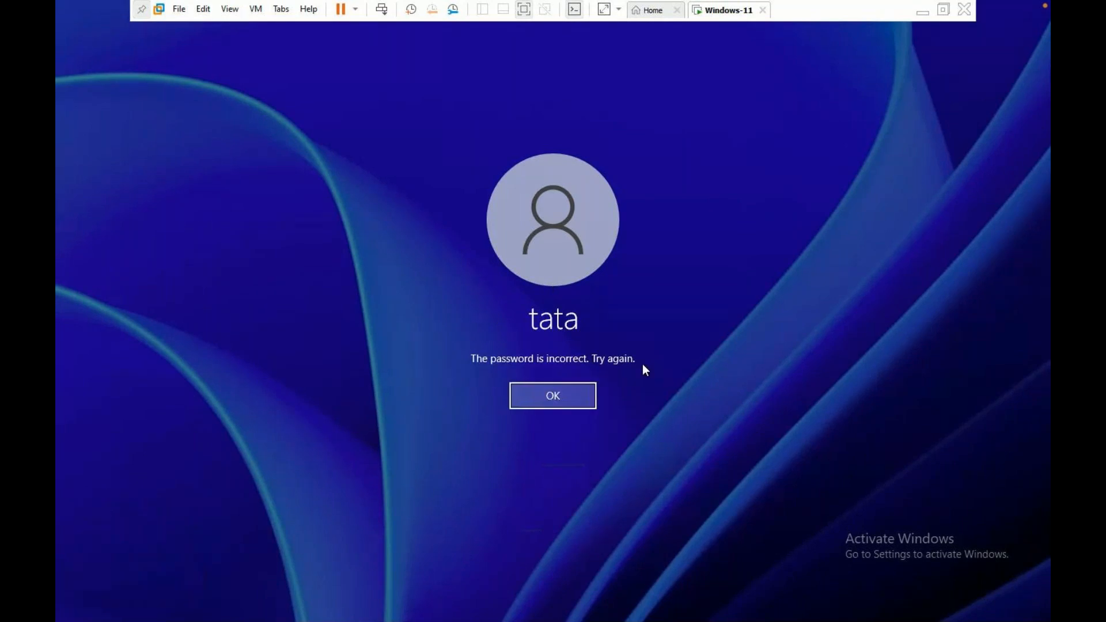
click(549, 402)
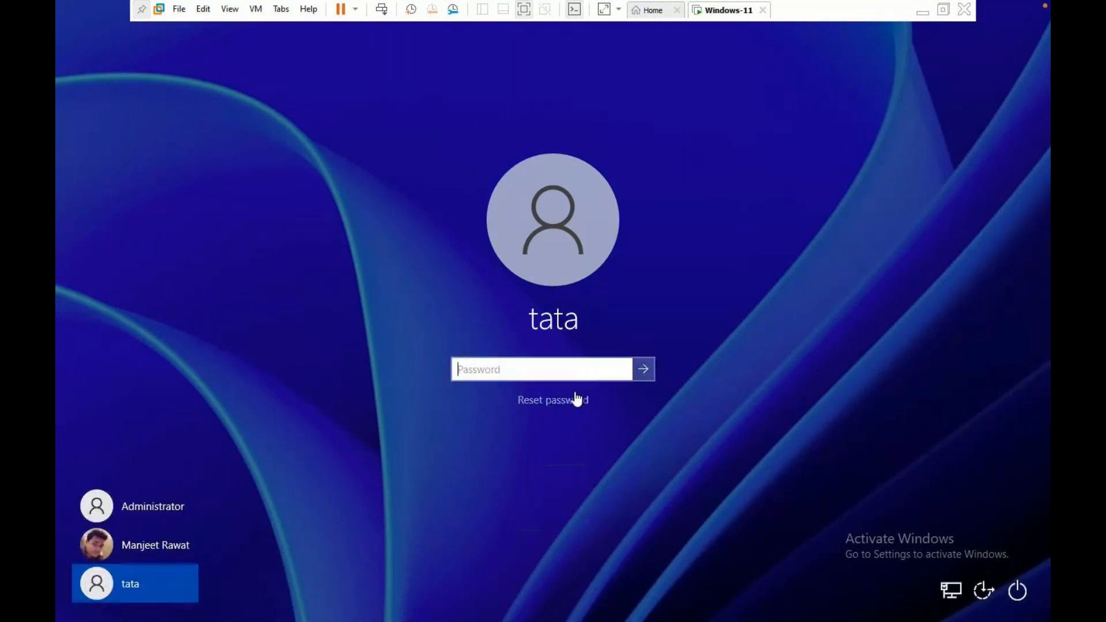
Restart the Windows 11 guest from the sign-in screen's power options.
click(1023, 585)
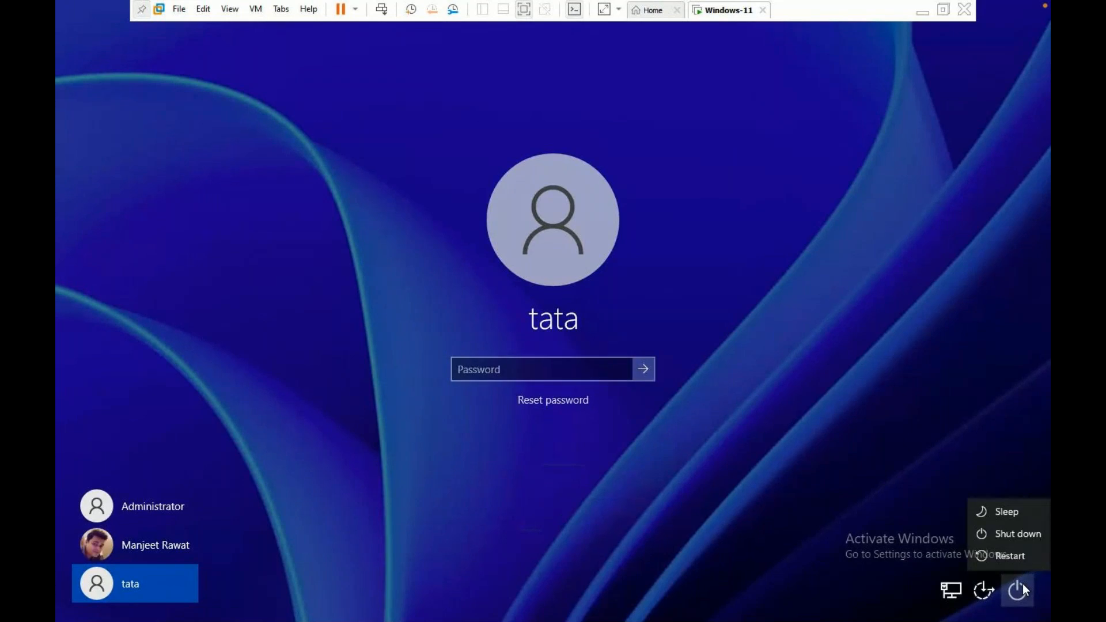
click(969, 432)
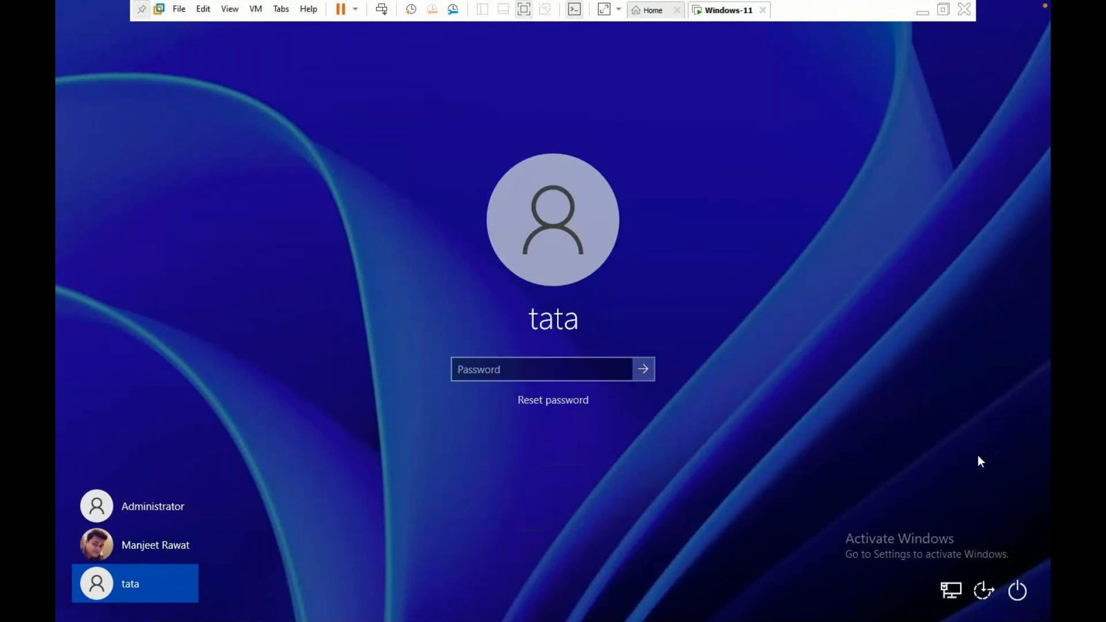
click(1022, 591)
click(1018, 562)
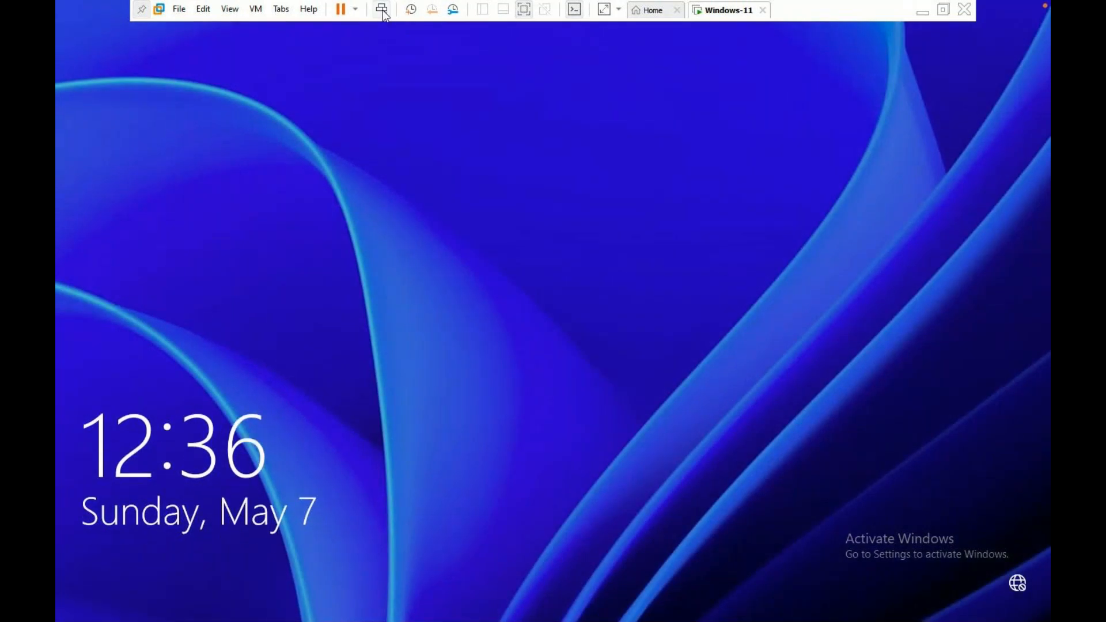
After the restart, switch between the new local user, personal account and Administrator on the sign-in screen.
click(381, 9)
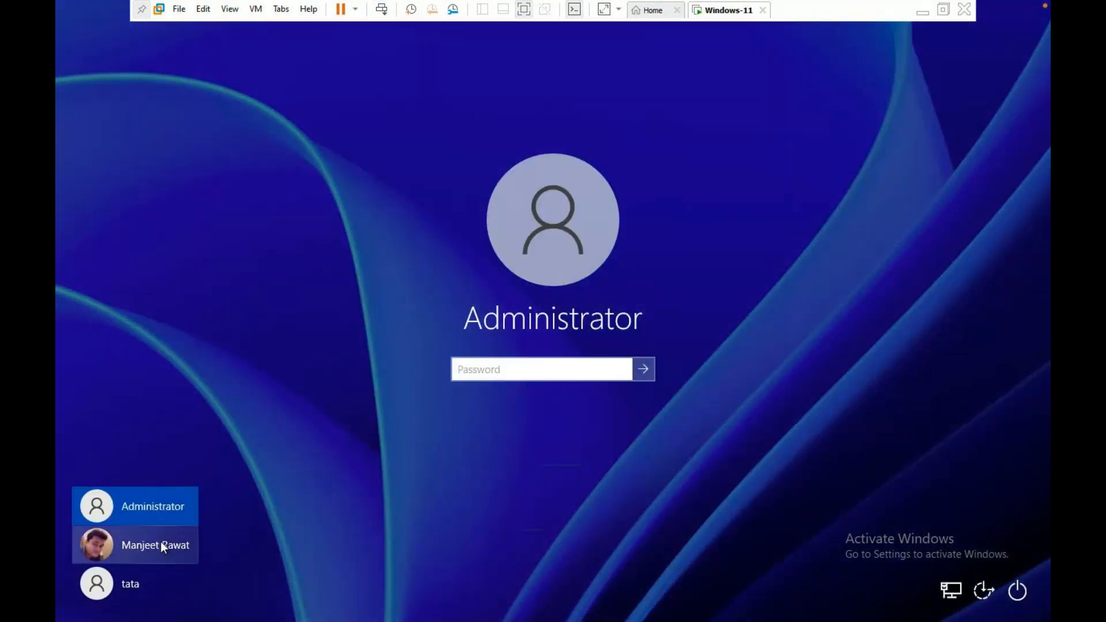
click(133, 578)
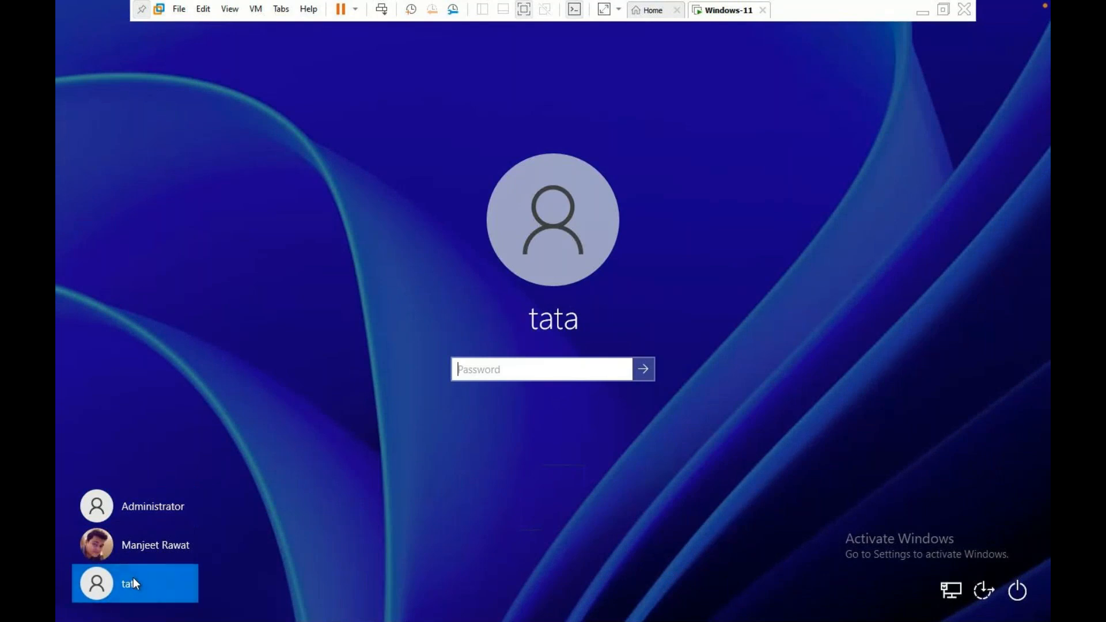
click(133, 555)
click(135, 523)
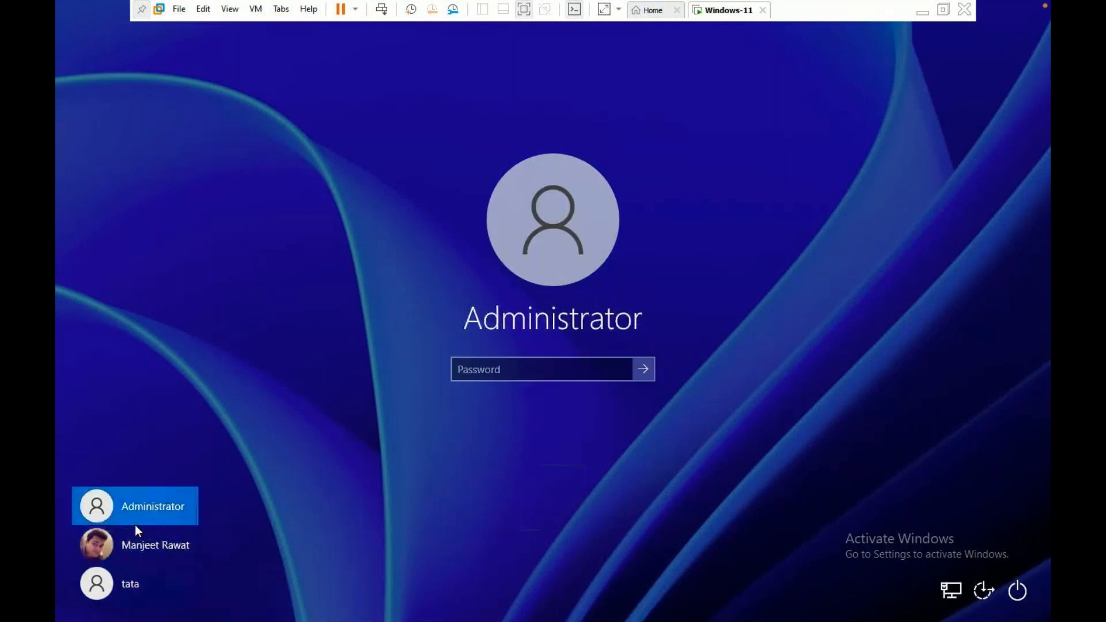
click(130, 555)
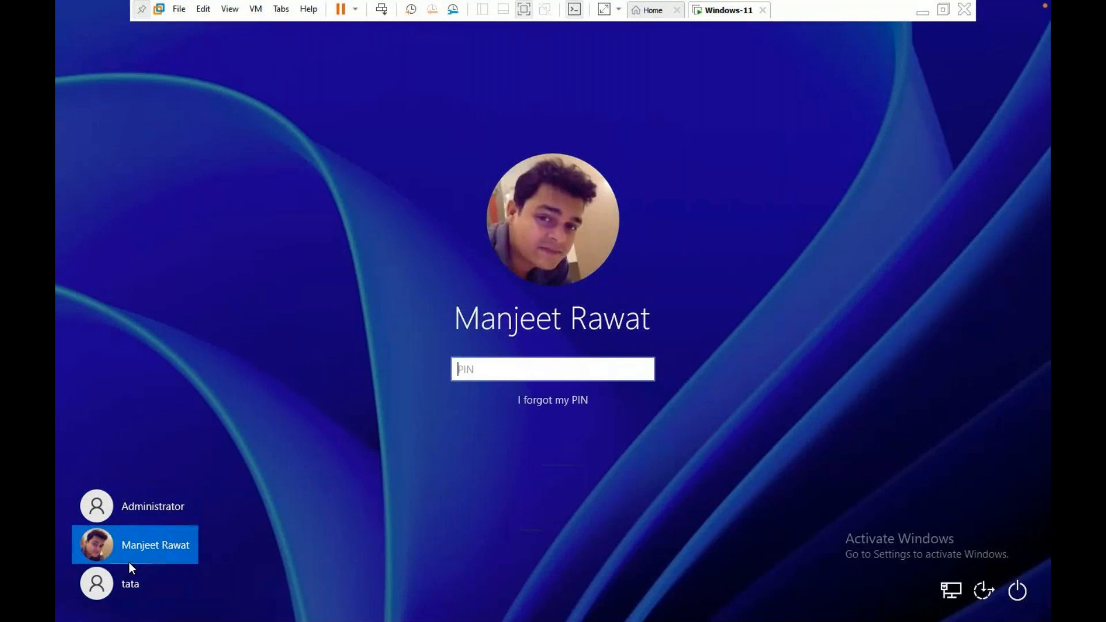
click(129, 584)
click(156, 542)
click(160, 516)
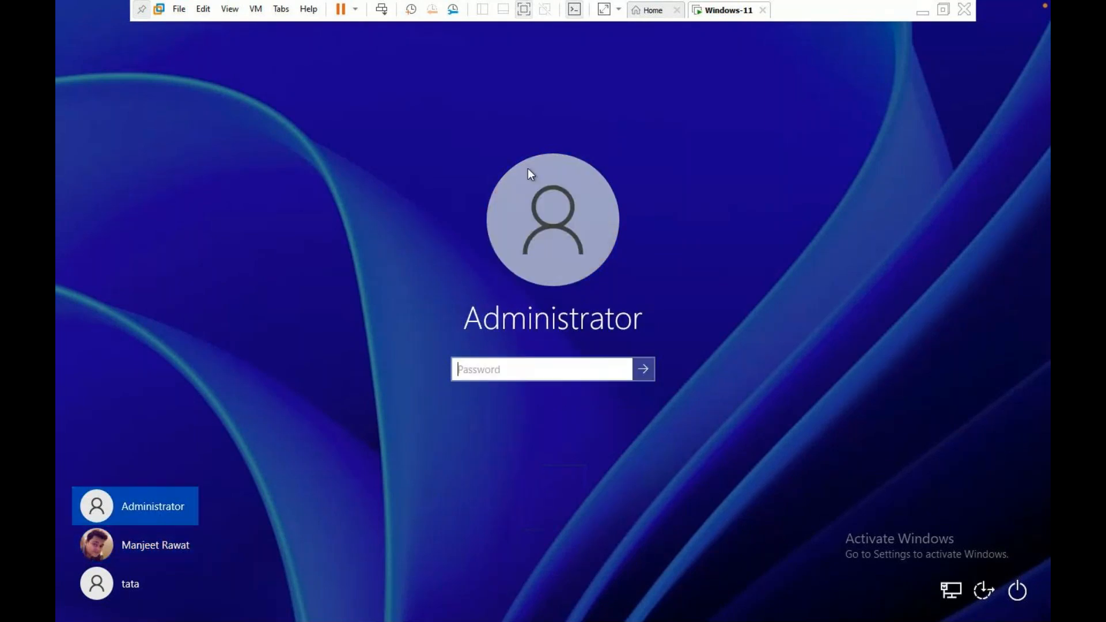
Shut down the virtual machine, power it back on, and minimise the console.
right_click(732, 18)
mouse_move(782, 50)
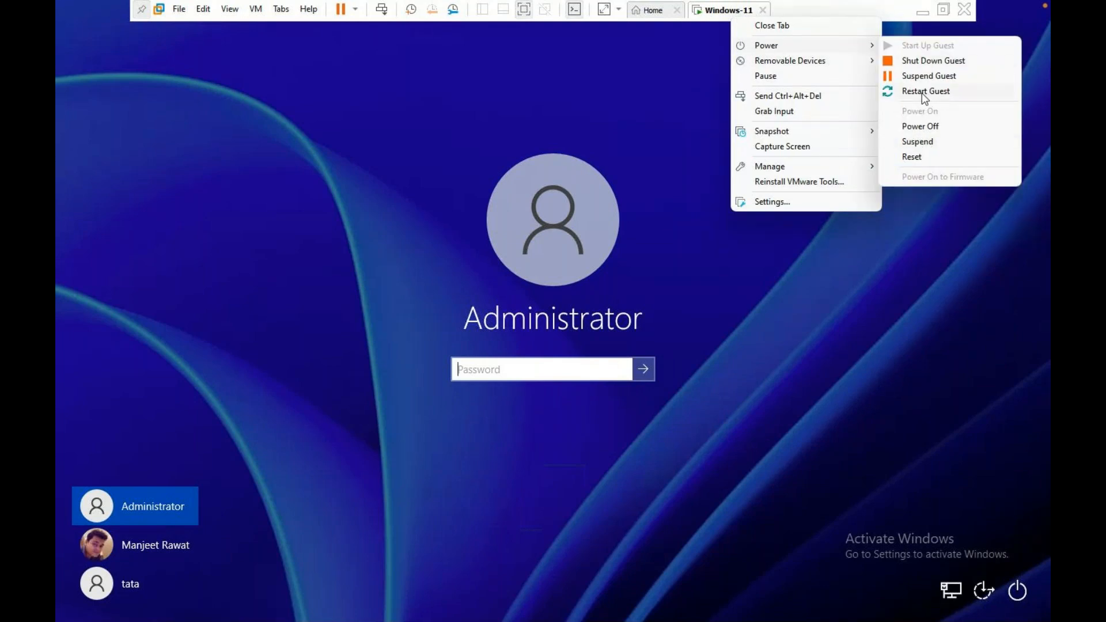
click(927, 61)
click(574, 342)
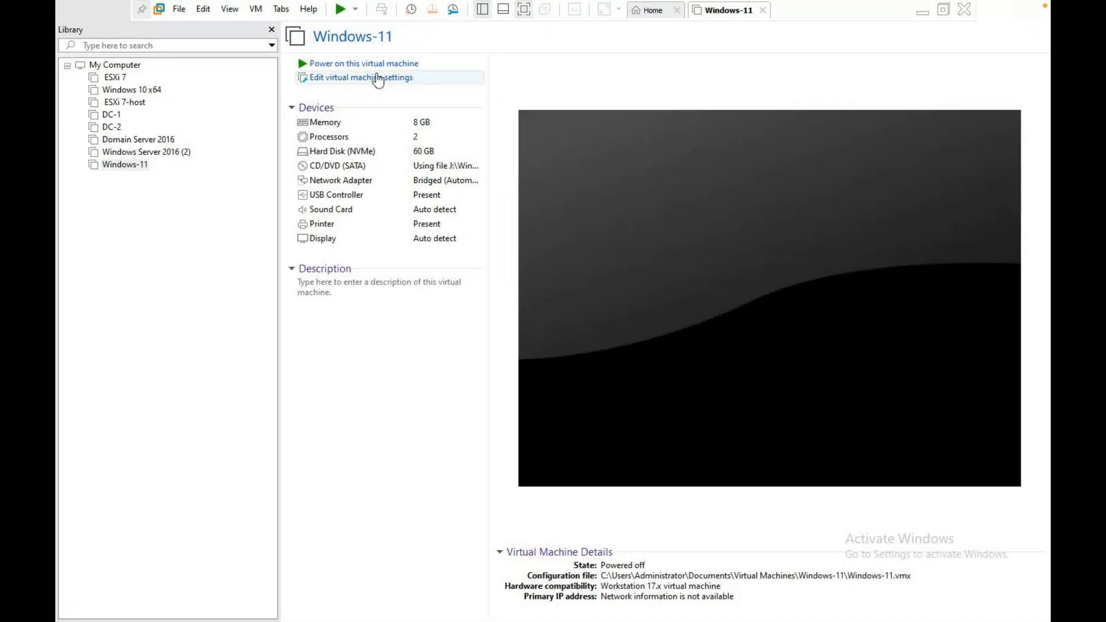
click(375, 63)
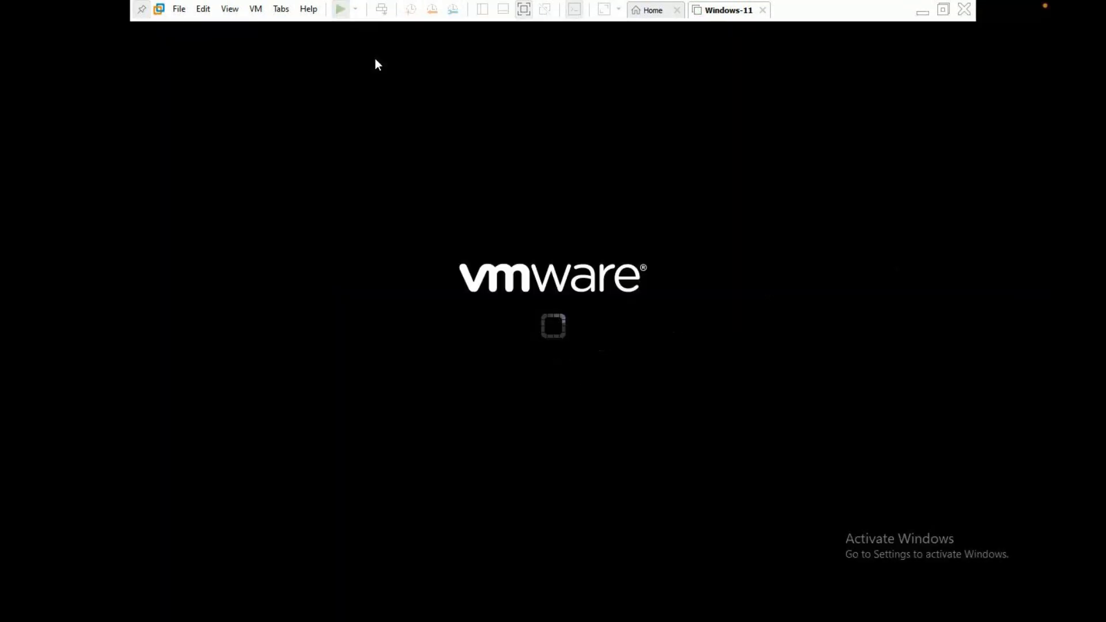
click(922, 12)
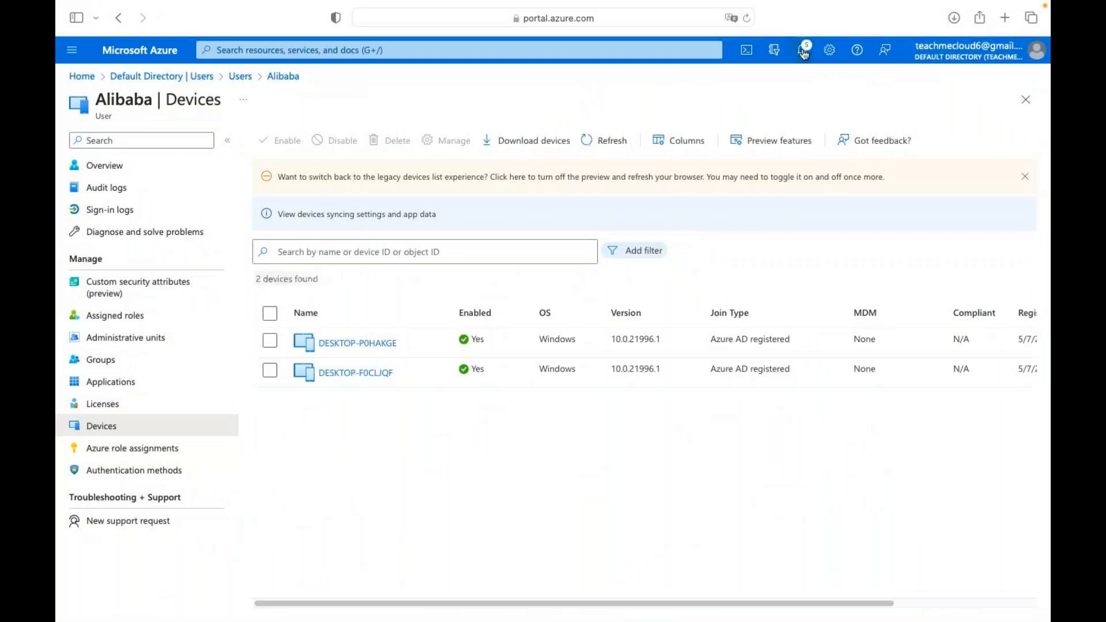
Check the Azure portal notifications list and close it.
click(802, 51)
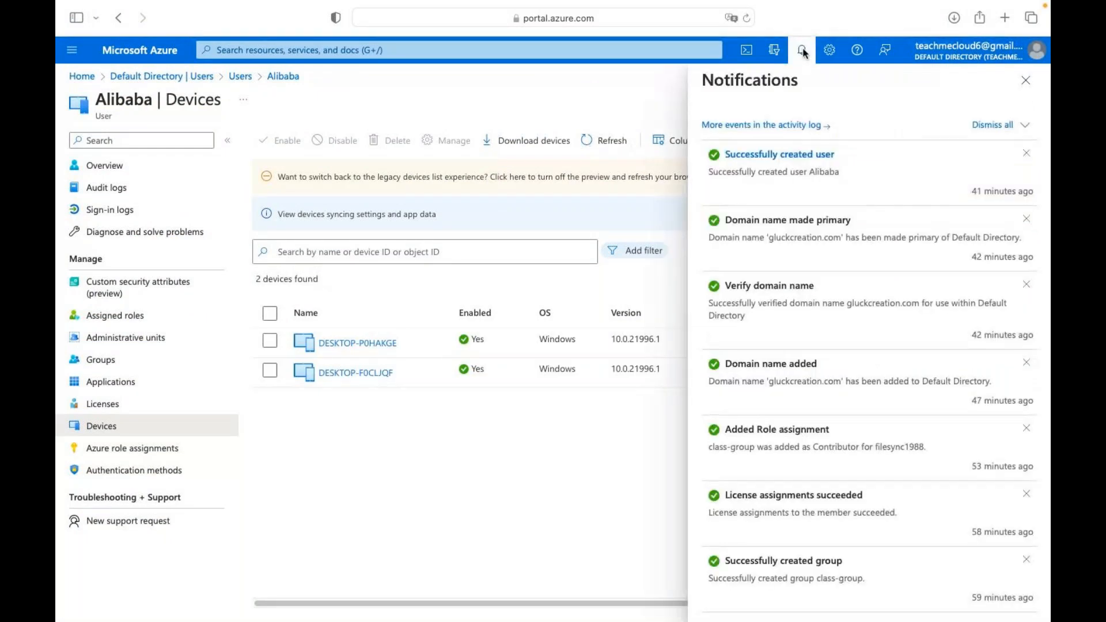
click(1026, 80)
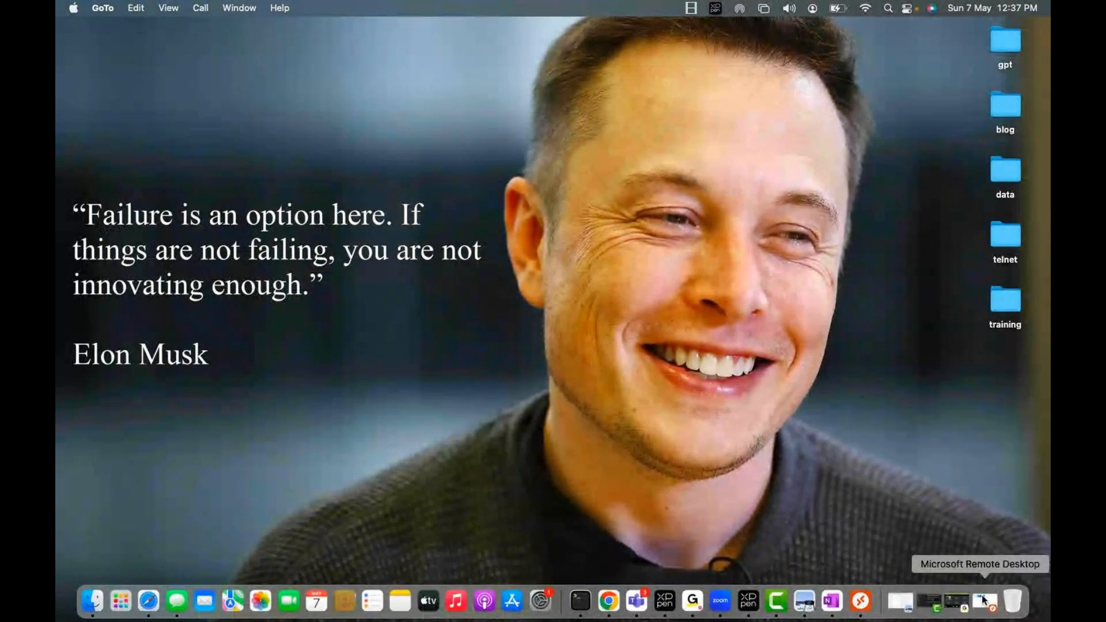
Restore the minimised OneNote window from the Dock.
click(957, 601)
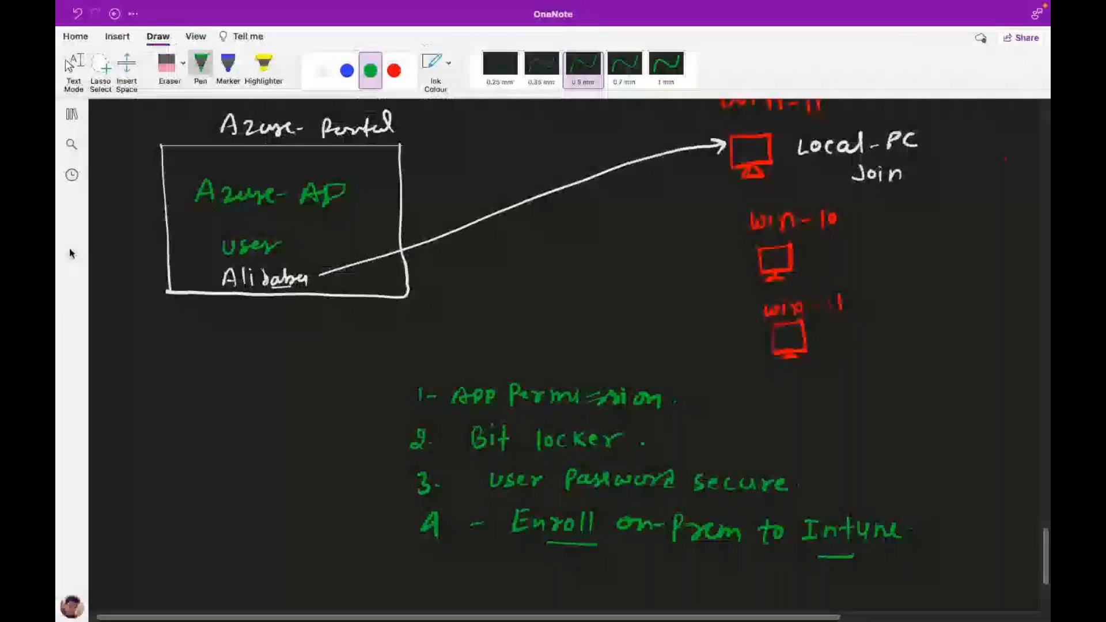
Scroll up over the earlier Azure AD diagrams, then down to blank space below the green list.
scroll(553, 346, up, 6)
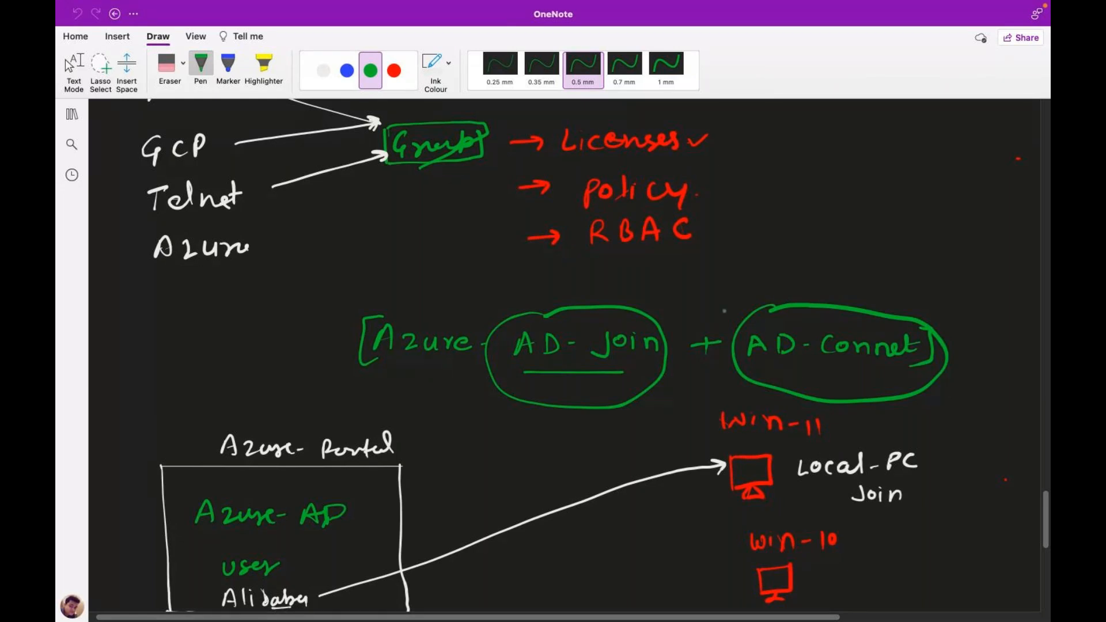
scroll(724, 311, down, 10)
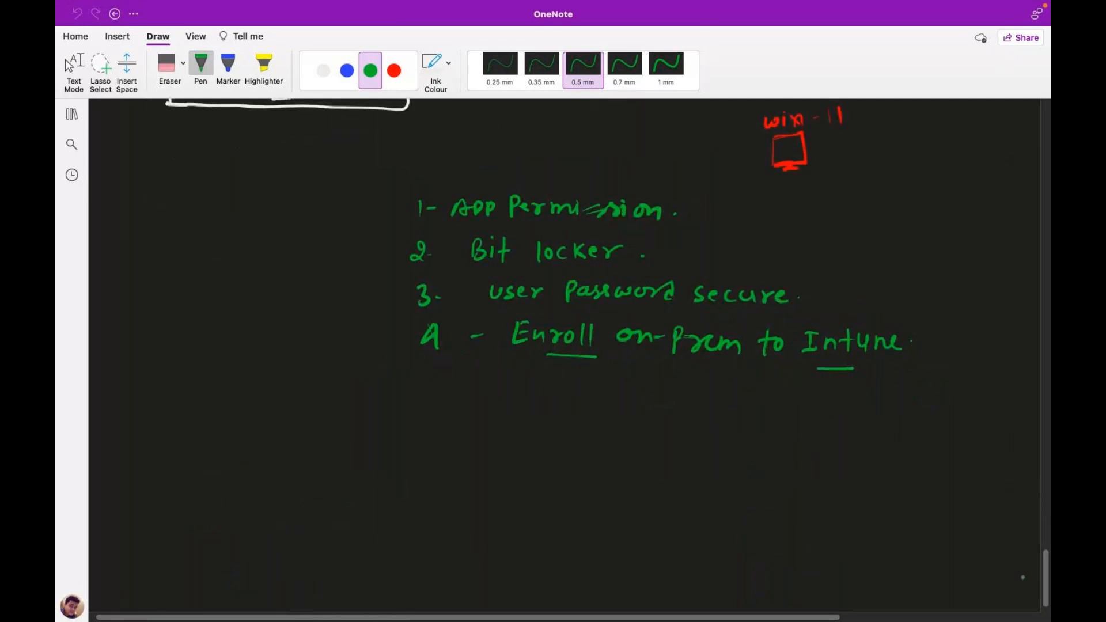
scroll(1044, 590, down, 3)
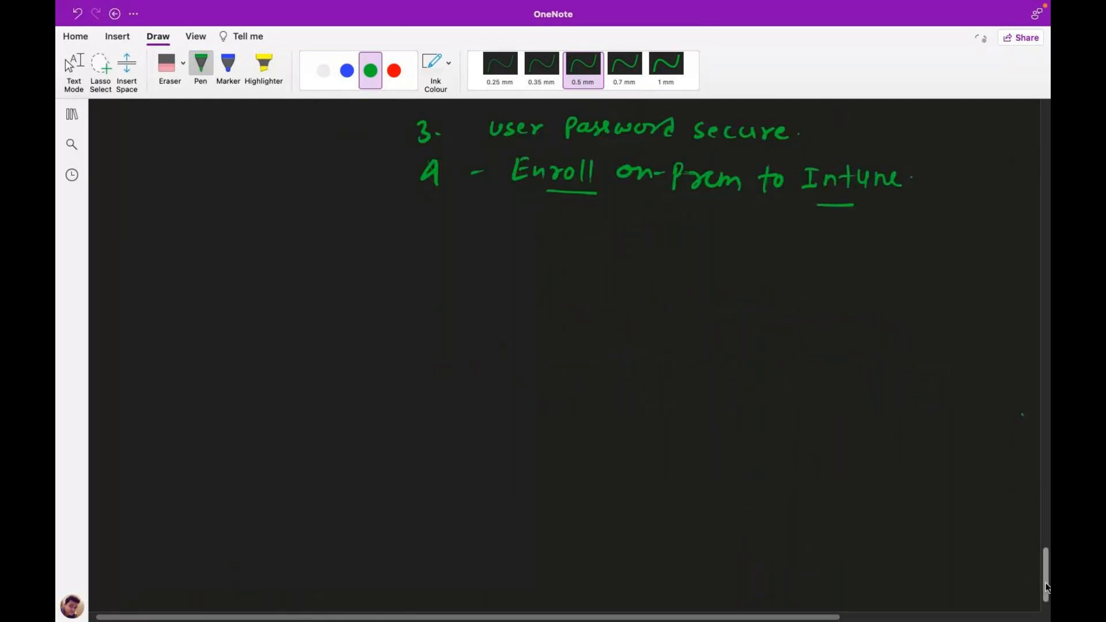
scroll(1044, 591, down, 2)
scroll(1040, 596, down, 2)
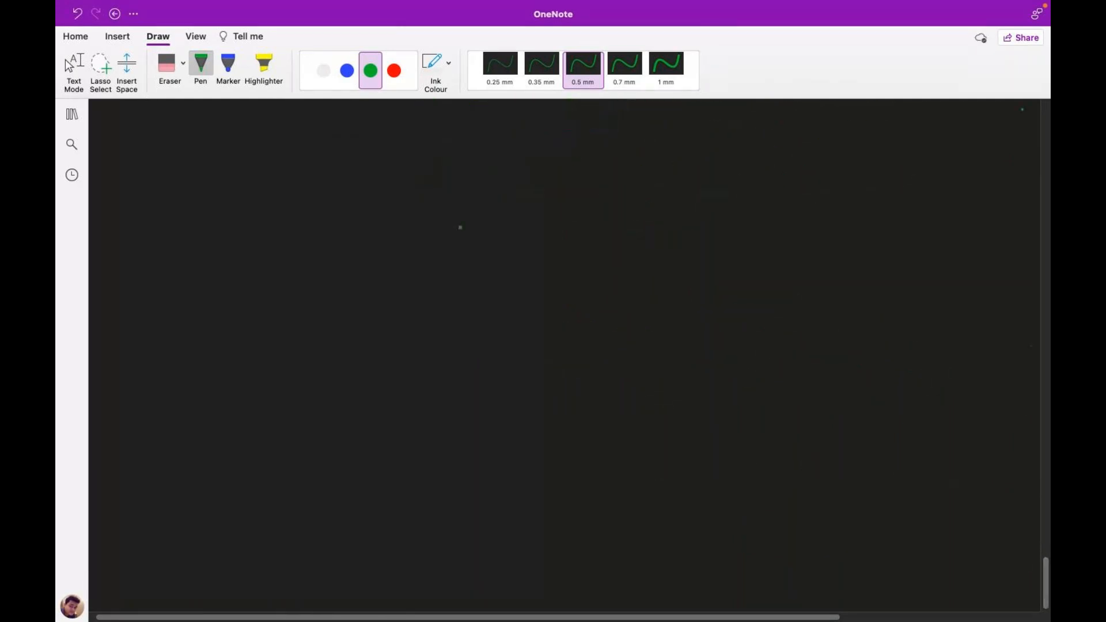
Handwrite the title [Azure-AD-Connect] in white ink.
click(323, 70)
mouse_move(421, 151)
mouse_down()
mouse_move(433, 173)
mouse_move(432, 160)
mouse_move(467, 171)
mouse_up()
drag(474, 171, 510, 167)
mouse_move(542, 157)
mouse_down()
mouse_move(537, 177)
mouse_move(571, 173)
mouse_up()
mouse_move(538, 168)
mouse_down()
mouse_move(614, 176)
mouse_move(632, 167)
mouse_move(670, 179)
mouse_move(685, 170)
mouse_move(704, 180)
mouse_up()
mouse_move(716, 159)
mouse_down()
mouse_move(713, 182)
mouse_move(723, 168)
mouse_up()
mouse_move(714, 156)
mouse_down()
mouse_move(727, 153)
mouse_move(723, 188)
mouse_up()
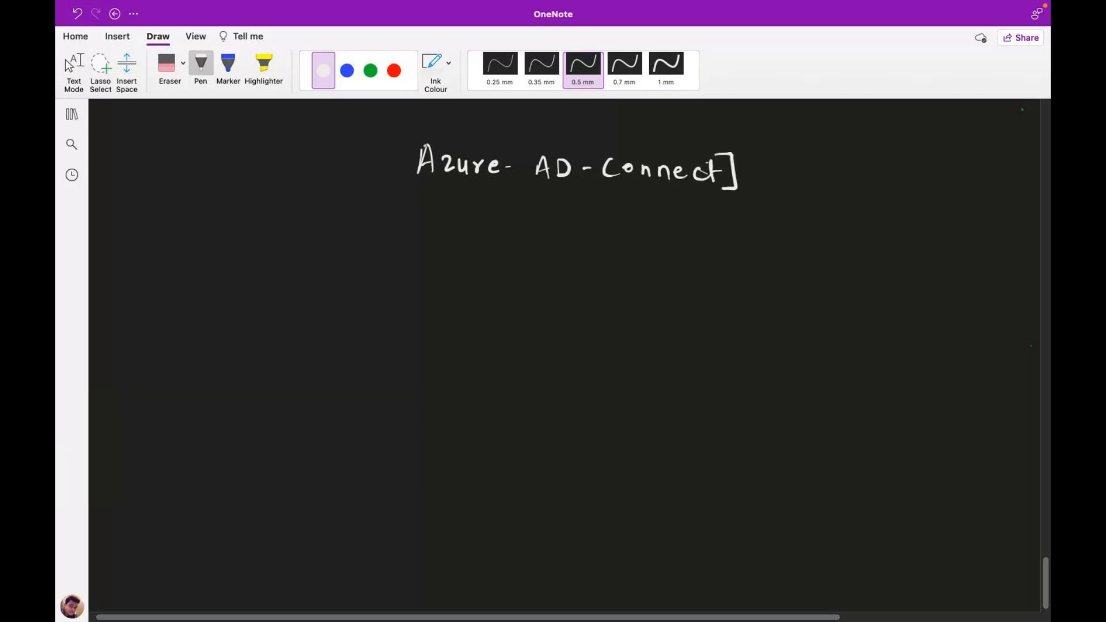
drag(424, 138, 414, 186)
Draw a green box on the left labelled Azure-Portal.
click(371, 70)
mouse_move(148, 223)
mouse_down()
mouse_move(156, 340)
mouse_move(282, 219)
mouse_move(306, 269)
mouse_move(309, 317)
mouse_move(155, 332)
mouse_up()
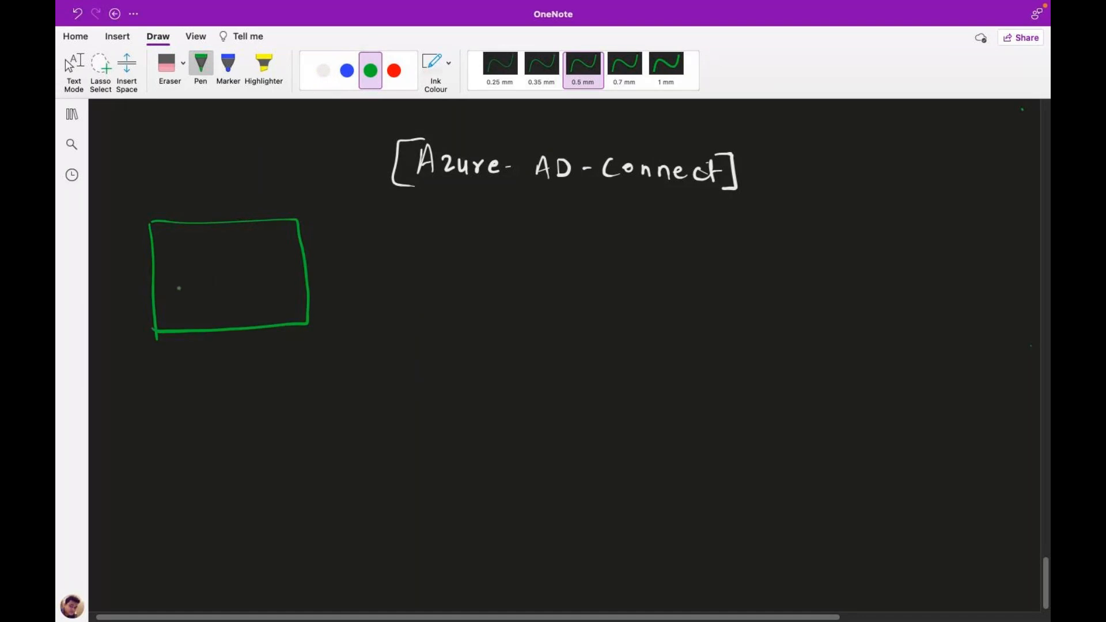
mouse_move(162, 207)
mouse_down()
mouse_move(165, 192)
mouse_move(176, 205)
mouse_up()
mouse_move(164, 199)
mouse_down()
mouse_move(226, 203)
mouse_move(305, 193)
mouse_move(320, 181)
mouse_up()
Draw a red computer monitor with stand labelled server2016 and Domain.
click(389, 82)
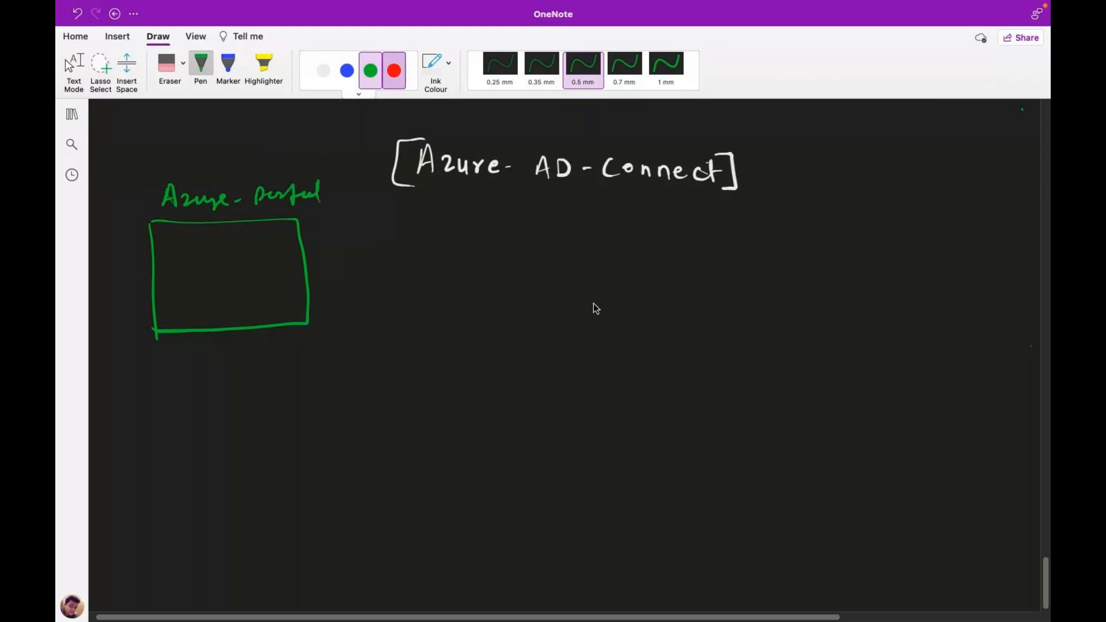
mouse_move(667, 374)
mouse_down()
mouse_move(670, 410)
mouse_move(716, 372)
mouse_move(696, 408)
mouse_move(671, 409)
mouse_move(680, 425)
mouse_move(707, 420)
mouse_up()
mouse_move(680, 422)
mouse_down()
mouse_move(709, 419)
mouse_move(673, 450)
mouse_move(722, 448)
mouse_move(727, 437)
mouse_move(744, 446)
mouse_up()
mouse_move(745, 447)
mouse_down()
mouse_move(759, 437)
mouse_move(773, 449)
mouse_move(780, 434)
mouse_move(791, 447)
mouse_up()
drag(805, 431, 805, 441)
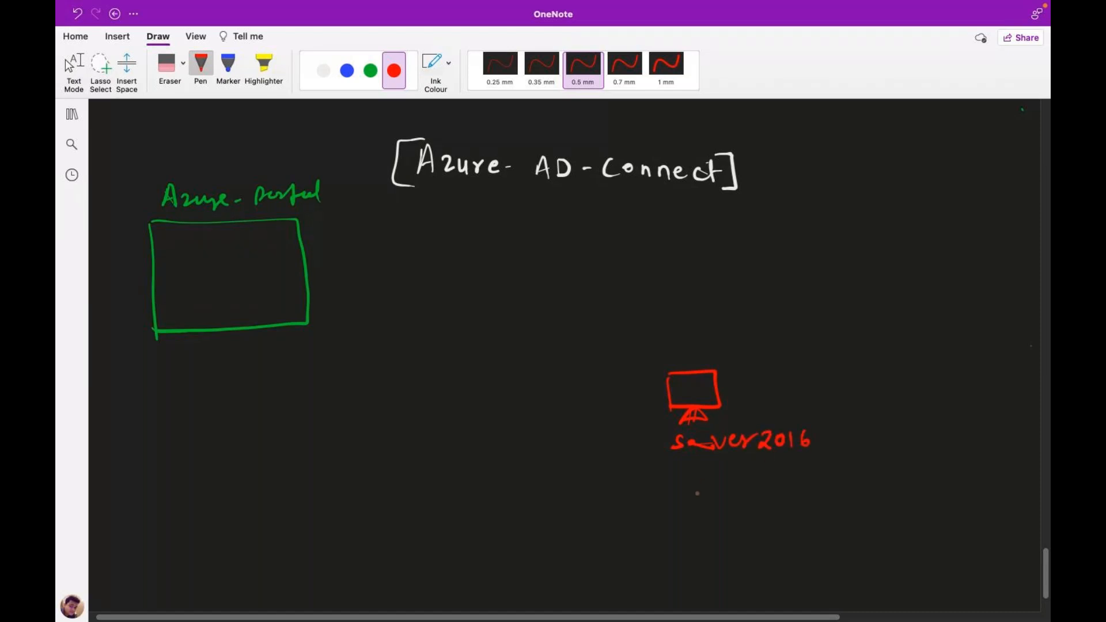
mouse_move(683, 476)
mouse_down()
mouse_move(682, 501)
mouse_move(672, 500)
mouse_move(720, 486)
mouse_move(788, 497)
mouse_up()
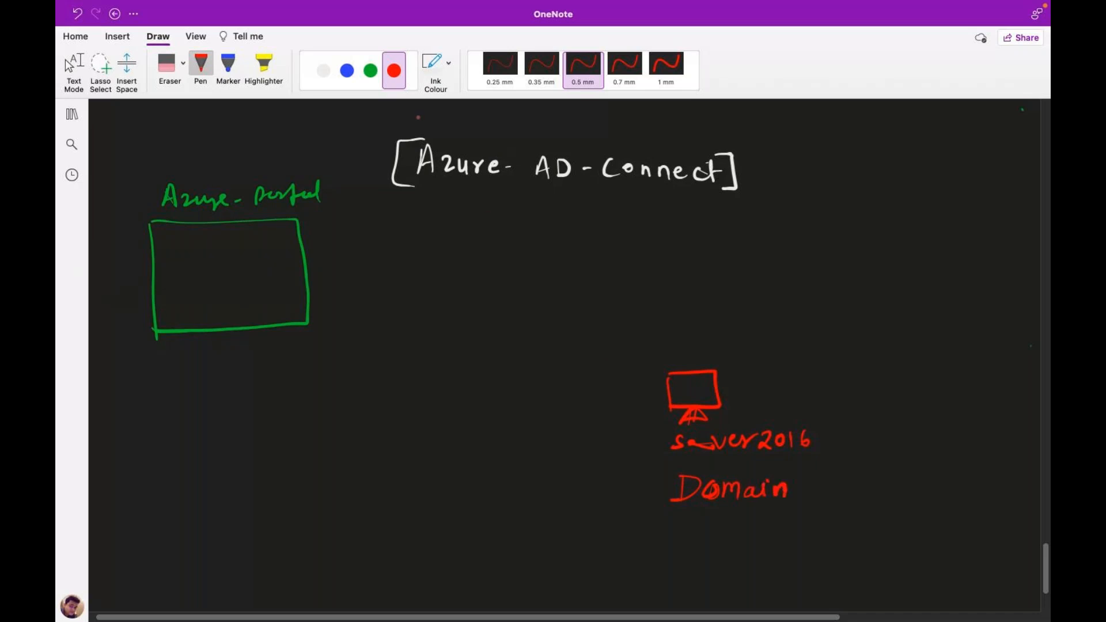
Write Test1 and begin a second Test line to the right of the monitor.
click(370, 70)
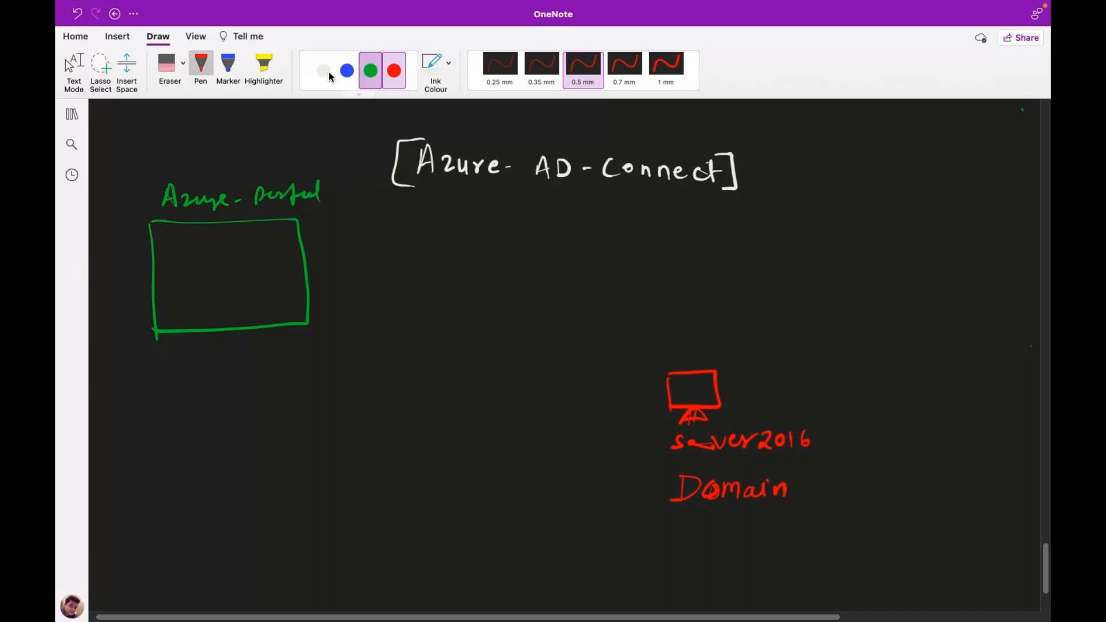
mouse_move(842, 344)
mouse_down()
mouse_move(839, 361)
mouse_move(854, 342)
mouse_up()
drag(851, 351, 859, 360)
mouse_move(872, 341)
mouse_down()
mouse_move(874, 362)
mouse_move(884, 348)
mouse_up()
drag(842, 383, 849, 388)
mouse_move(895, 344)
mouse_down()
mouse_move(894, 361)
mouse_move(840, 401)
mouse_move(850, 395)
mouse_up()
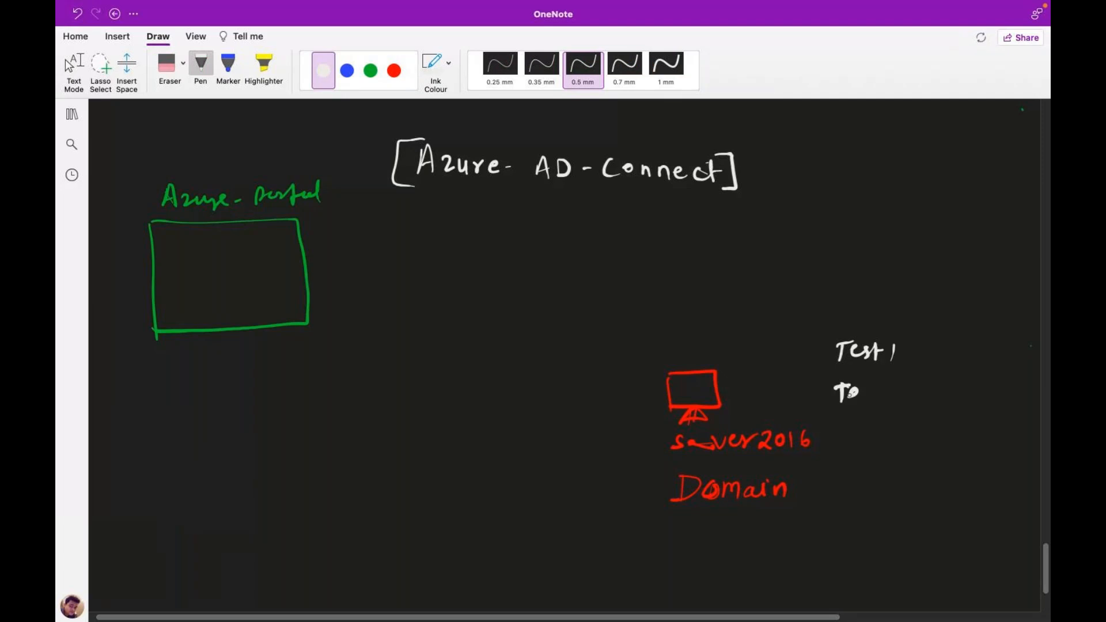
mouse_move(851, 394)
mouse_down()
mouse_move(876, 385)
mouse_move(882, 403)
mouse_up()
drag(891, 395, 918, 398)
Complete Test2, add Test3 and Test4, and group the list with a brace.
drag(850, 427, 849, 441)
drag(845, 426, 884, 436)
drag(892, 421, 892, 442)
drag(887, 430, 908, 440)
drag(850, 462, 864, 461)
drag(856, 462, 856, 479)
drag(878, 464, 869, 477)
drag(889, 457, 889, 476)
drag(881, 466, 898, 466)
drag(913, 458, 926, 475)
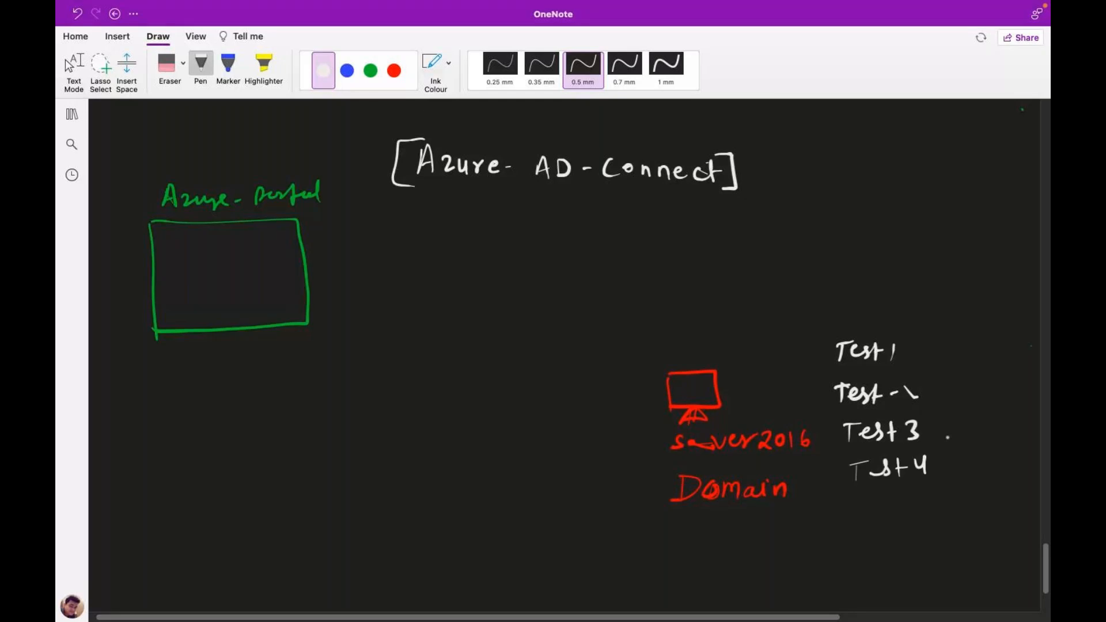
drag(932, 349, 949, 485)
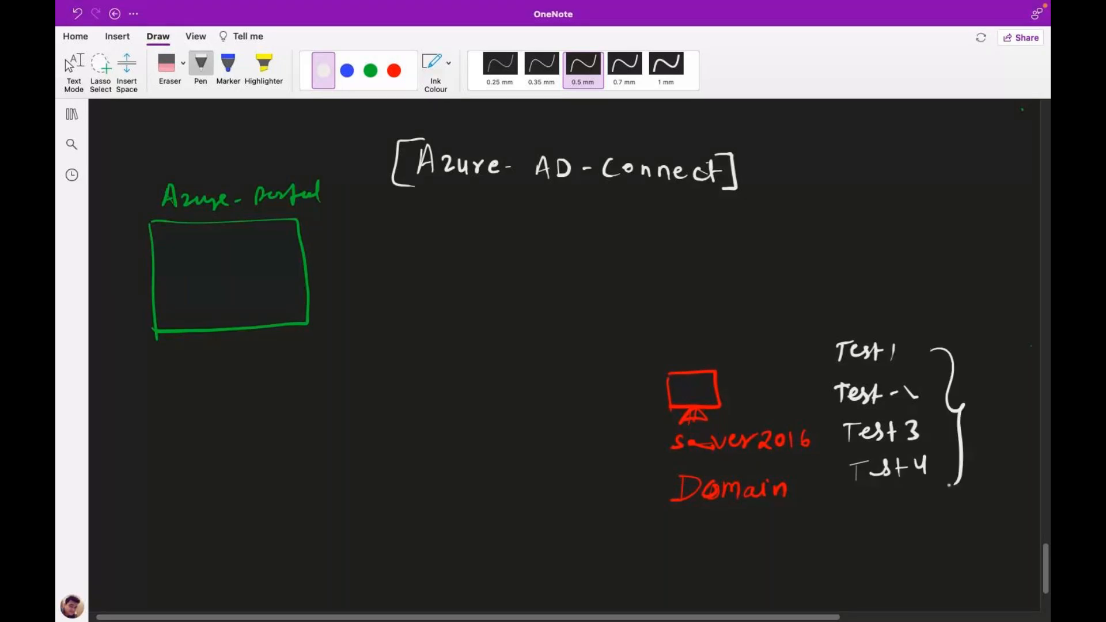
In blue, write Azure-AD in the portal box, arrow the users to it, and add Test-1/Test-2.
click(347, 71)
drag(181, 273, 195, 272)
drag(183, 264, 218, 269)
drag(220, 260, 287, 266)
drag(292, 257, 292, 269)
mouse_move(958, 370)
mouse_down()
mouse_move(957, 322)
mouse_move(792, 289)
mouse_move(262, 283)
mouse_up()
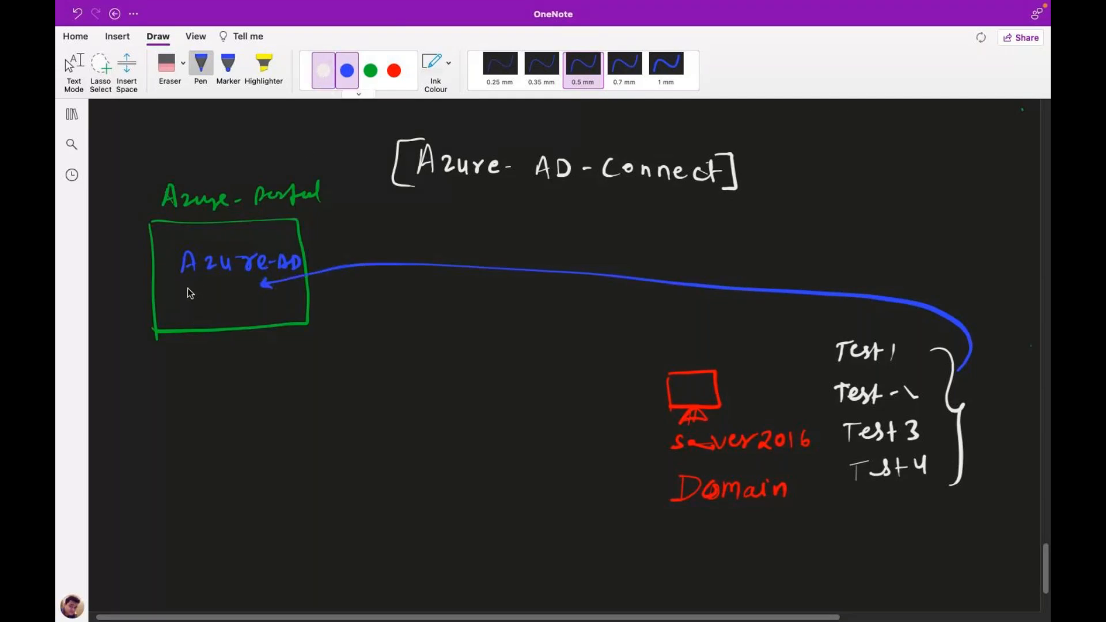
mouse_move(186, 288)
mouse_down()
mouse_move(229, 298)
mouse_move(195, 323)
mouse_move(247, 315)
mouse_up()
drag(248, 312, 259, 316)
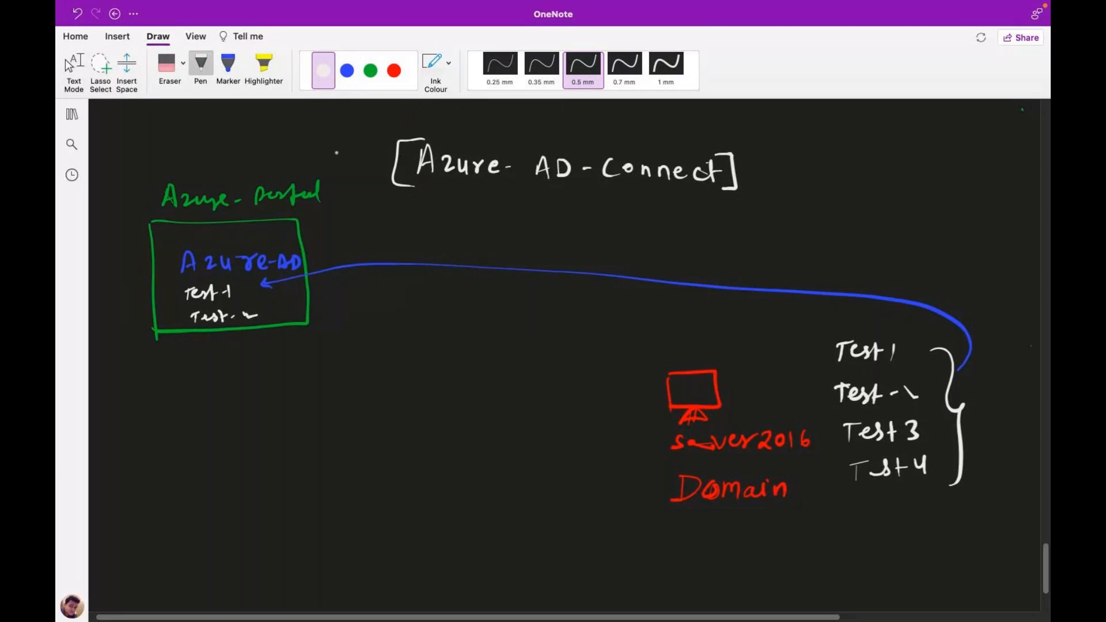
Write Hybrid in green below the portal box, with a line above and an underline.
click(370, 70)
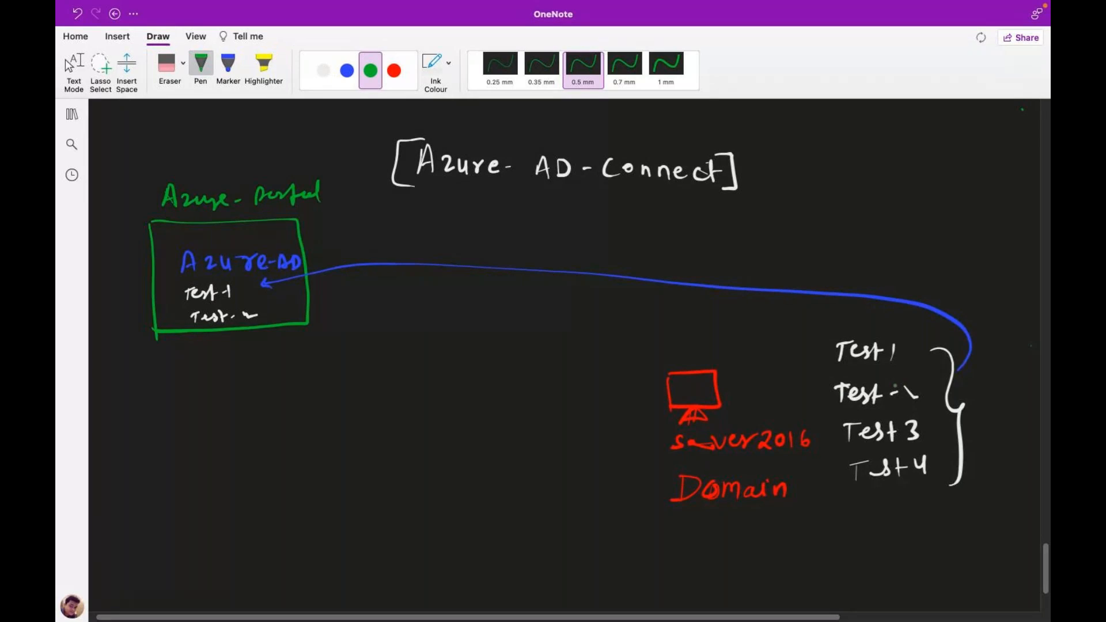
drag(424, 441, 430, 469)
drag(428, 455, 441, 465)
drag(445, 451, 459, 468)
drag(467, 429, 477, 454)
drag(480, 445, 496, 455)
drag(449, 482, 501, 466)
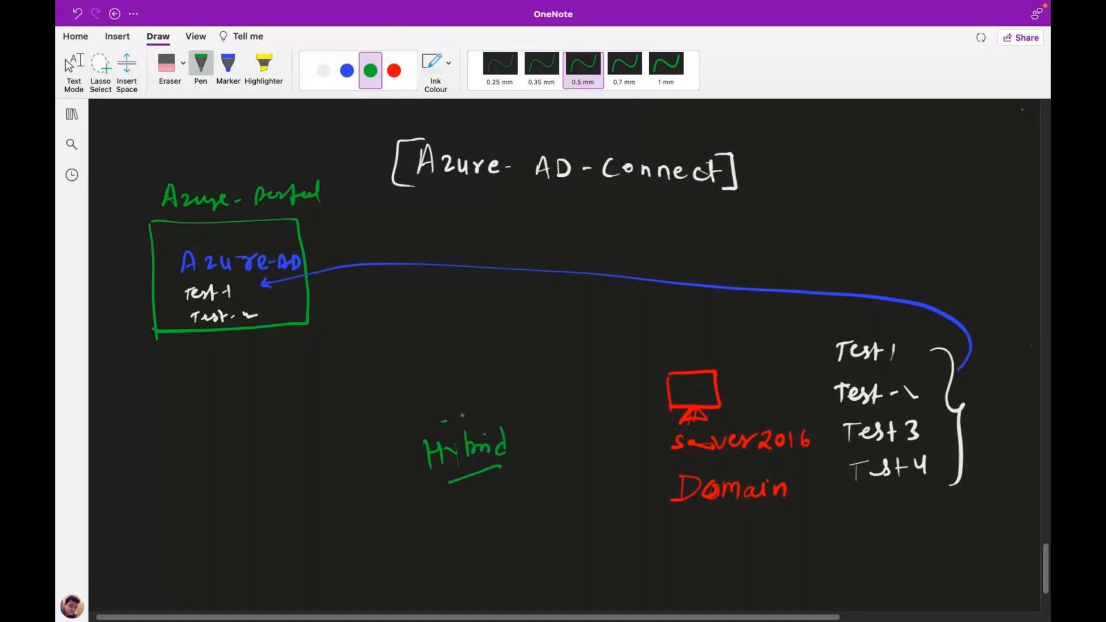
drag(462, 415, 501, 402)
drag(725, 469, 742, 467)
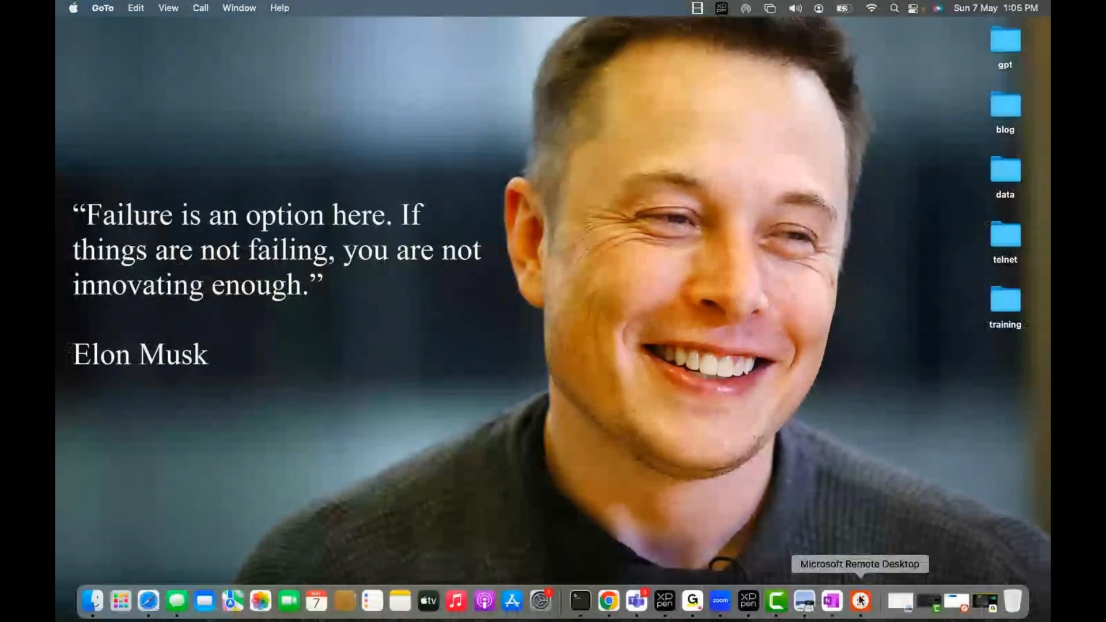
Restore the minimised meeting window from the Dock.
click(989, 603)
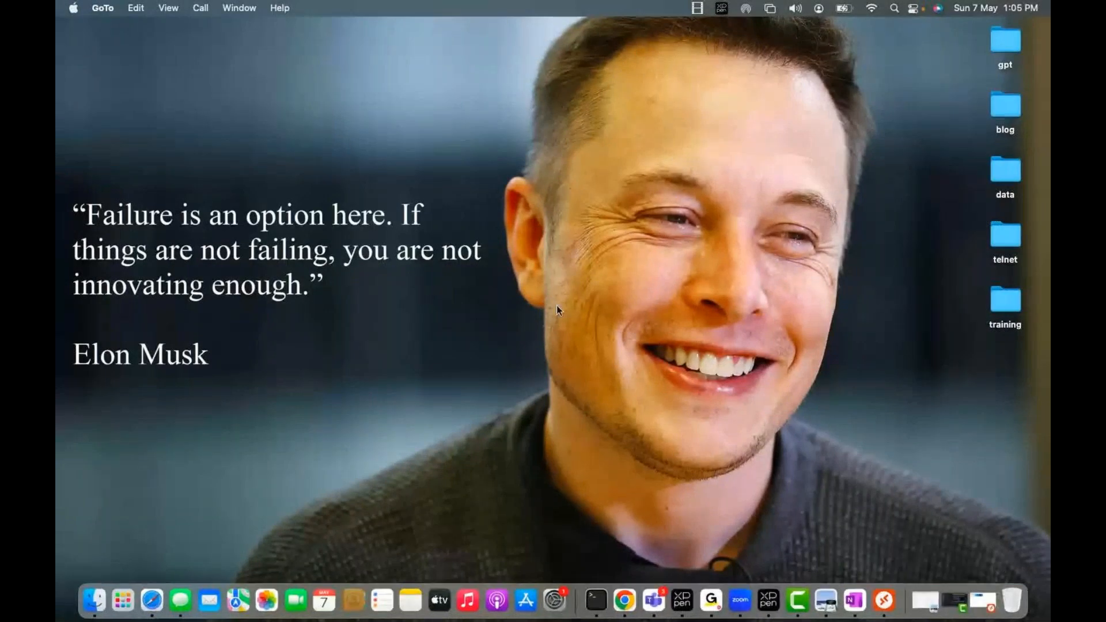